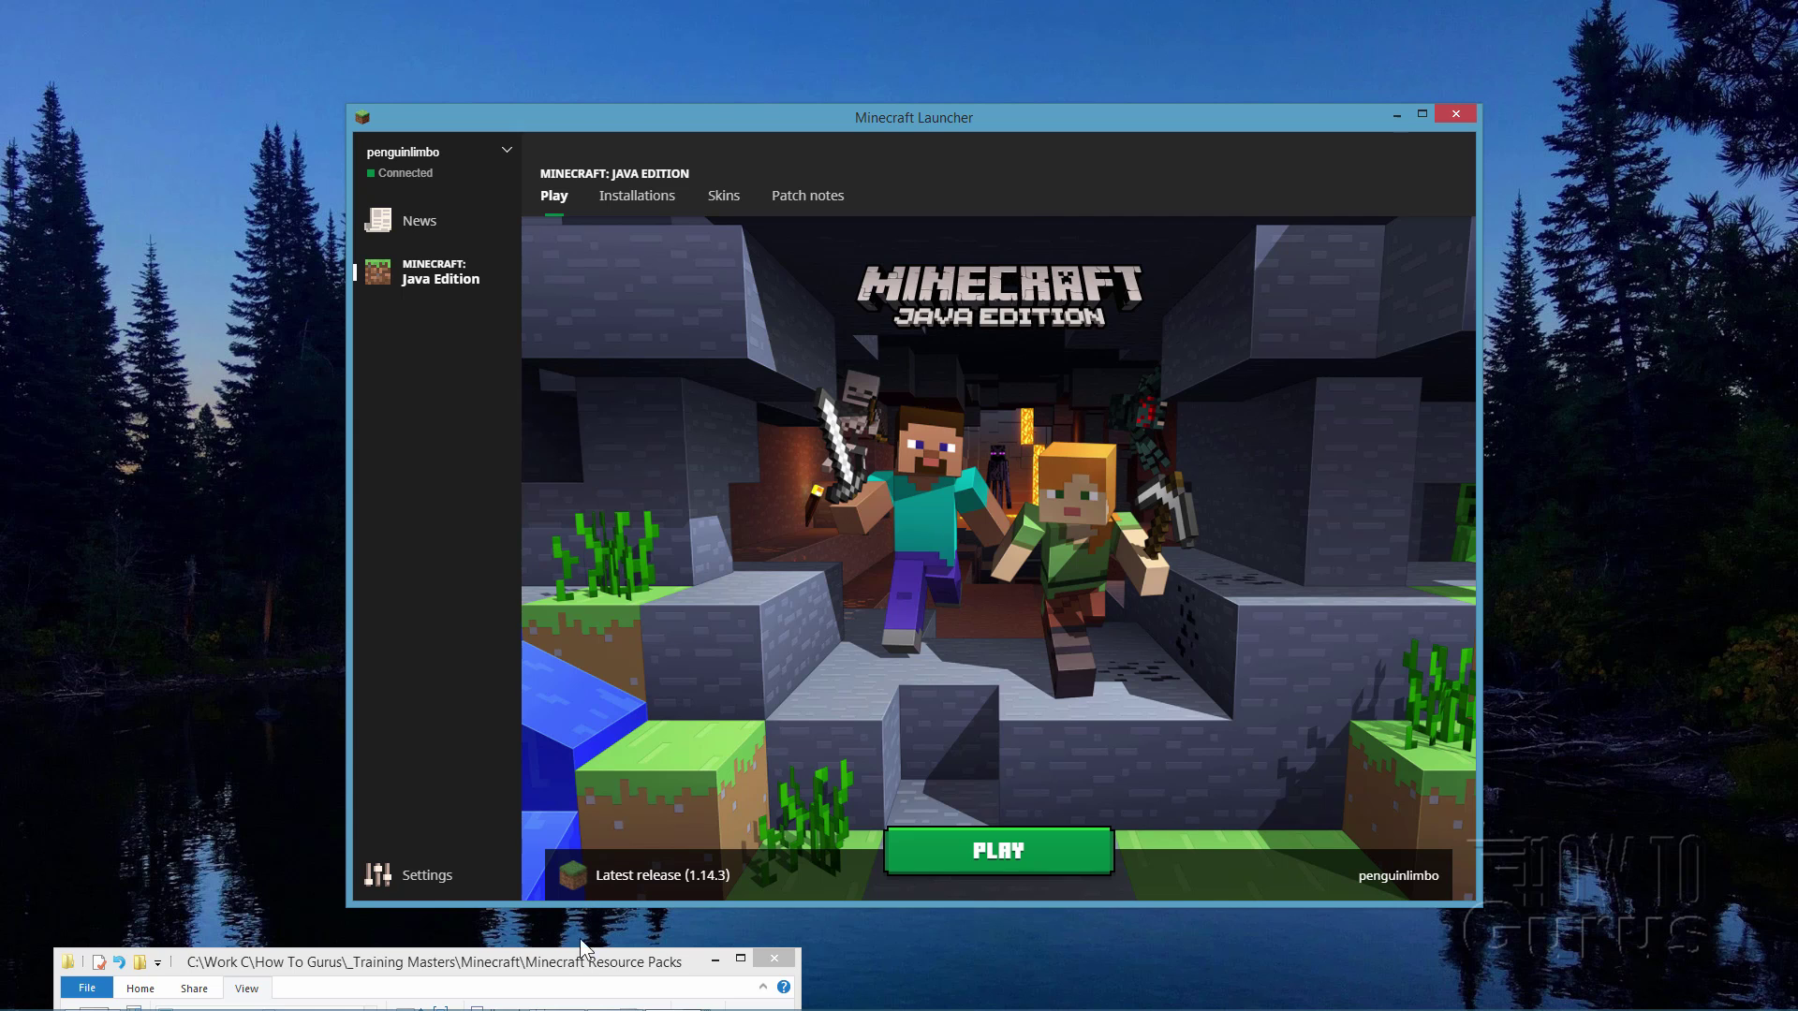
Step: Move the empty Minecraft Resource Packs folder window up to mid-screen beside the launcher
mouse_move(577, 966)
left_mouse_down()
mouse_move(568, 382)
mouse_move(583, 265)
left_mouse_up()
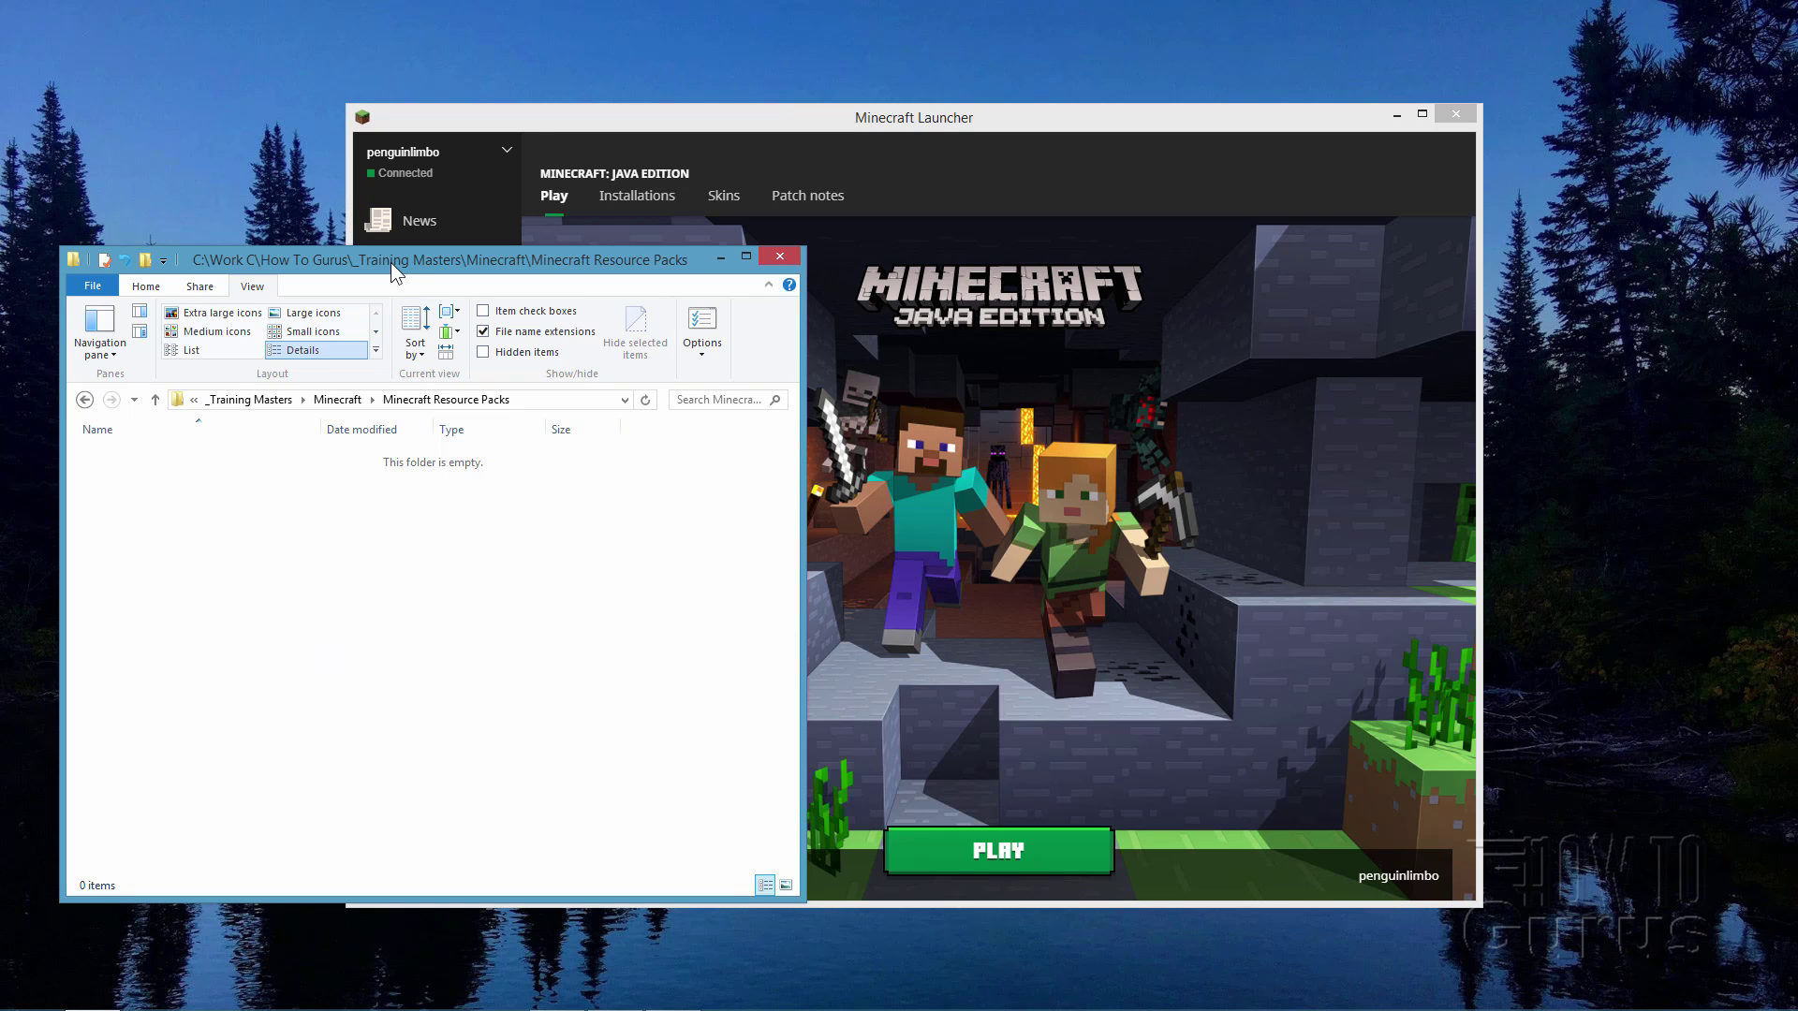
mouse_move(392, 261)
left_mouse_down()
mouse_move(407, 251)
mouse_move(393, 248)
left_mouse_up()
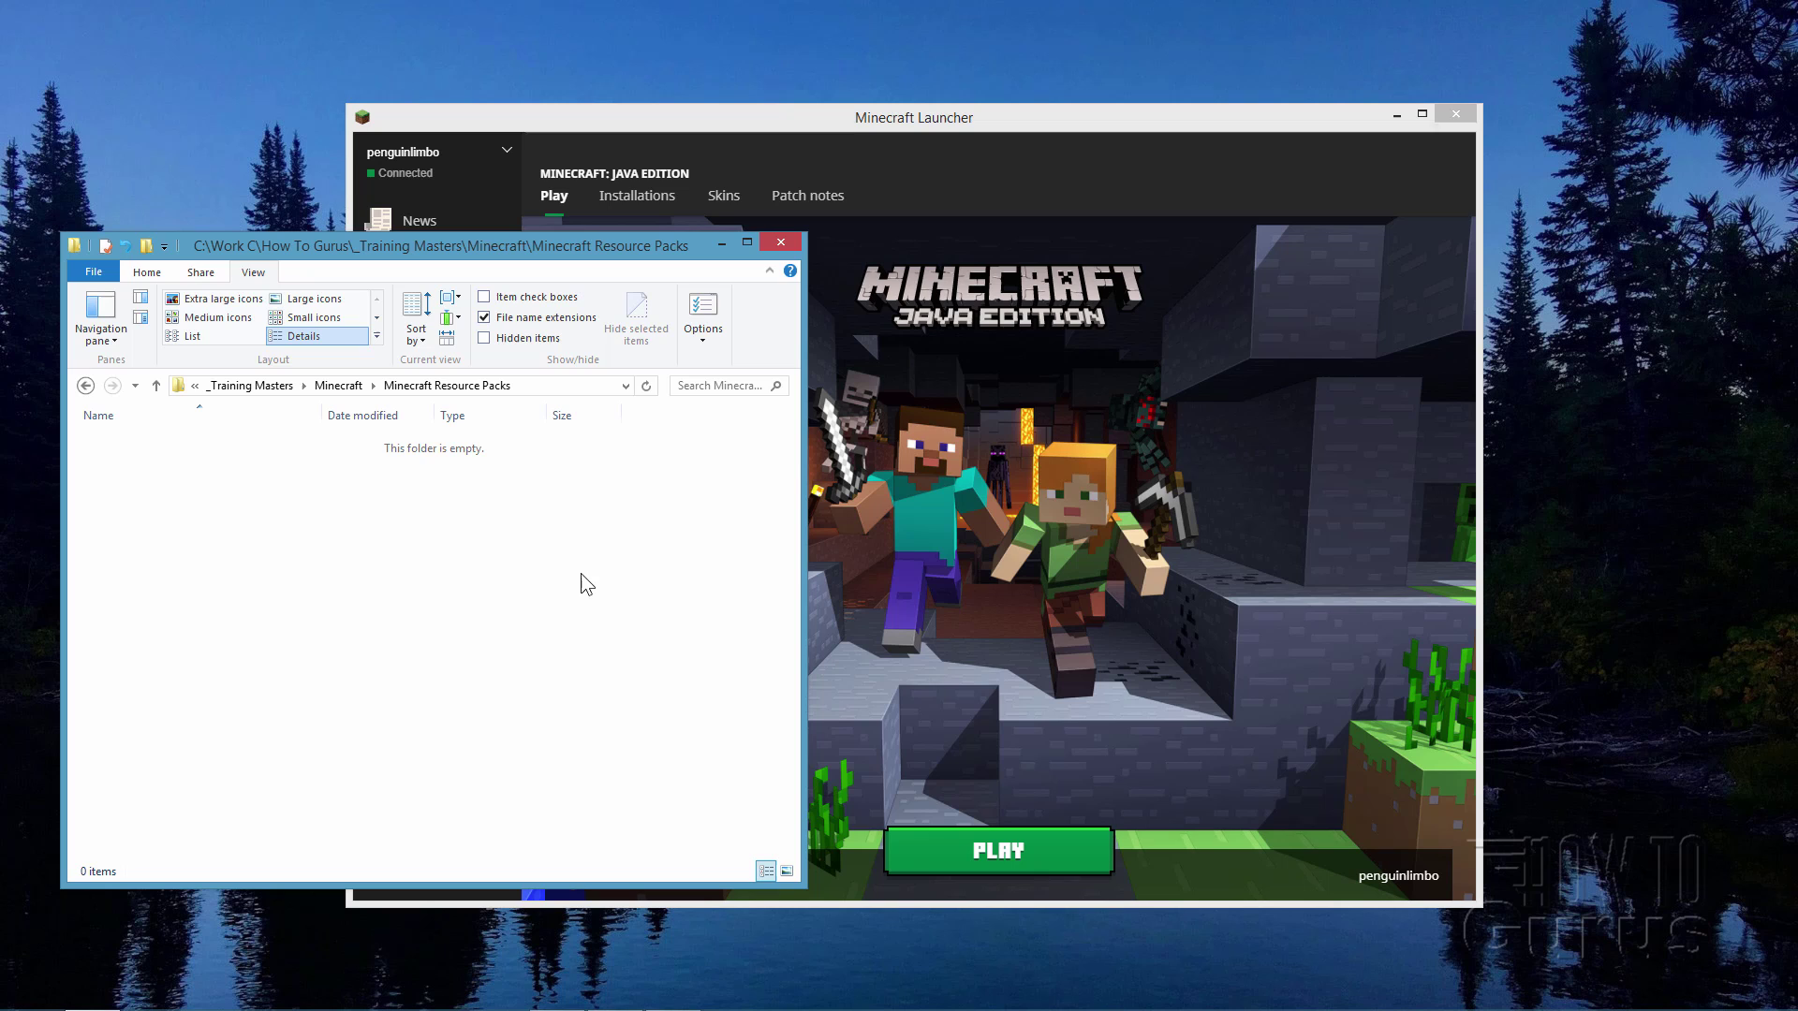
Step: Launch Minecraft 1.14.3 from the launcher and go to Options > Resource Packs
left_click(1069, 171)
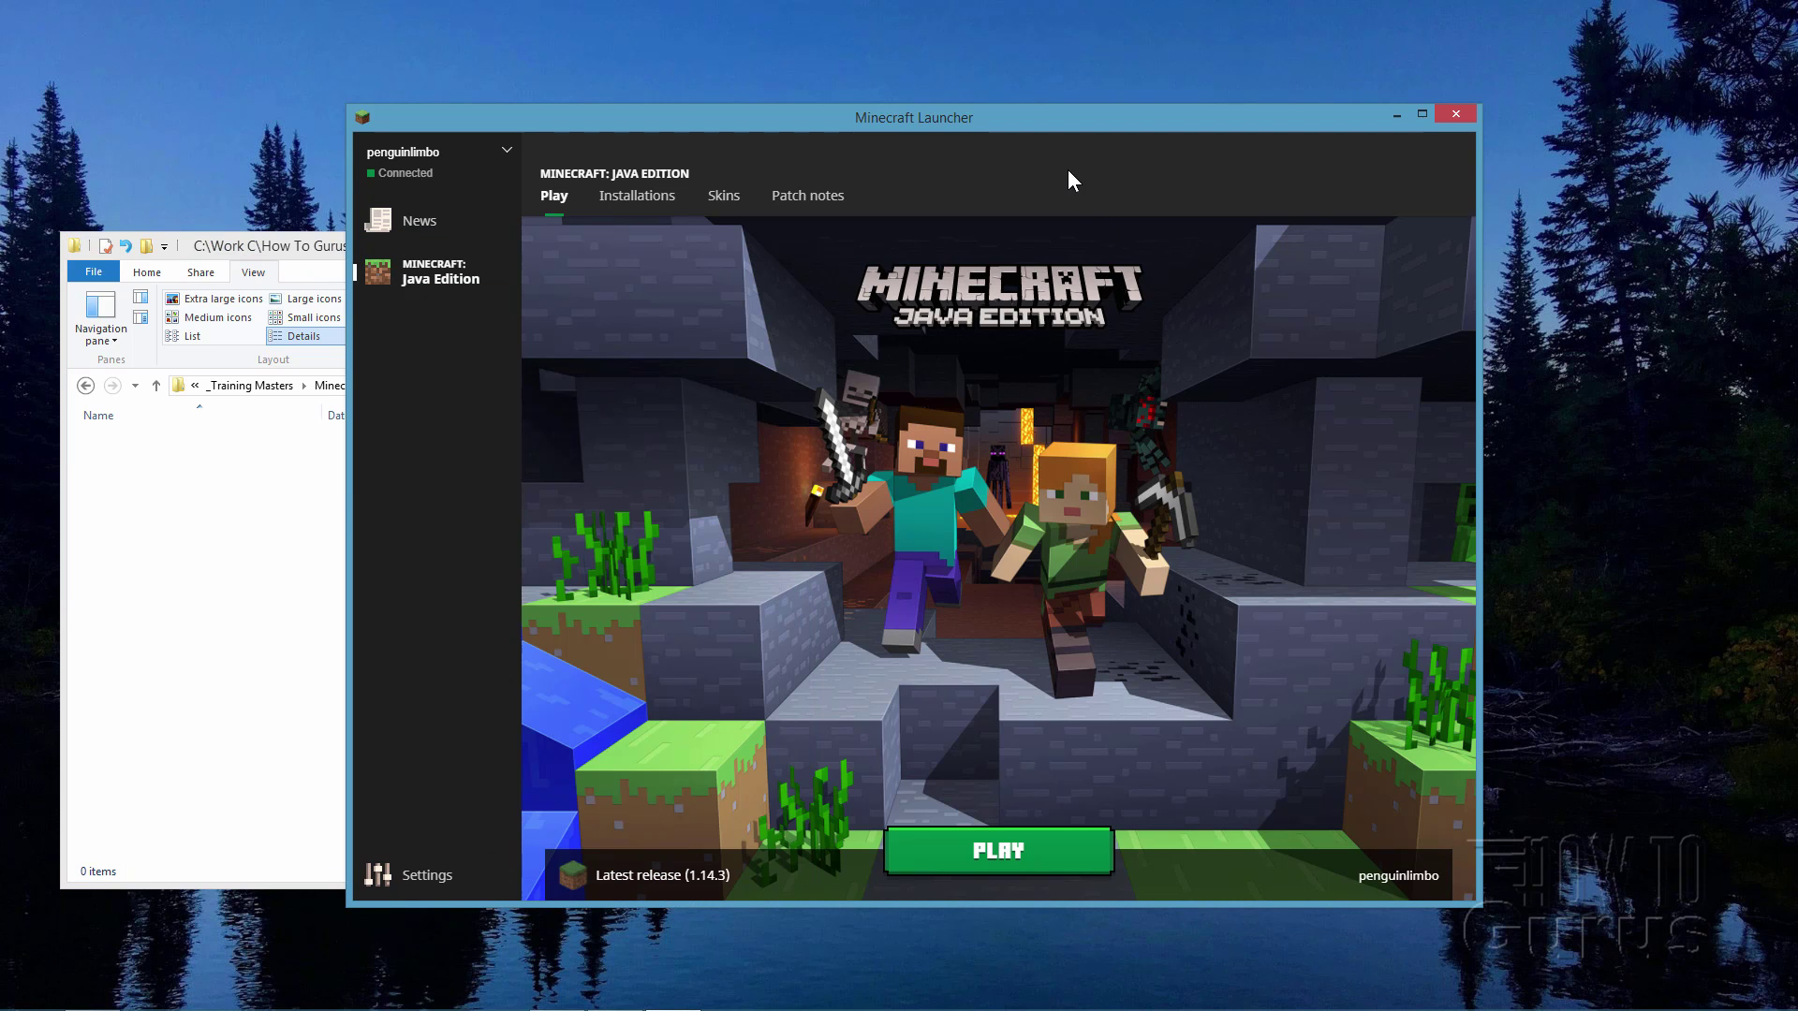
left_click(1011, 858)
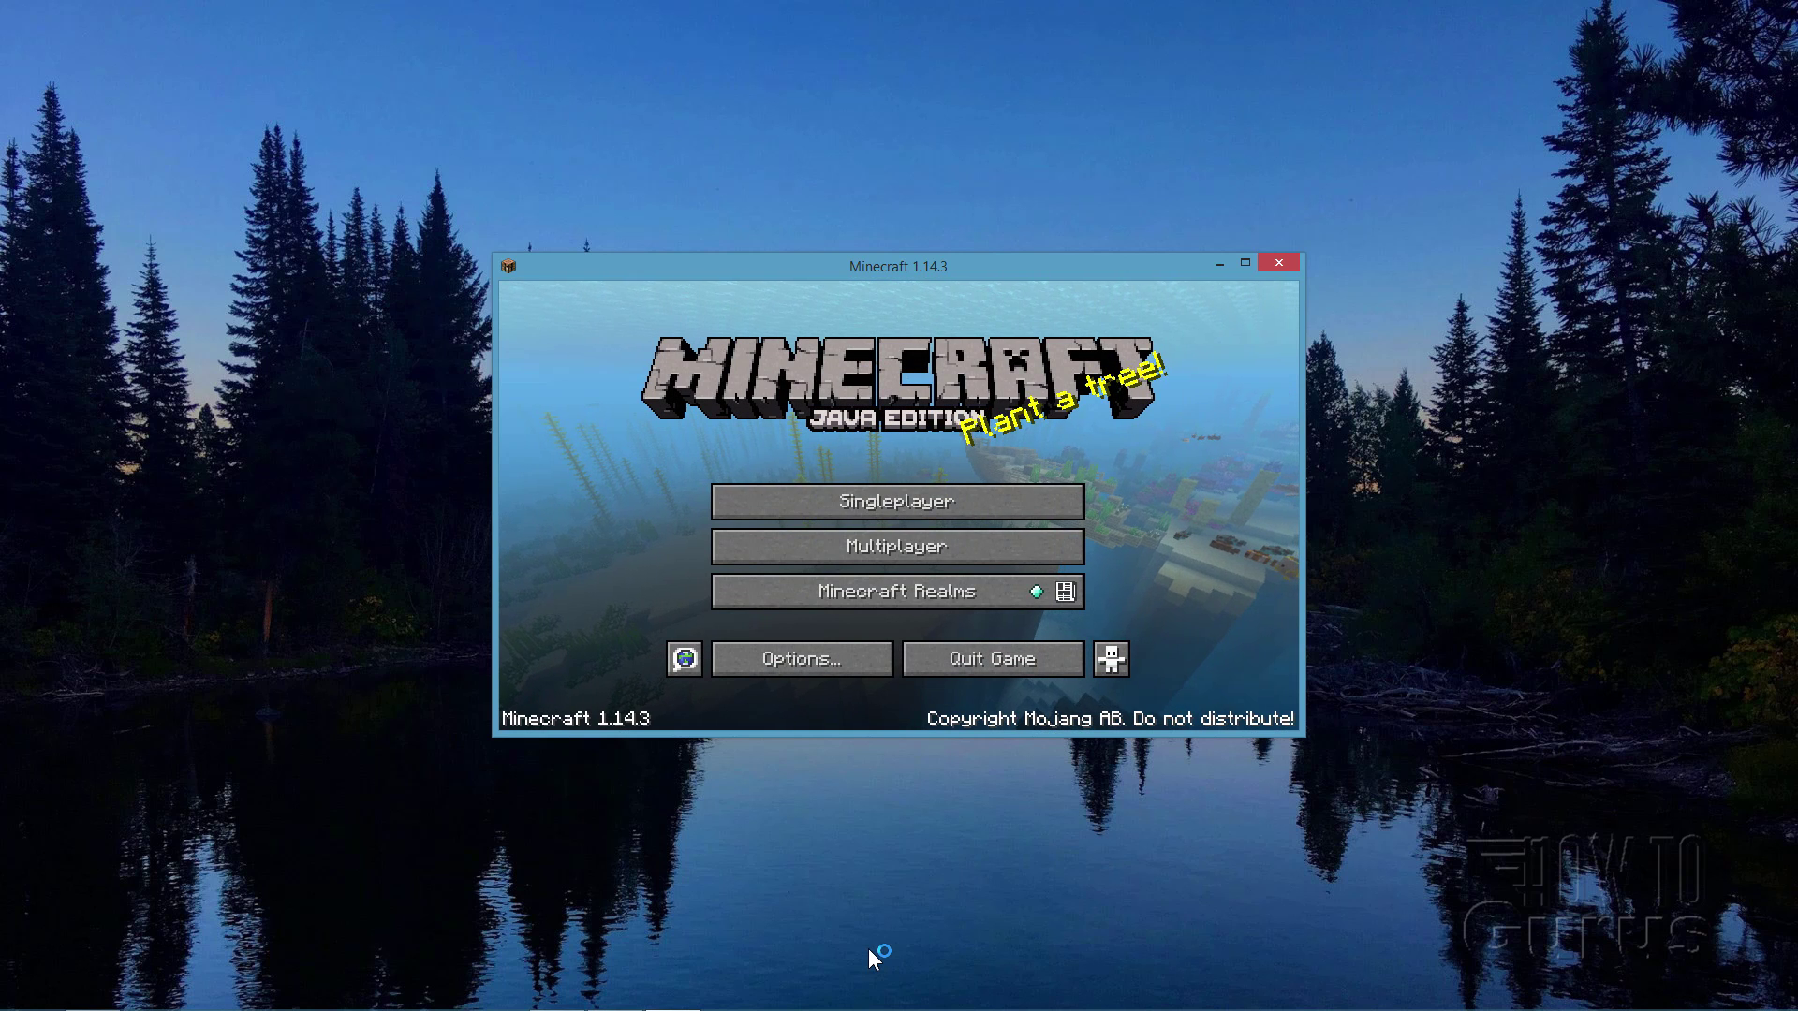
left_click_drag(941, 273, 953, 281)
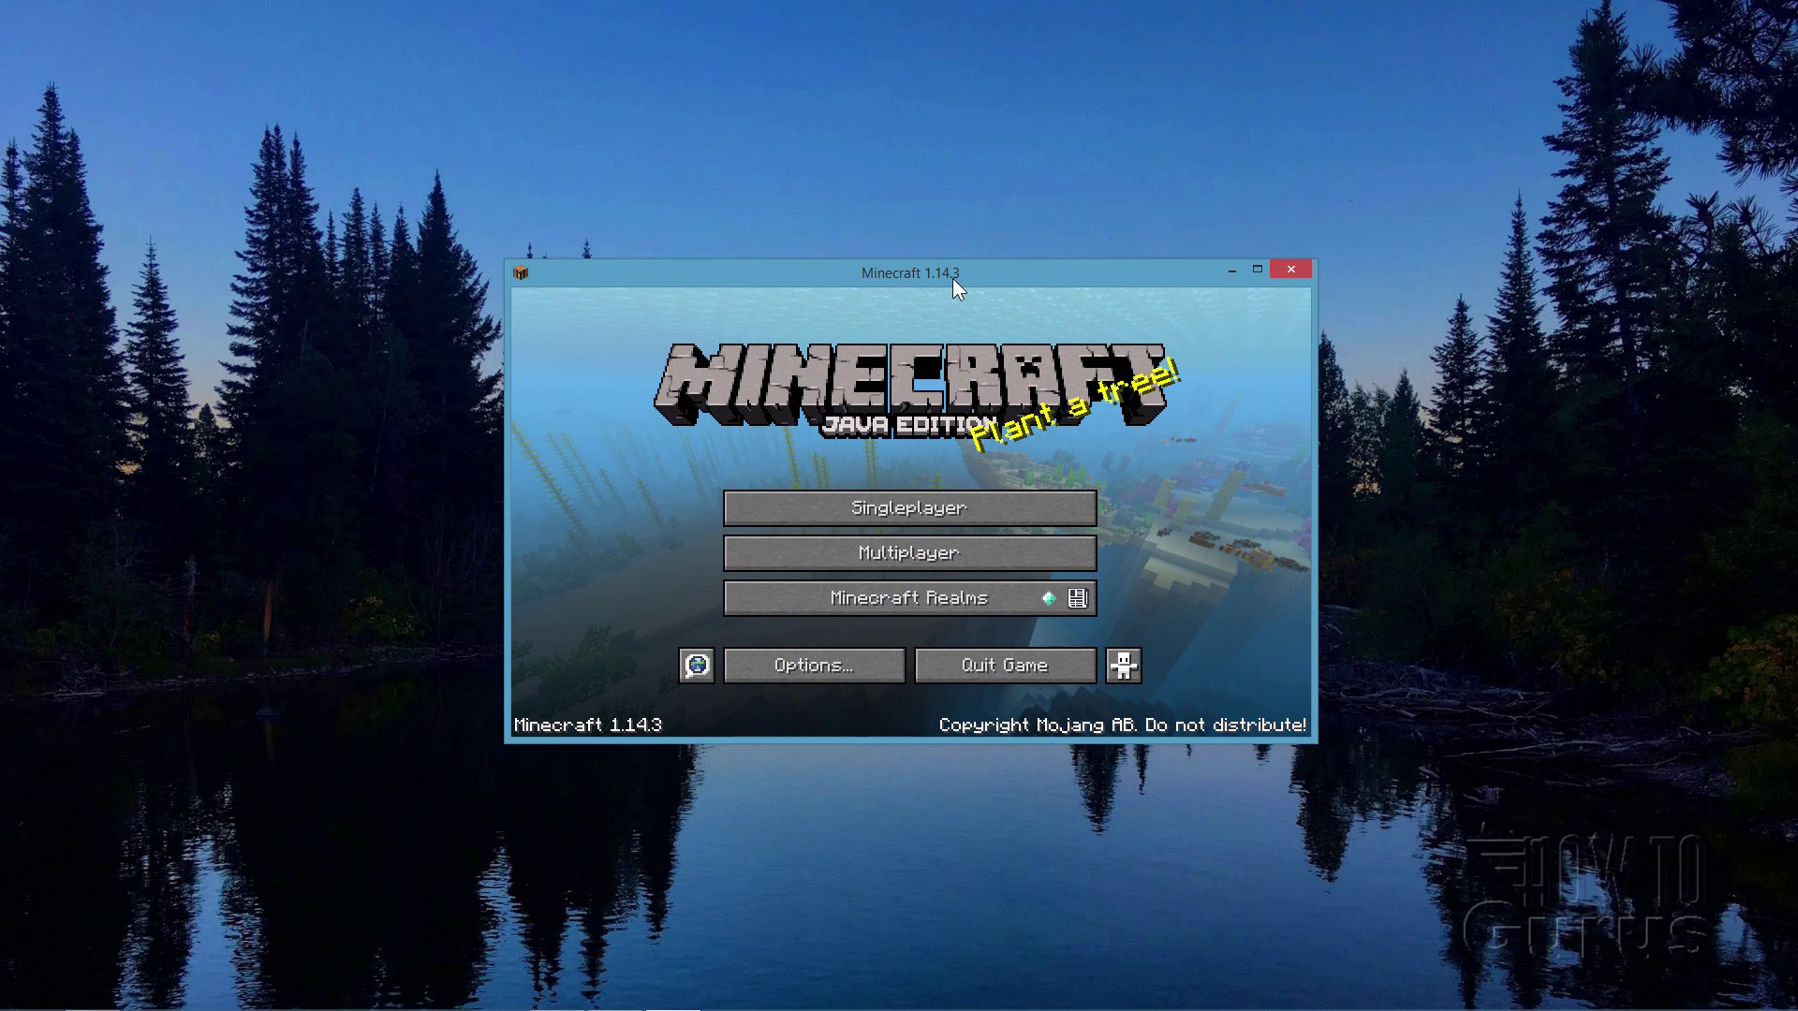
left_click(821, 664)
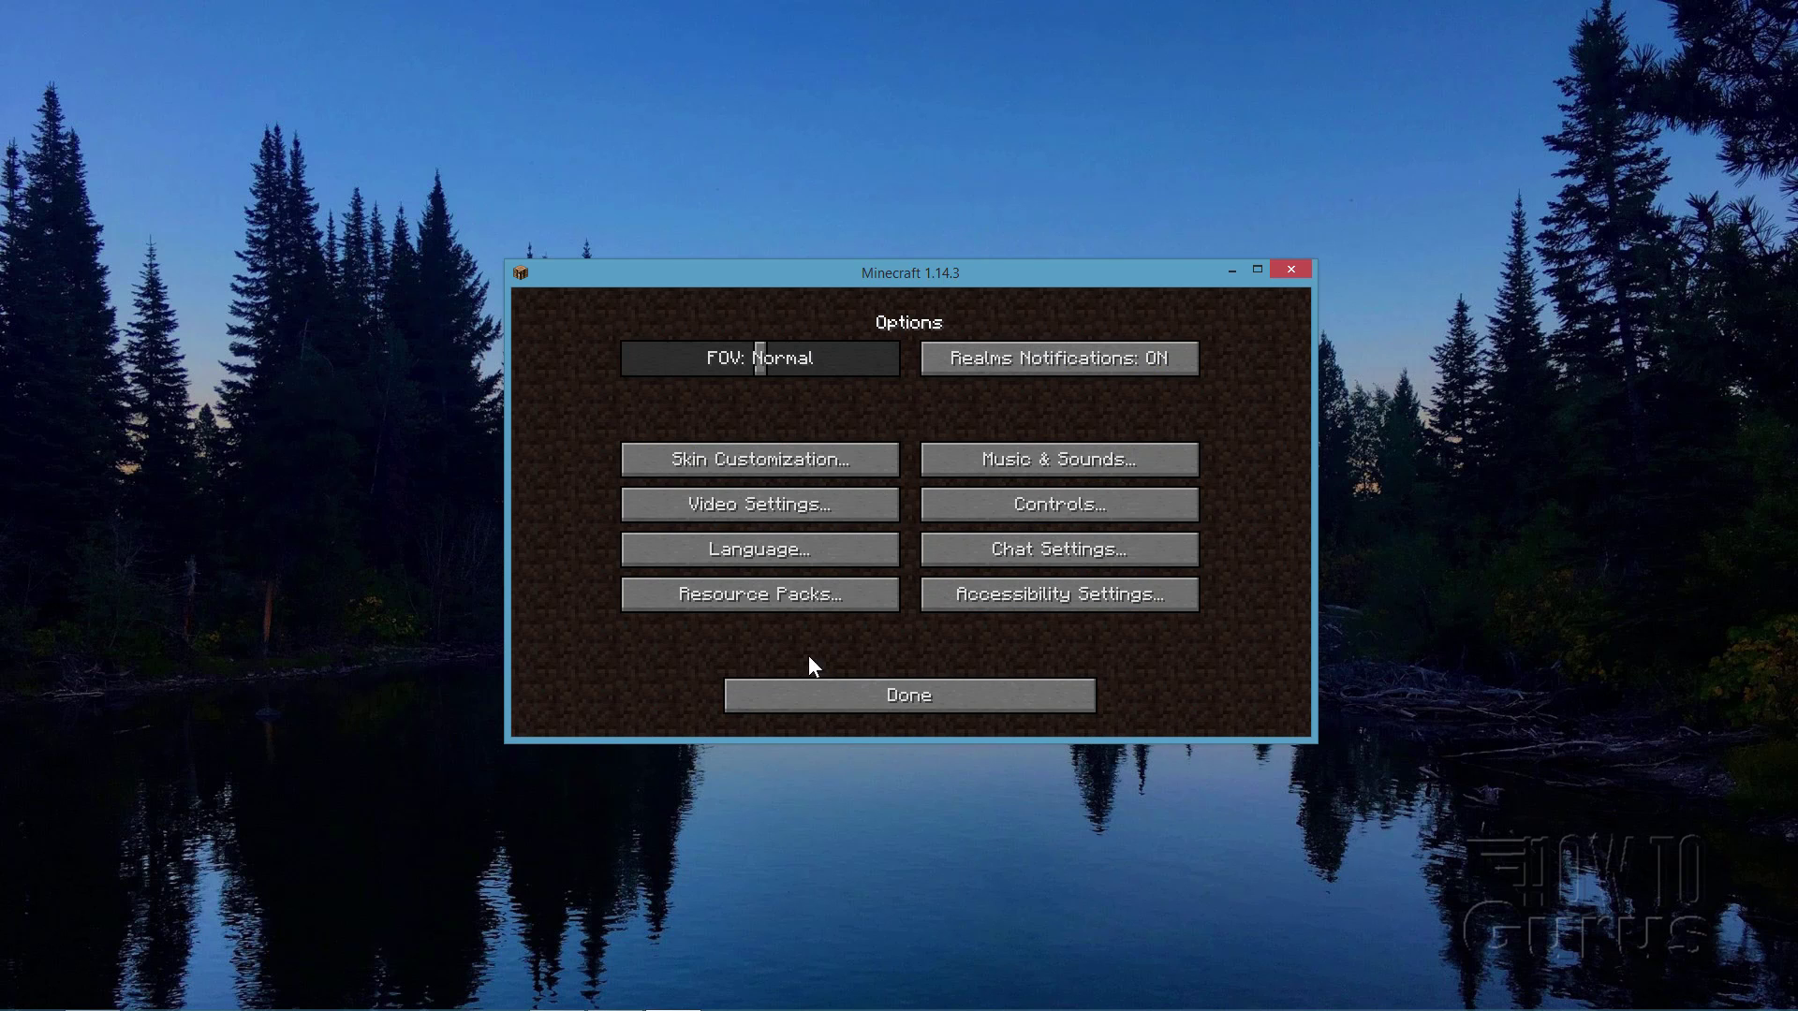
left_click(782, 596)
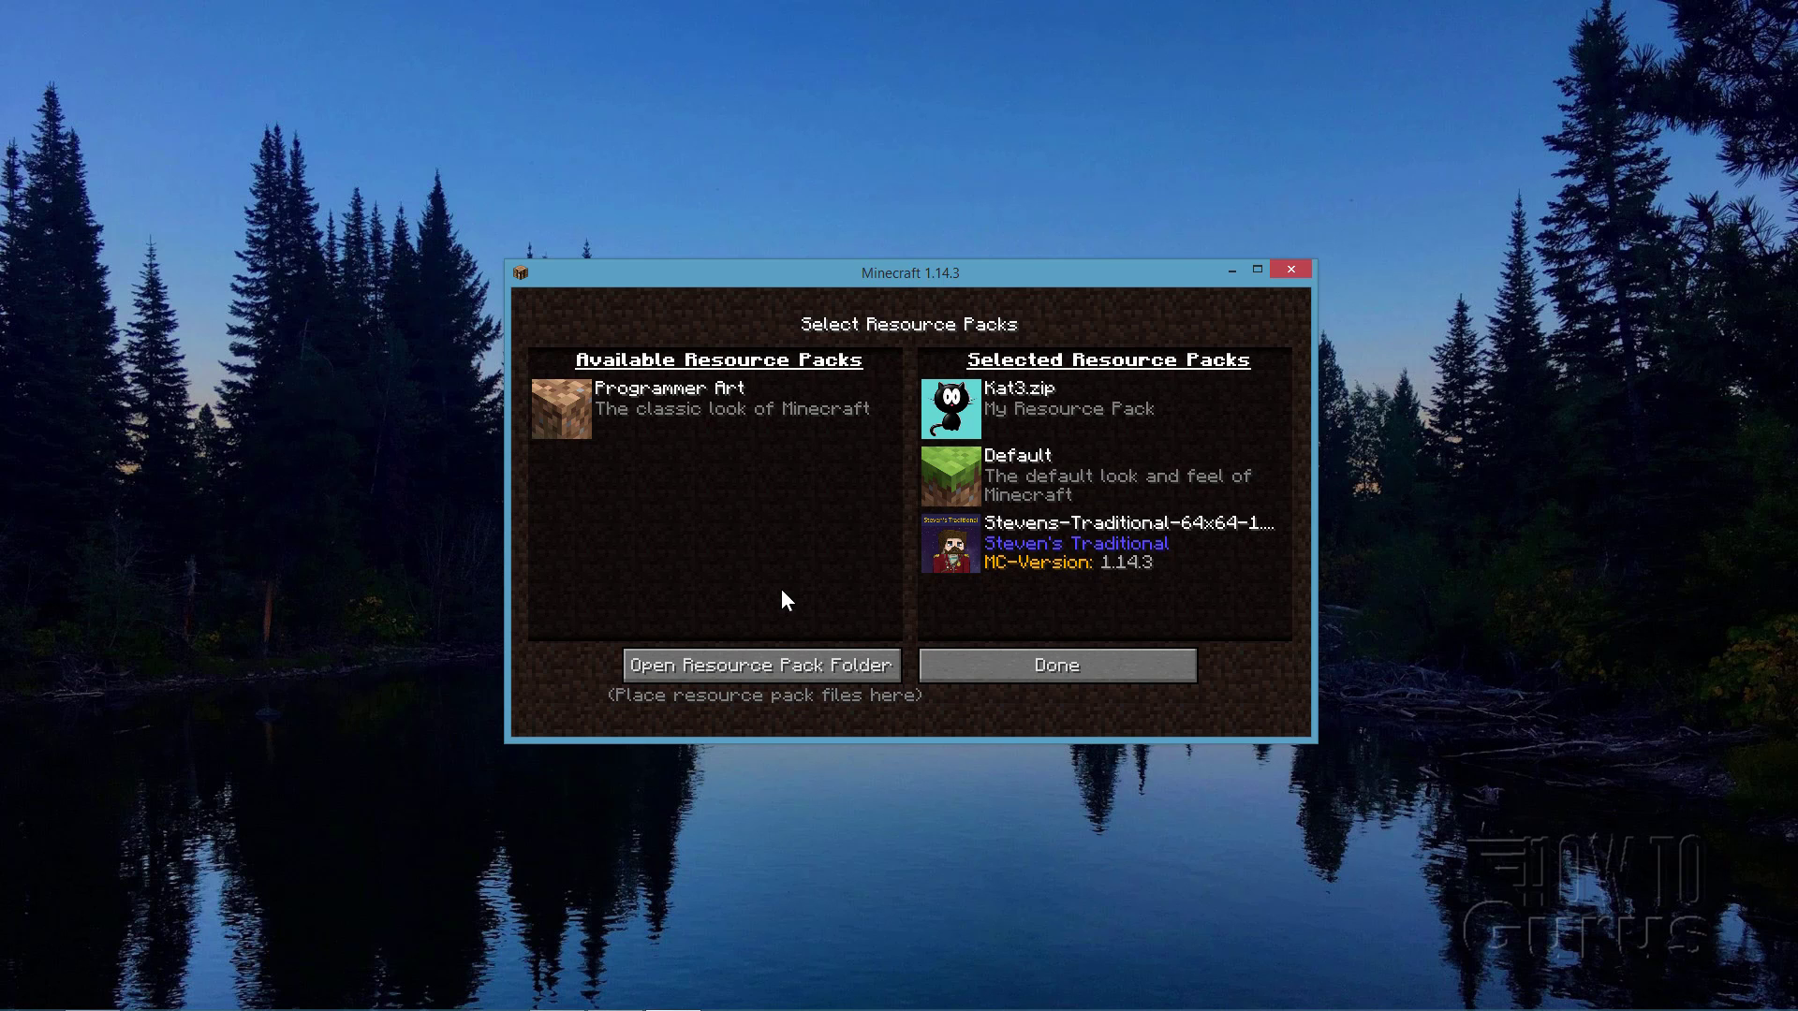
Step: Open the resource pack folder, then go through .minecraft and versions to the 1.14.3 folder
left_click(747, 669)
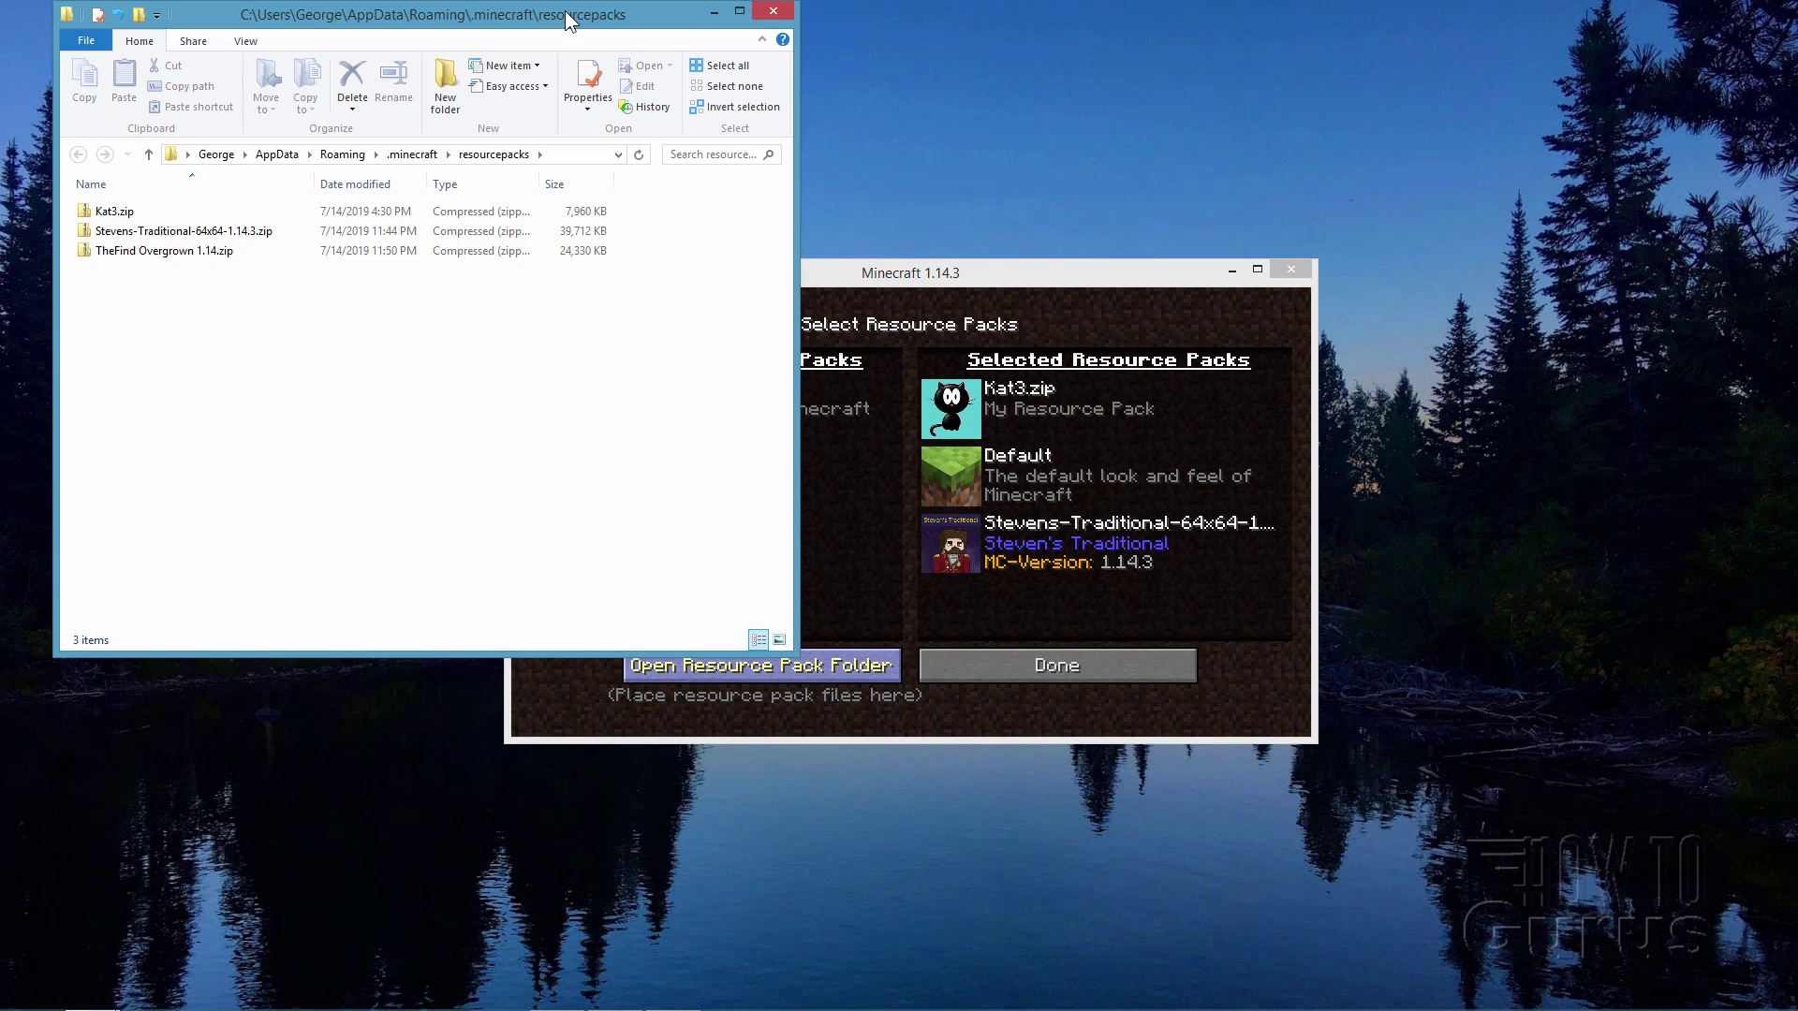
left_click_drag(565, 11, 1067, 307)
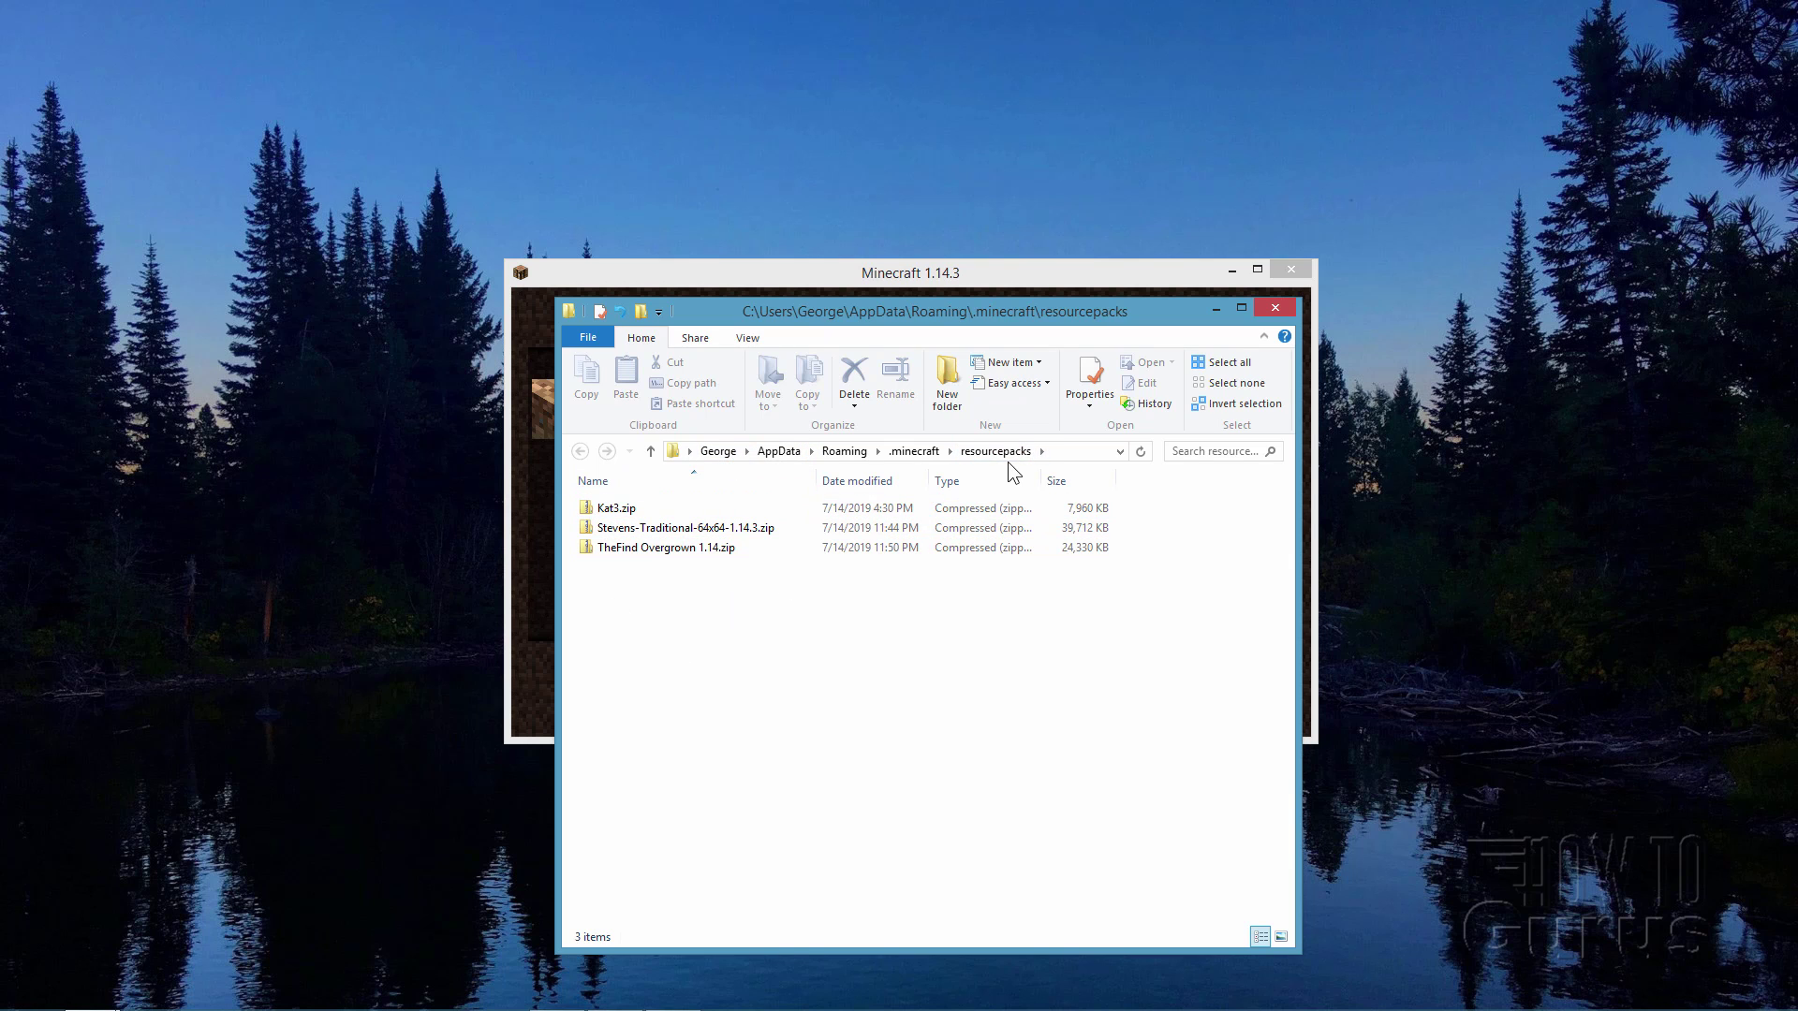
left_click(921, 451)
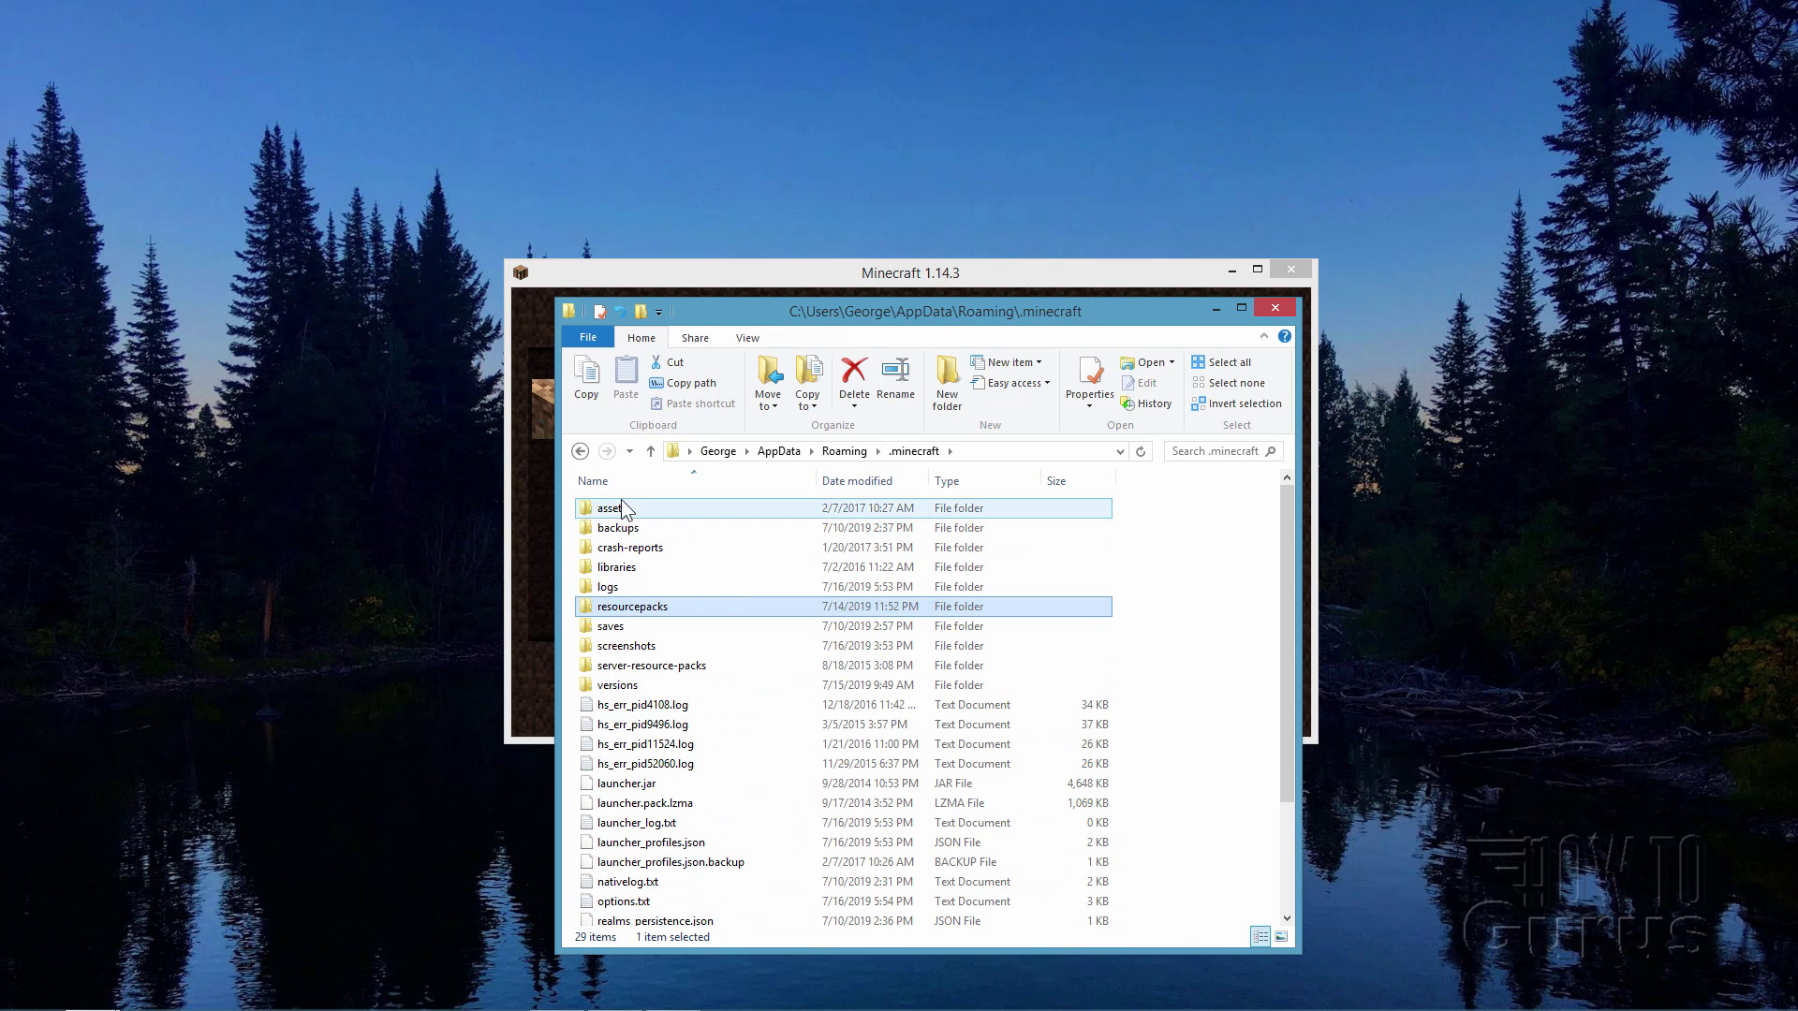
left_click(646, 686)
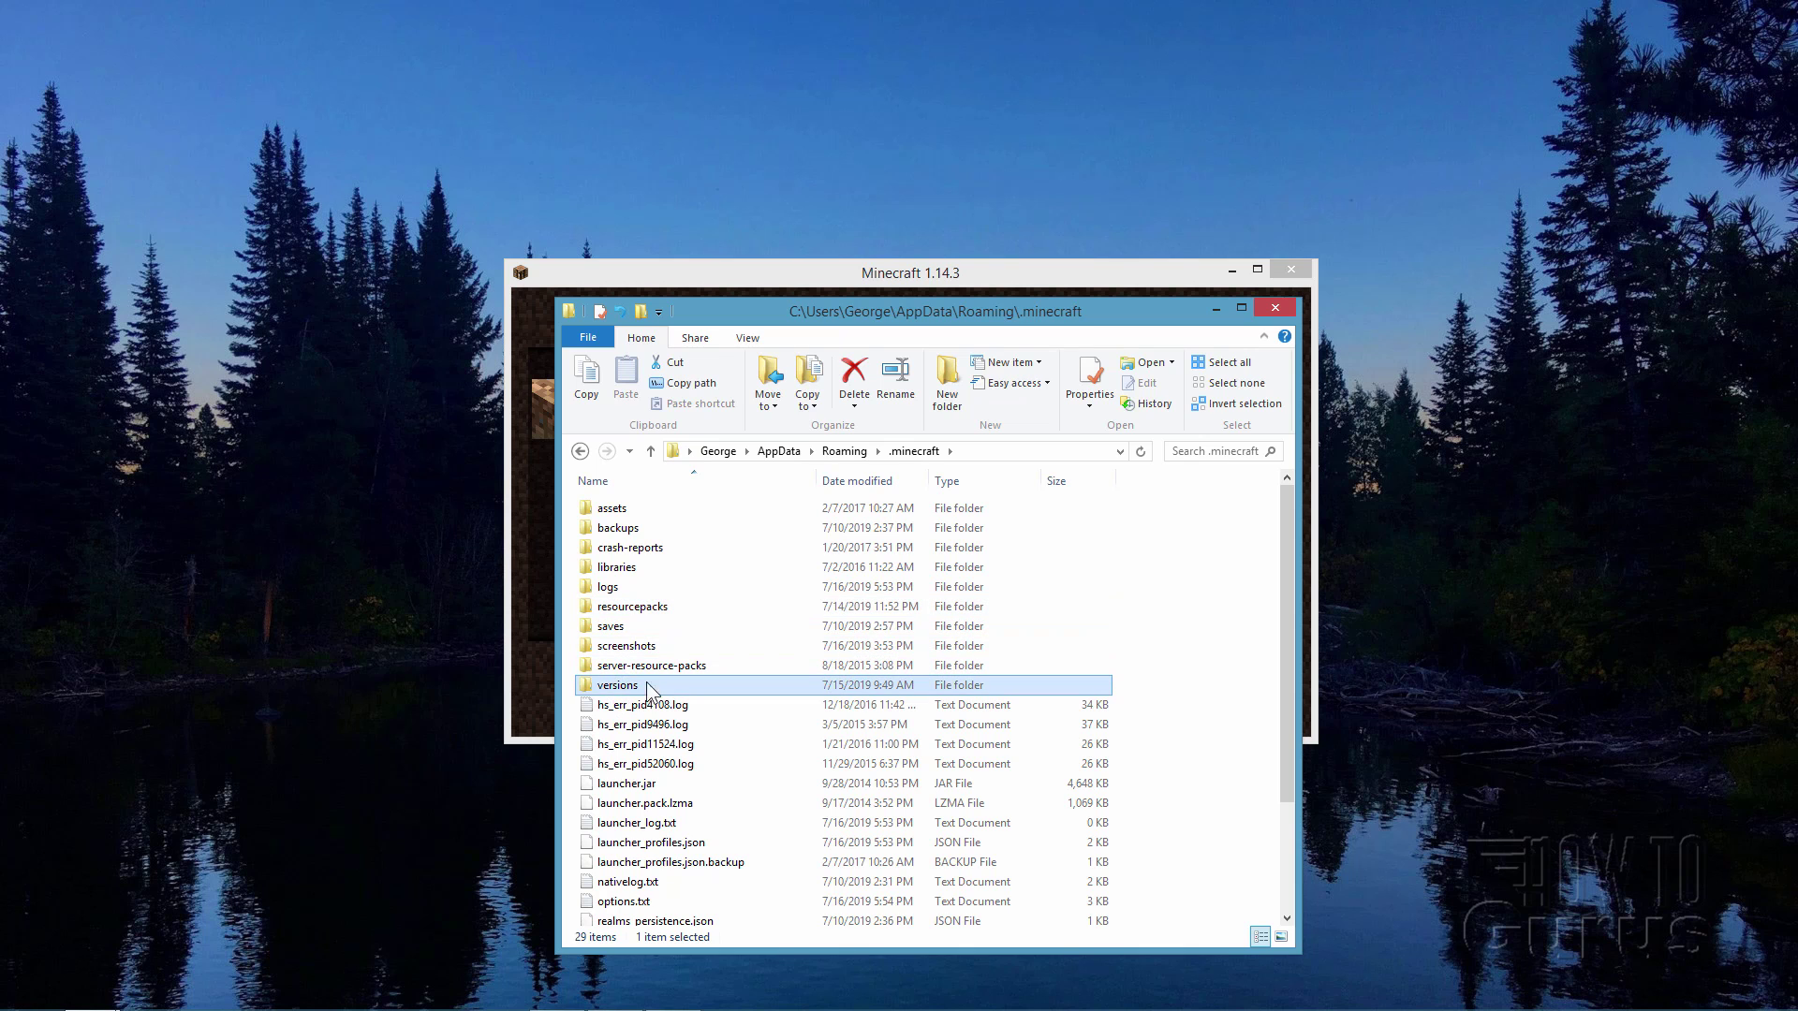
double_click(605, 689)
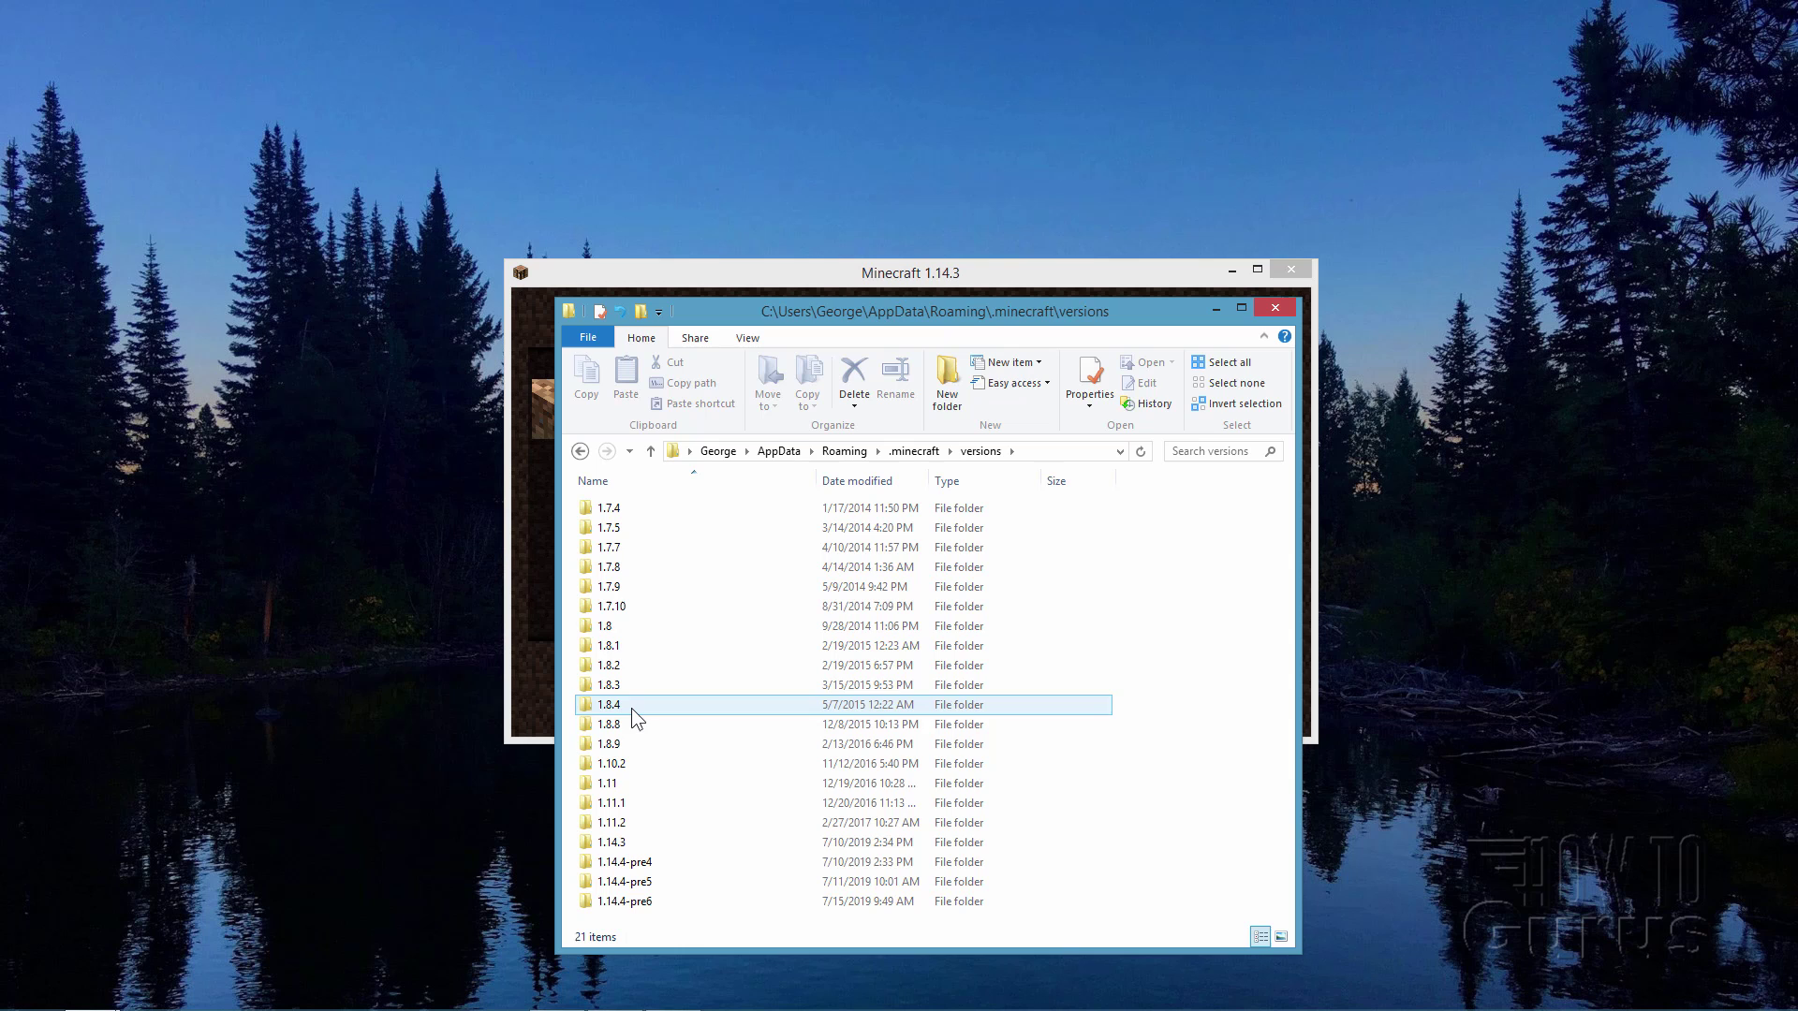
left_click(618, 847)
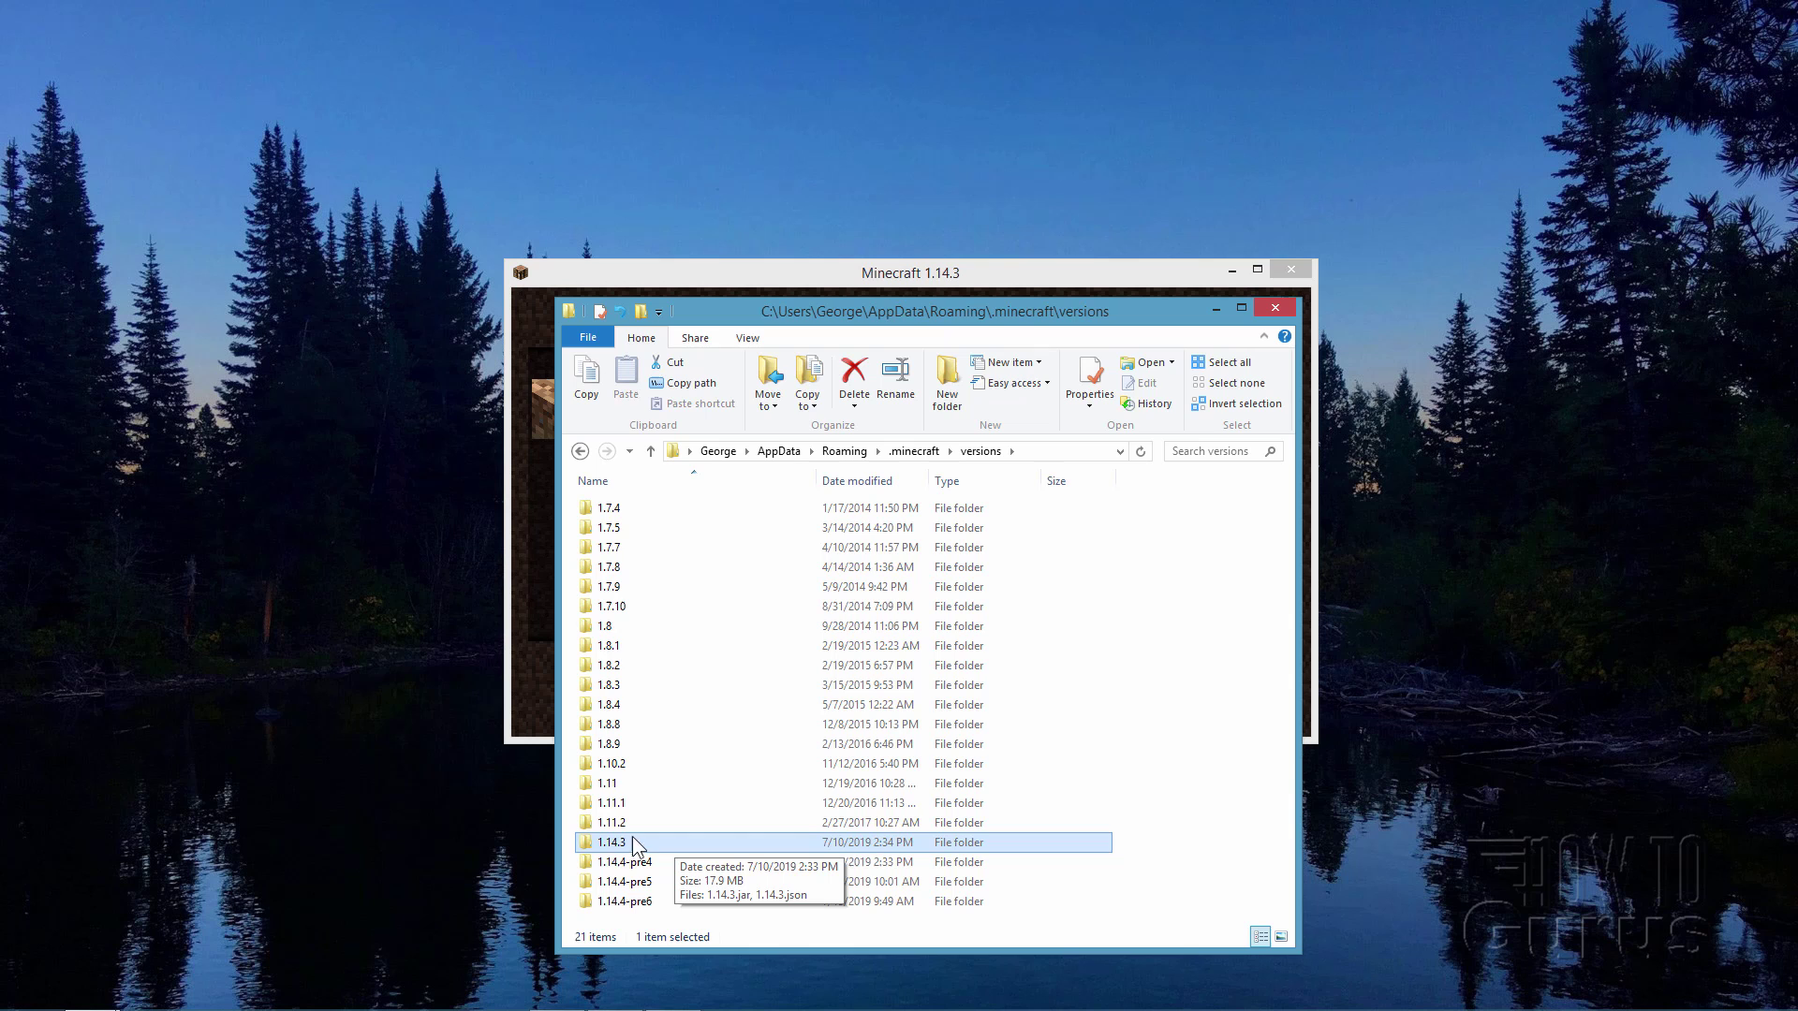
Step: Open the 1.14.3 version folder and select 1.14.3.jar
double_click(591, 843)
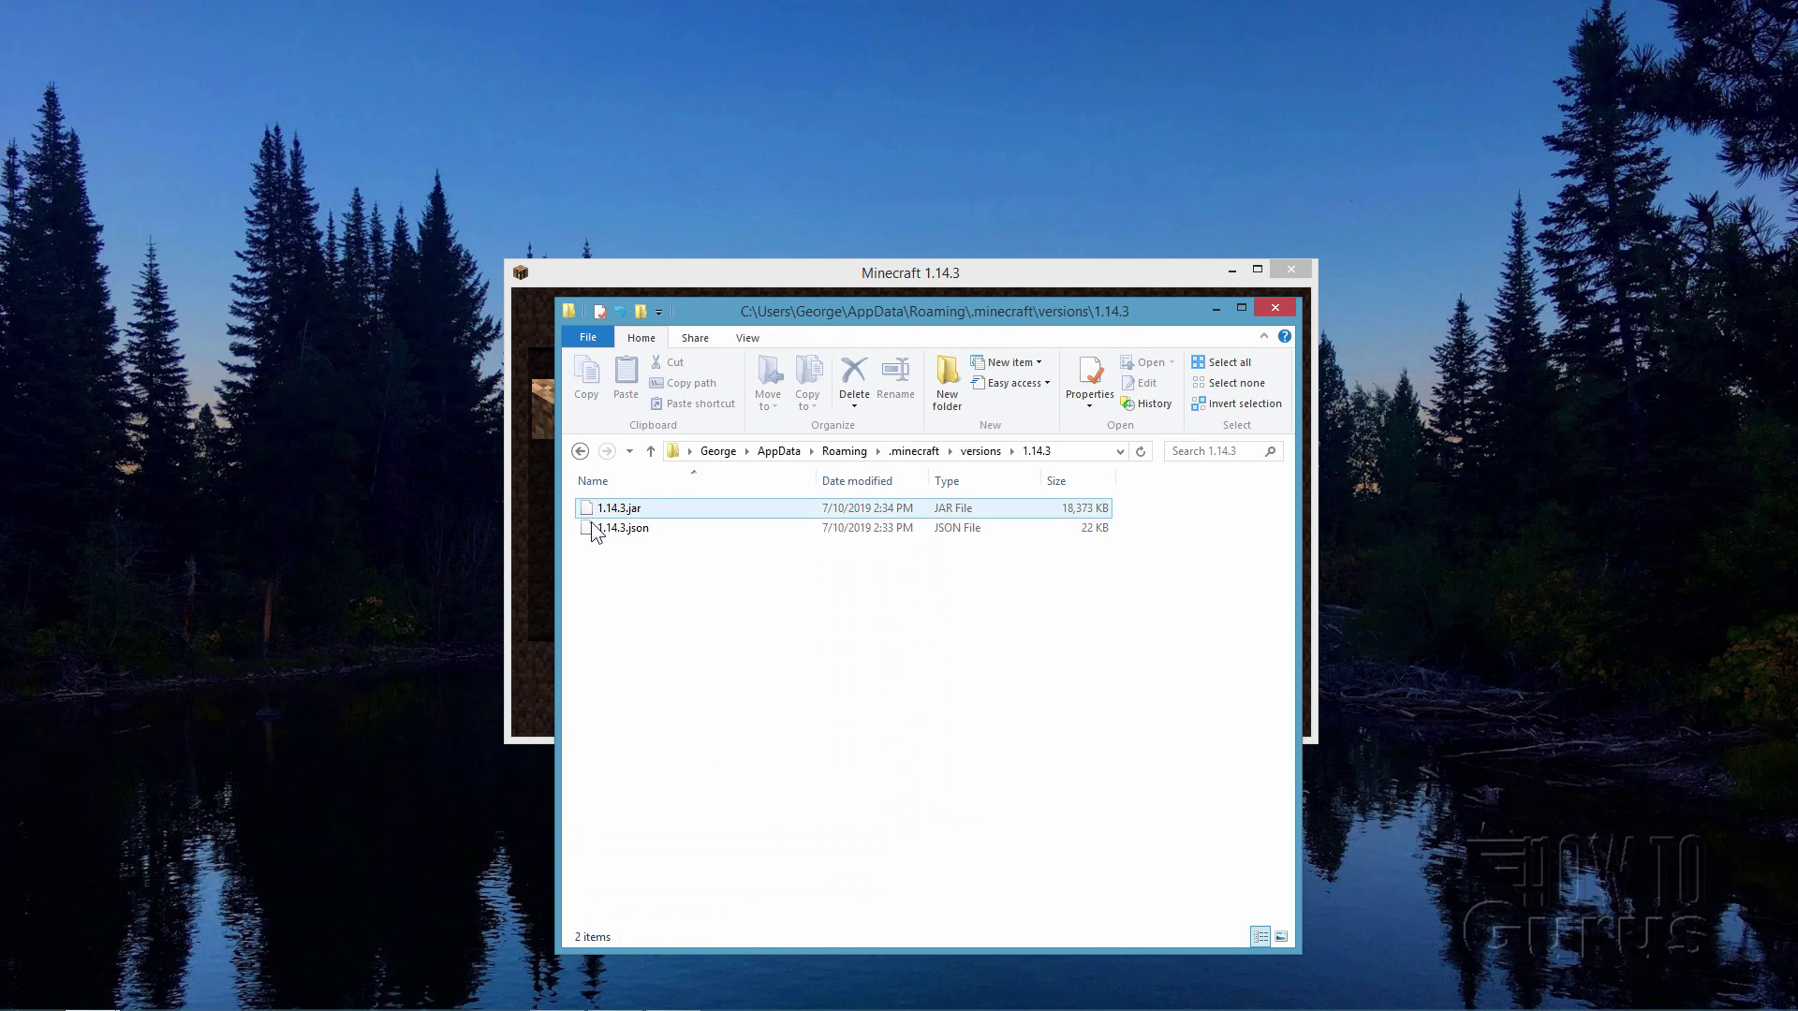
left_click(657, 508)
left_click(649, 533)
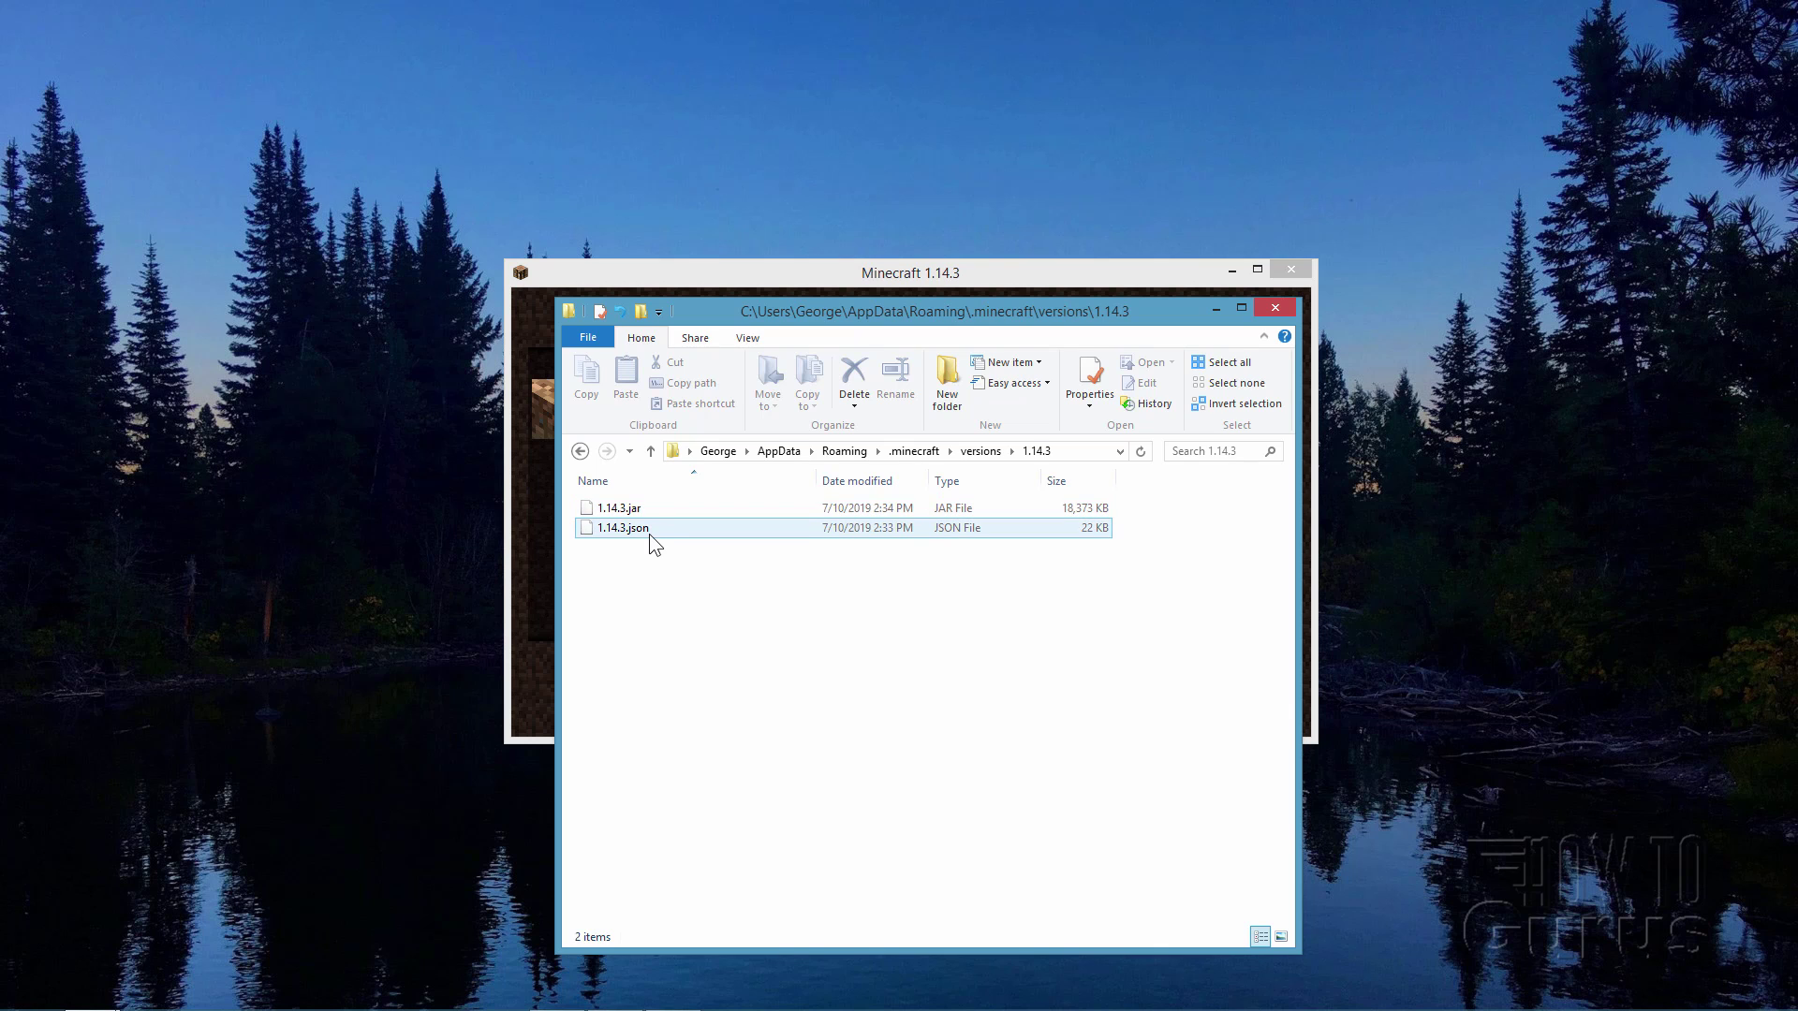
left_click(615, 511)
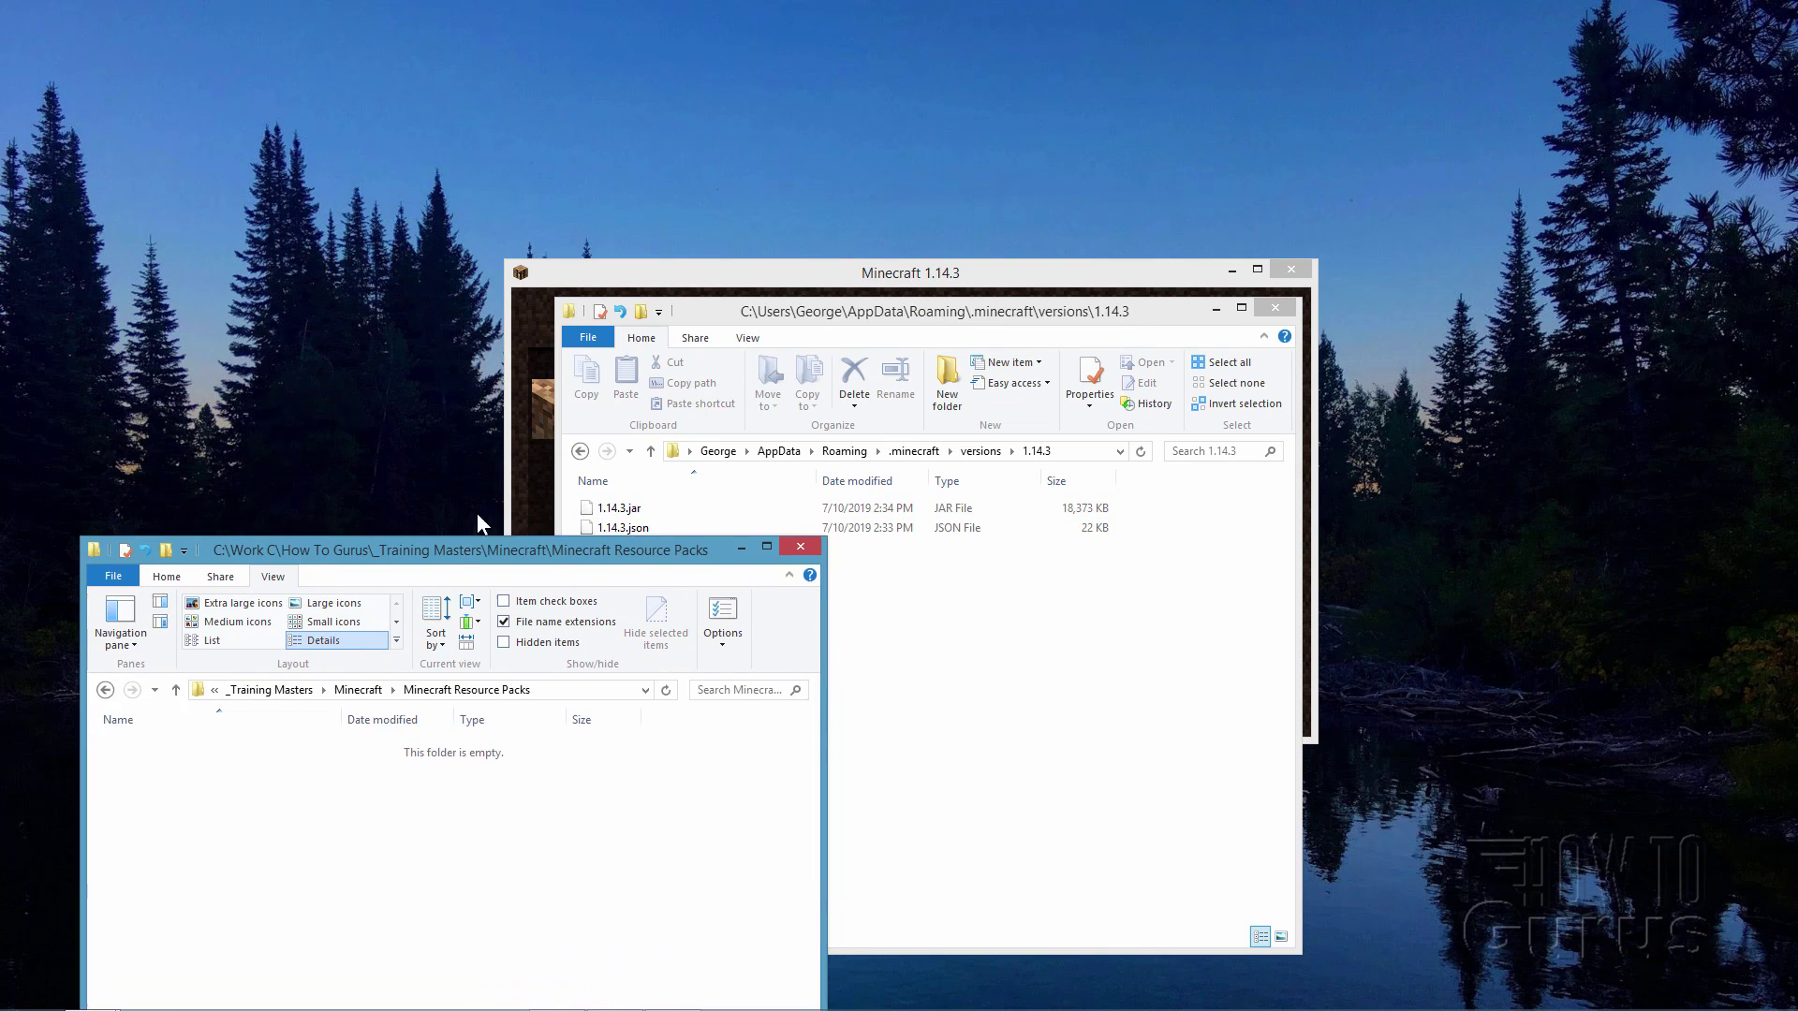
Step: Copy 1.14.3.jar into Minecraft Resource Packs, then close the versions window
left_click_drag(477, 513, 465, 323)
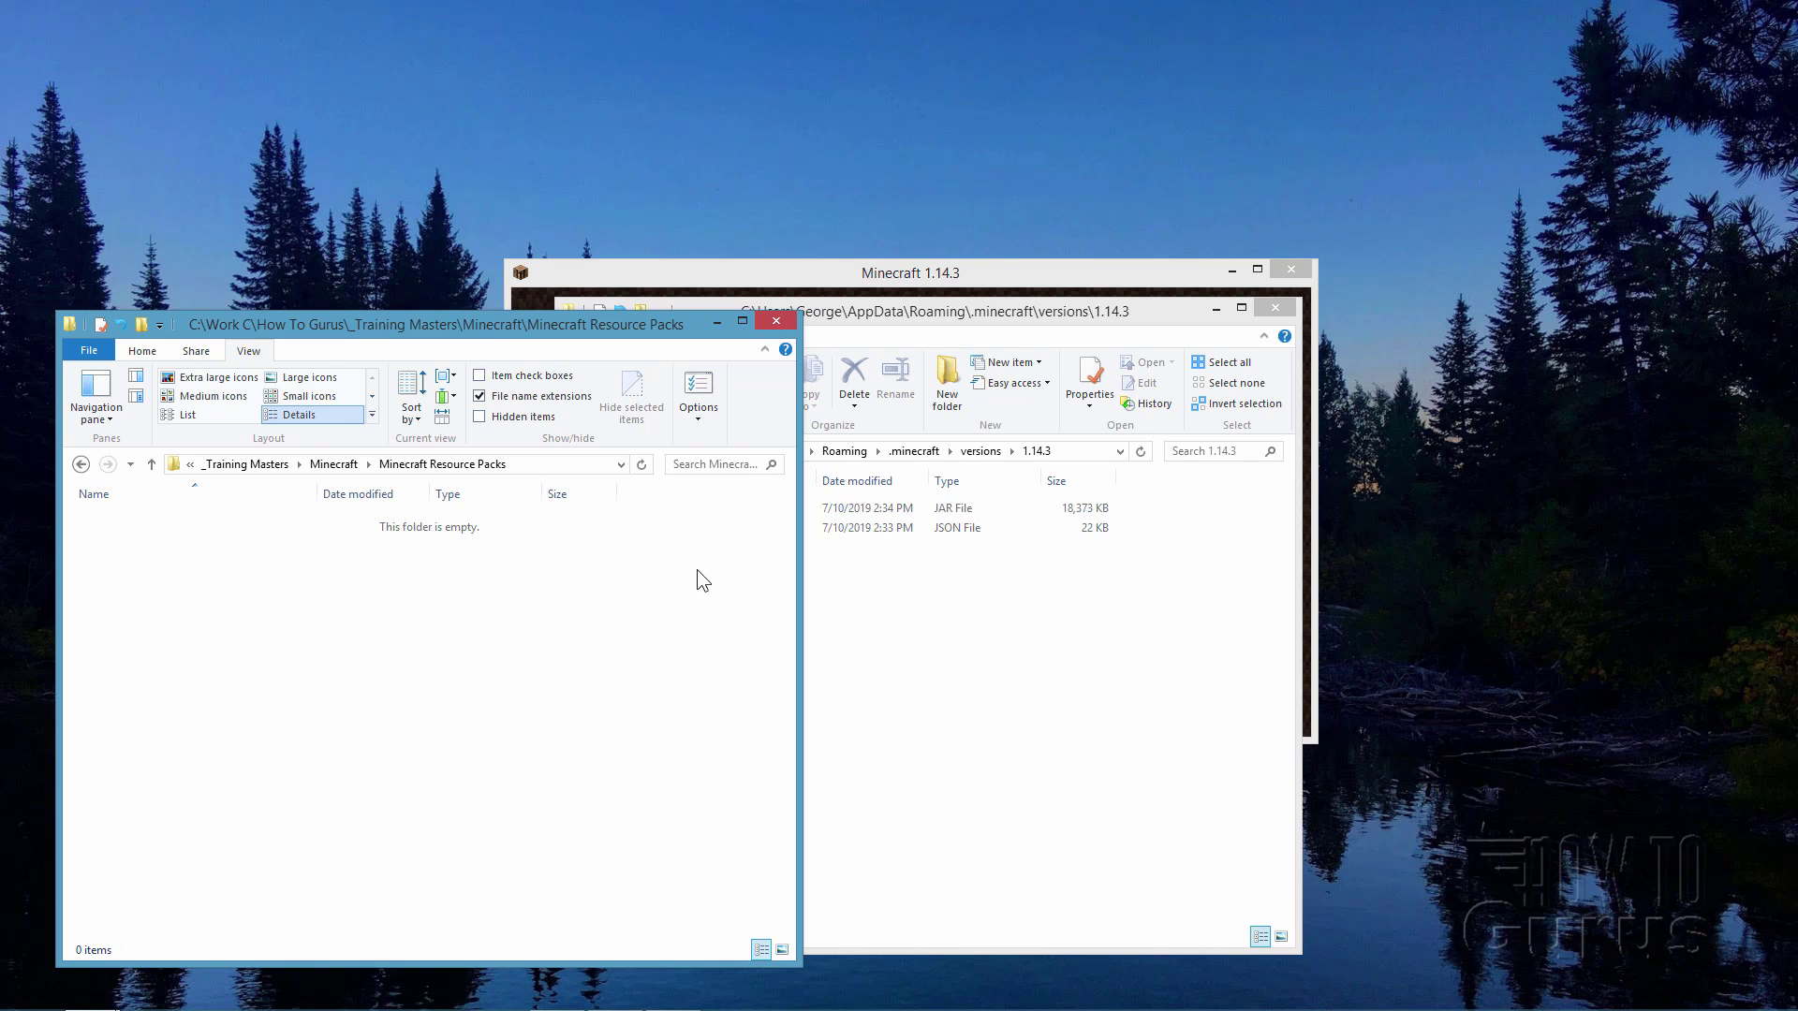
left_click_drag(1001, 314, 1316, 330)
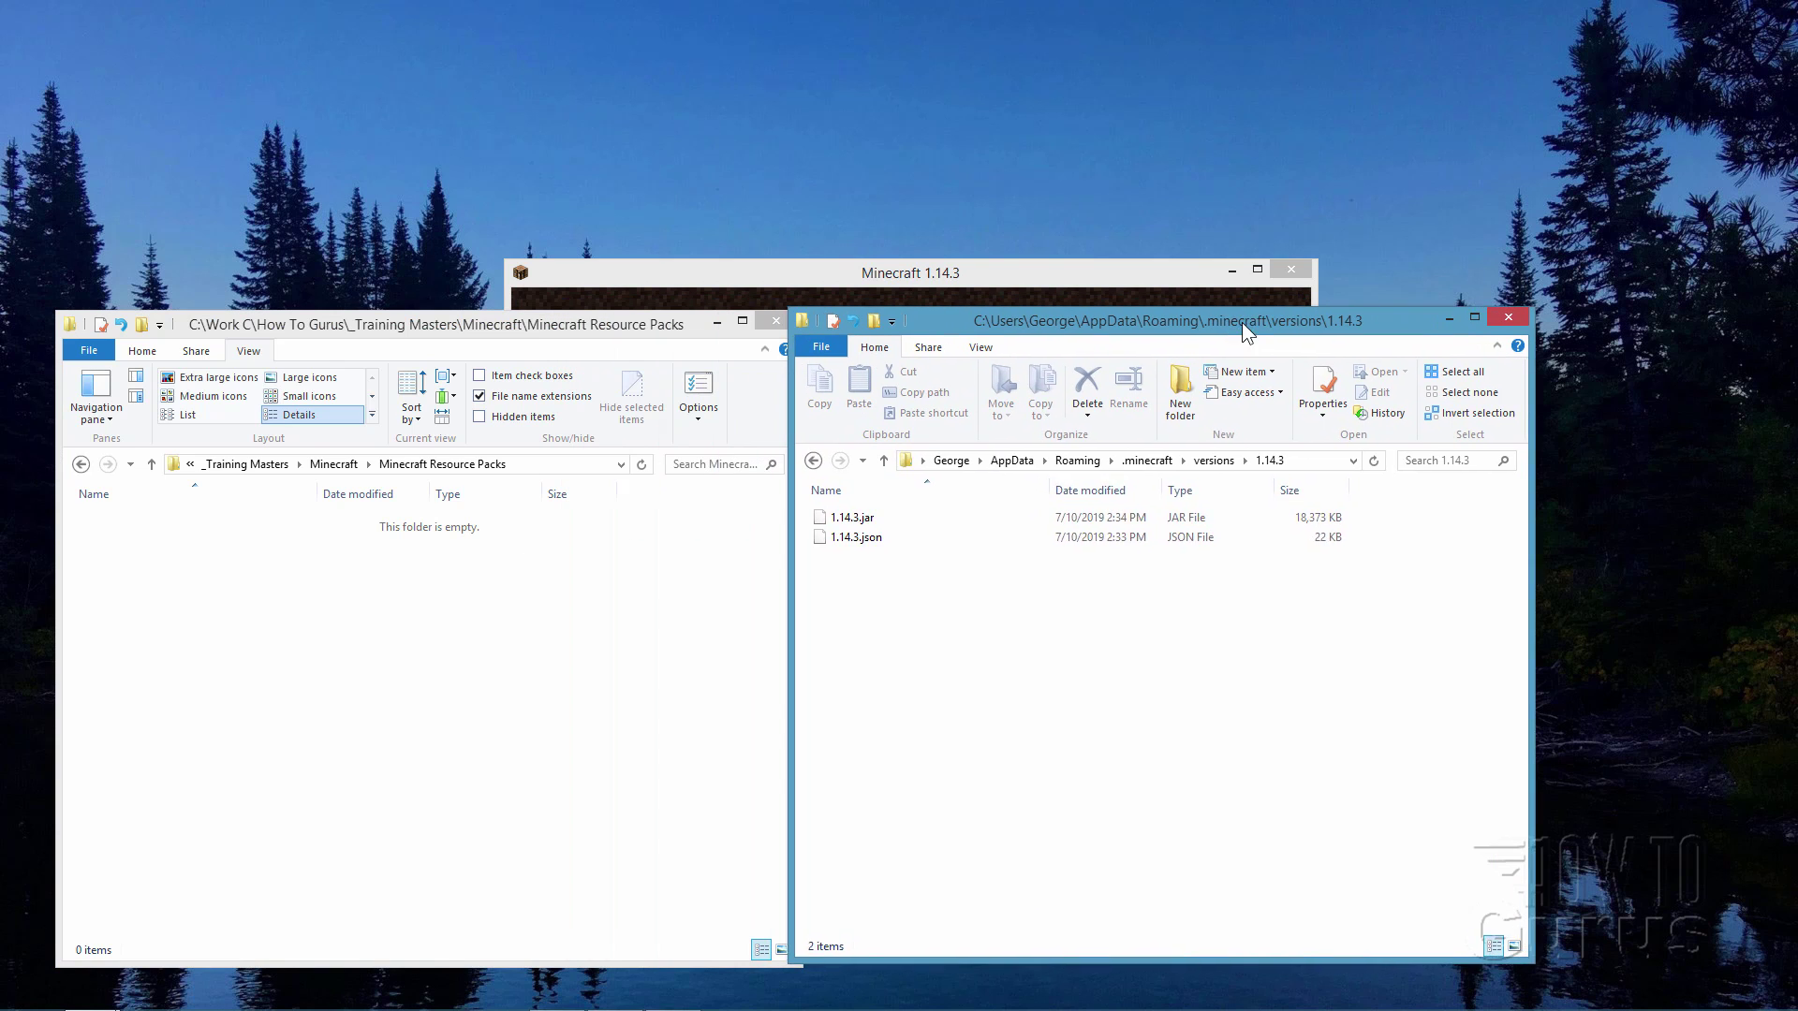
left_click_drag(1012, 522, 923, 534)
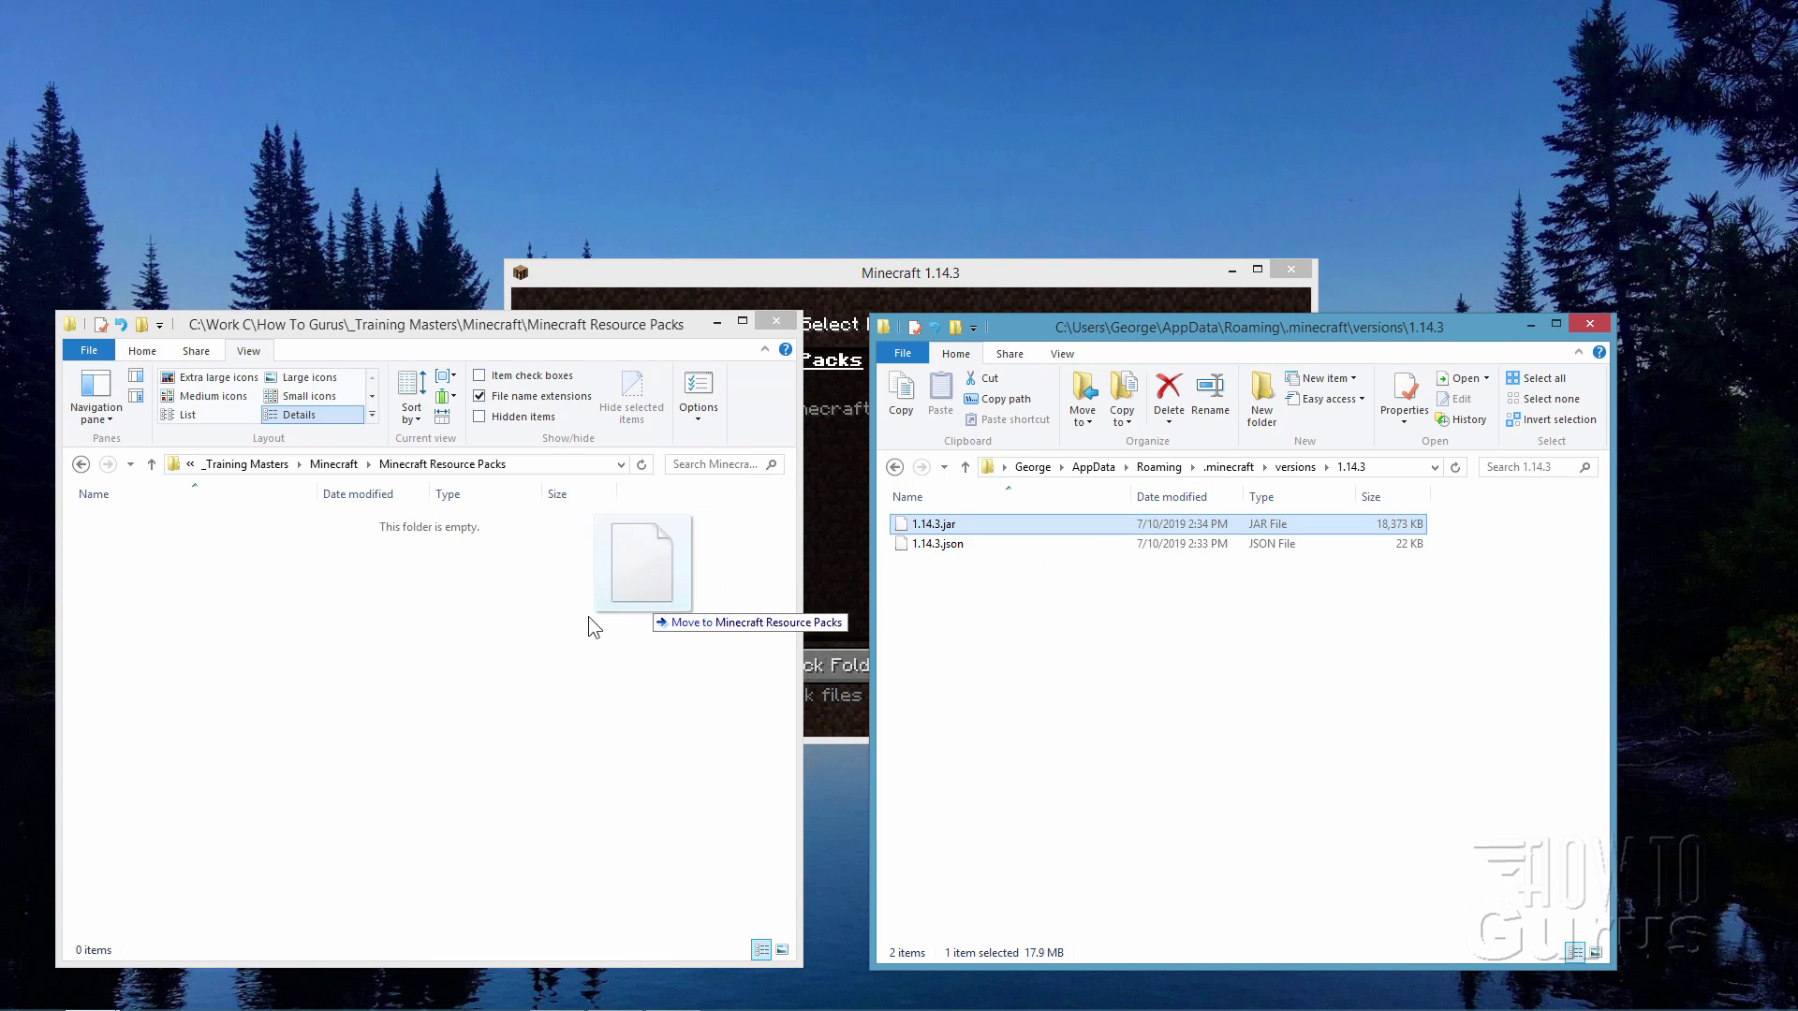
left_click_drag(916, 531, 416, 664)
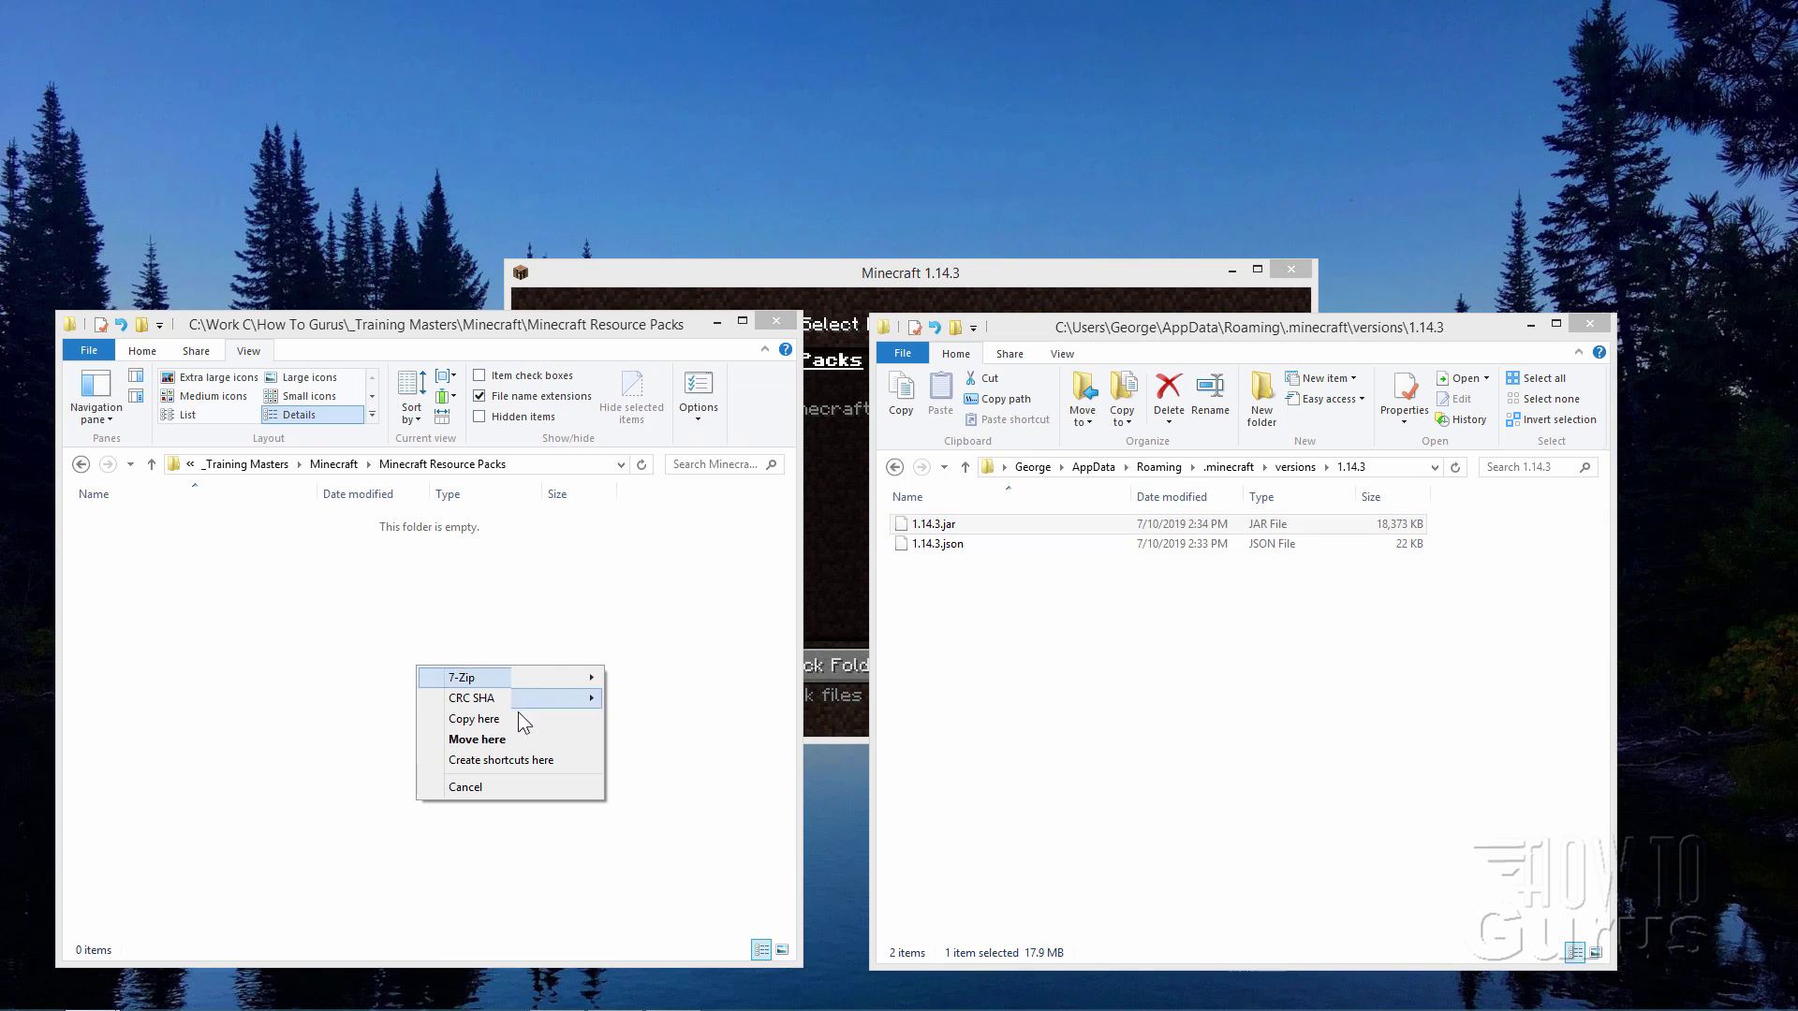
left_click(473, 720)
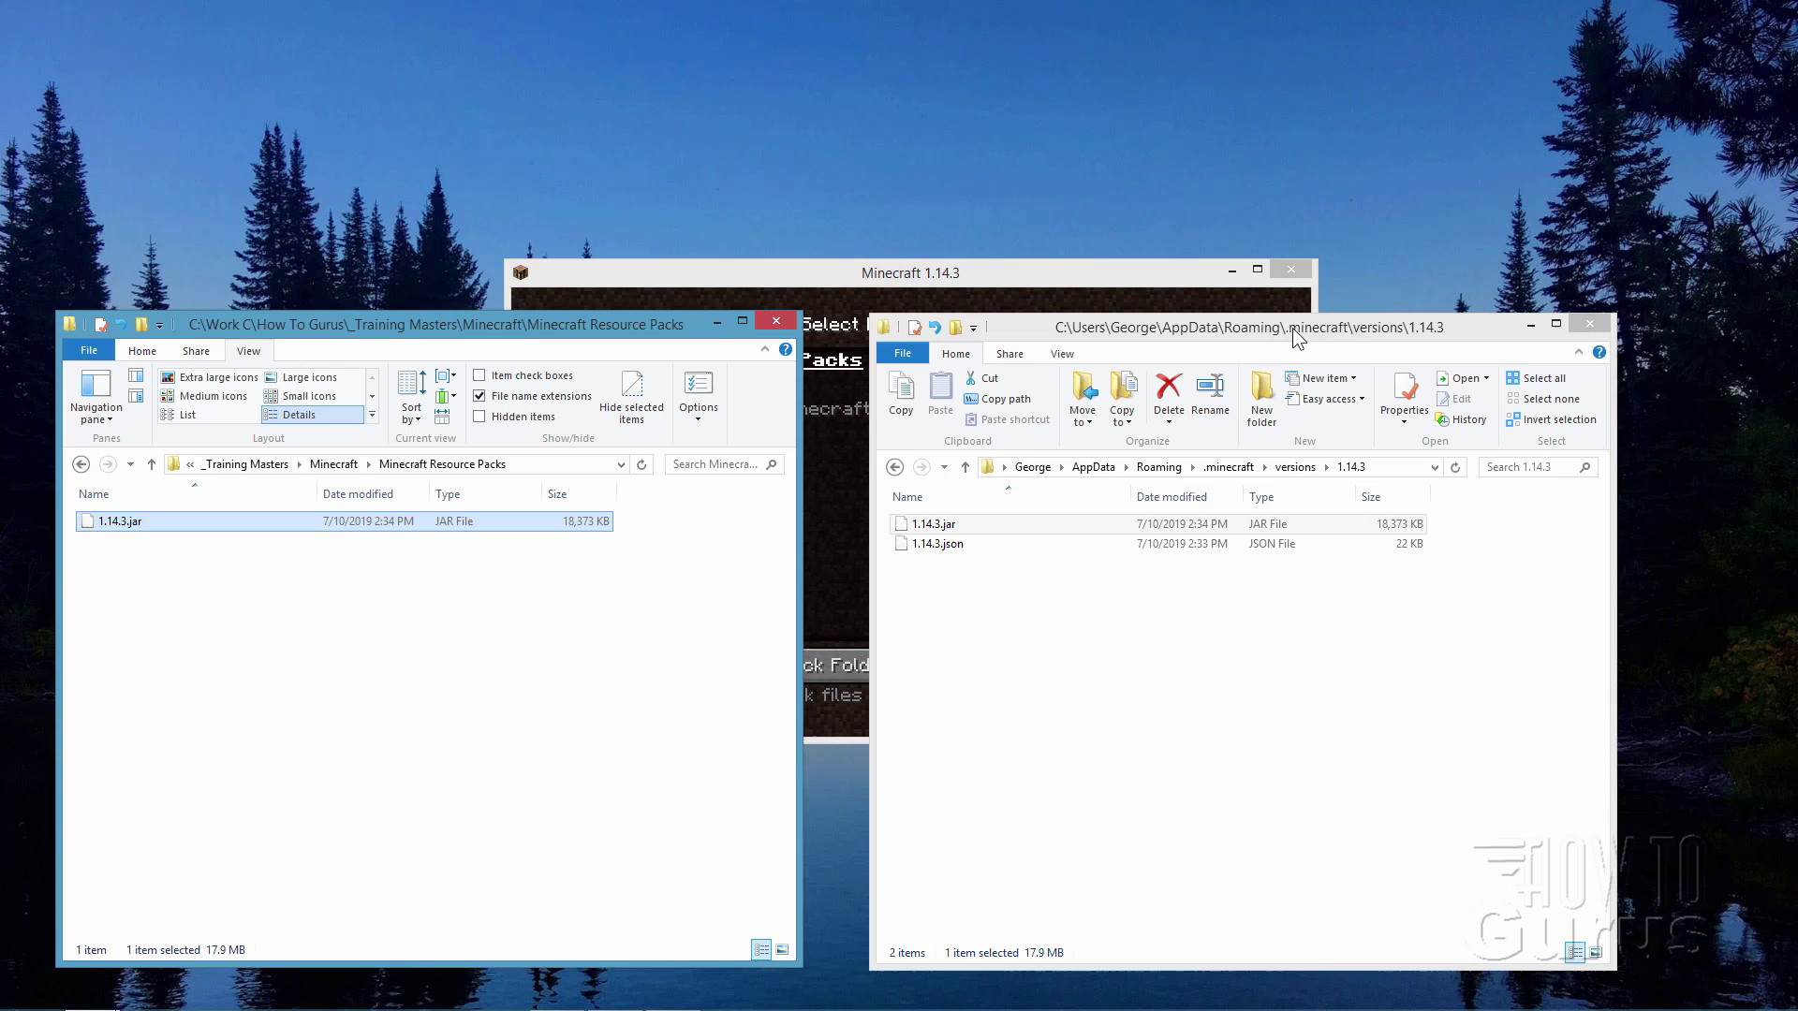
left_click_drag(1334, 335, 1365, 343)
left_click(1616, 336)
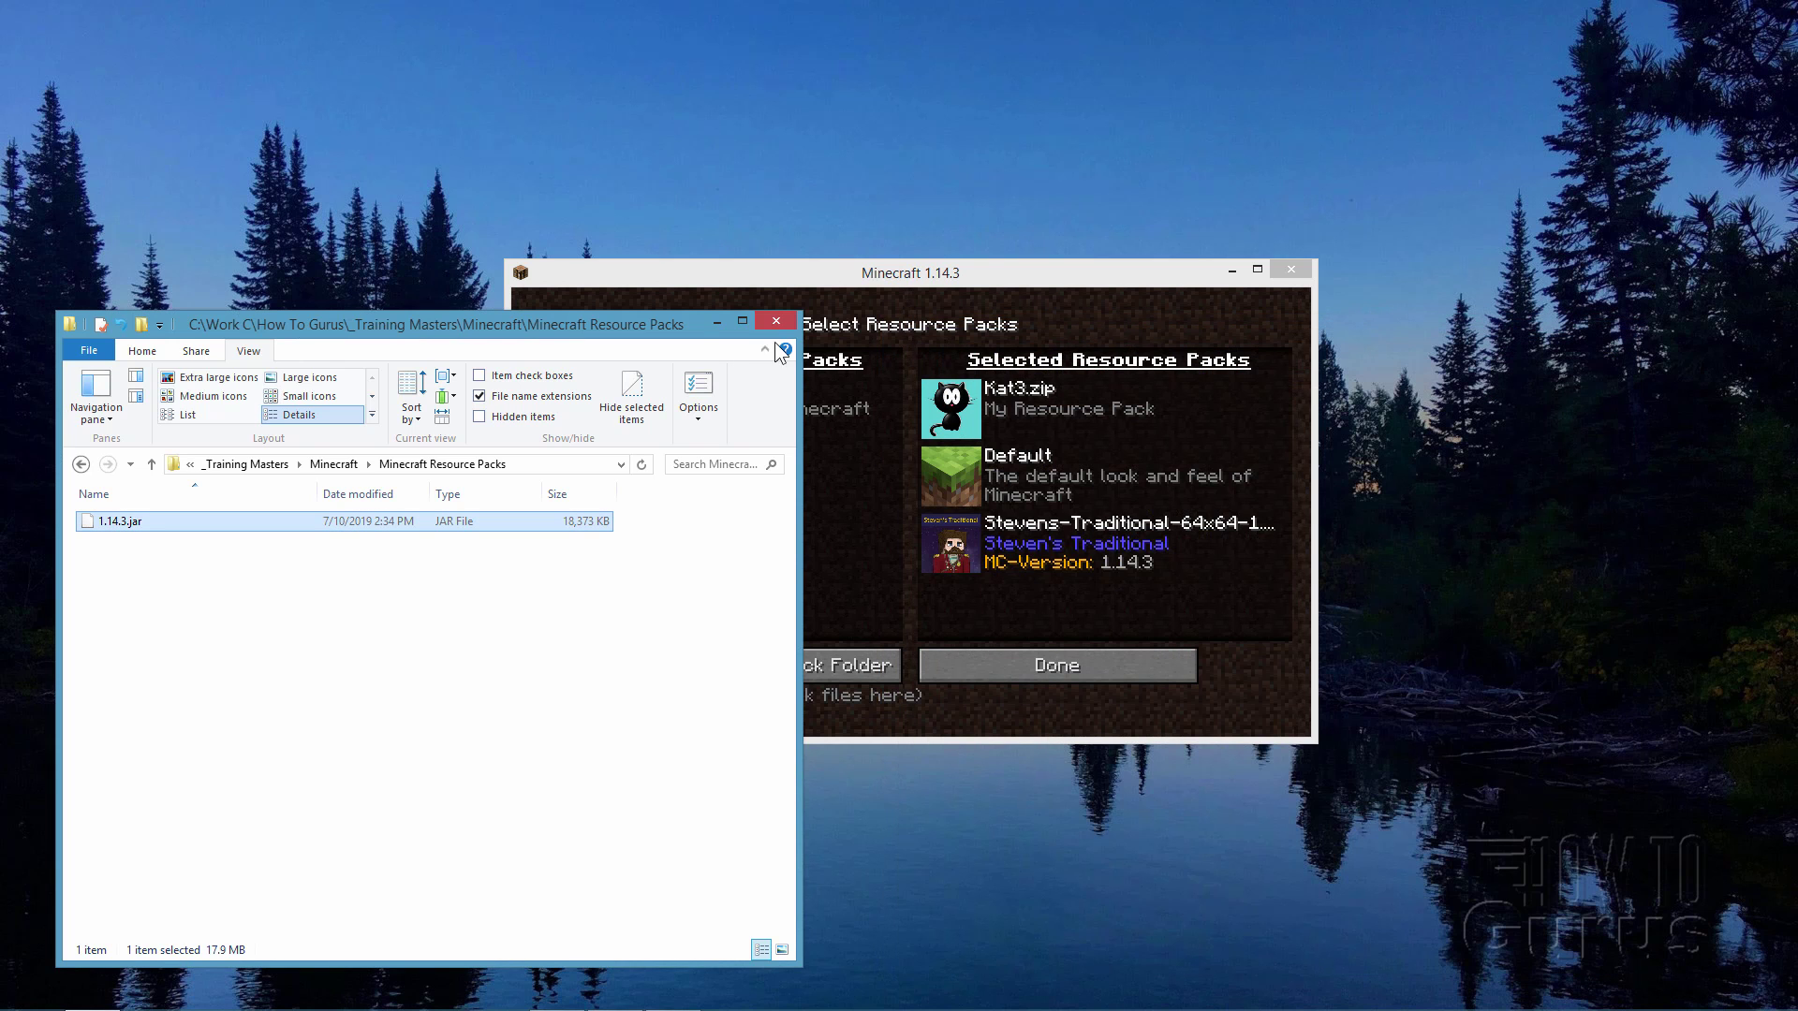
left_click_drag(597, 334, 732, 330)
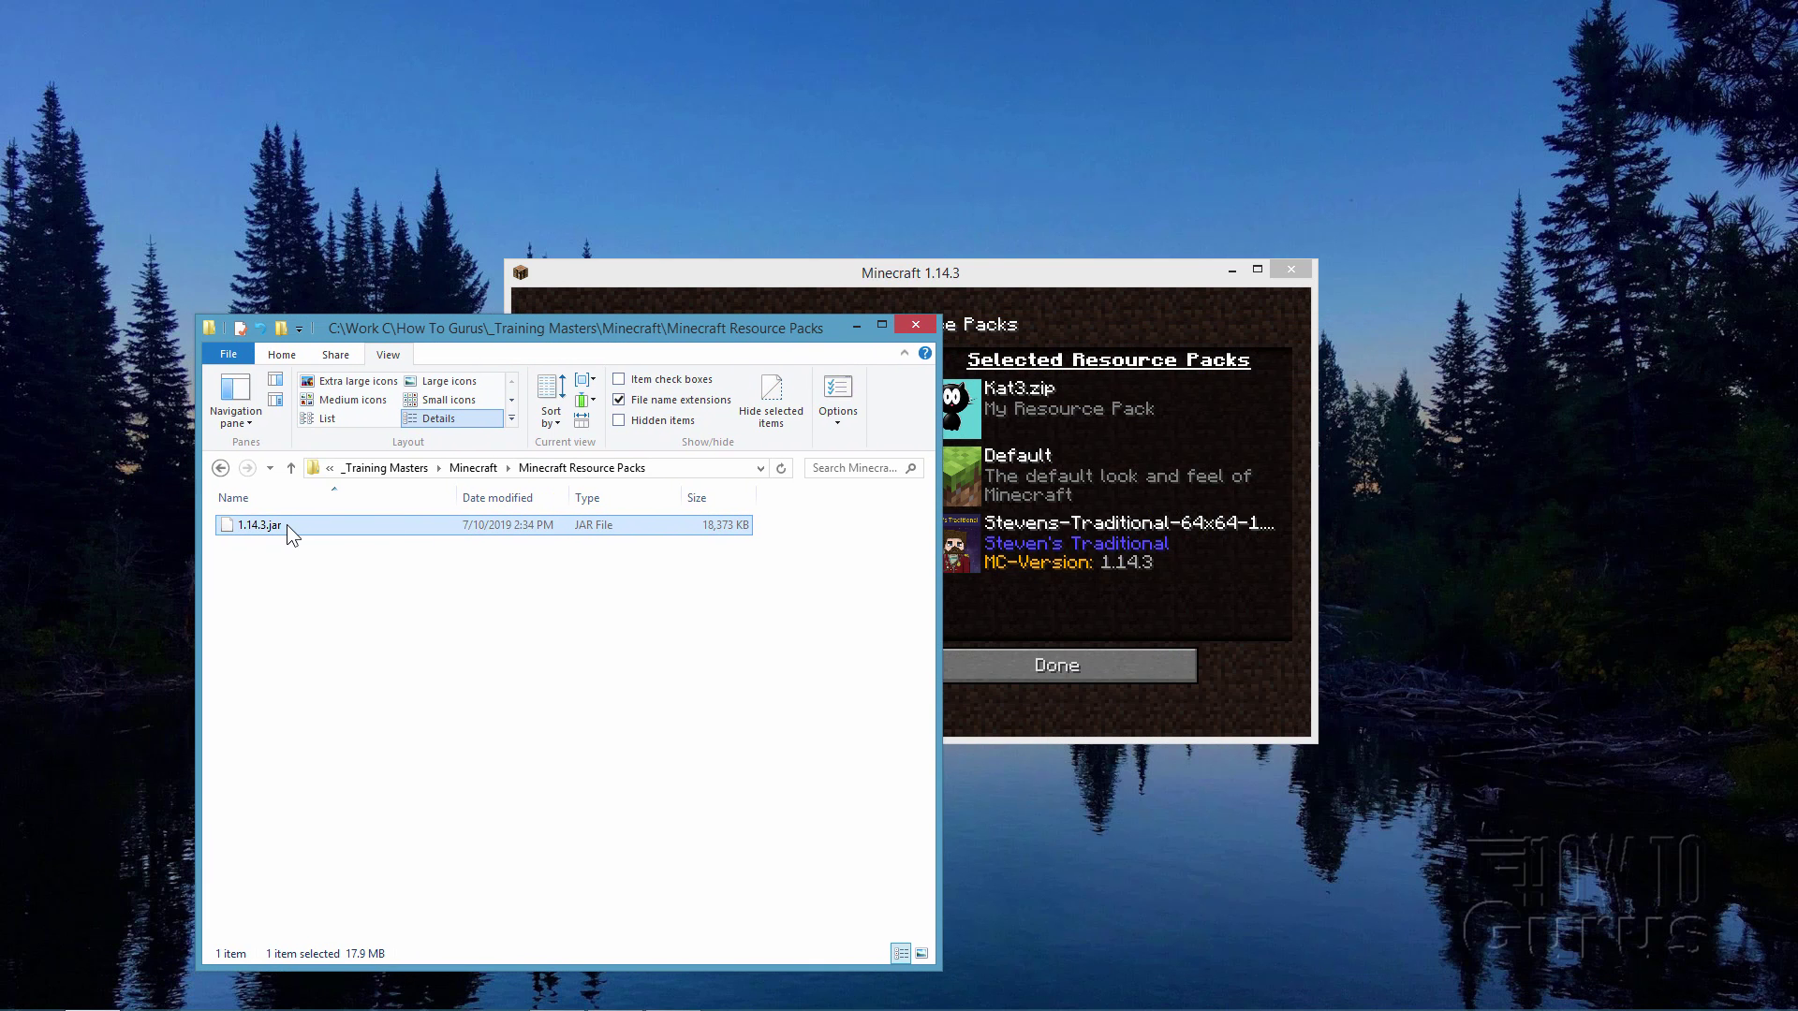
left_click(295, 572)
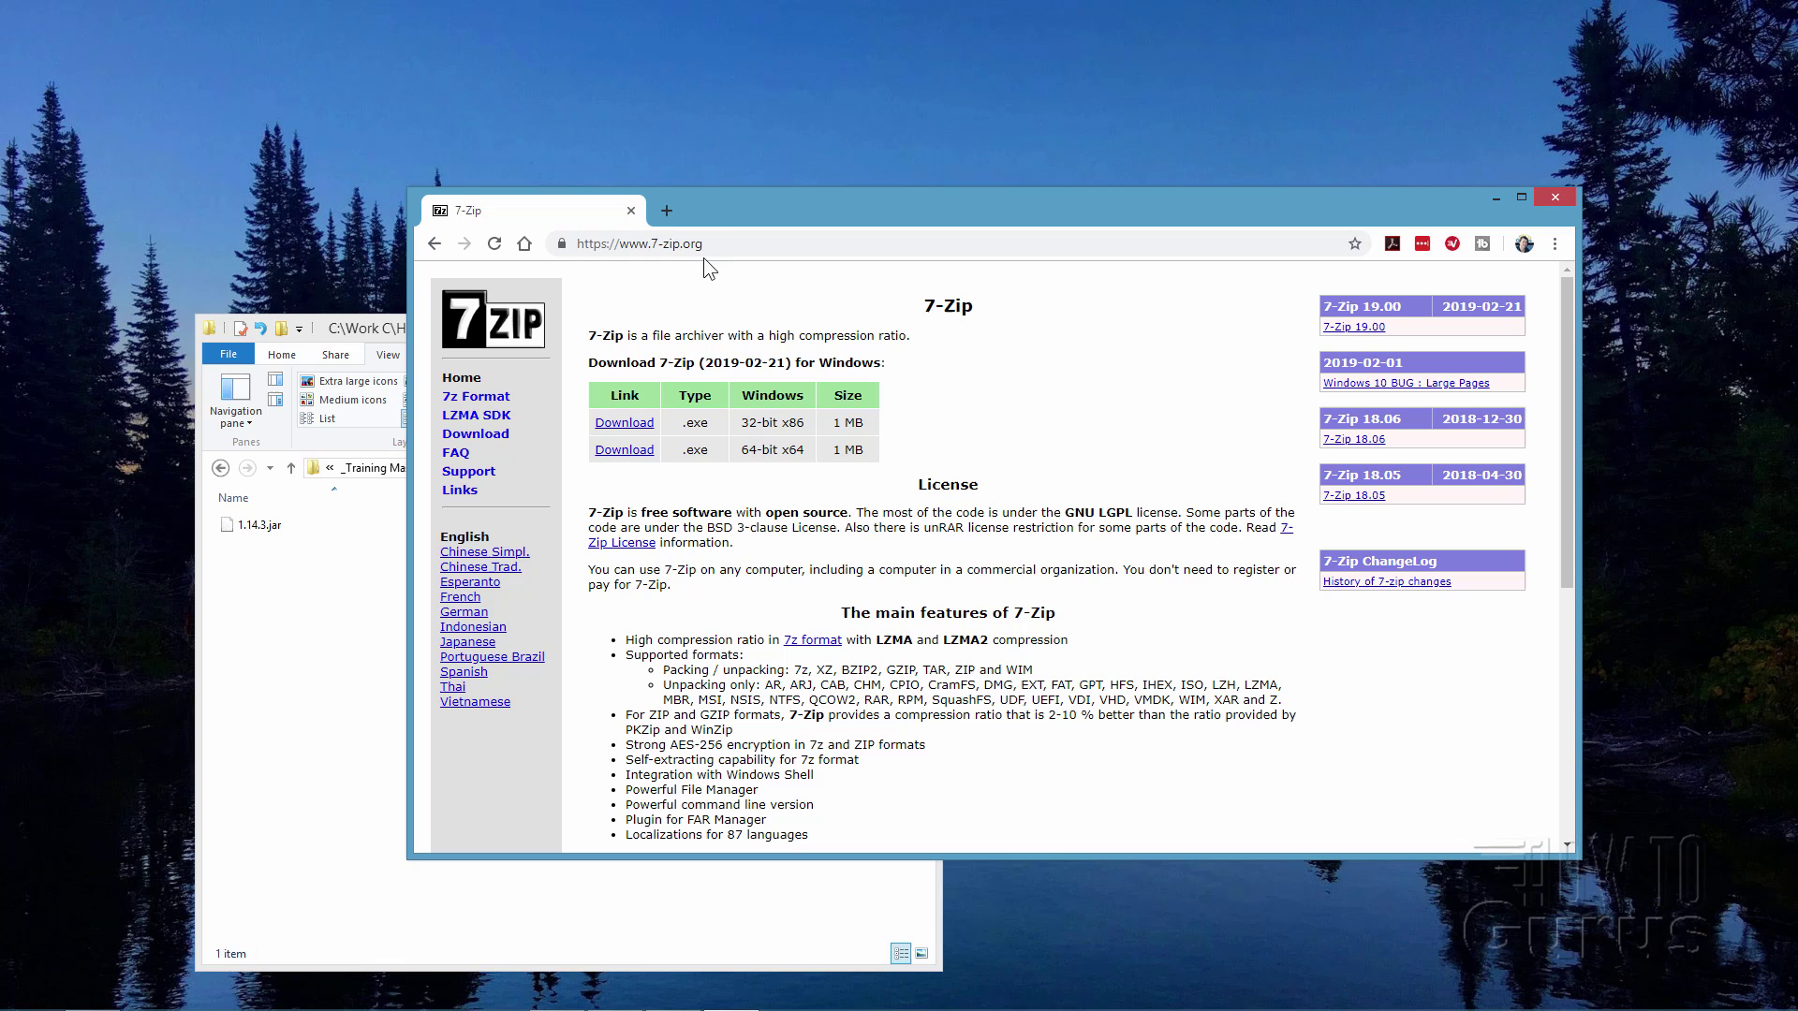
left_click_drag(708, 245, 573, 242)
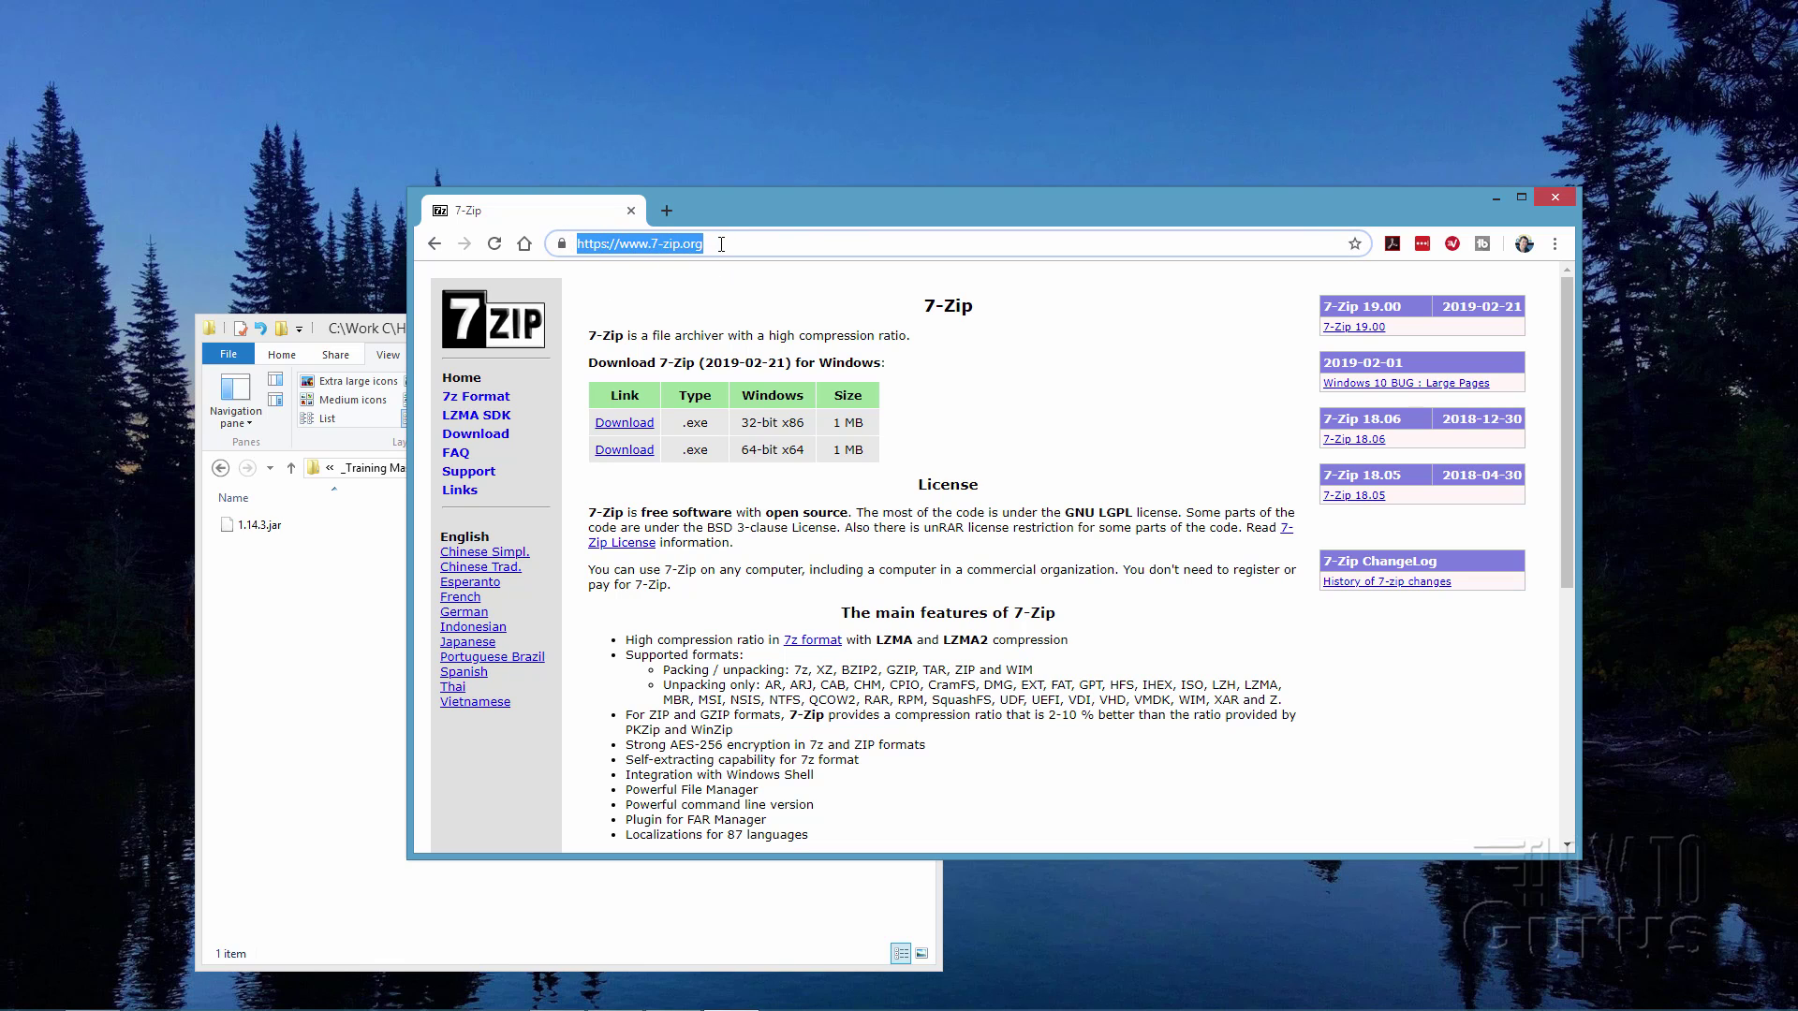
left_click(721, 245)
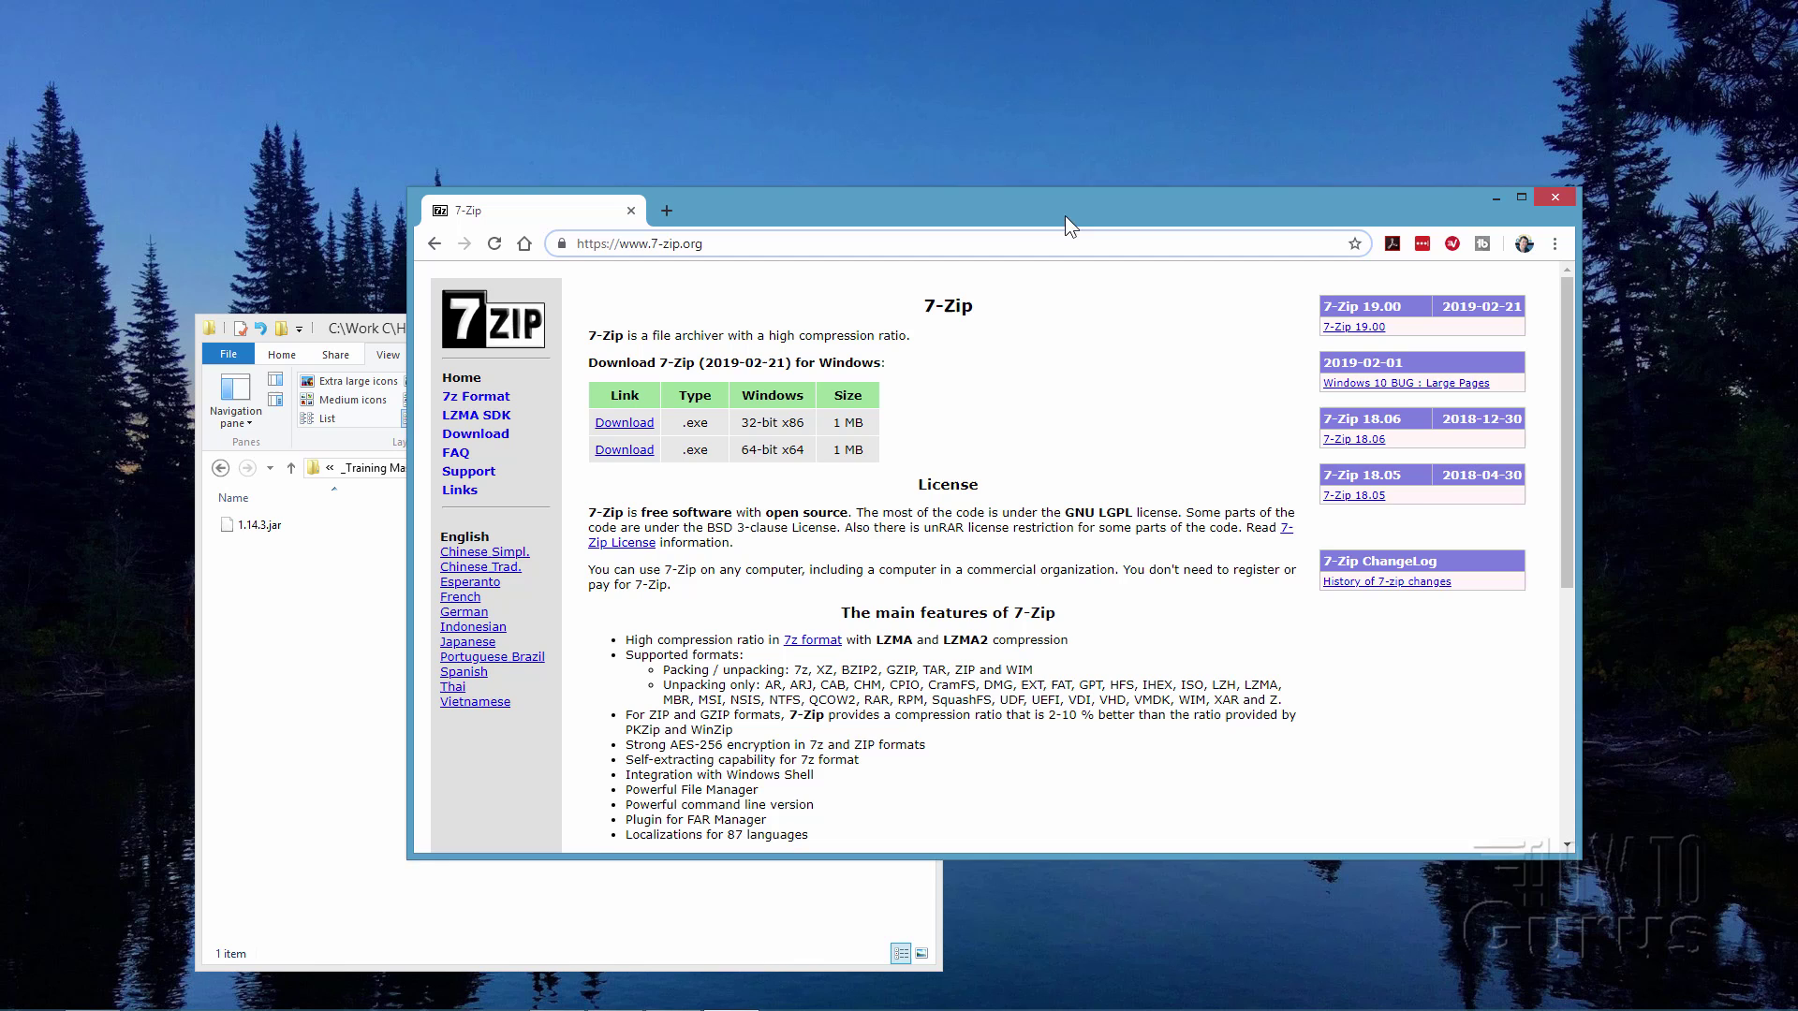
left_click_drag(1064, 224, 1071, 244)
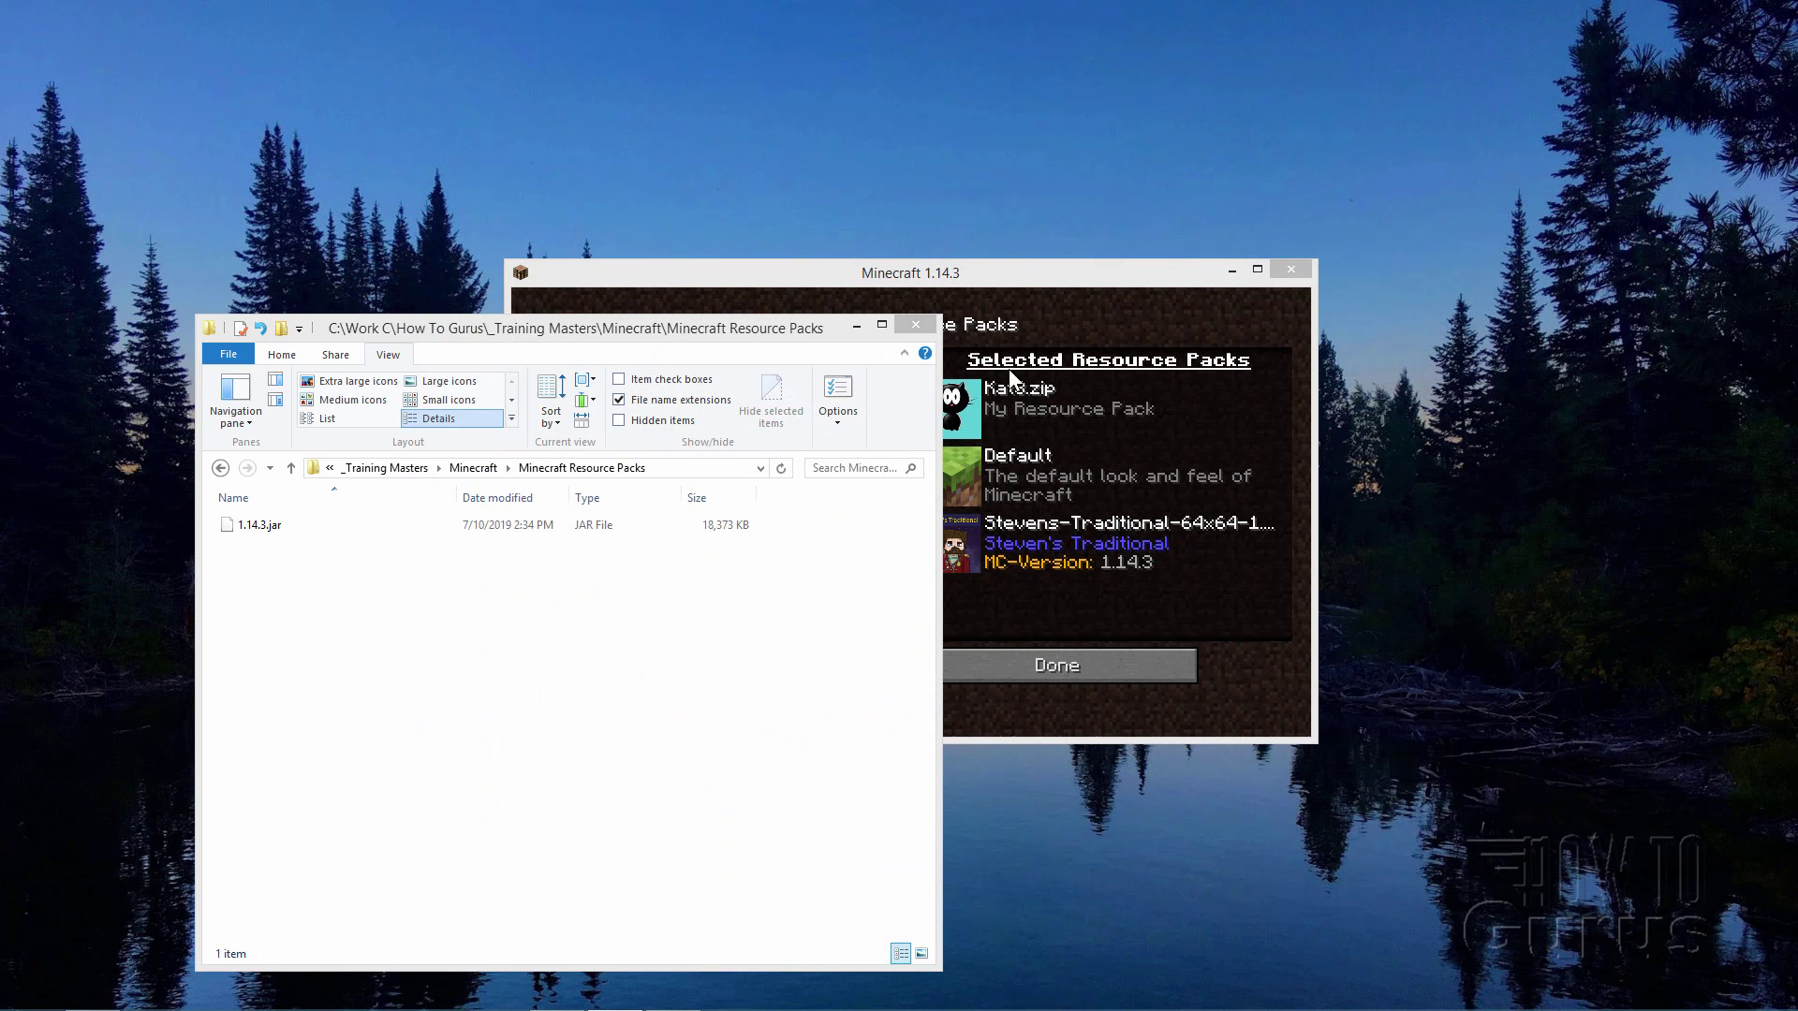
Step: Extract 1.14.3.jar with 7-Zip into a '1.14.3' folder in Minecraft Resource Packs
left_click(1560, 216)
left_click(561, 329)
left_click(255, 534)
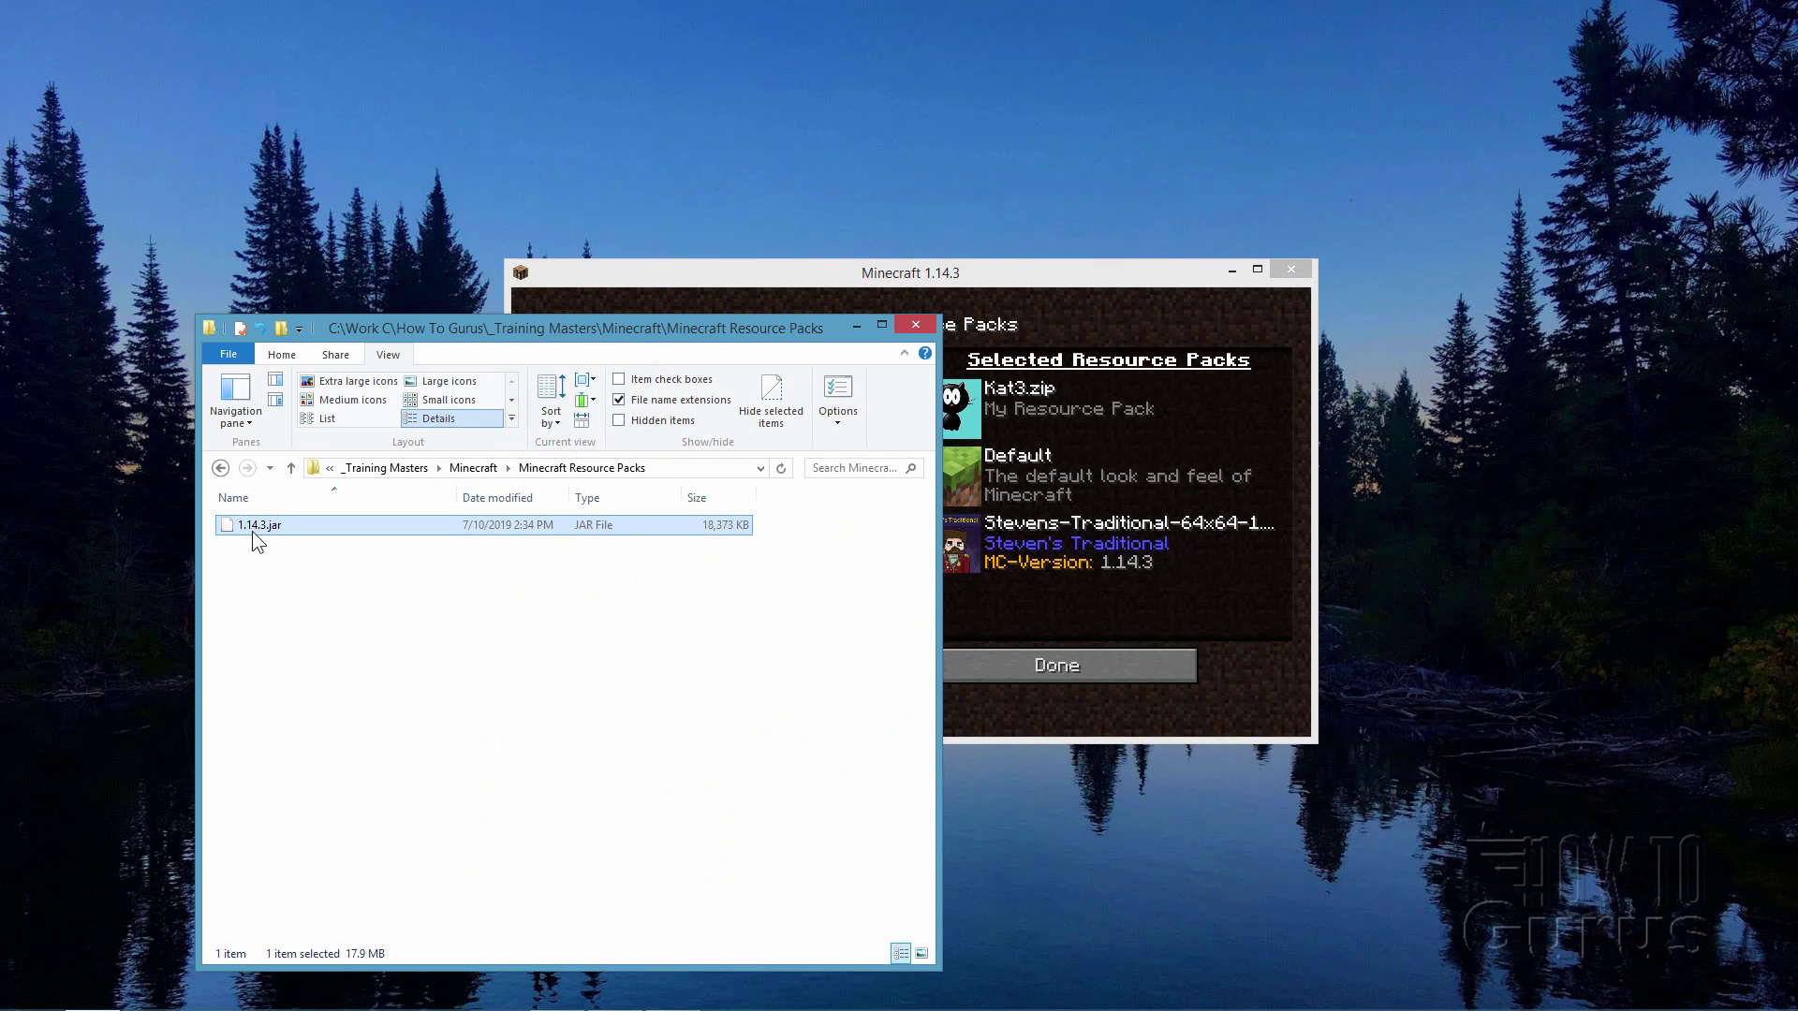
right_click(251, 530)
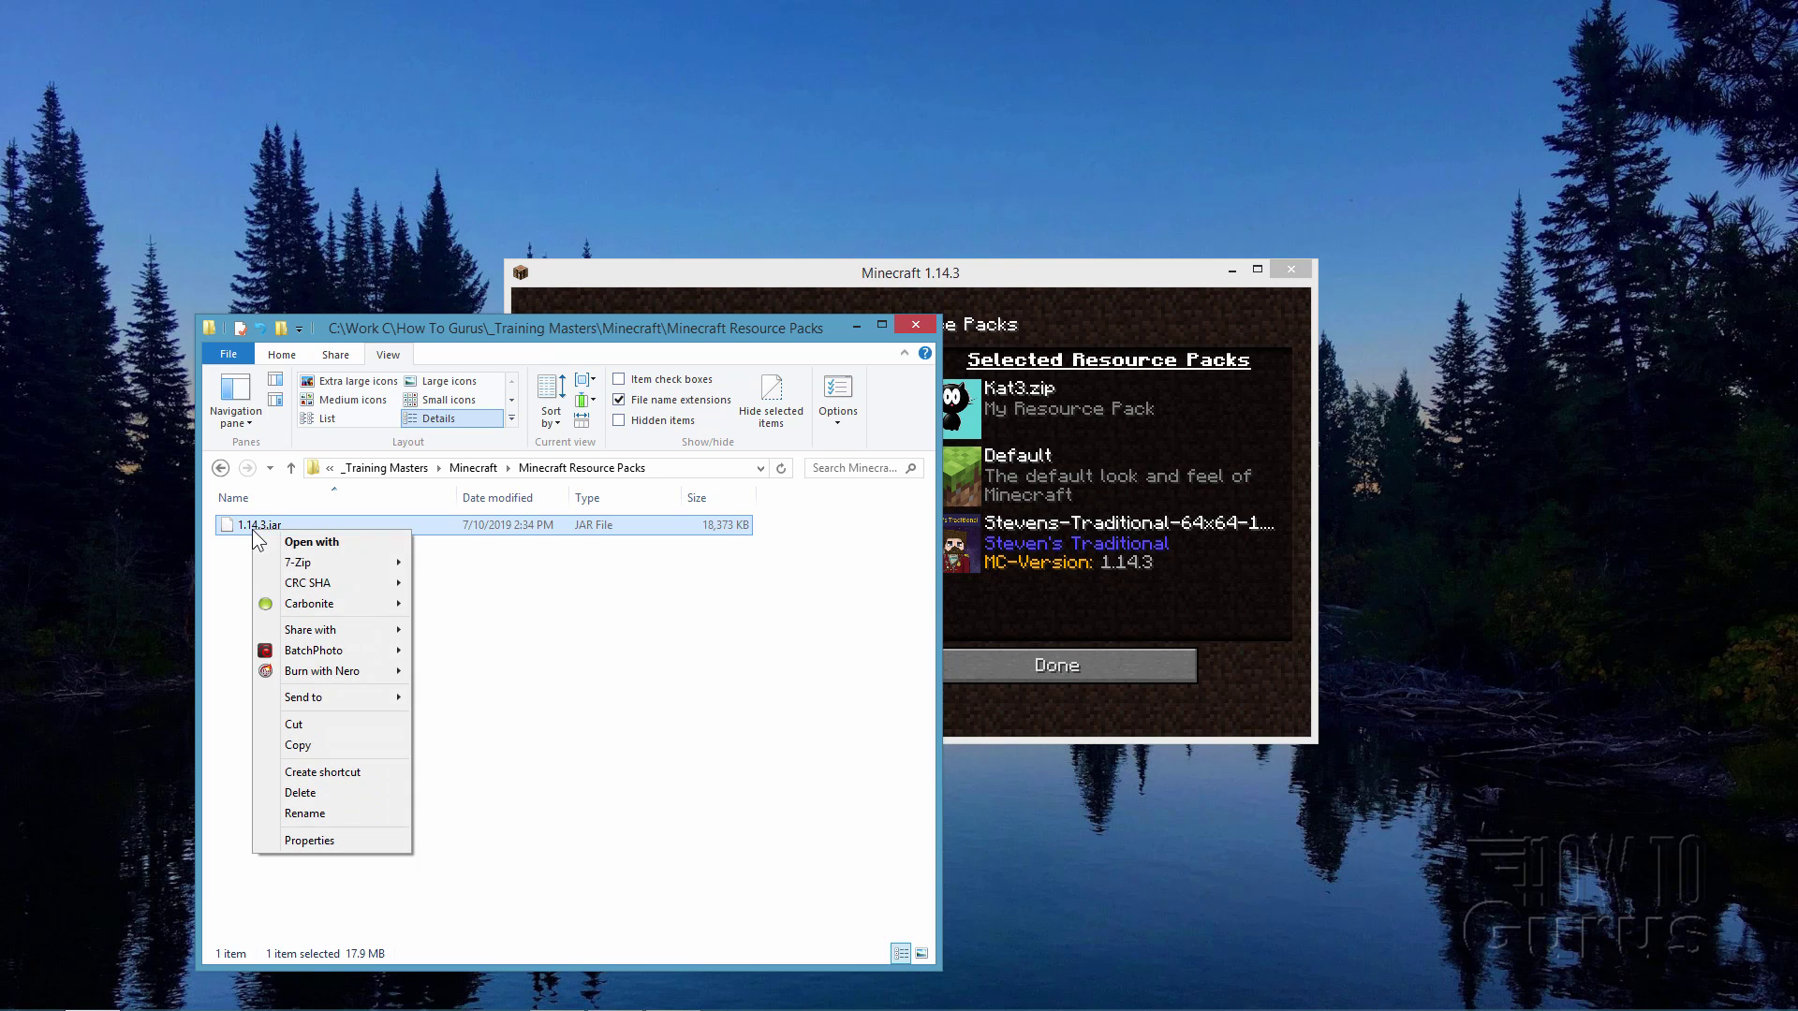
mouse_move(299, 563)
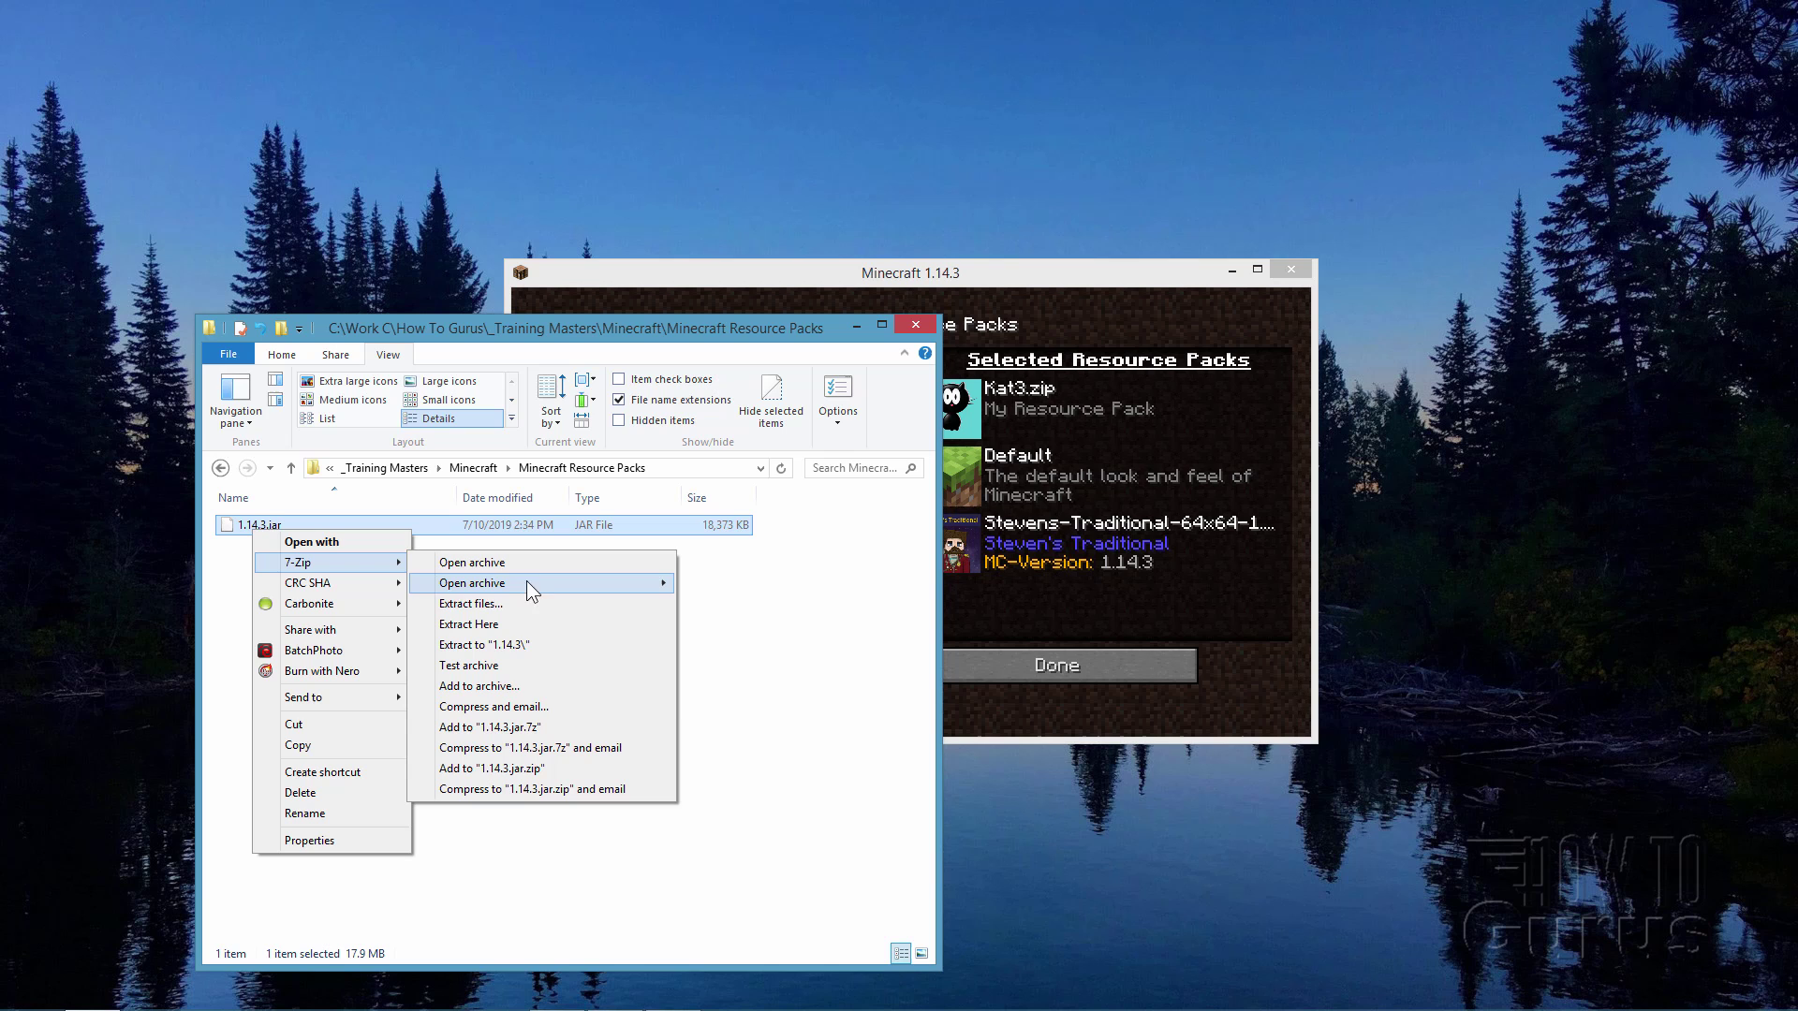
left_click(490, 603)
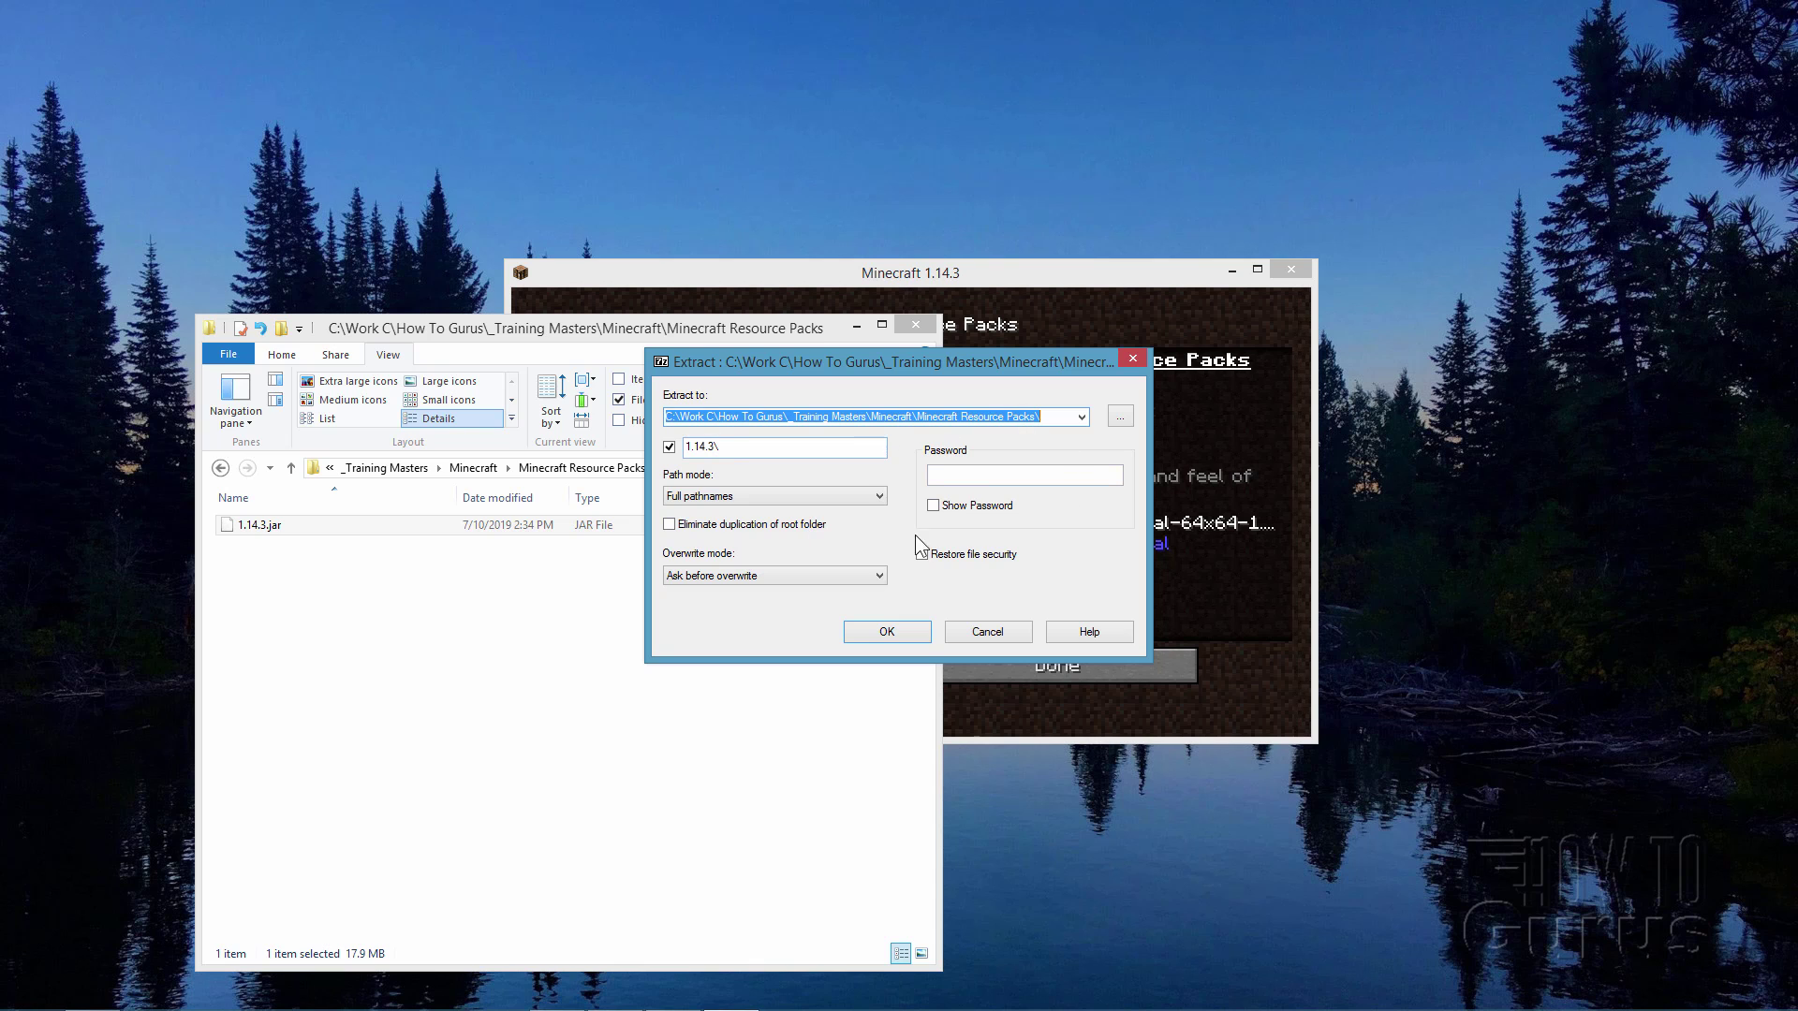
left_click(887, 633)
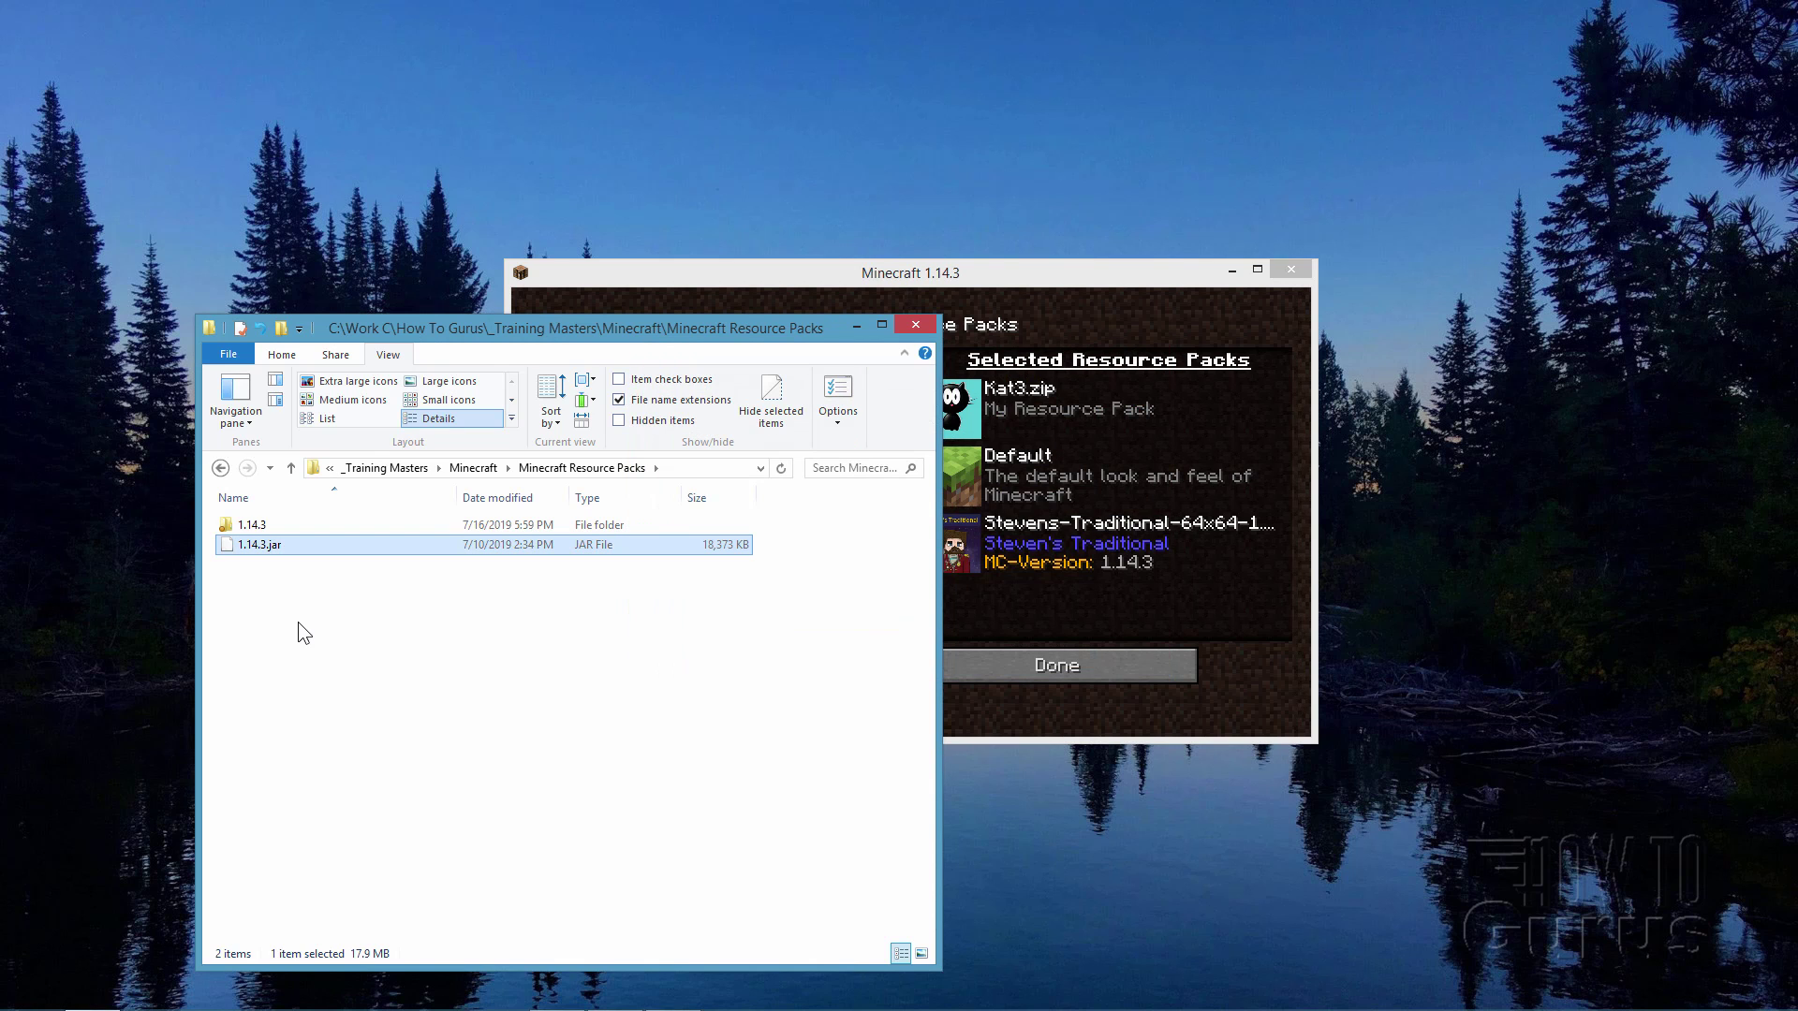
Step: Copy the assets folder from inside 1.14.3 and paste it into Minecraft Resource Packs
left_click(273, 525)
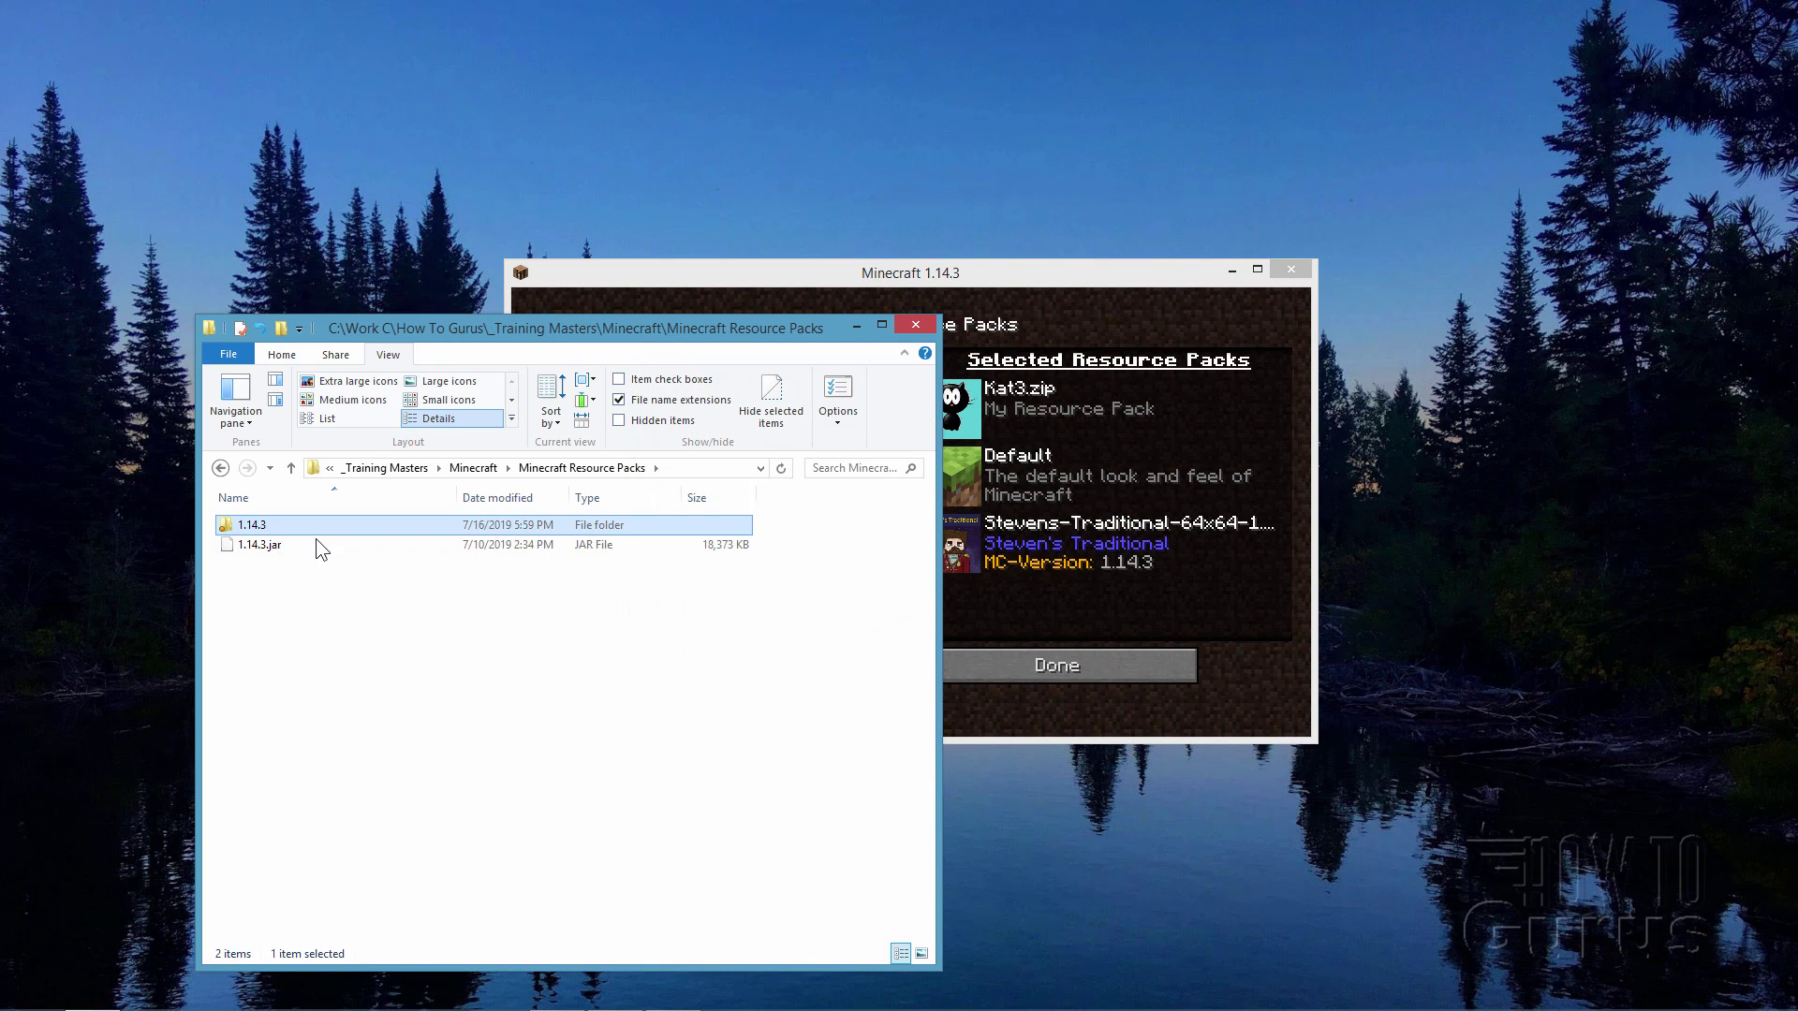
double_click(232, 529)
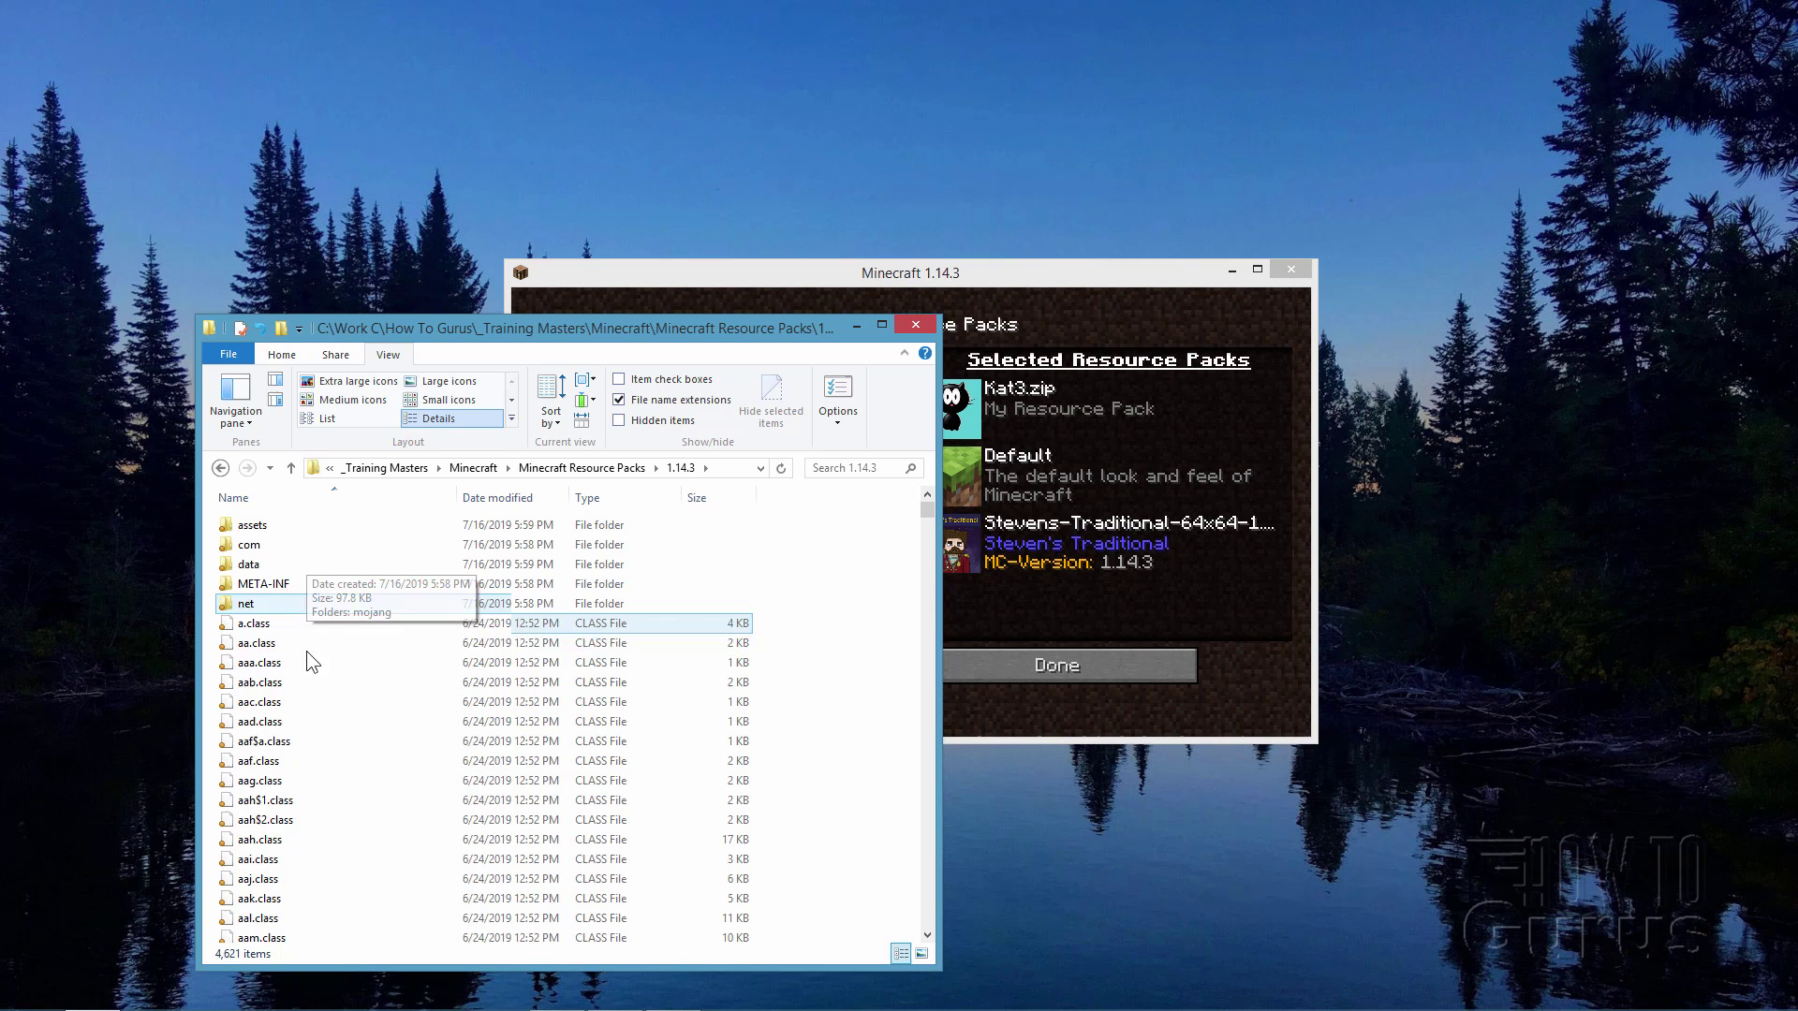
scroll(336, 612, "down", 9)
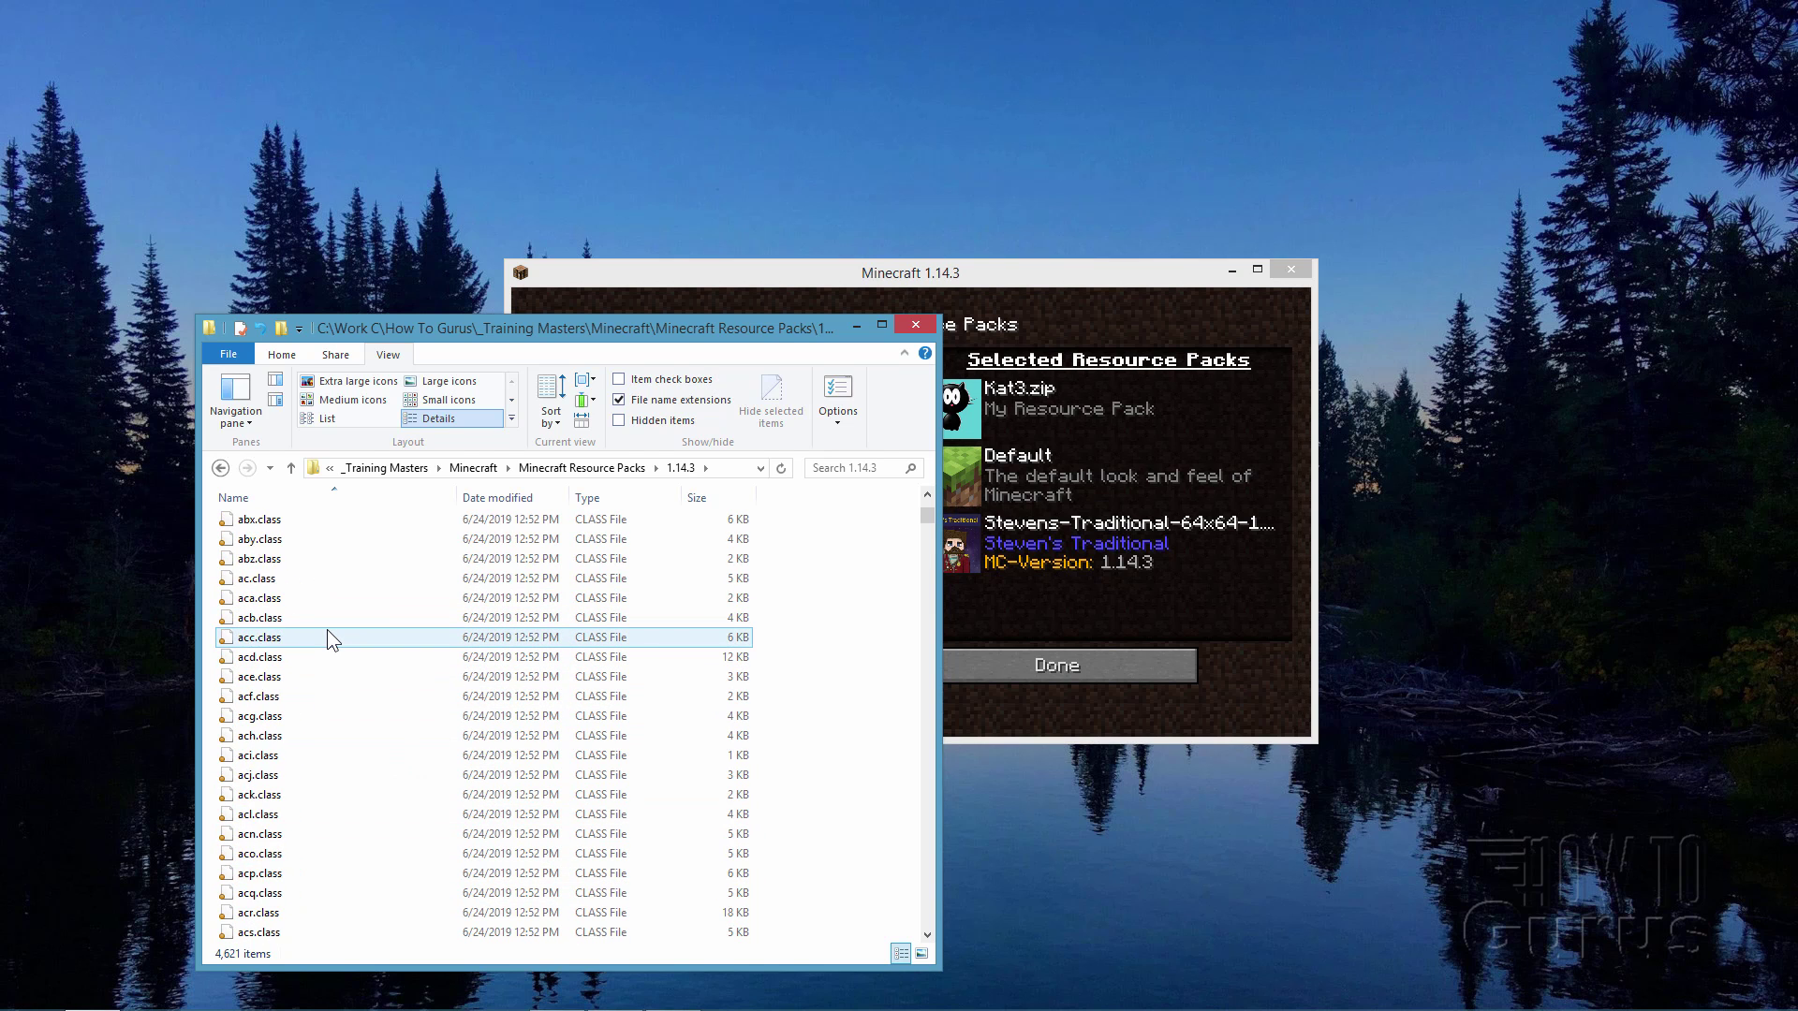
scroll(327, 631, "up", 9)
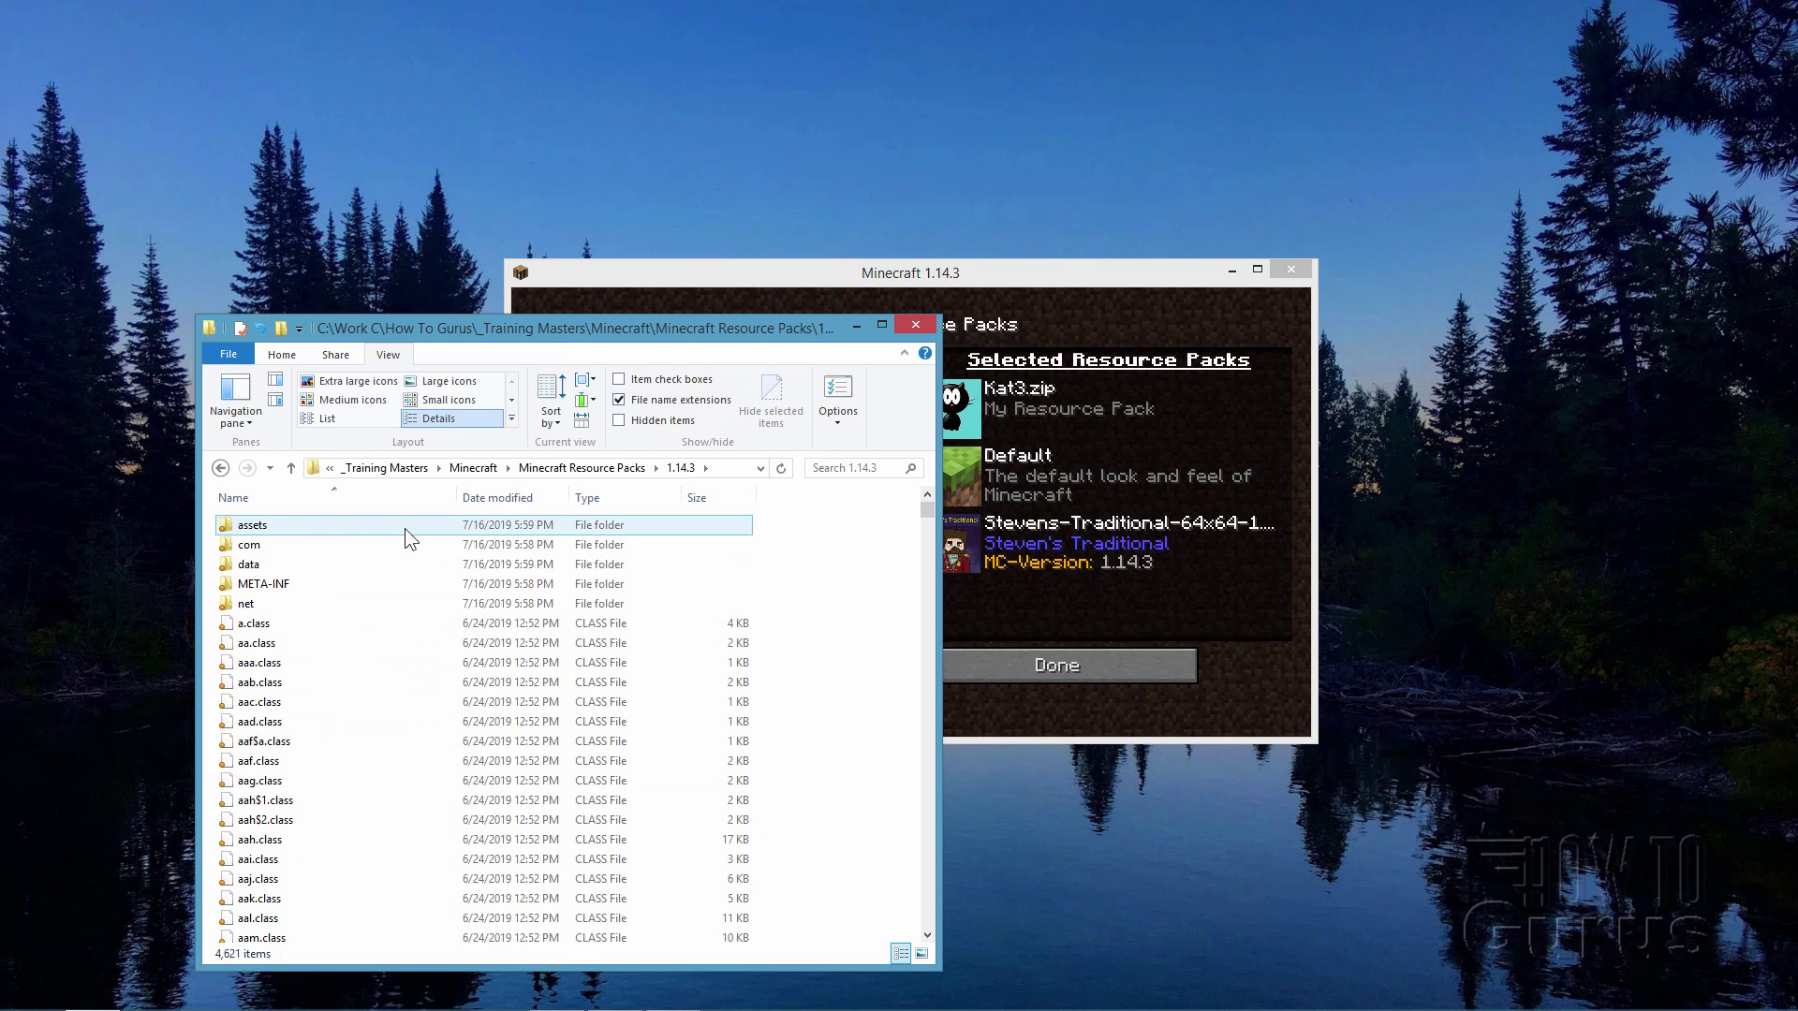
left_click(245, 529)
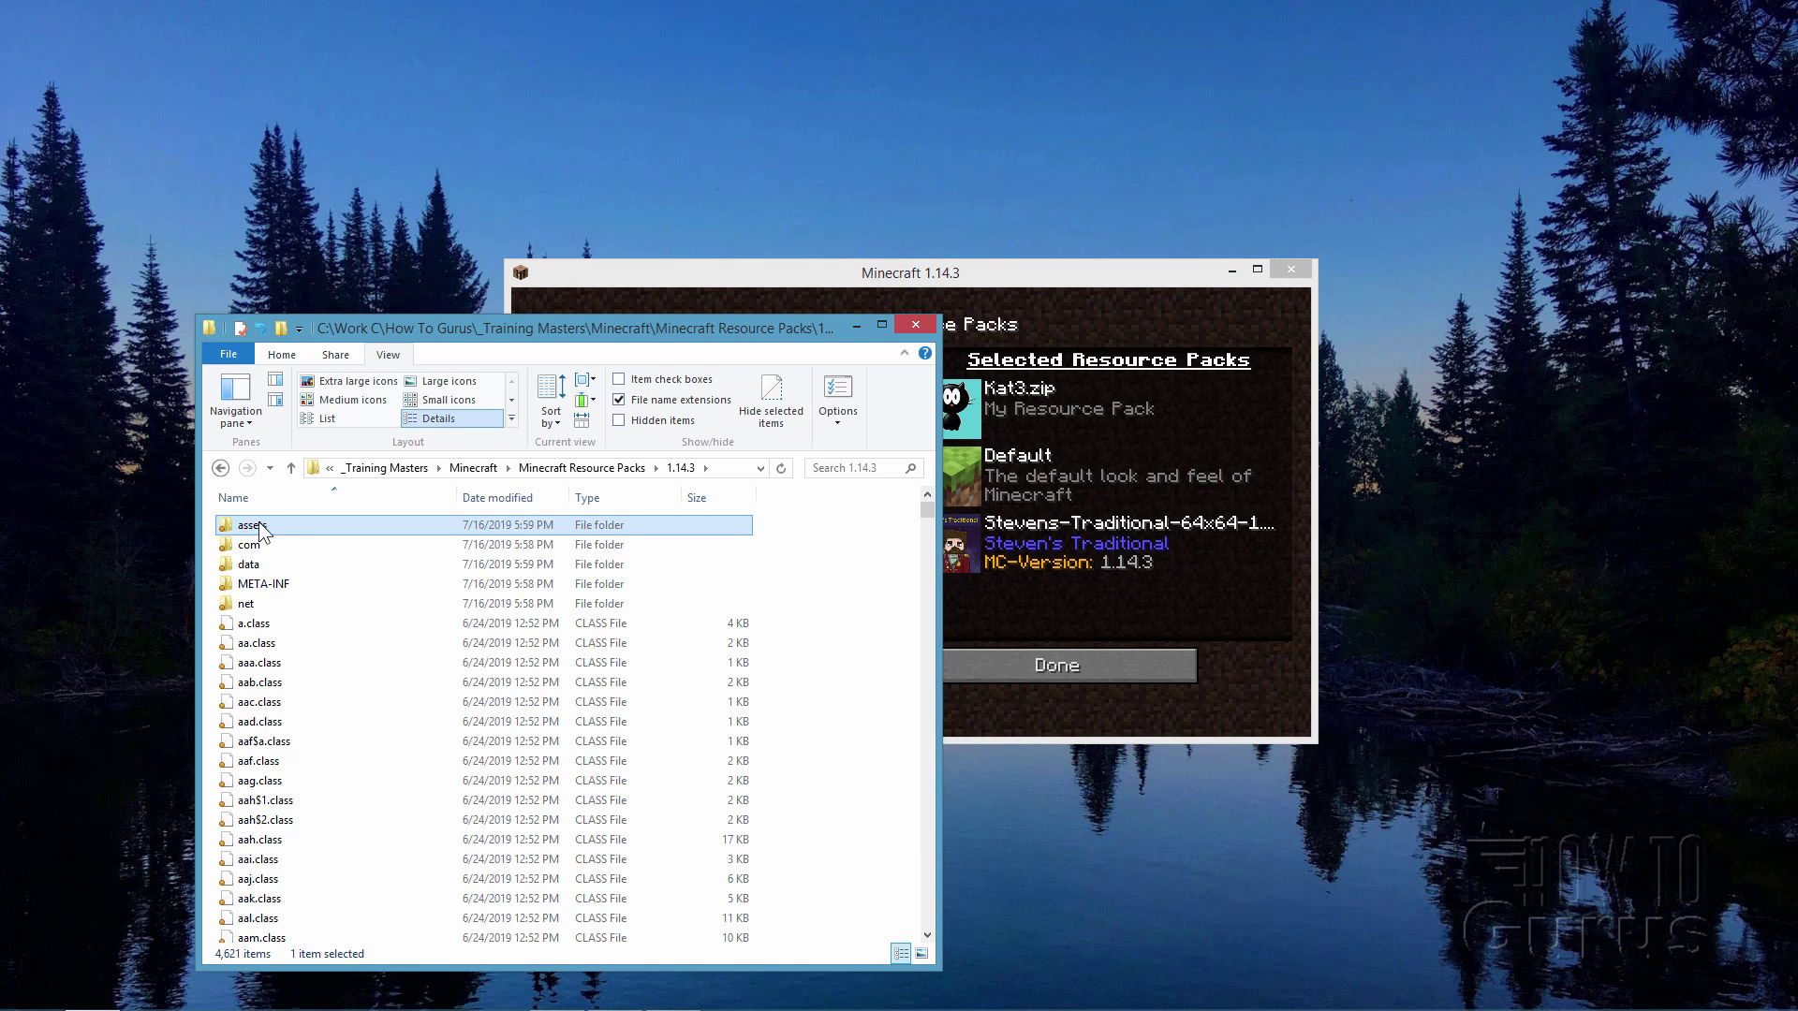
mouse_move(254, 526)
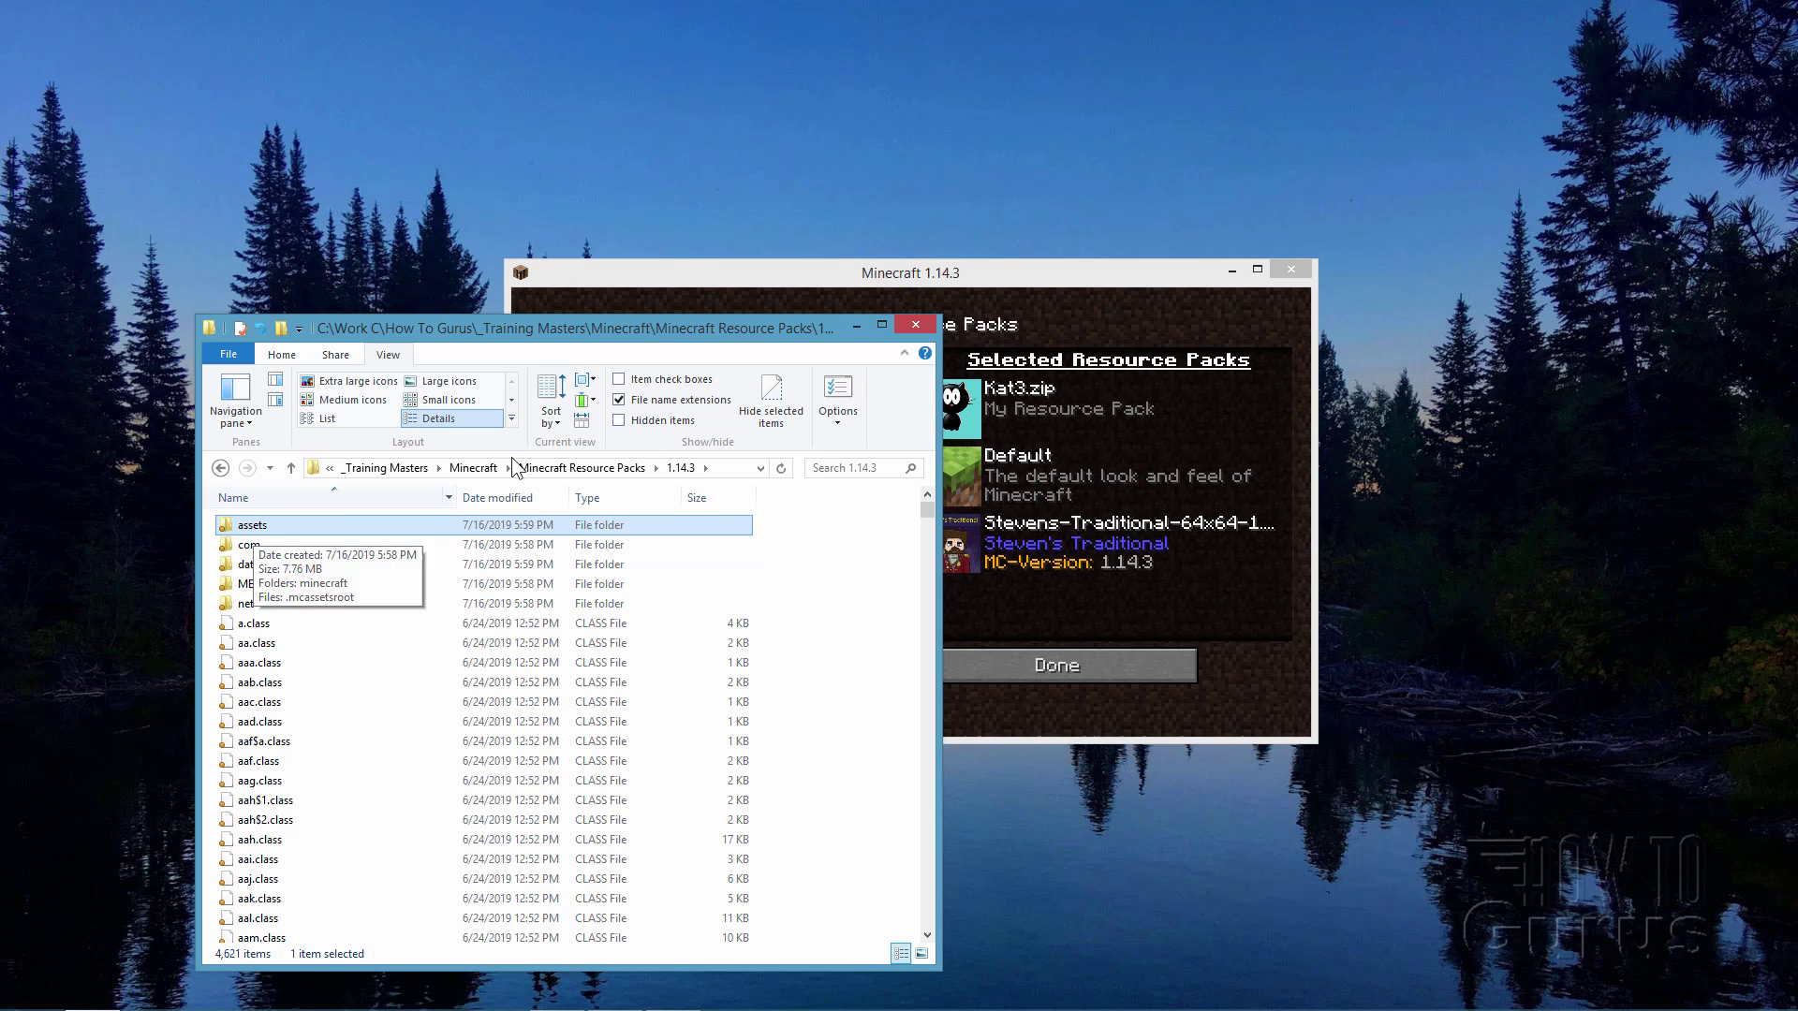
right_click(232, 531)
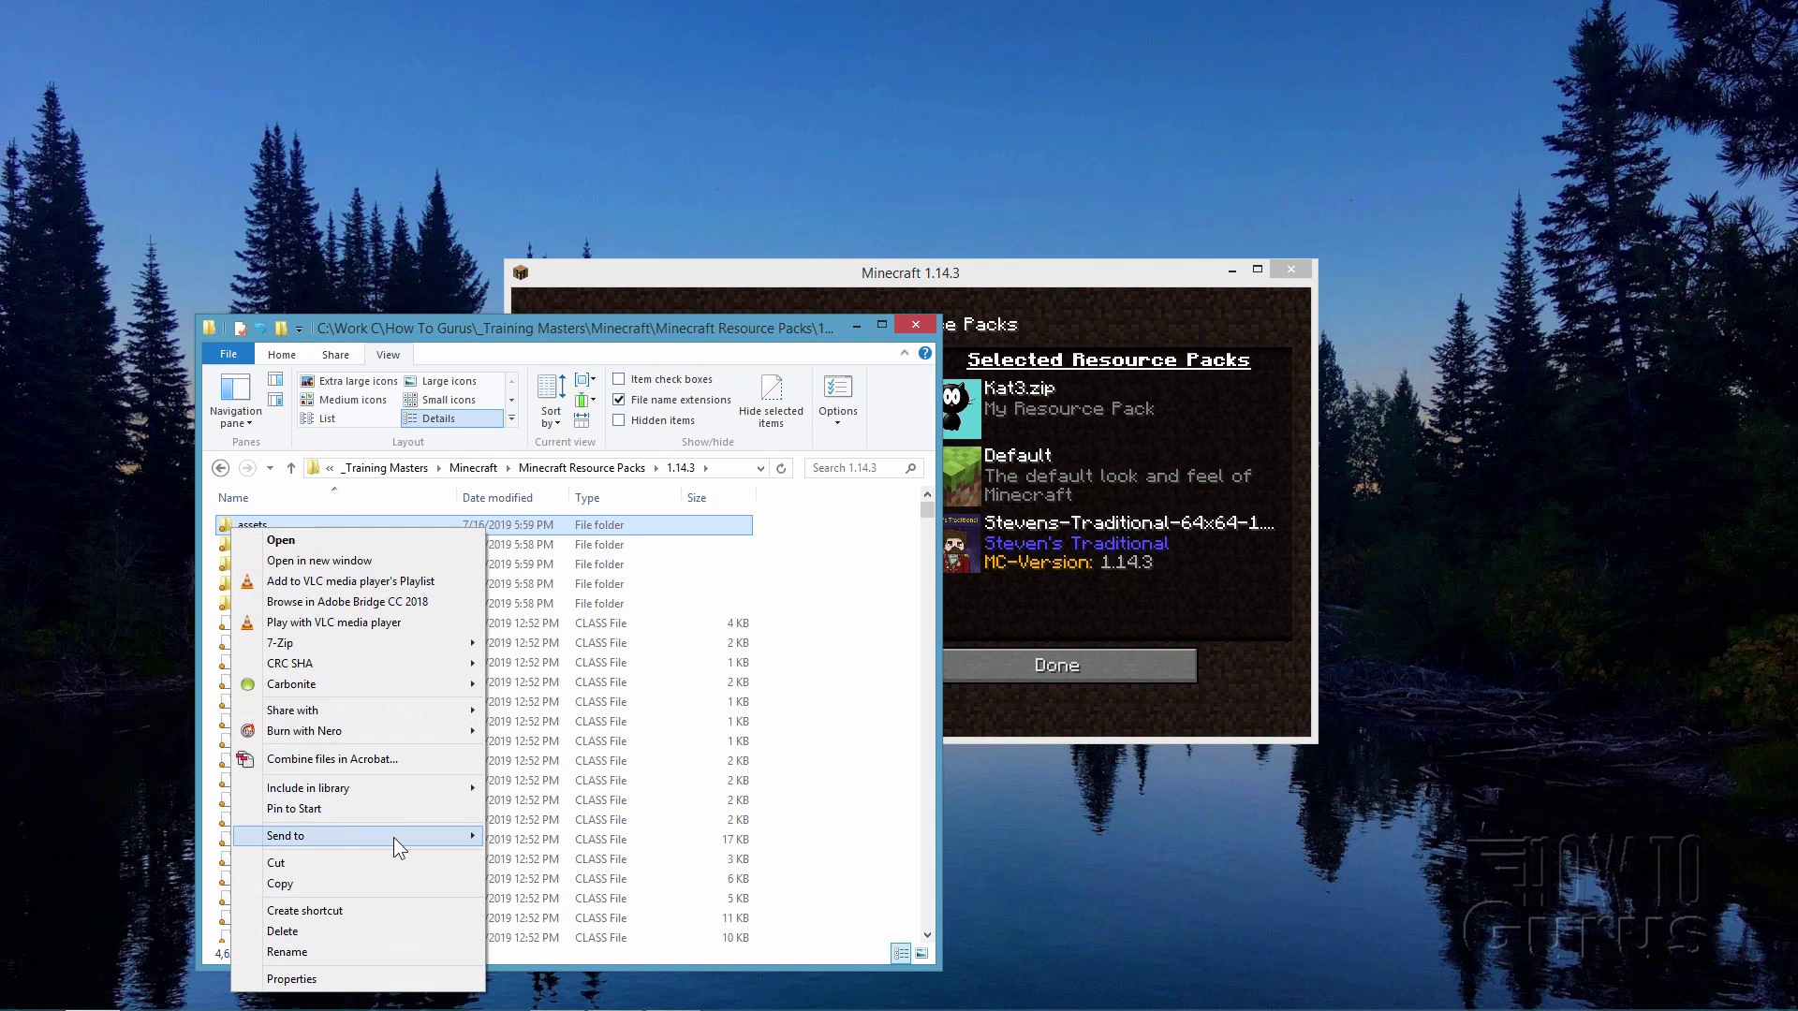
left_click(308, 884)
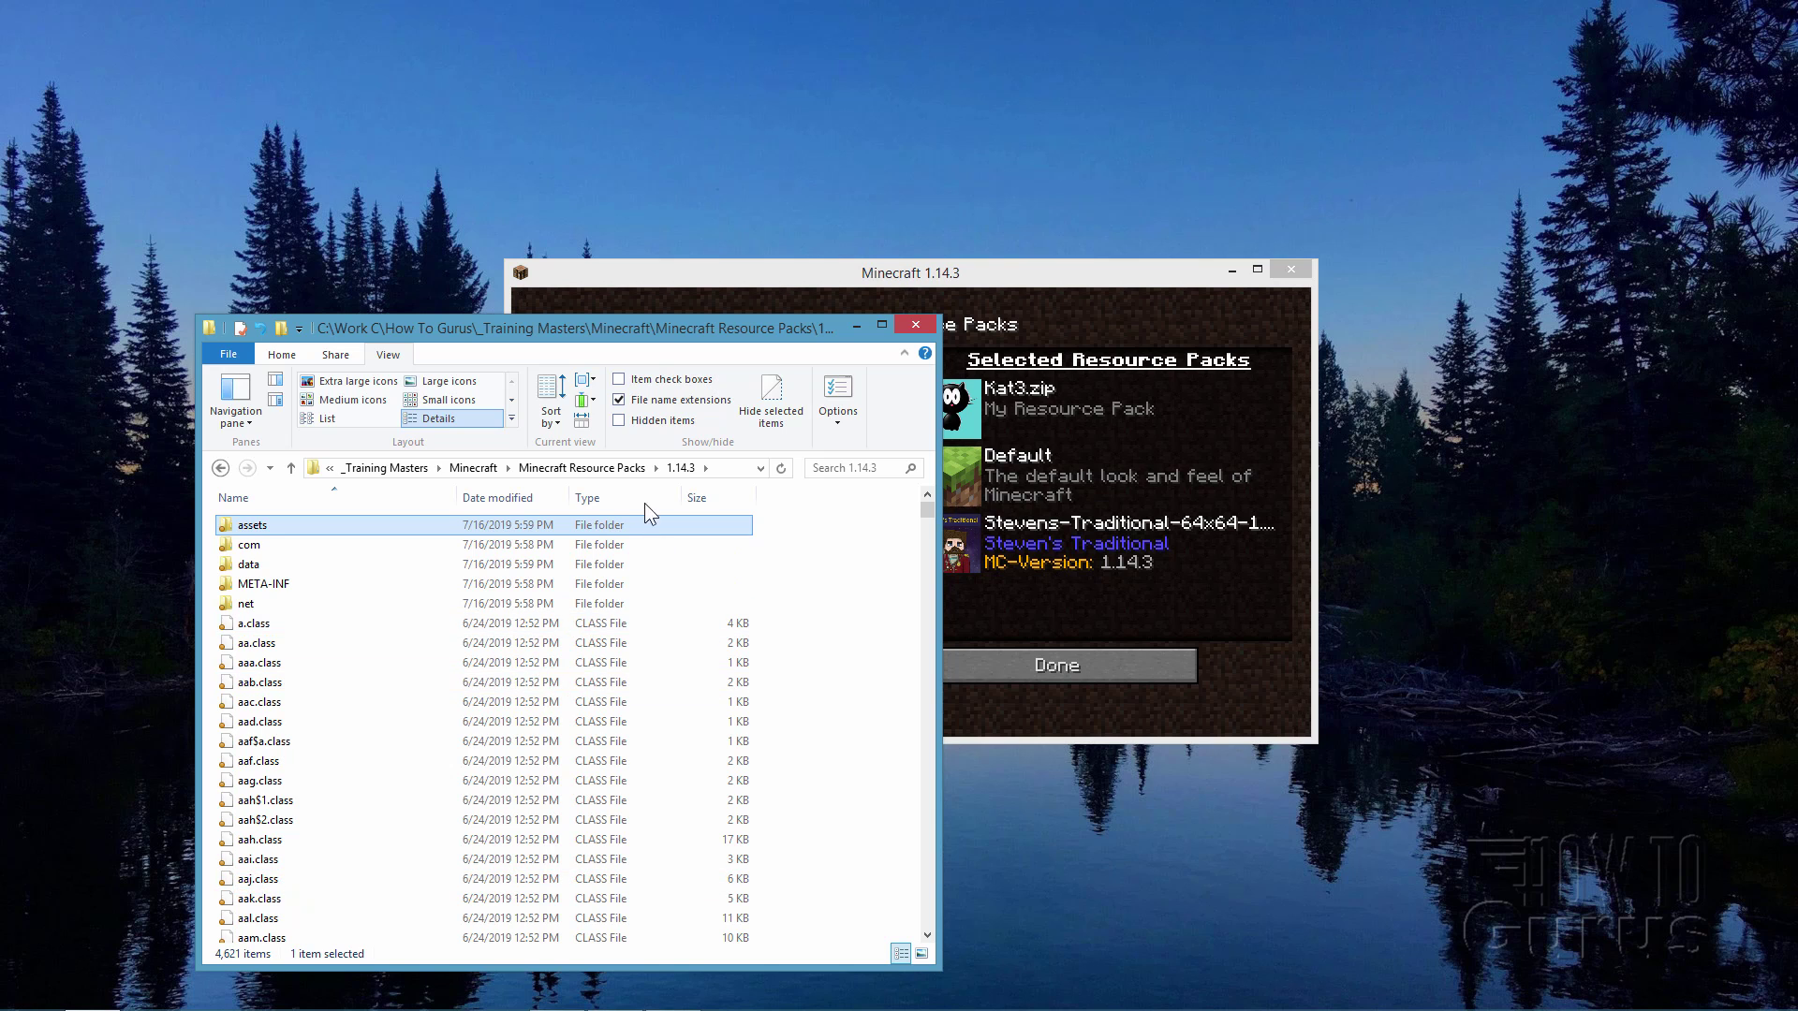
left_click(597, 471)
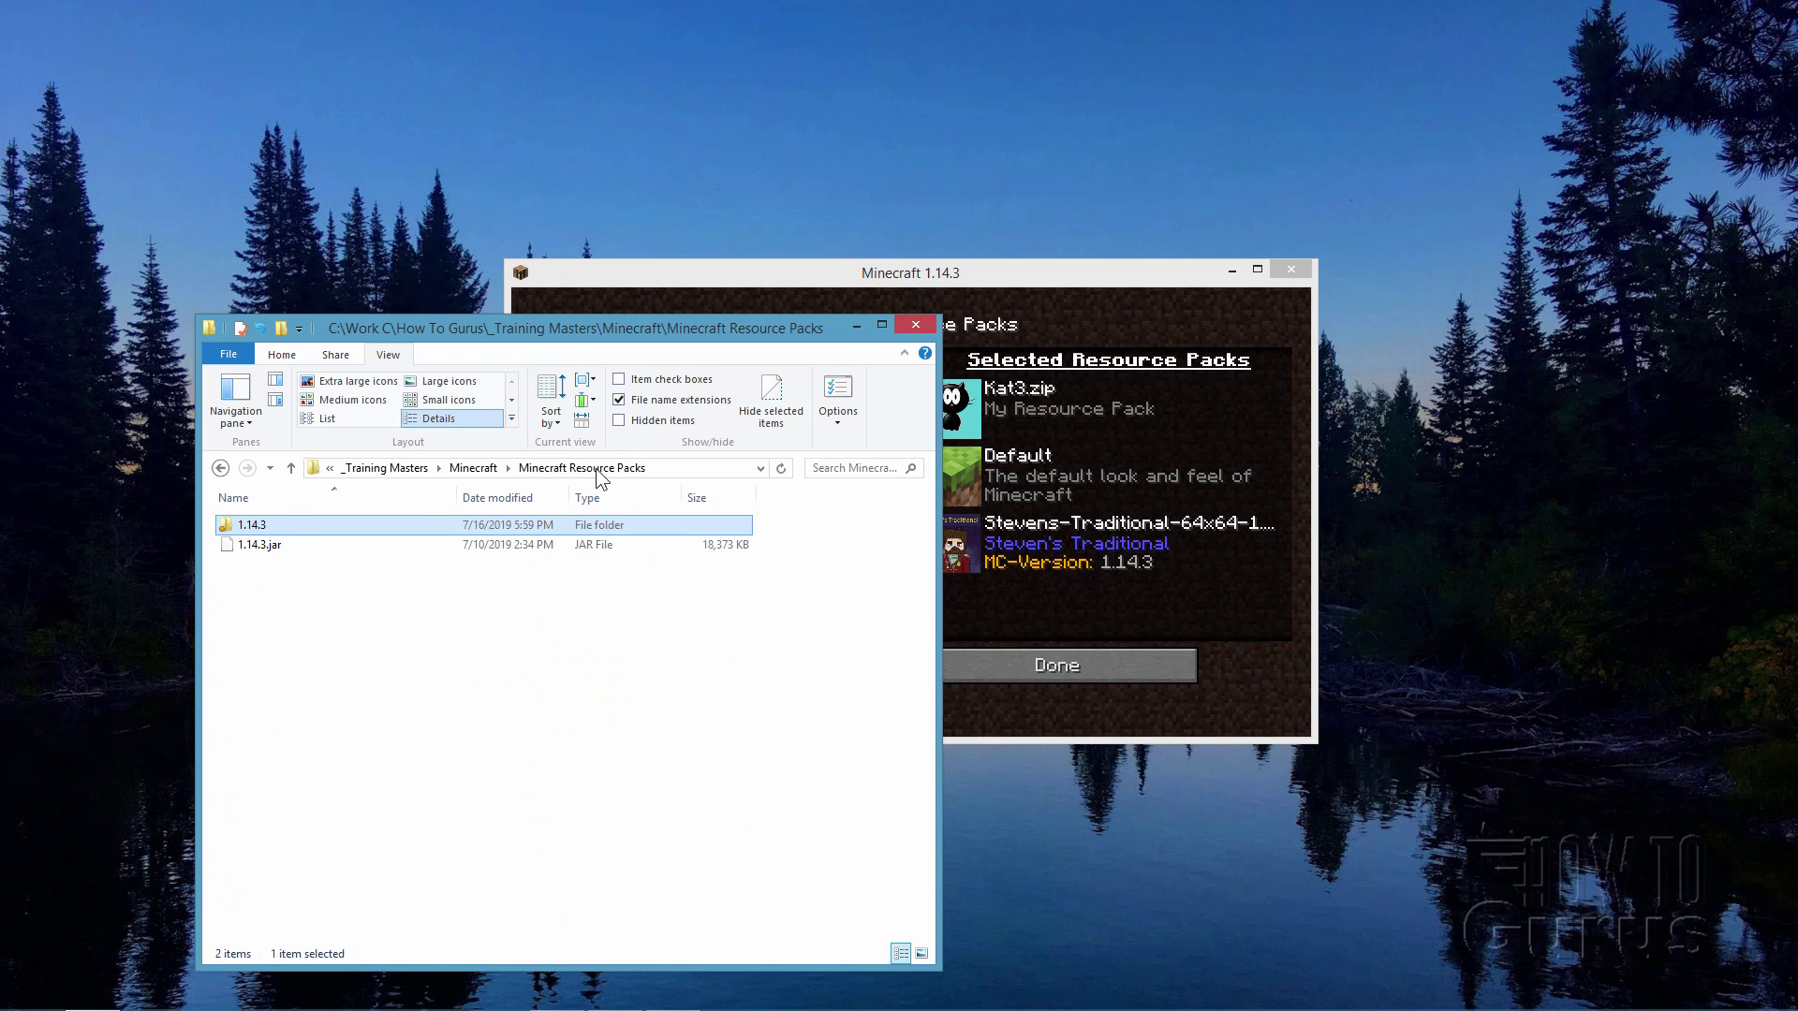
right_click(351, 673)
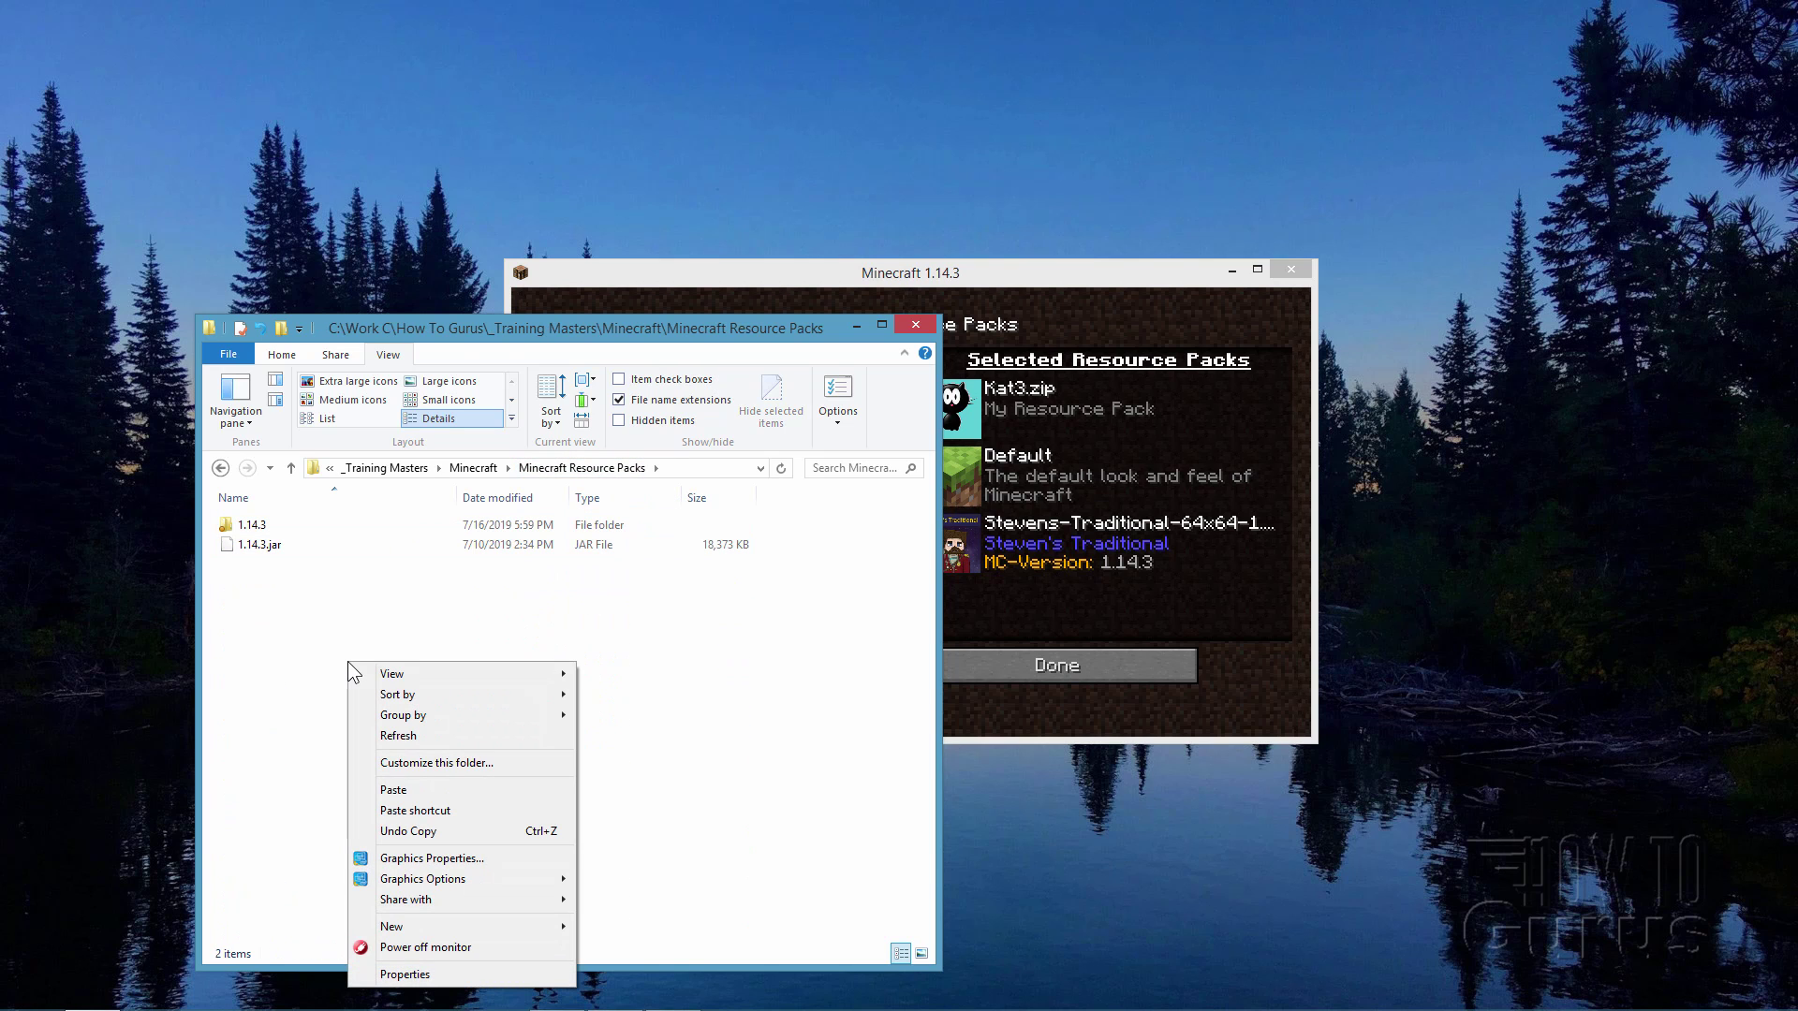
left_click(418, 787)
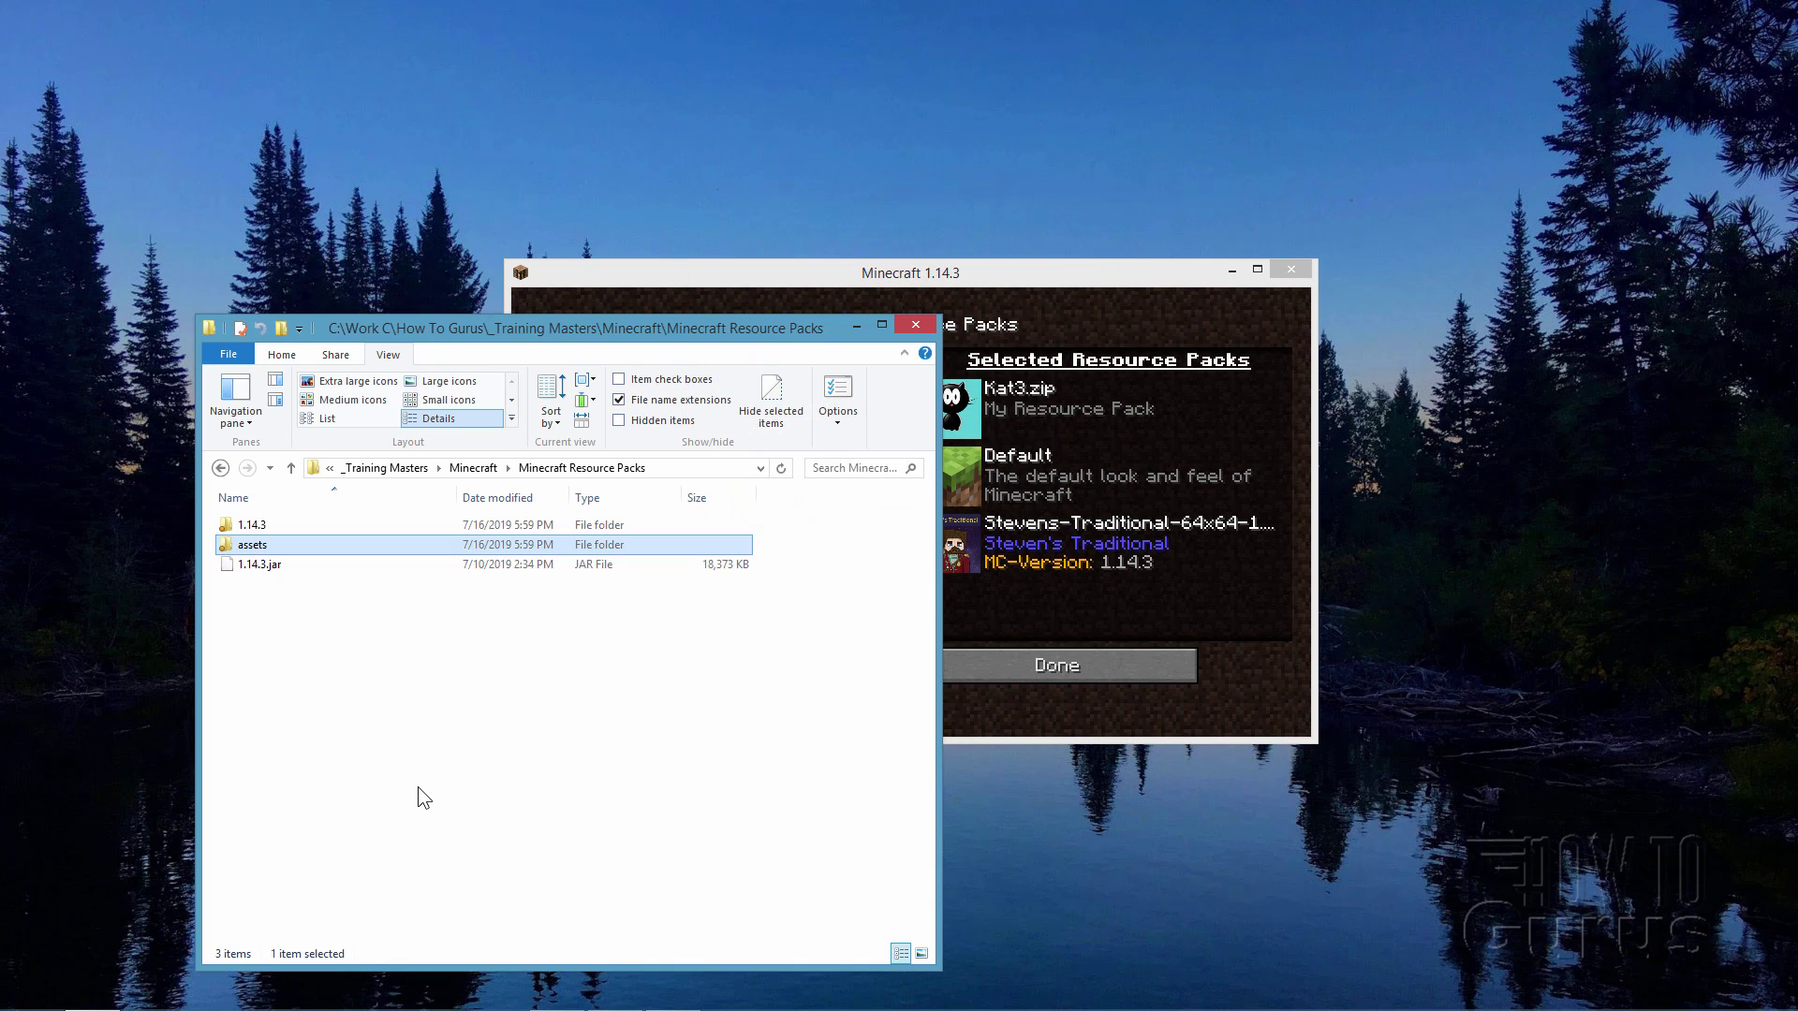
Step: Delete the 1.14.3 folder and 1.14.3.jar, leaving only assets
left_click(255, 529)
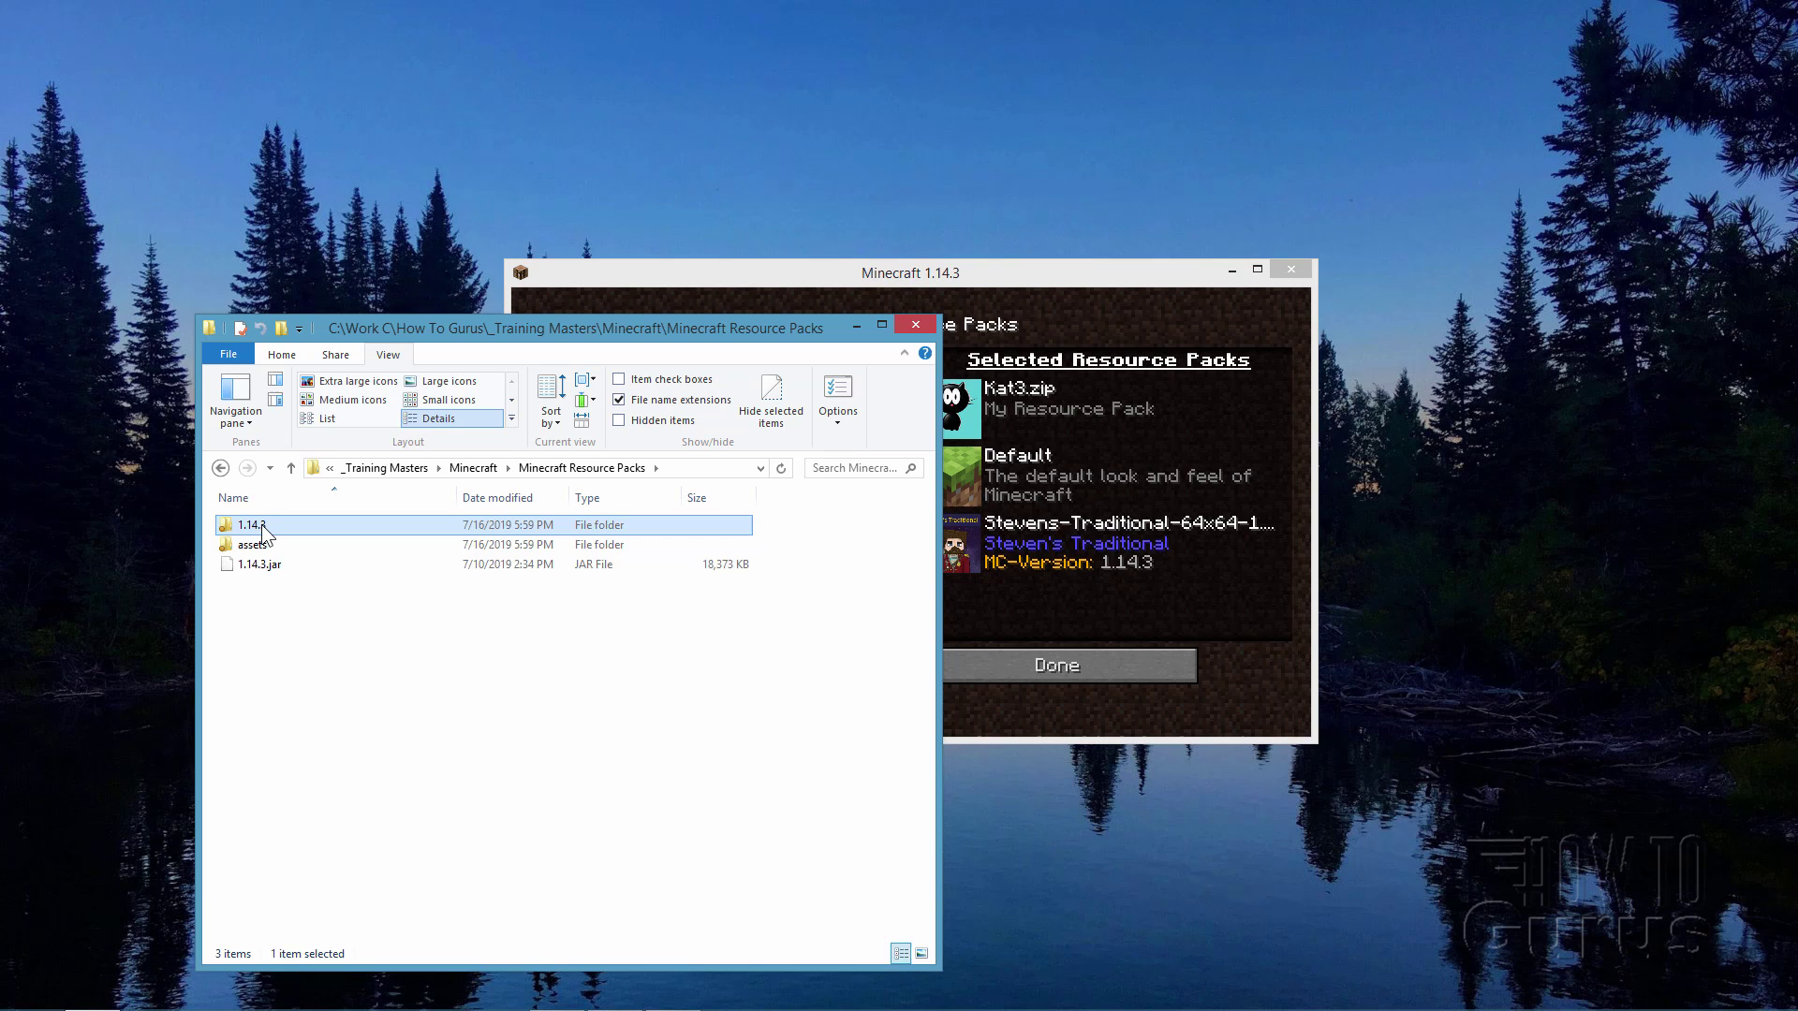
right_click(261, 525)
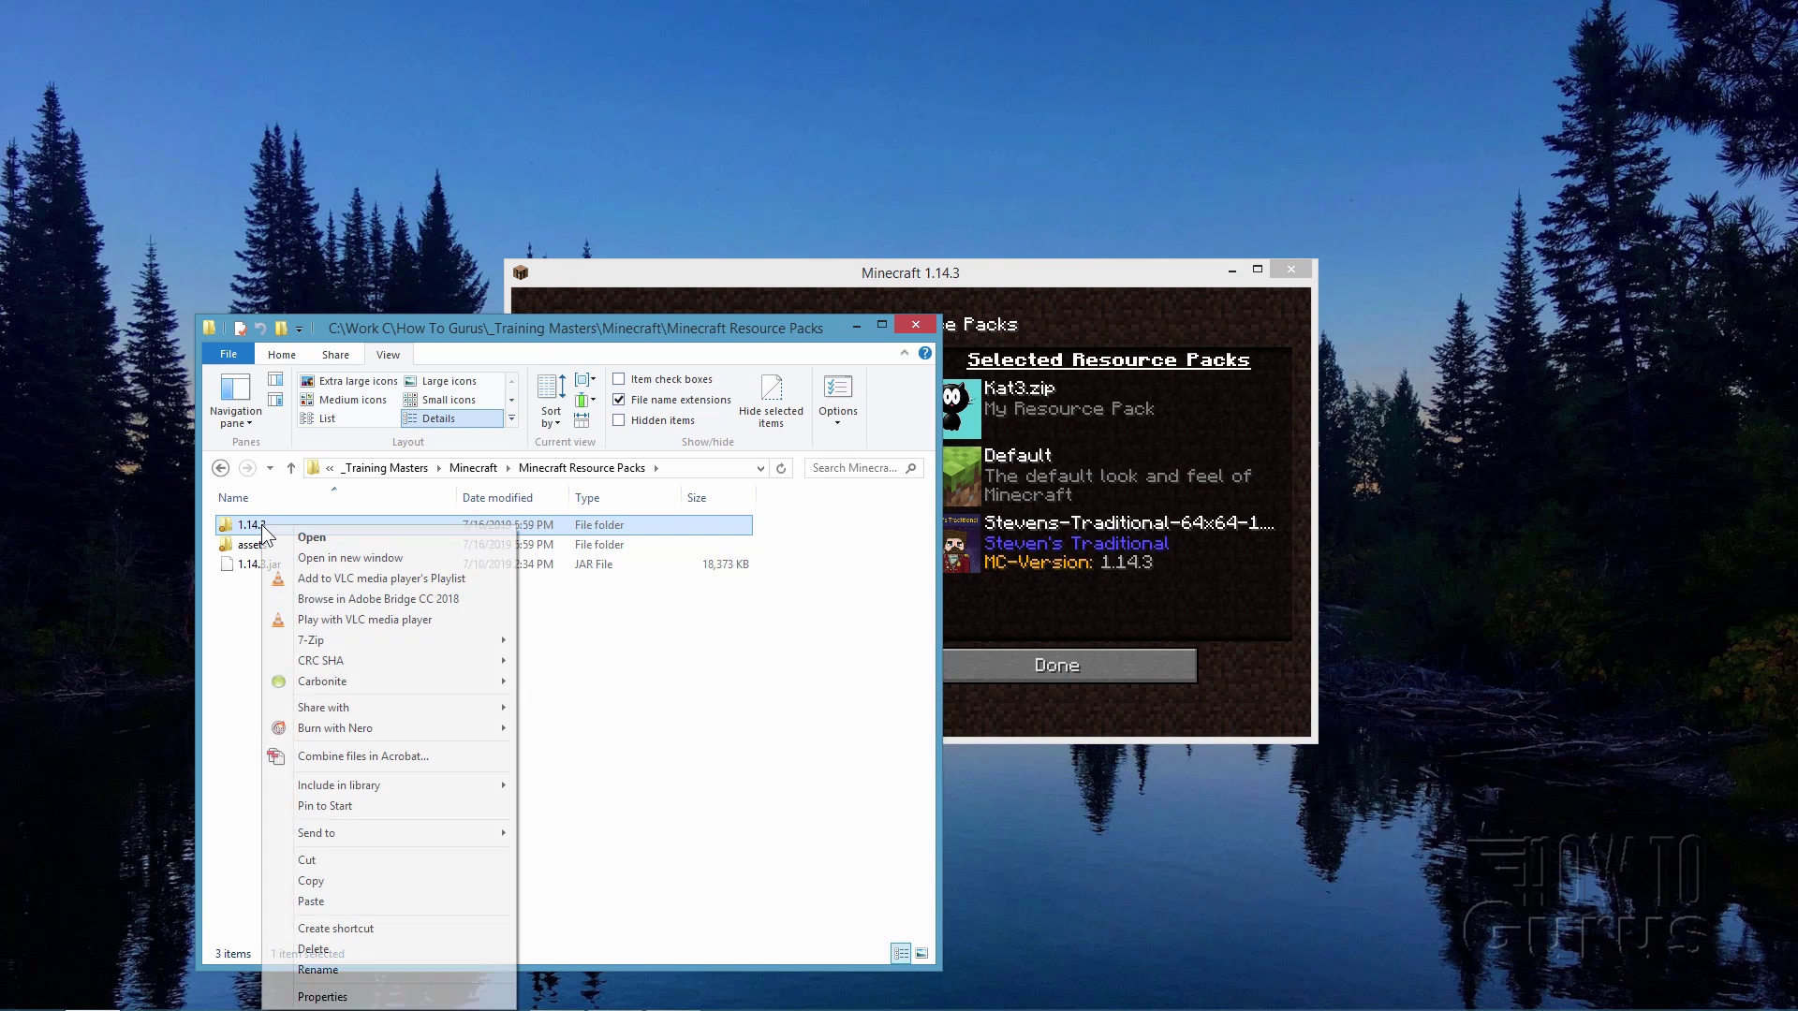
left_click(354, 948)
left_click(973, 591)
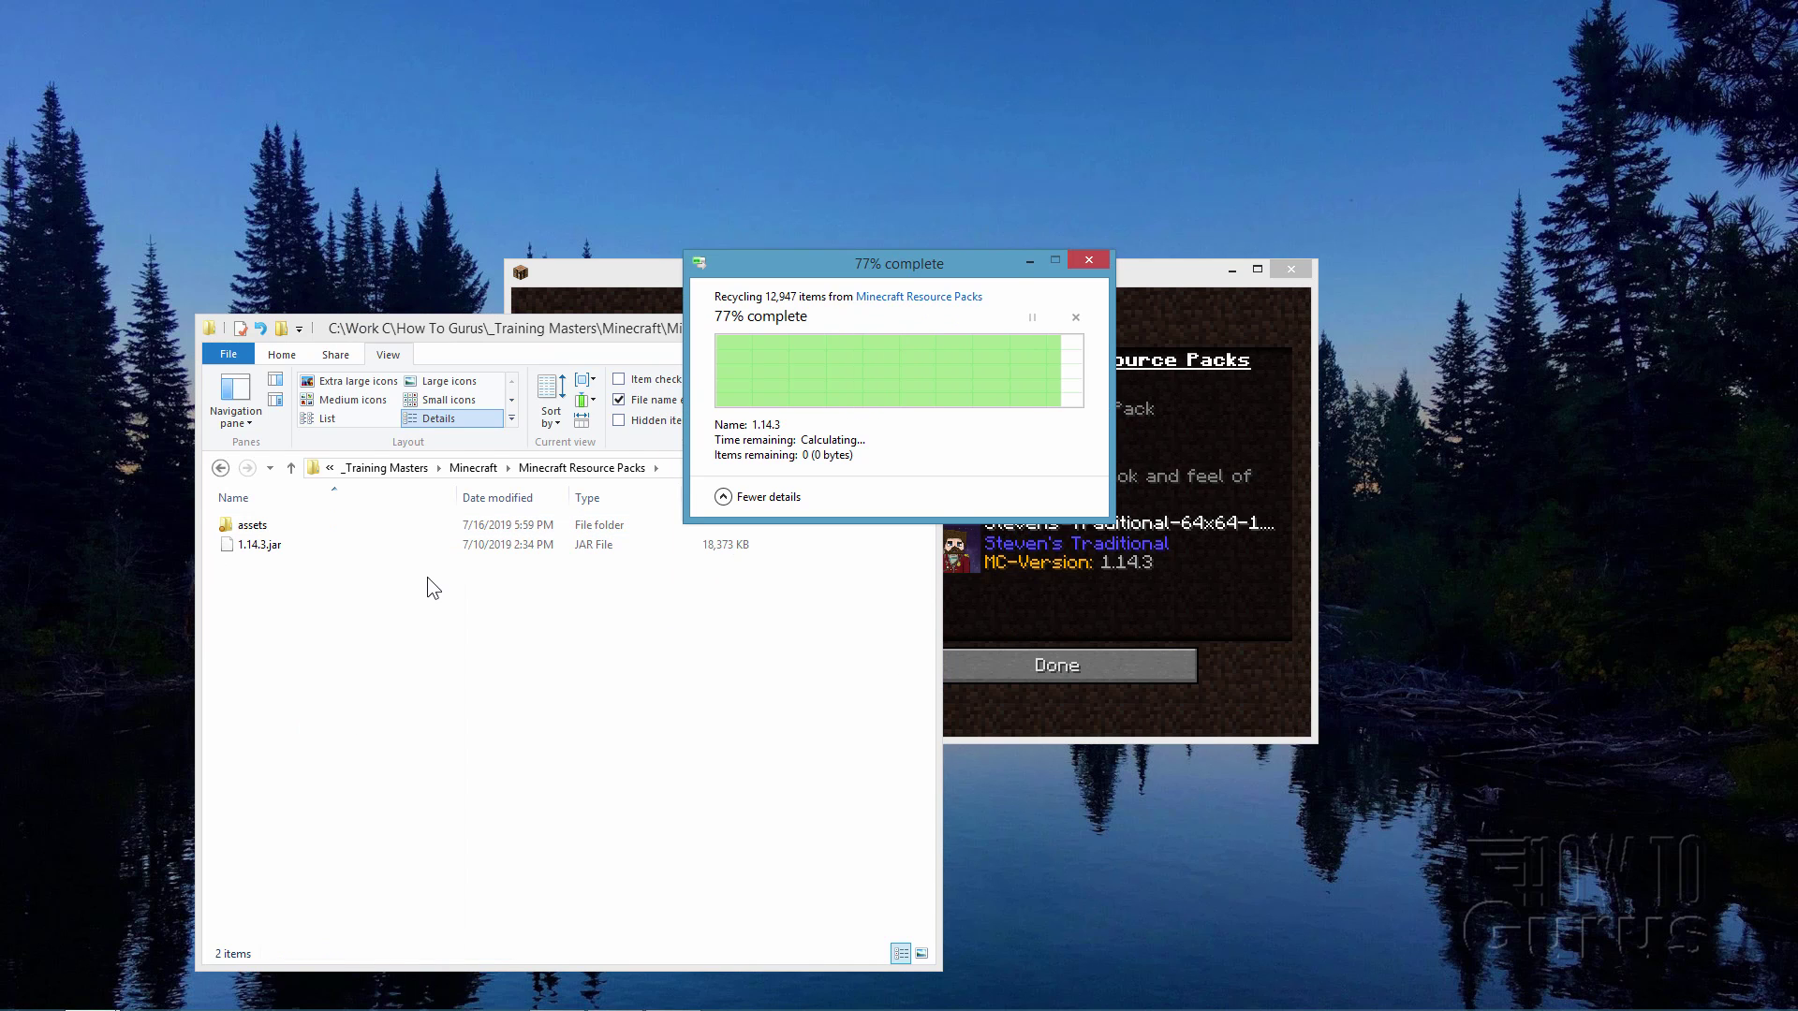
left_click(249, 549)
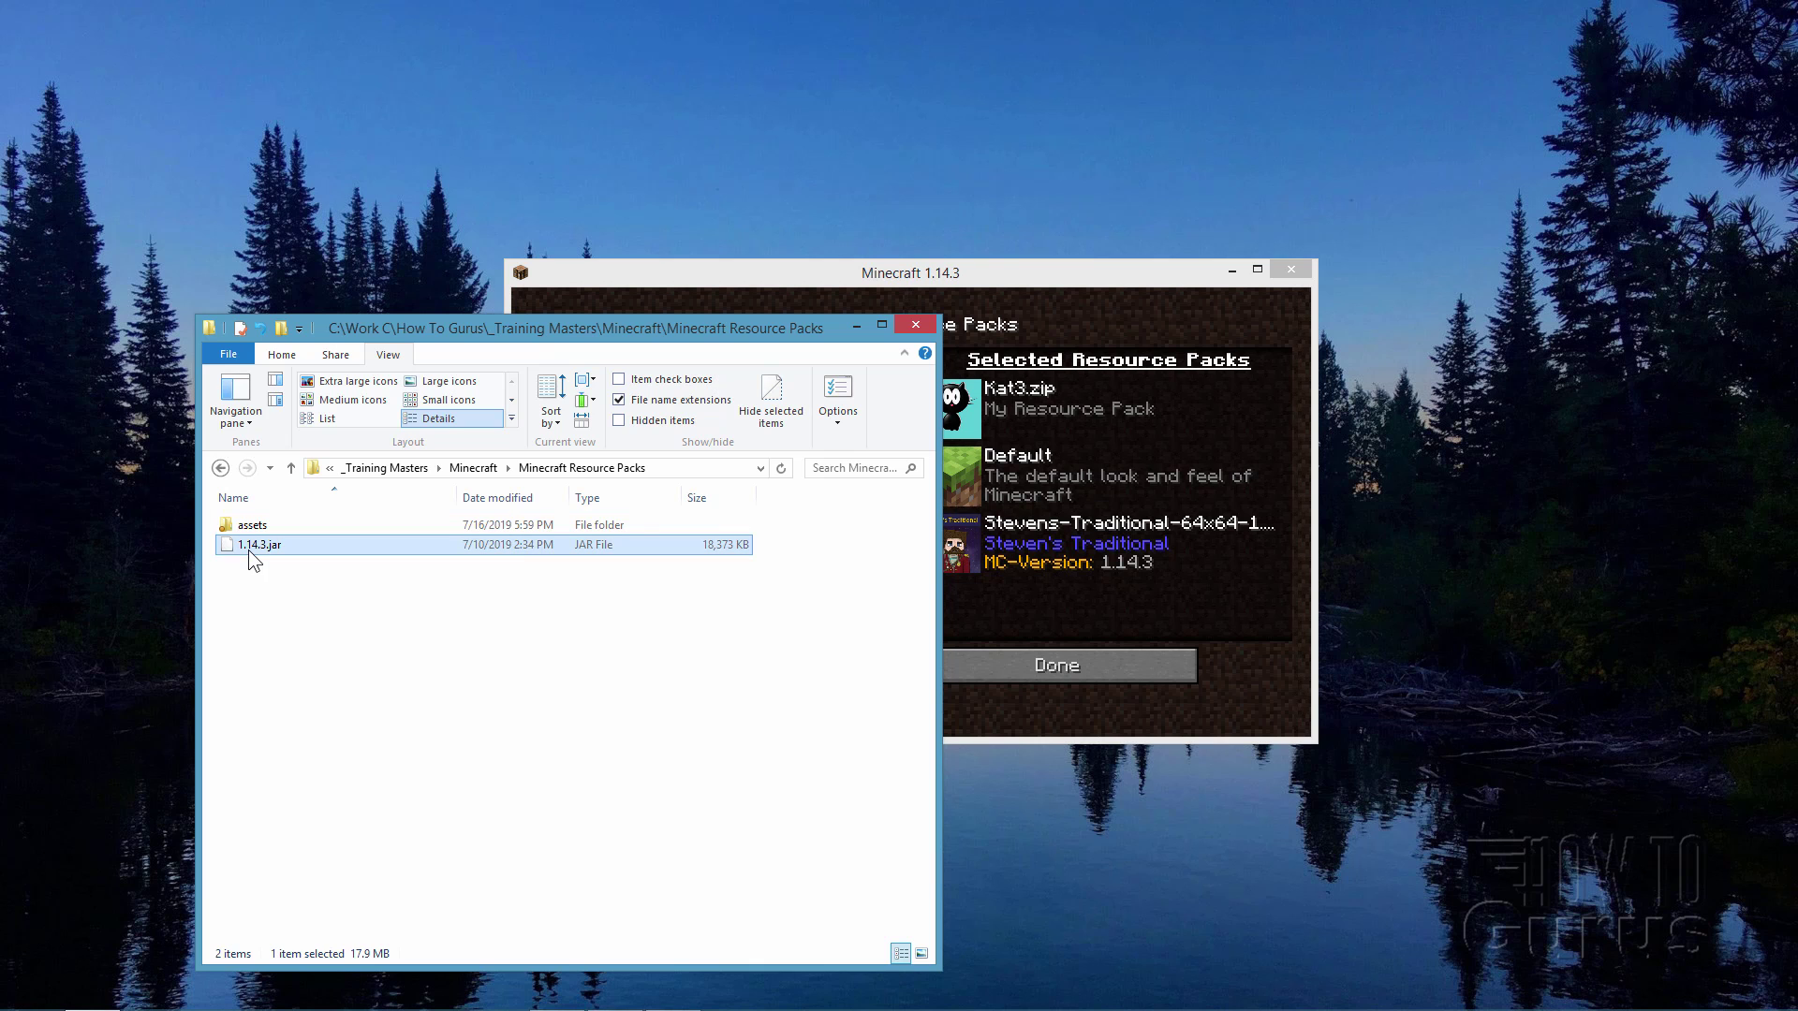
right_click(250, 550)
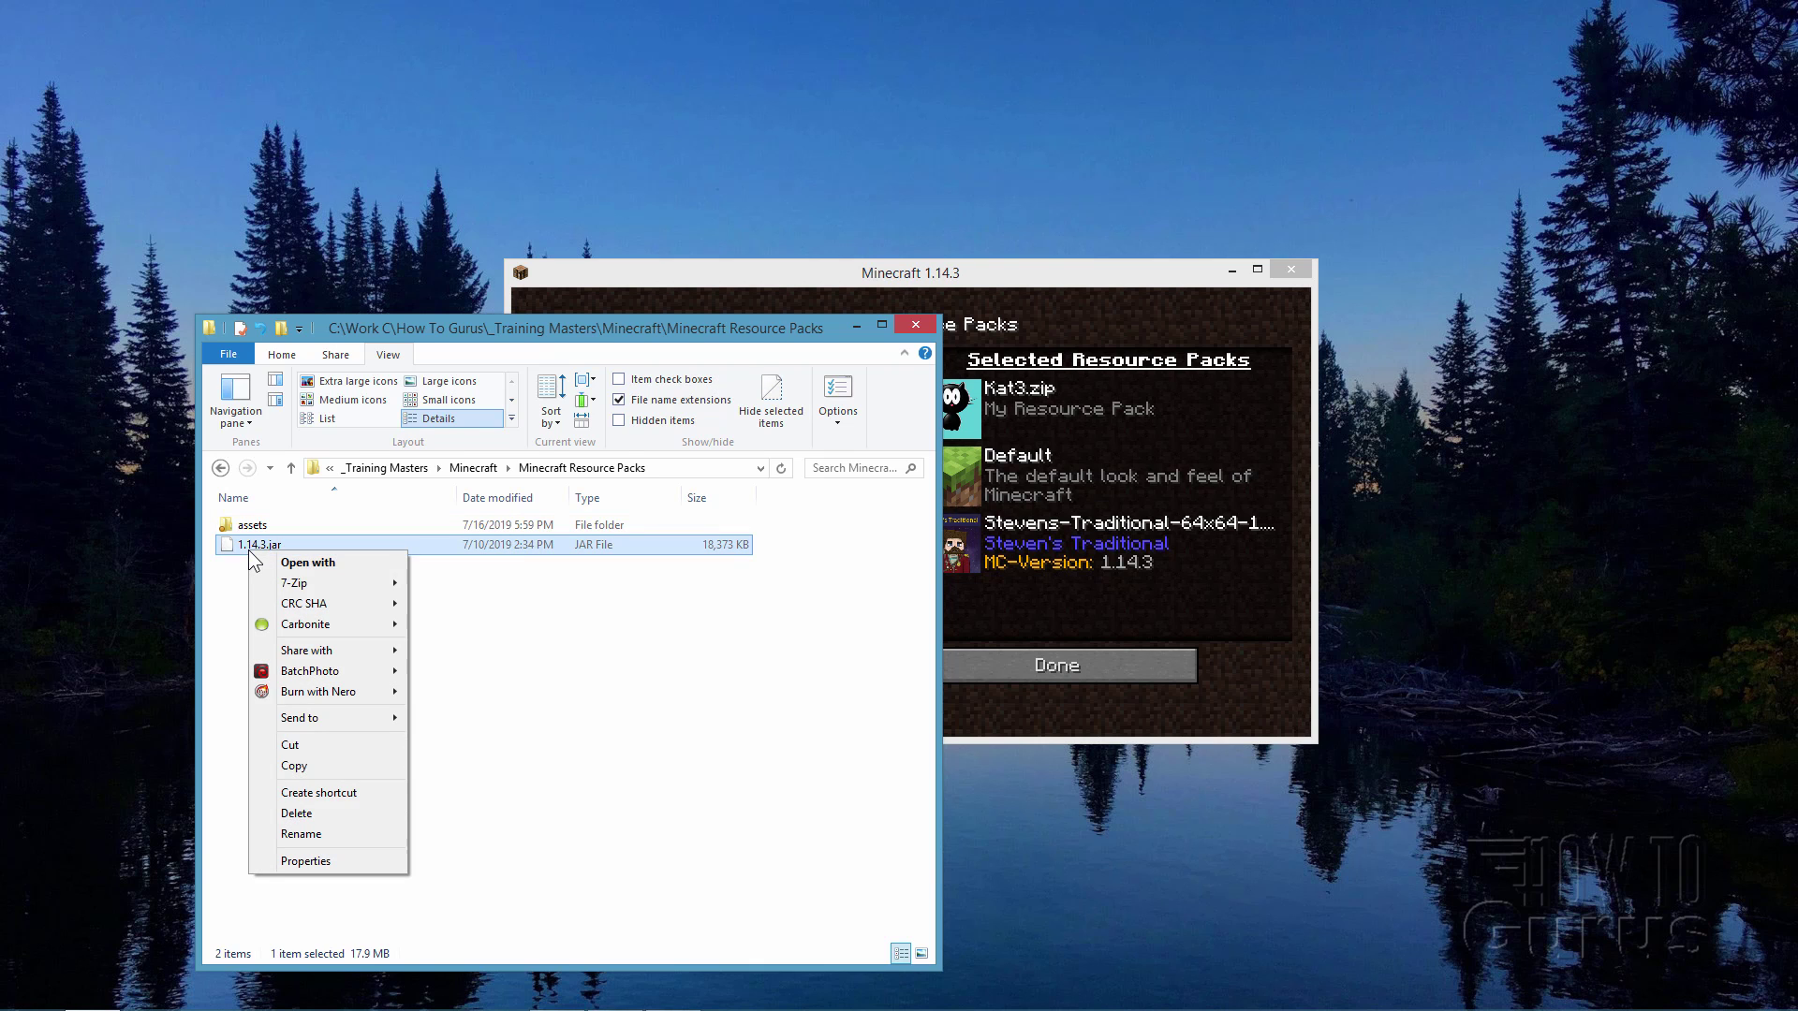
left_click(298, 813)
left_click(989, 597)
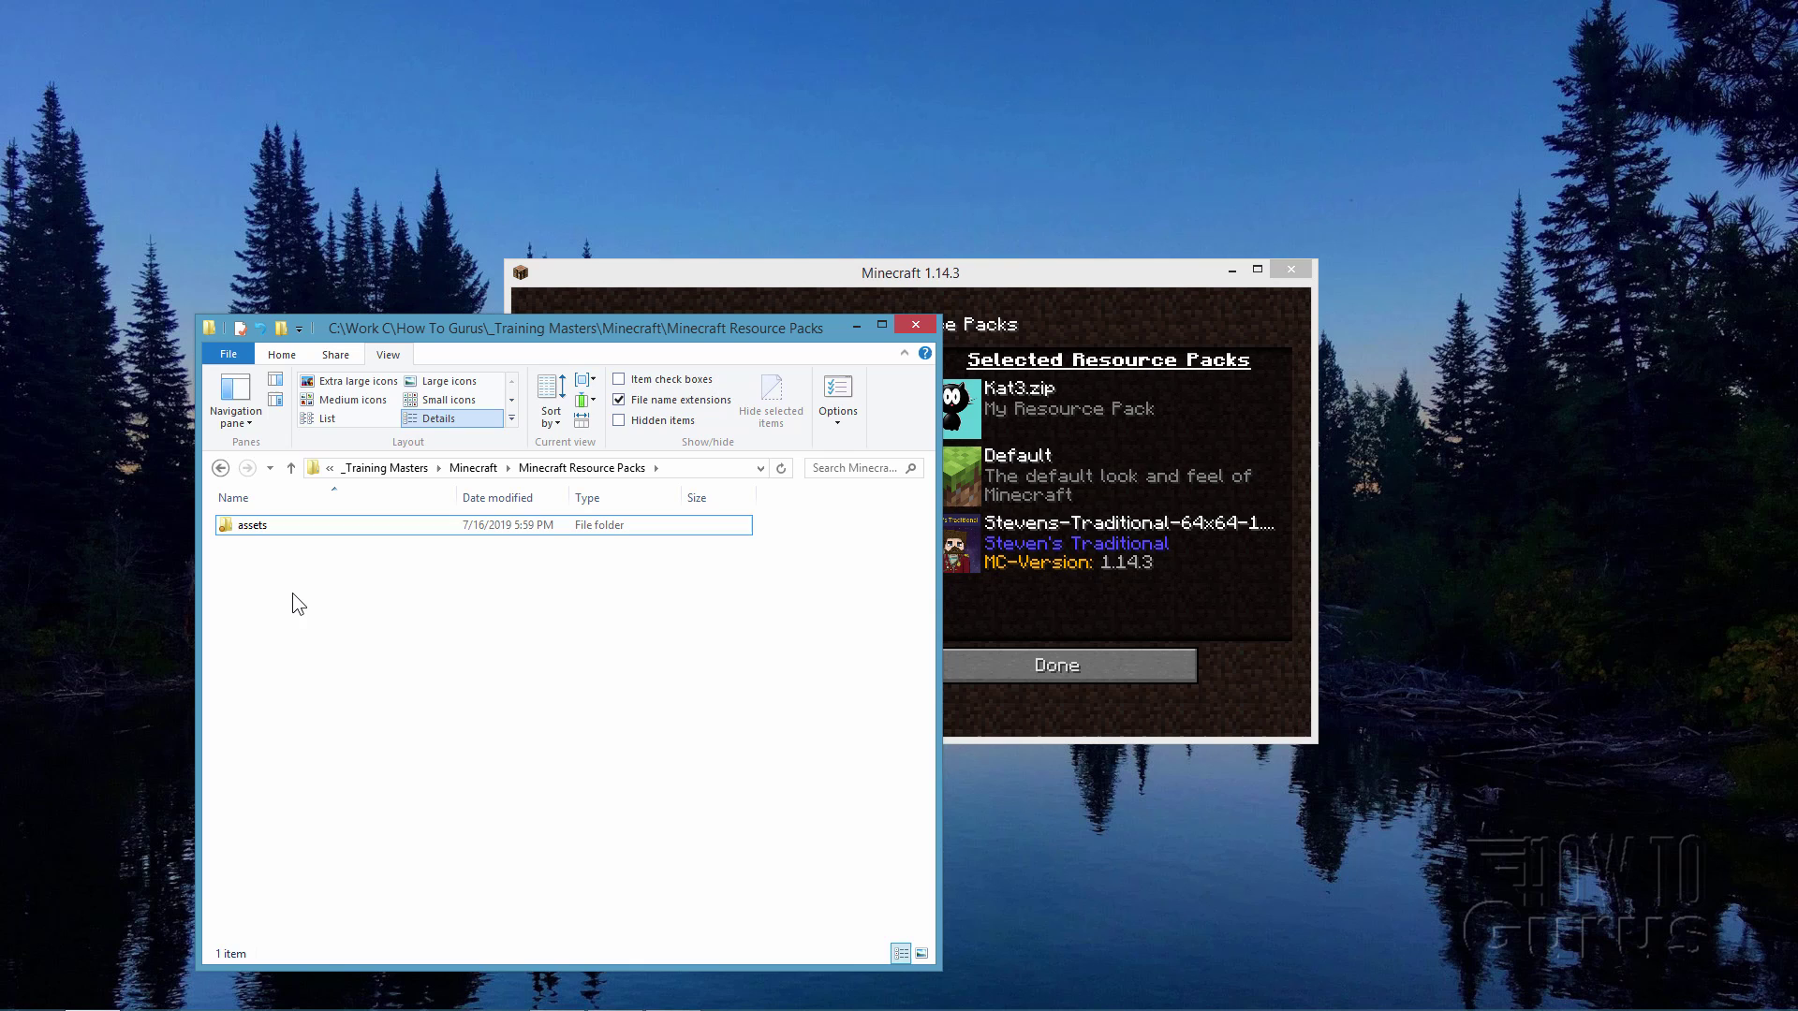
left_click(252, 534)
double_click(227, 523)
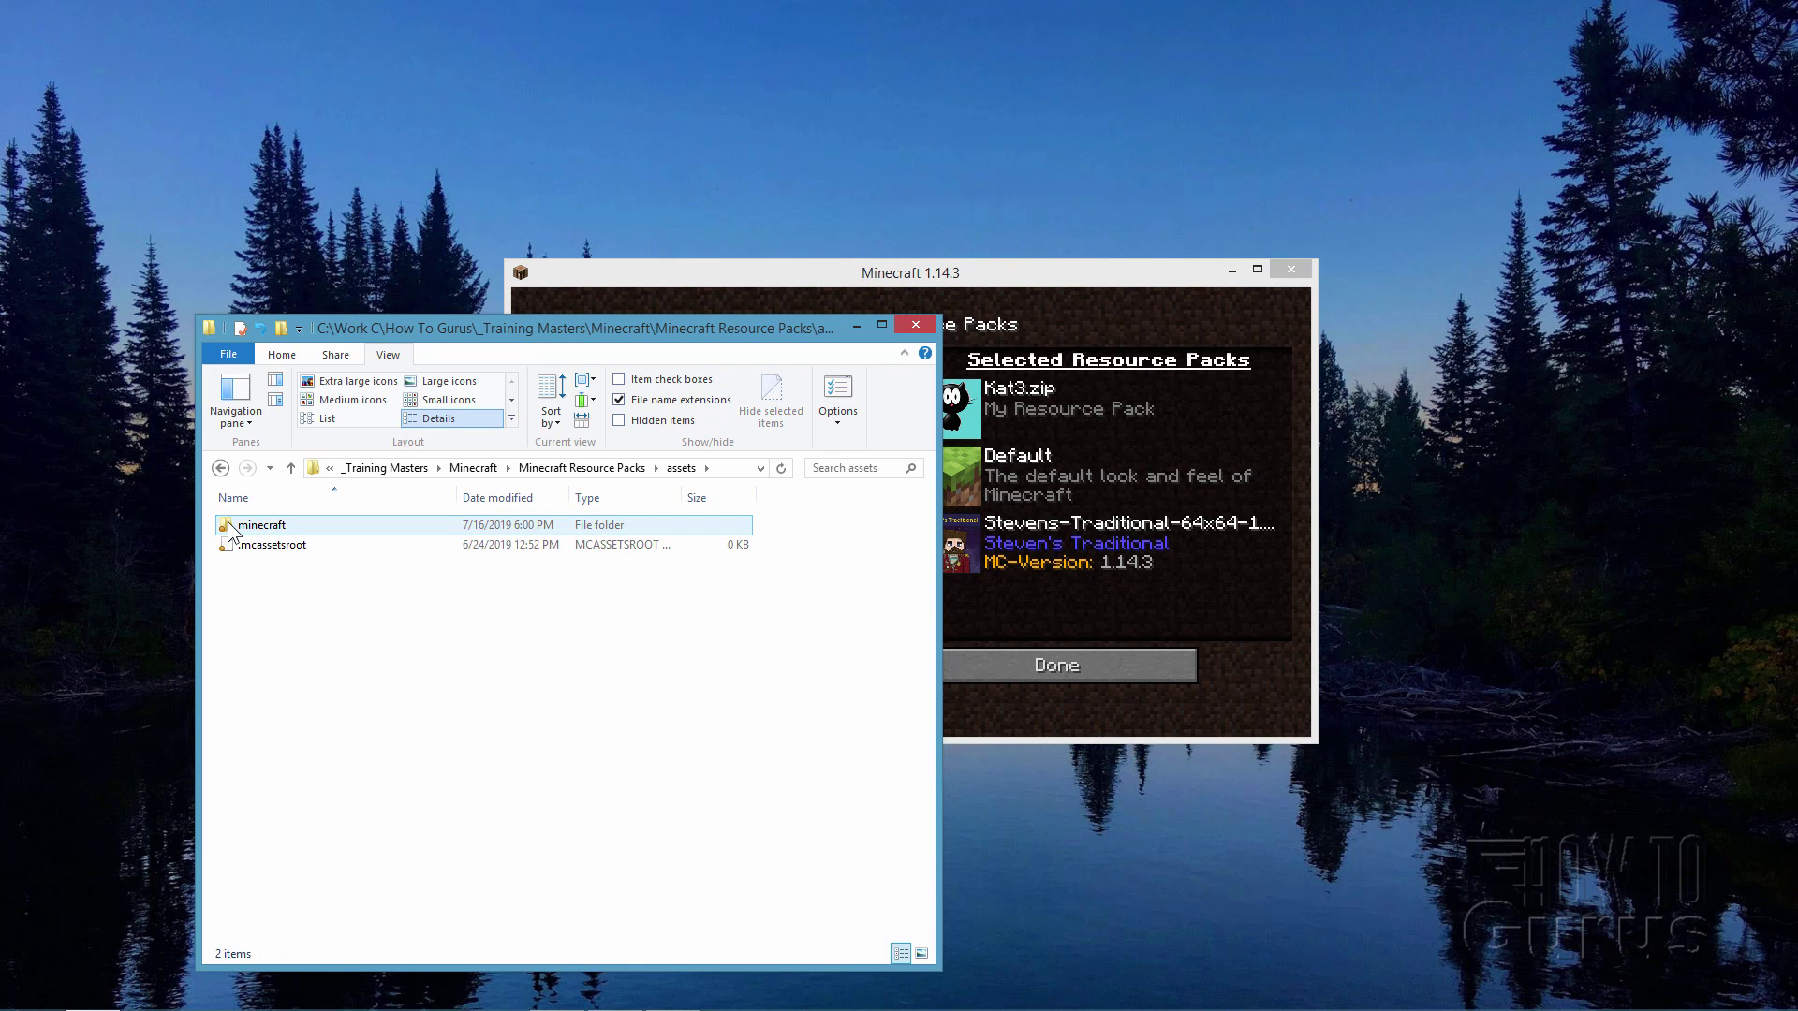
left_click(260, 526)
double_click(260, 526)
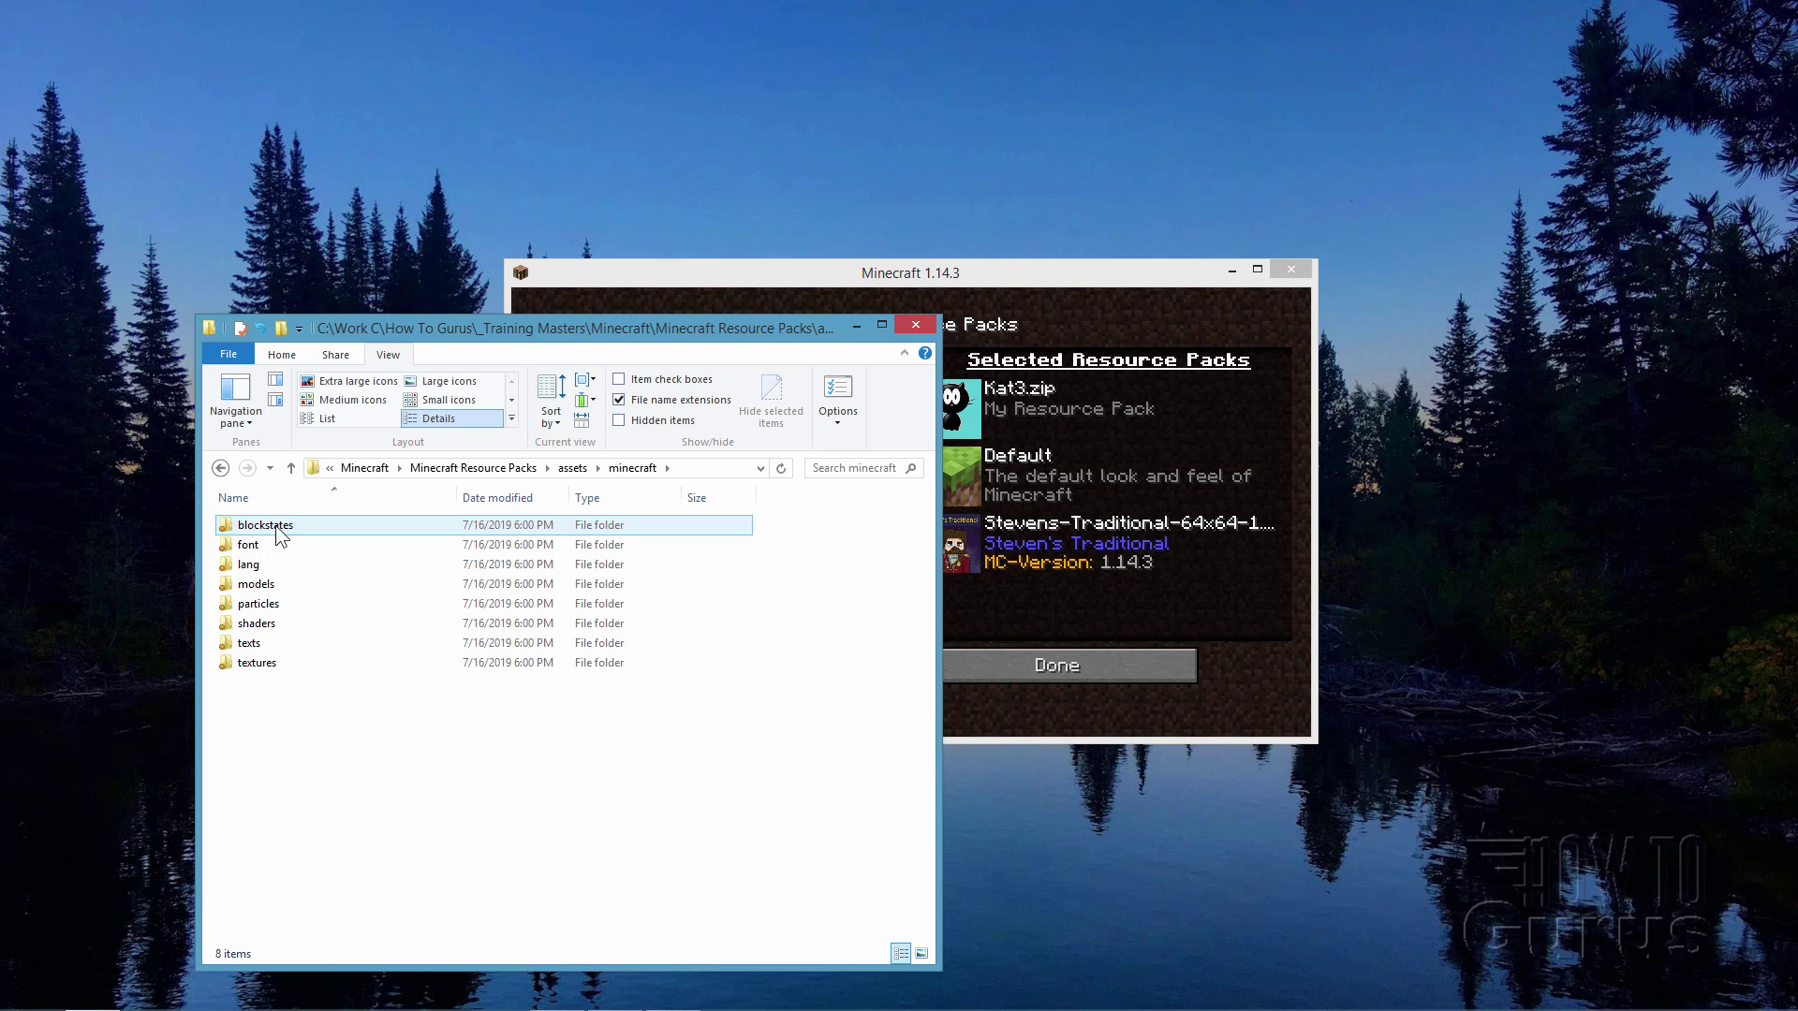
left_click(247, 664)
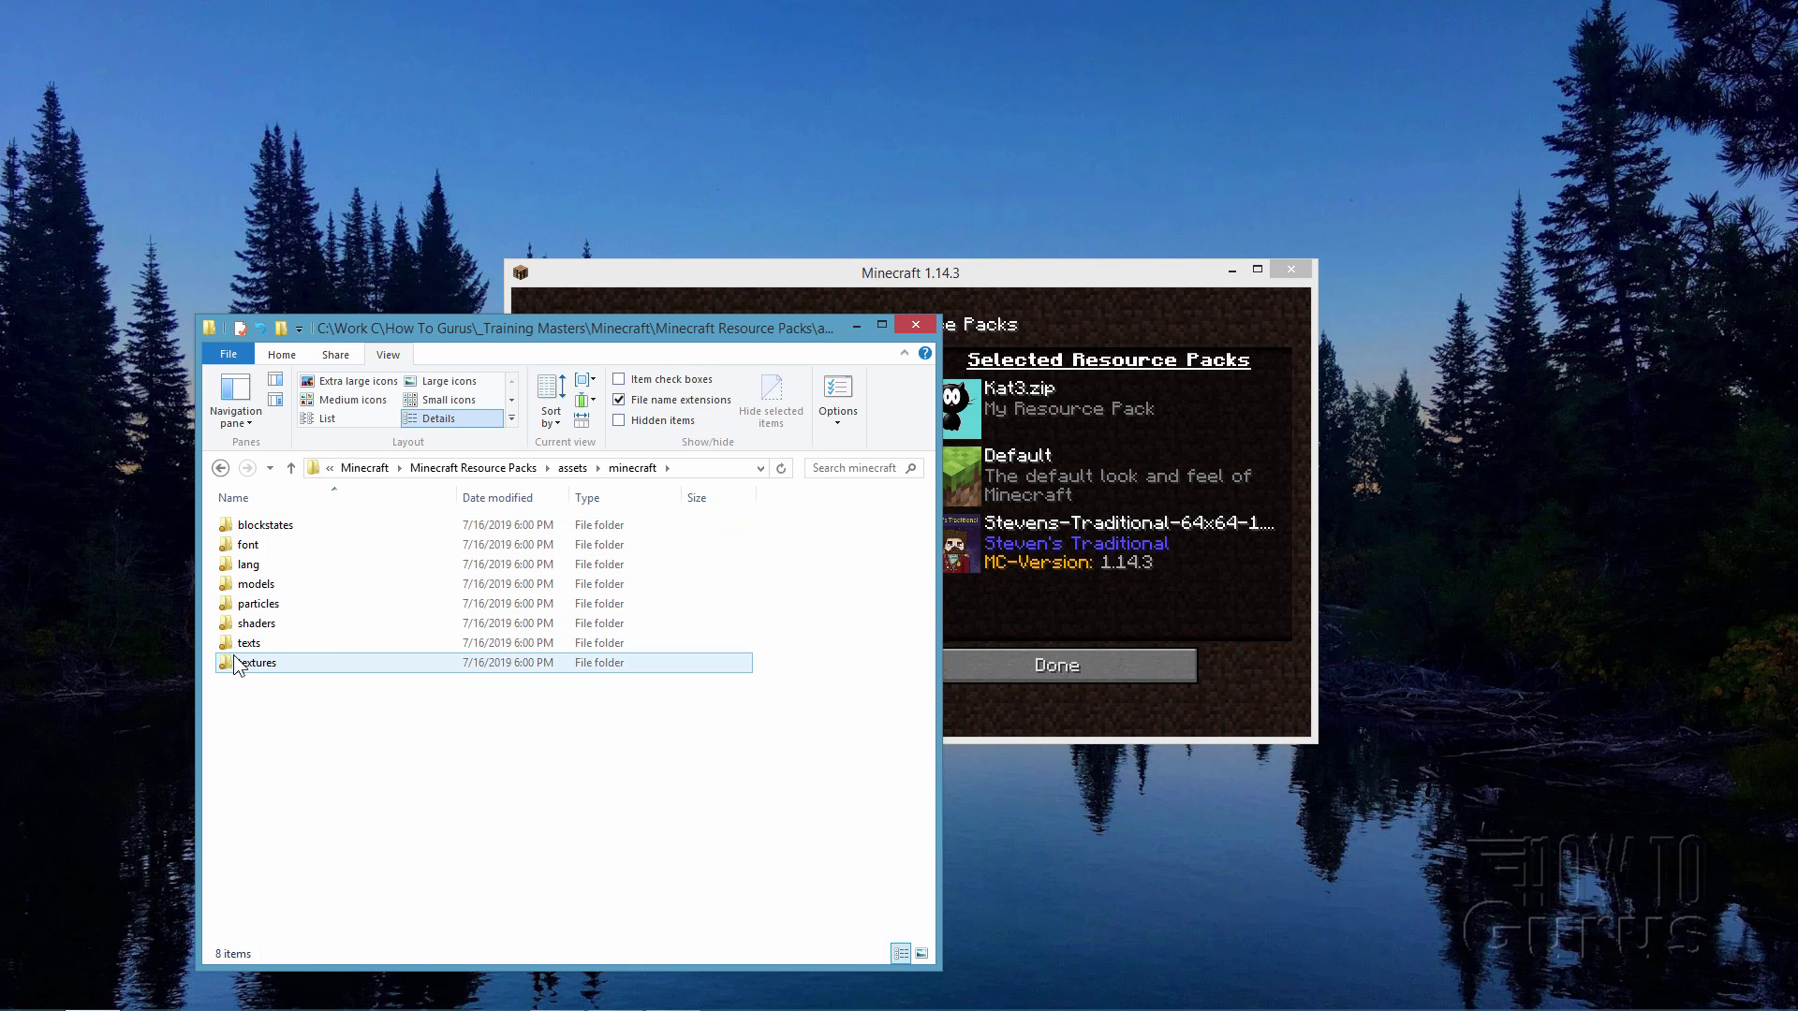
double_click(245, 663)
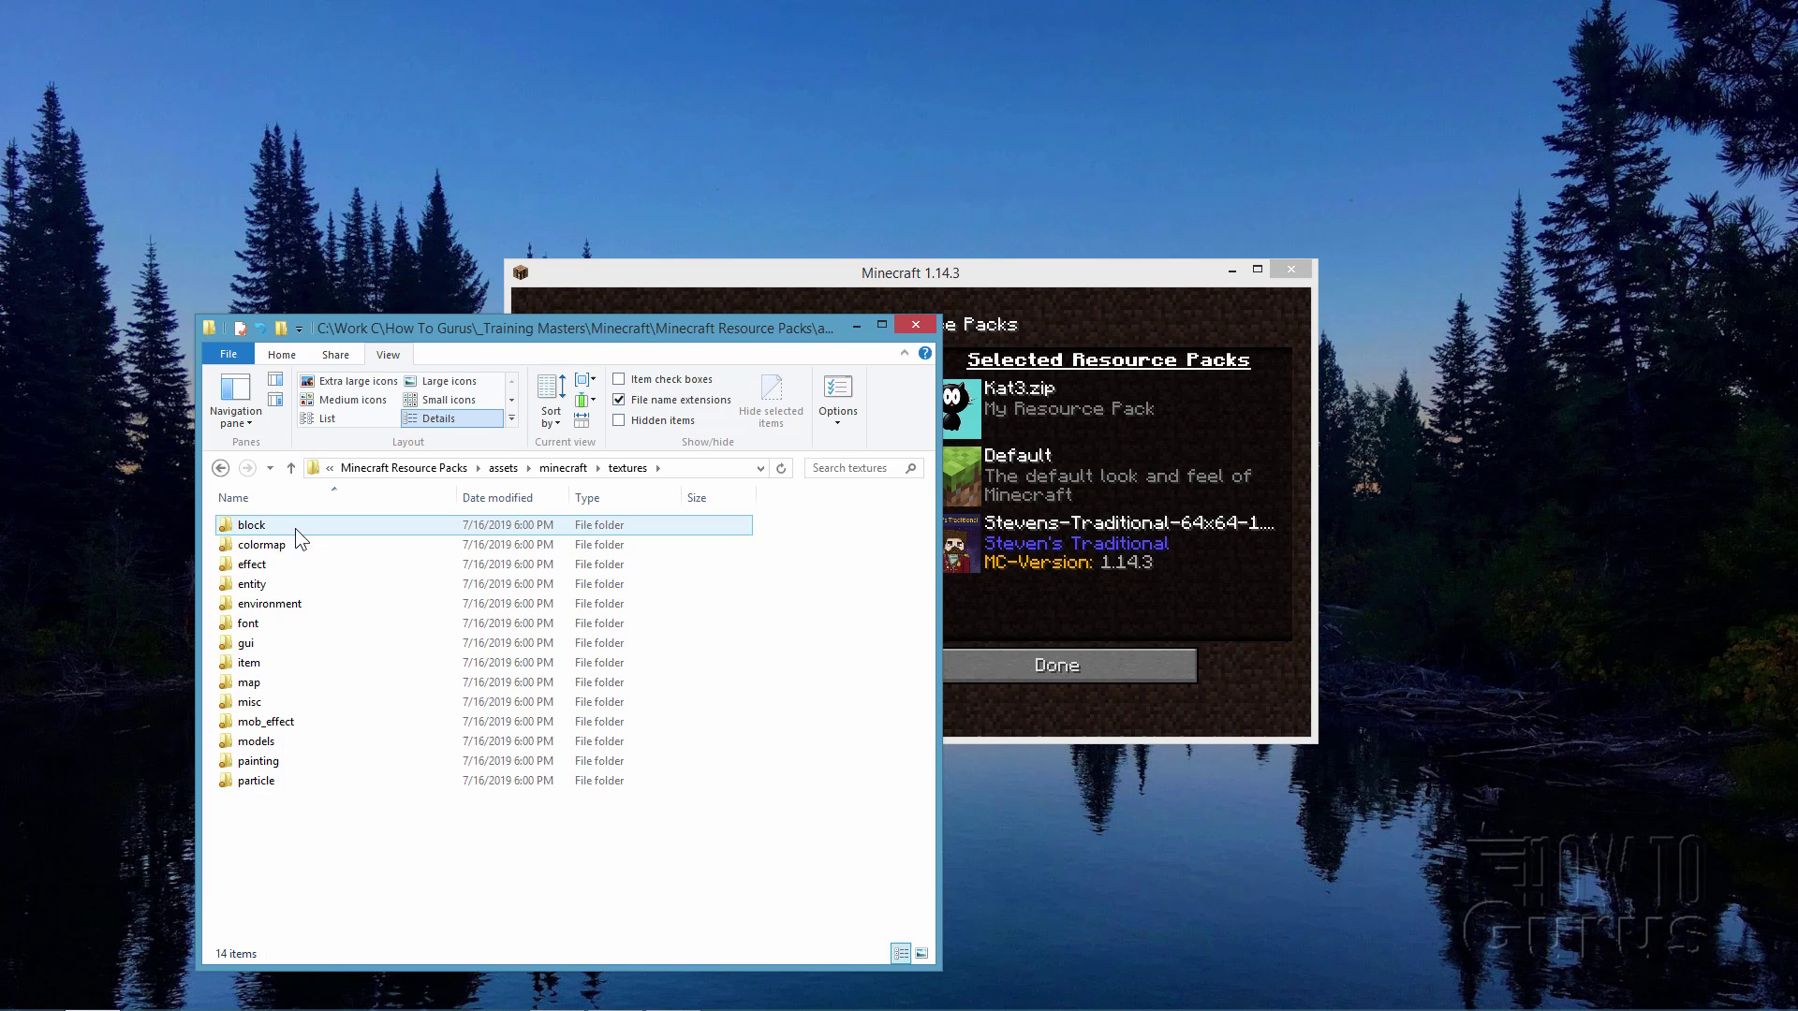
left_click(264, 527)
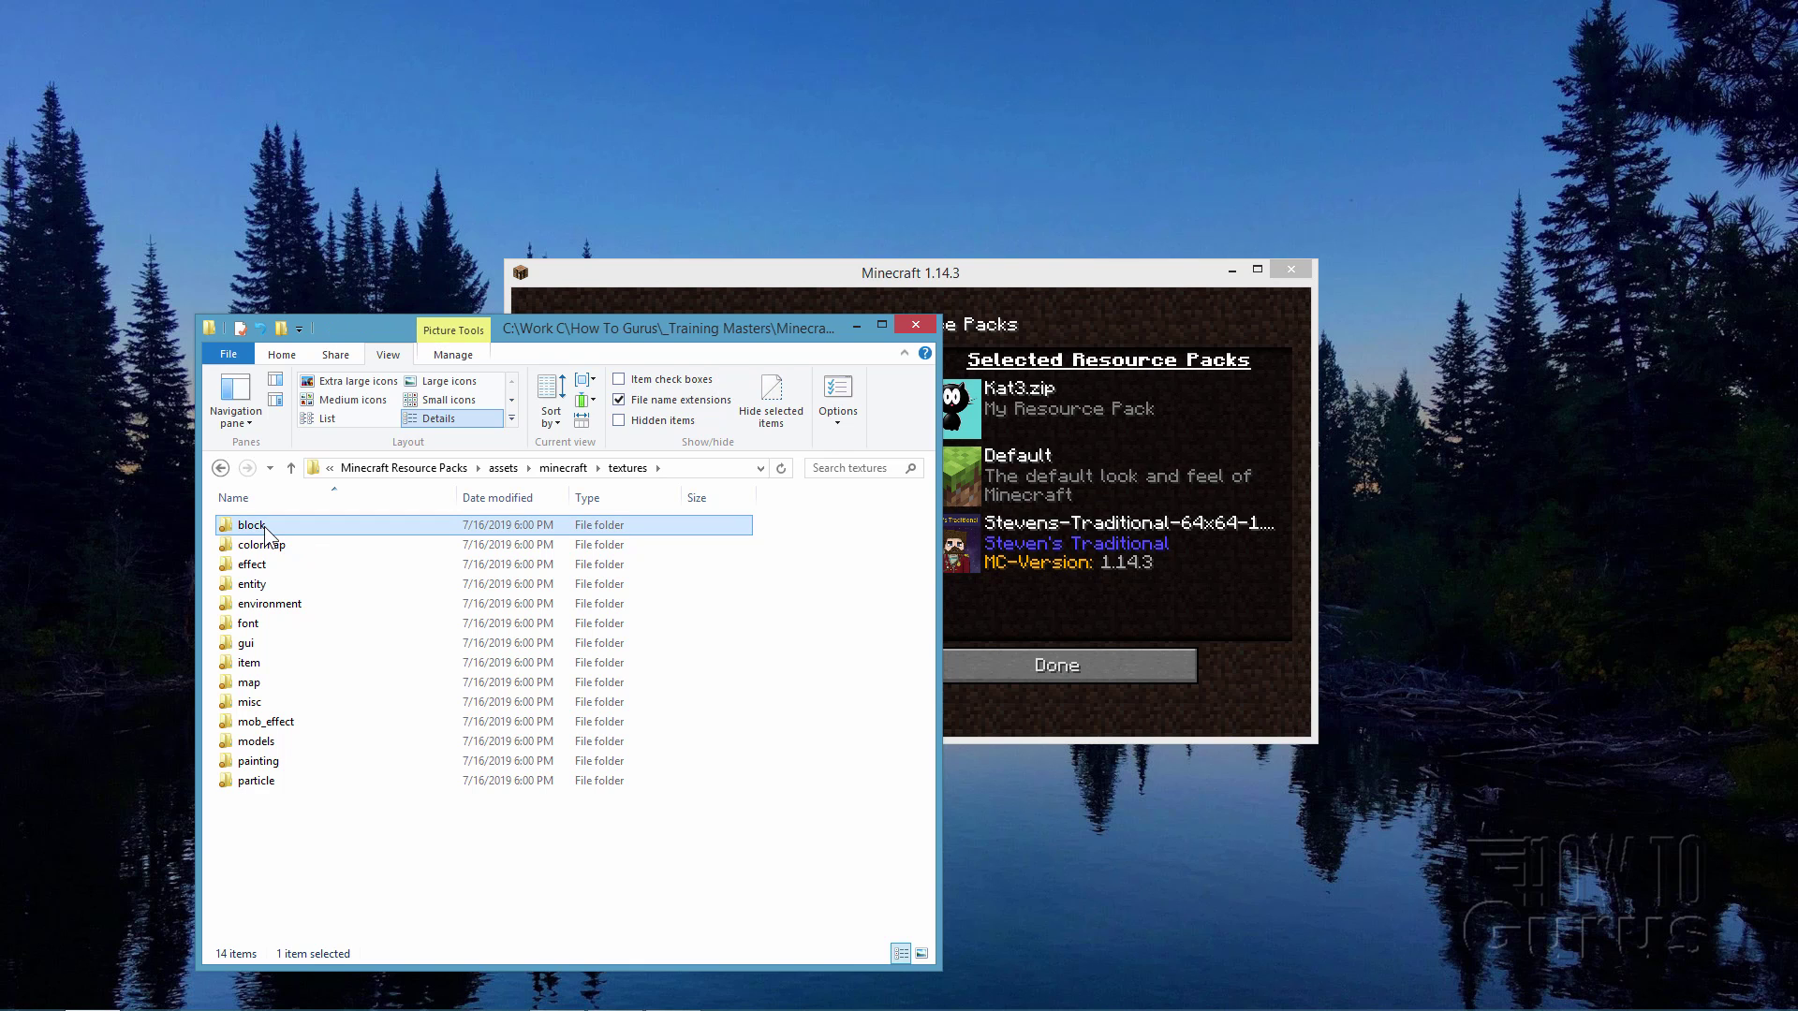
double_click(264, 527)
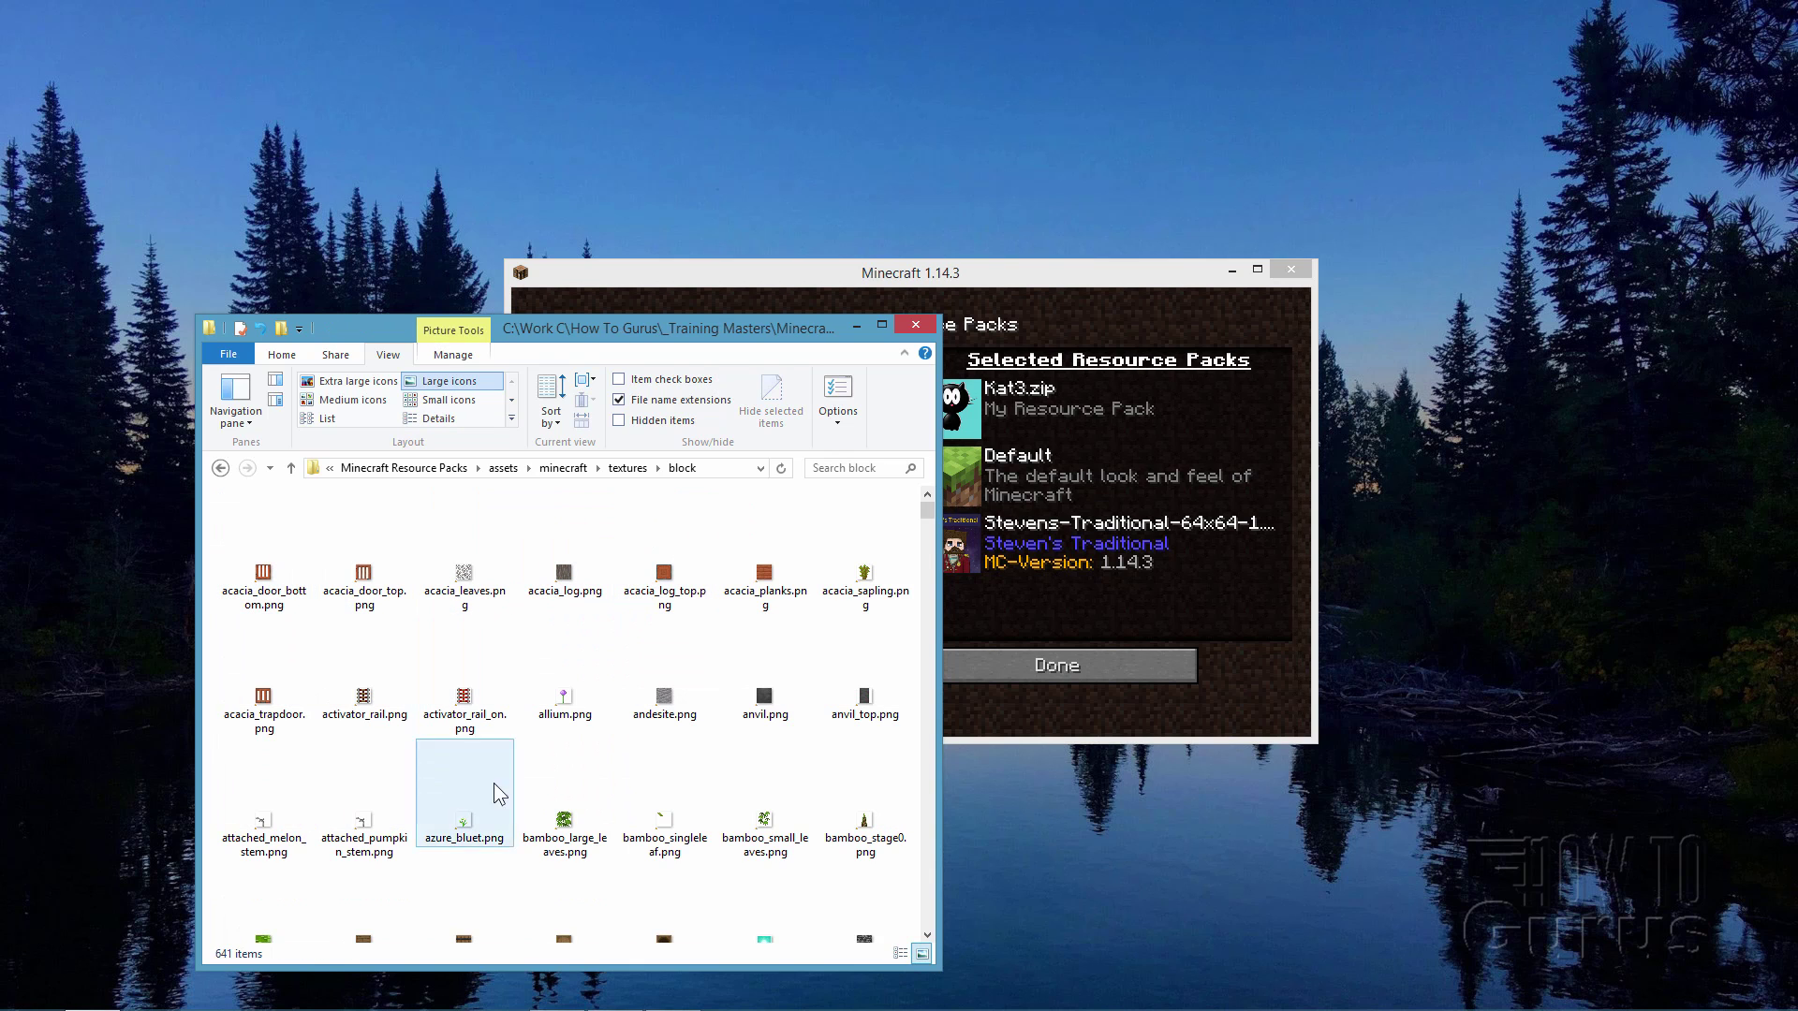
left_click(537, 469)
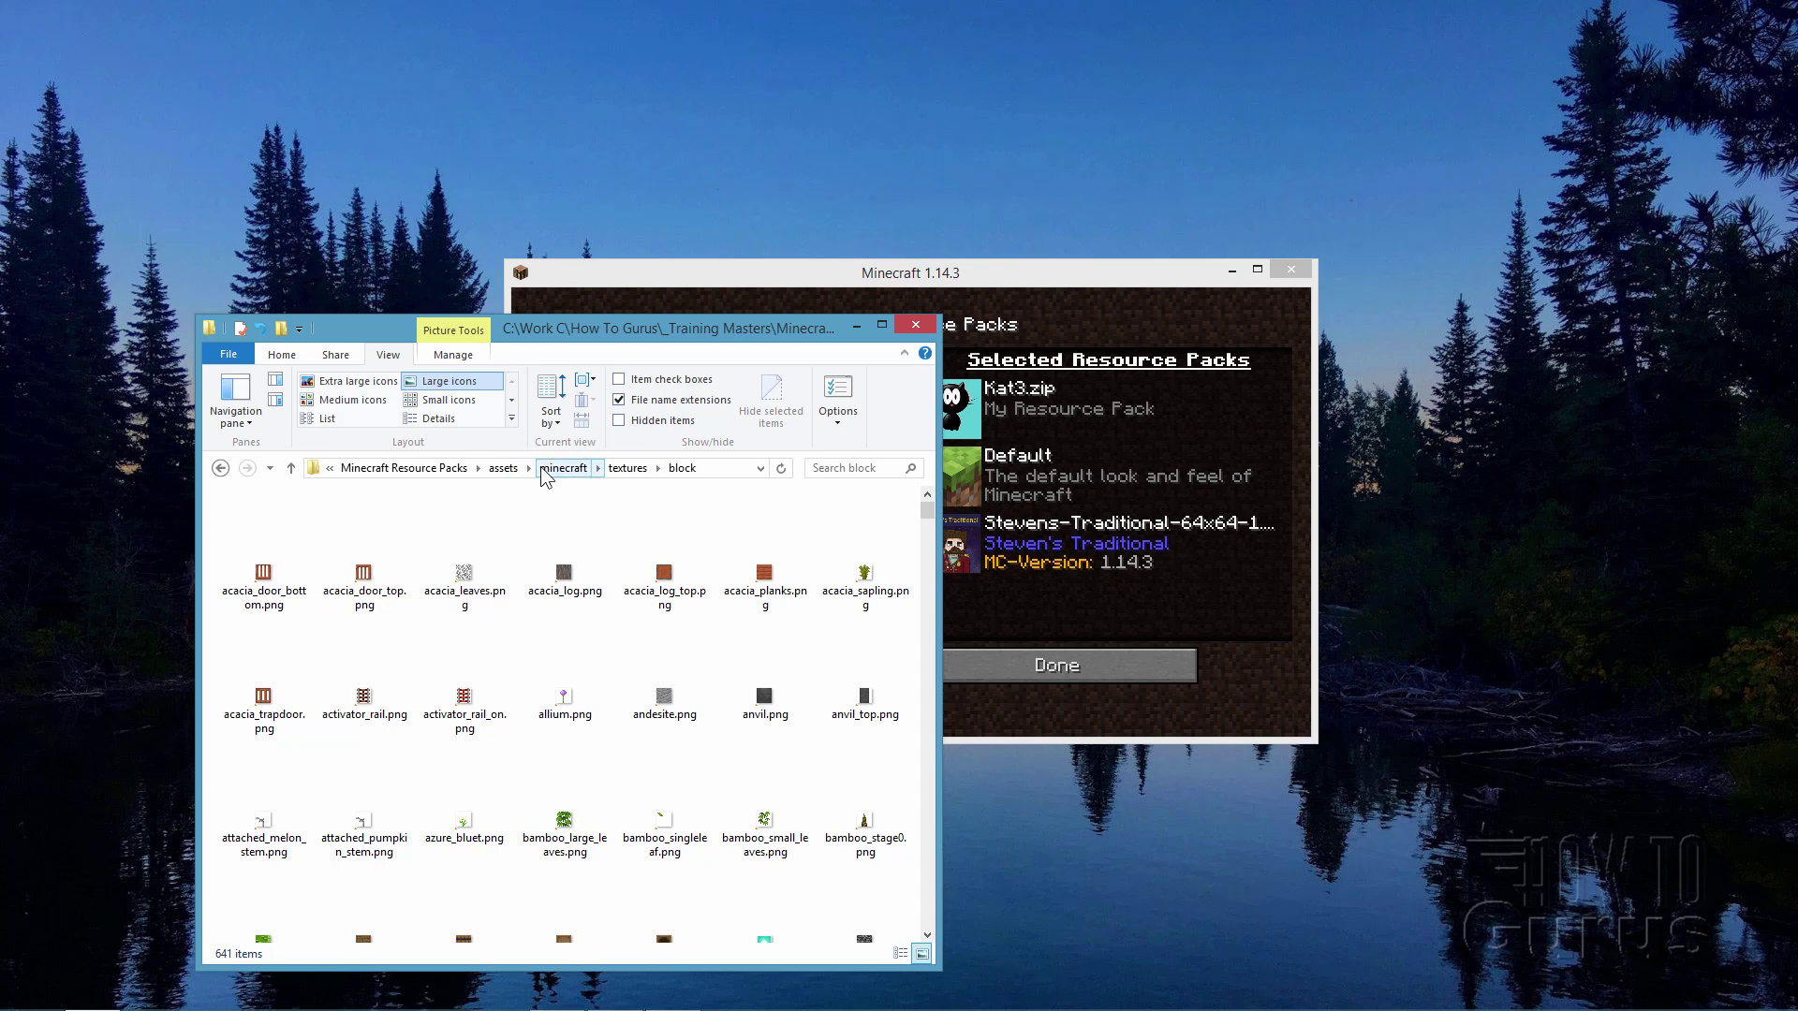
double_click(237, 665)
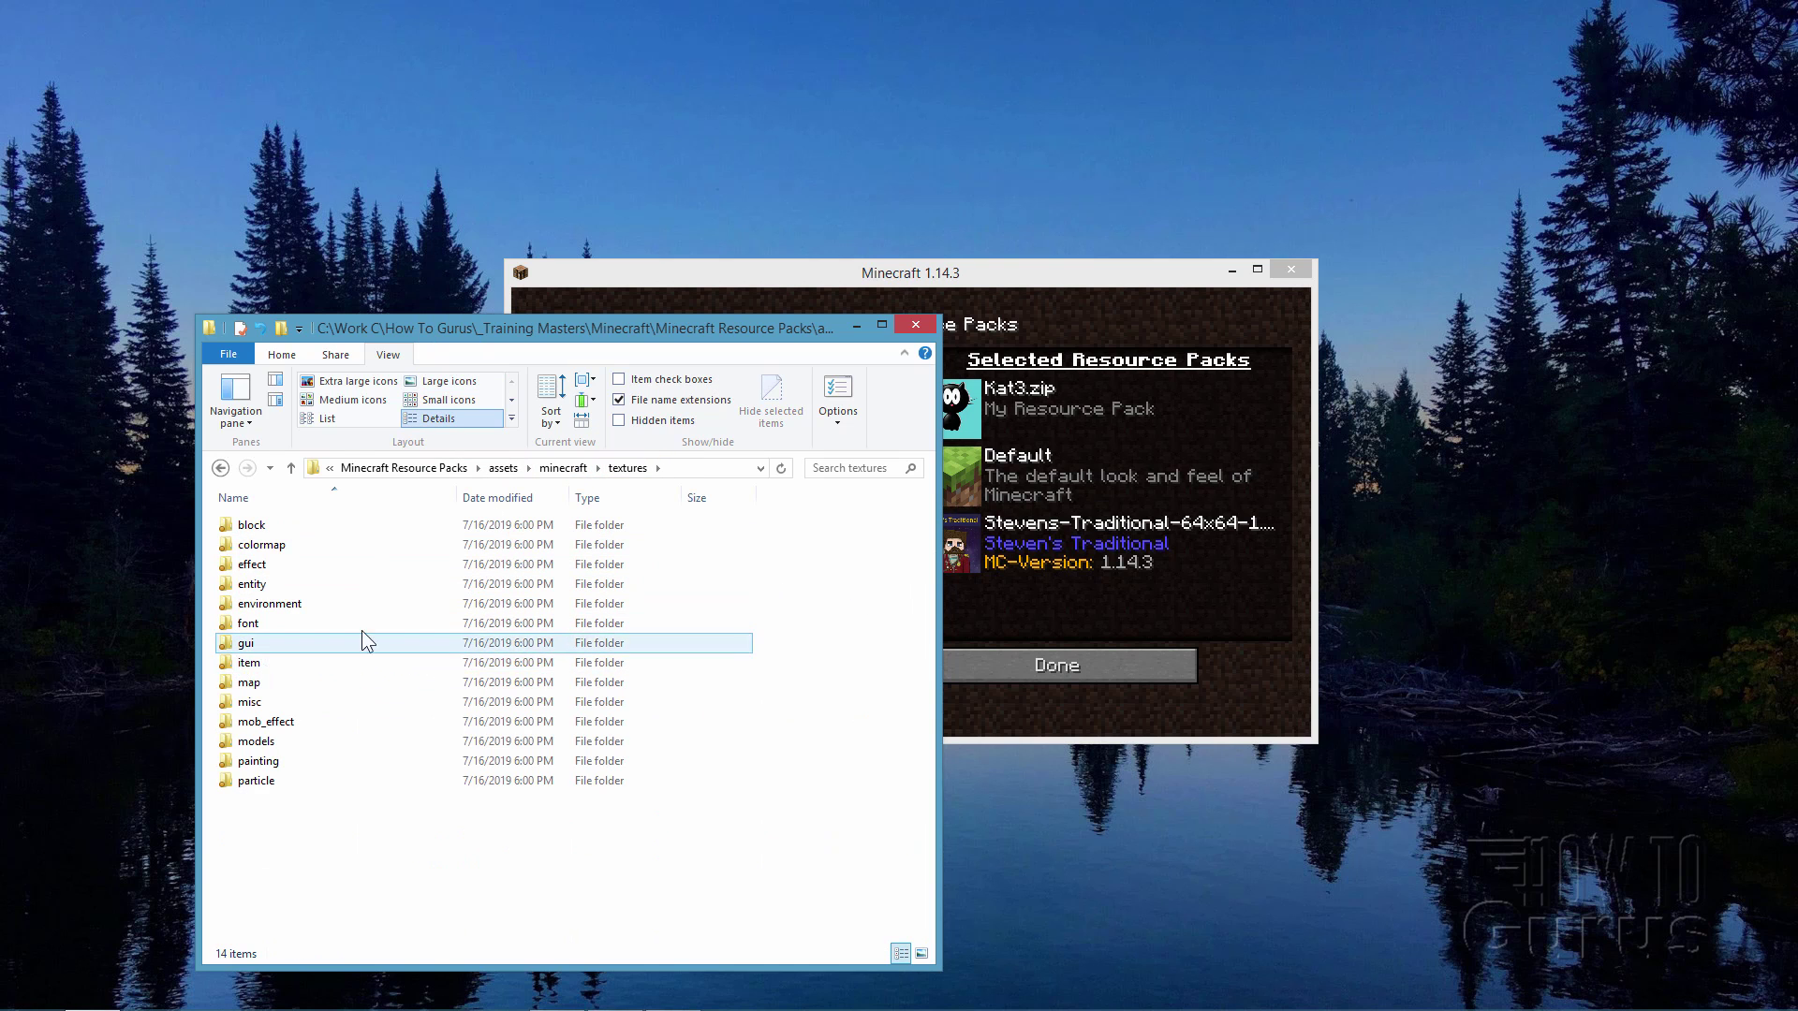
double_click(249, 762)
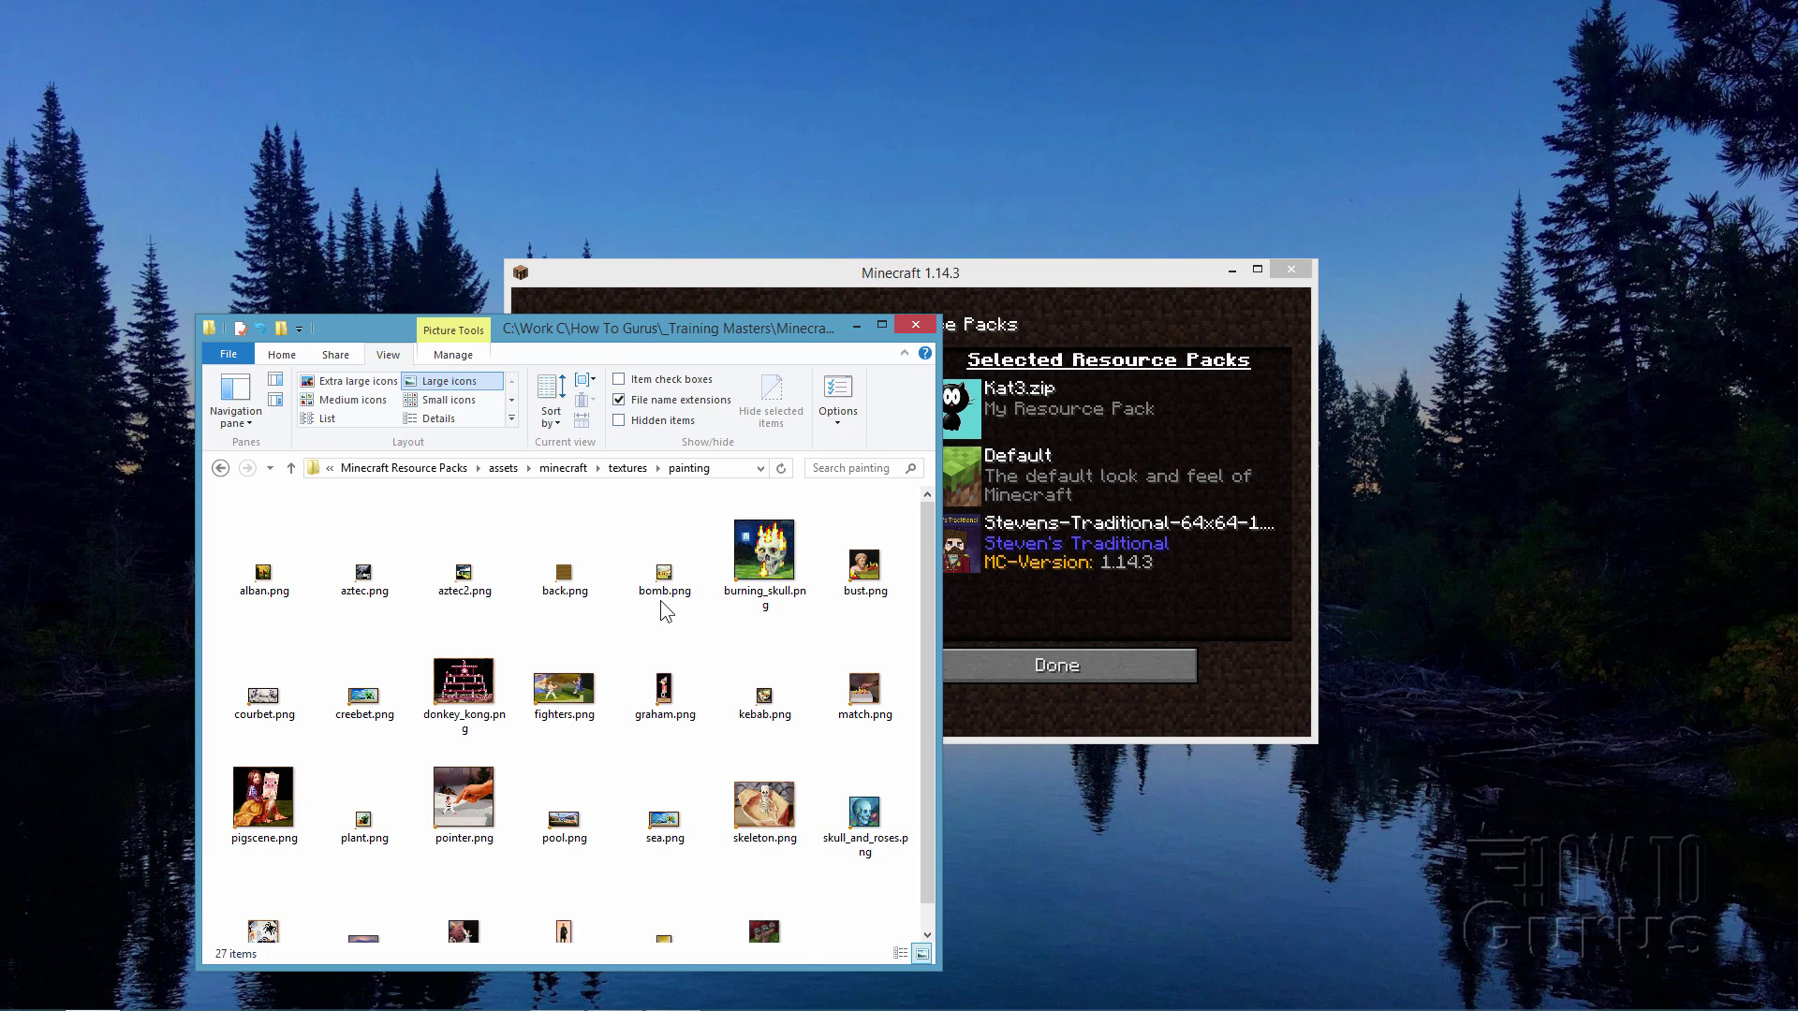
left_click(566, 469)
left_click(573, 470)
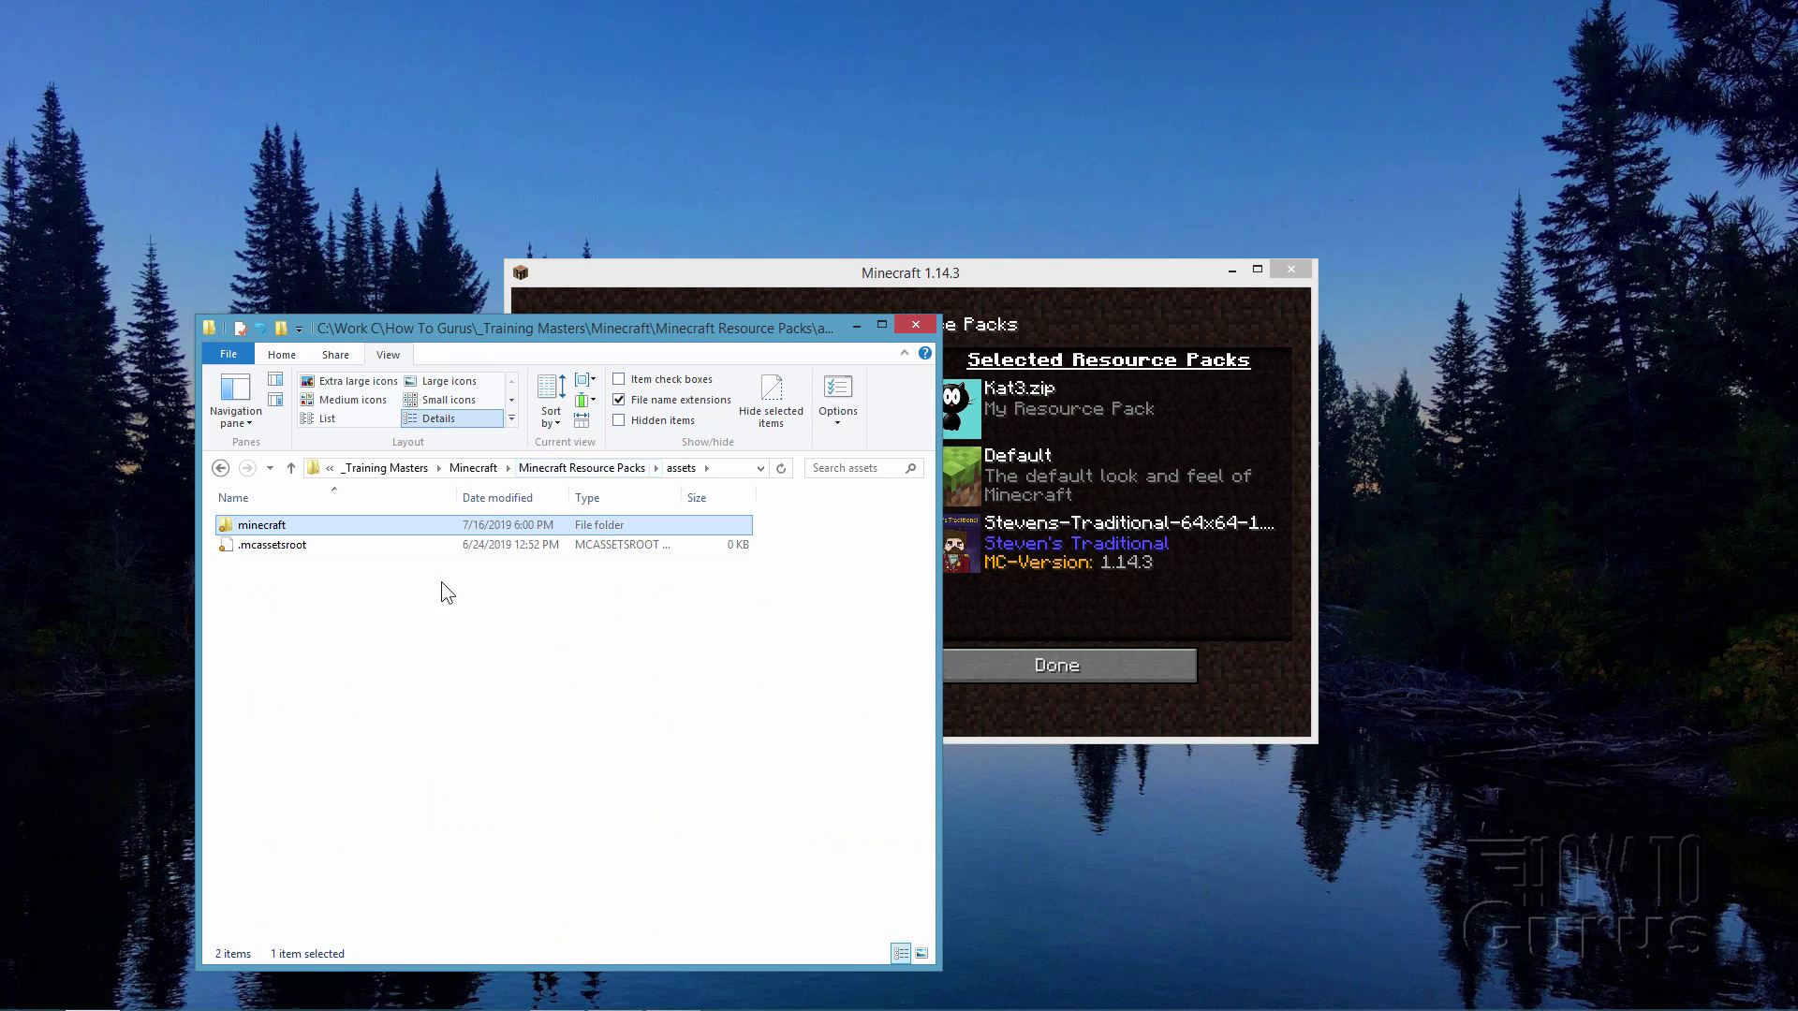
left_click(559, 467)
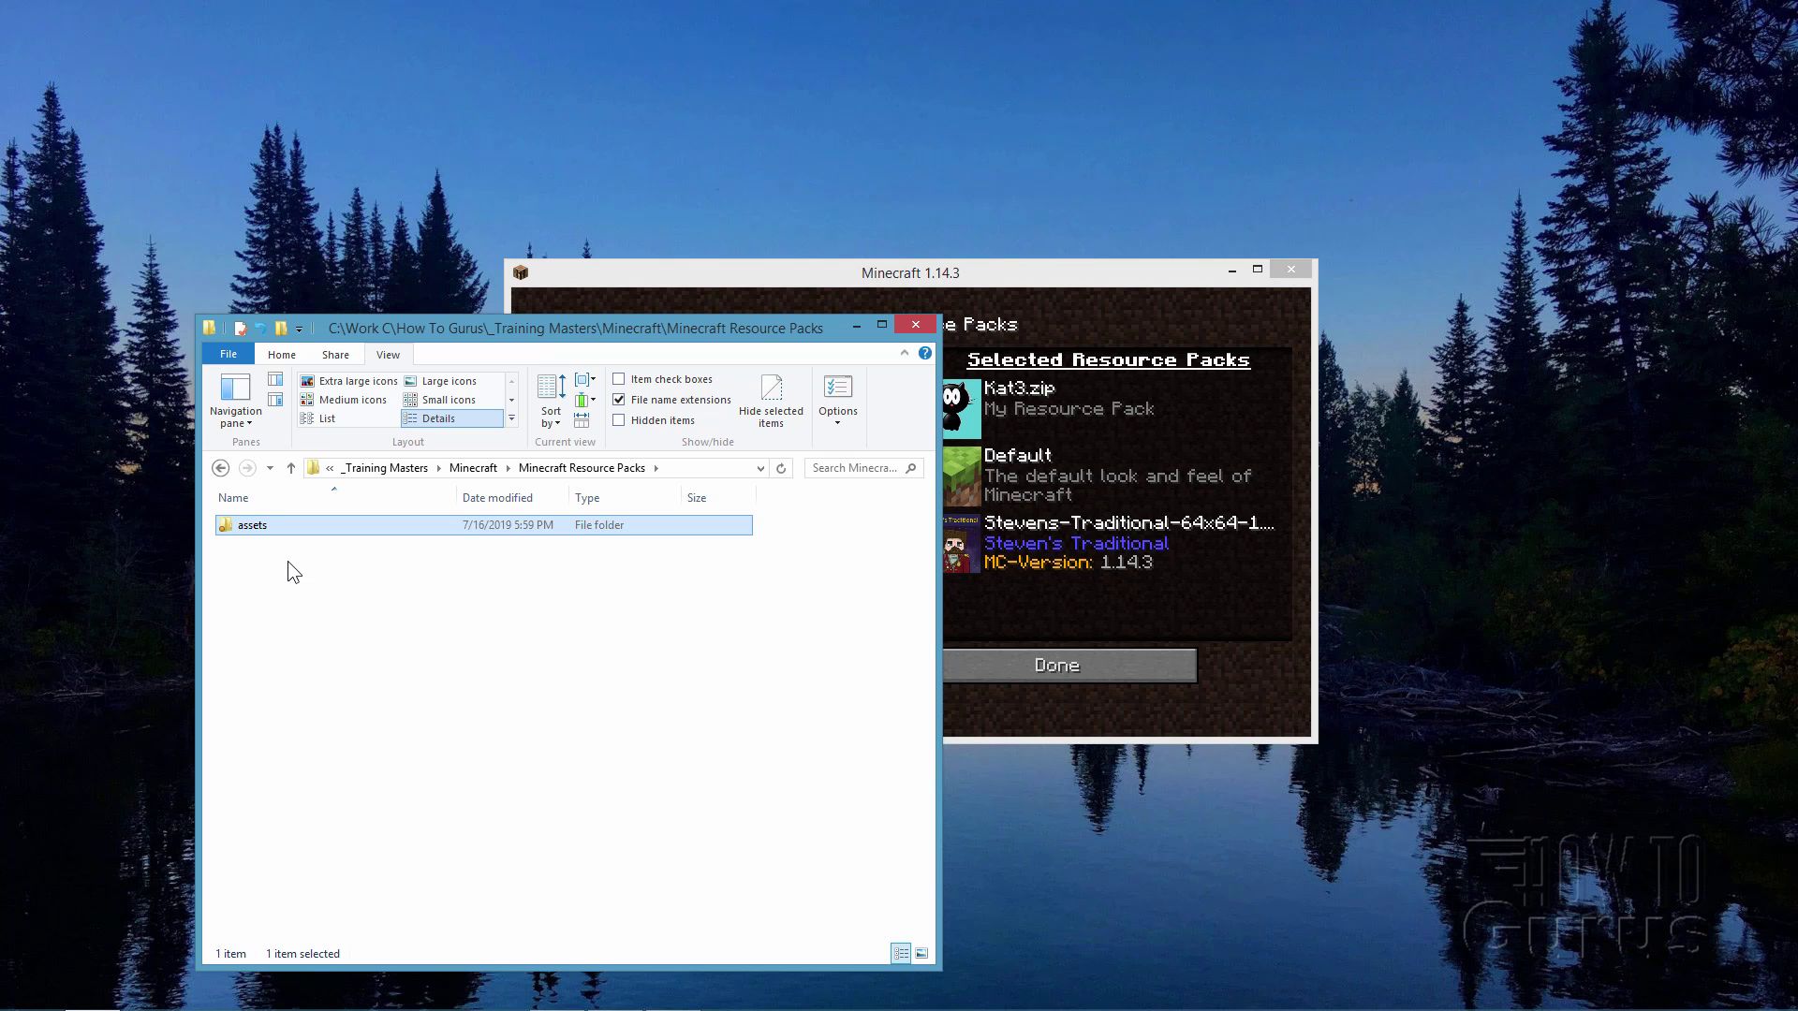
Step: Bring the resource pack files window into view and open its pack.mcmeta in Notepad
left_click(281, 585)
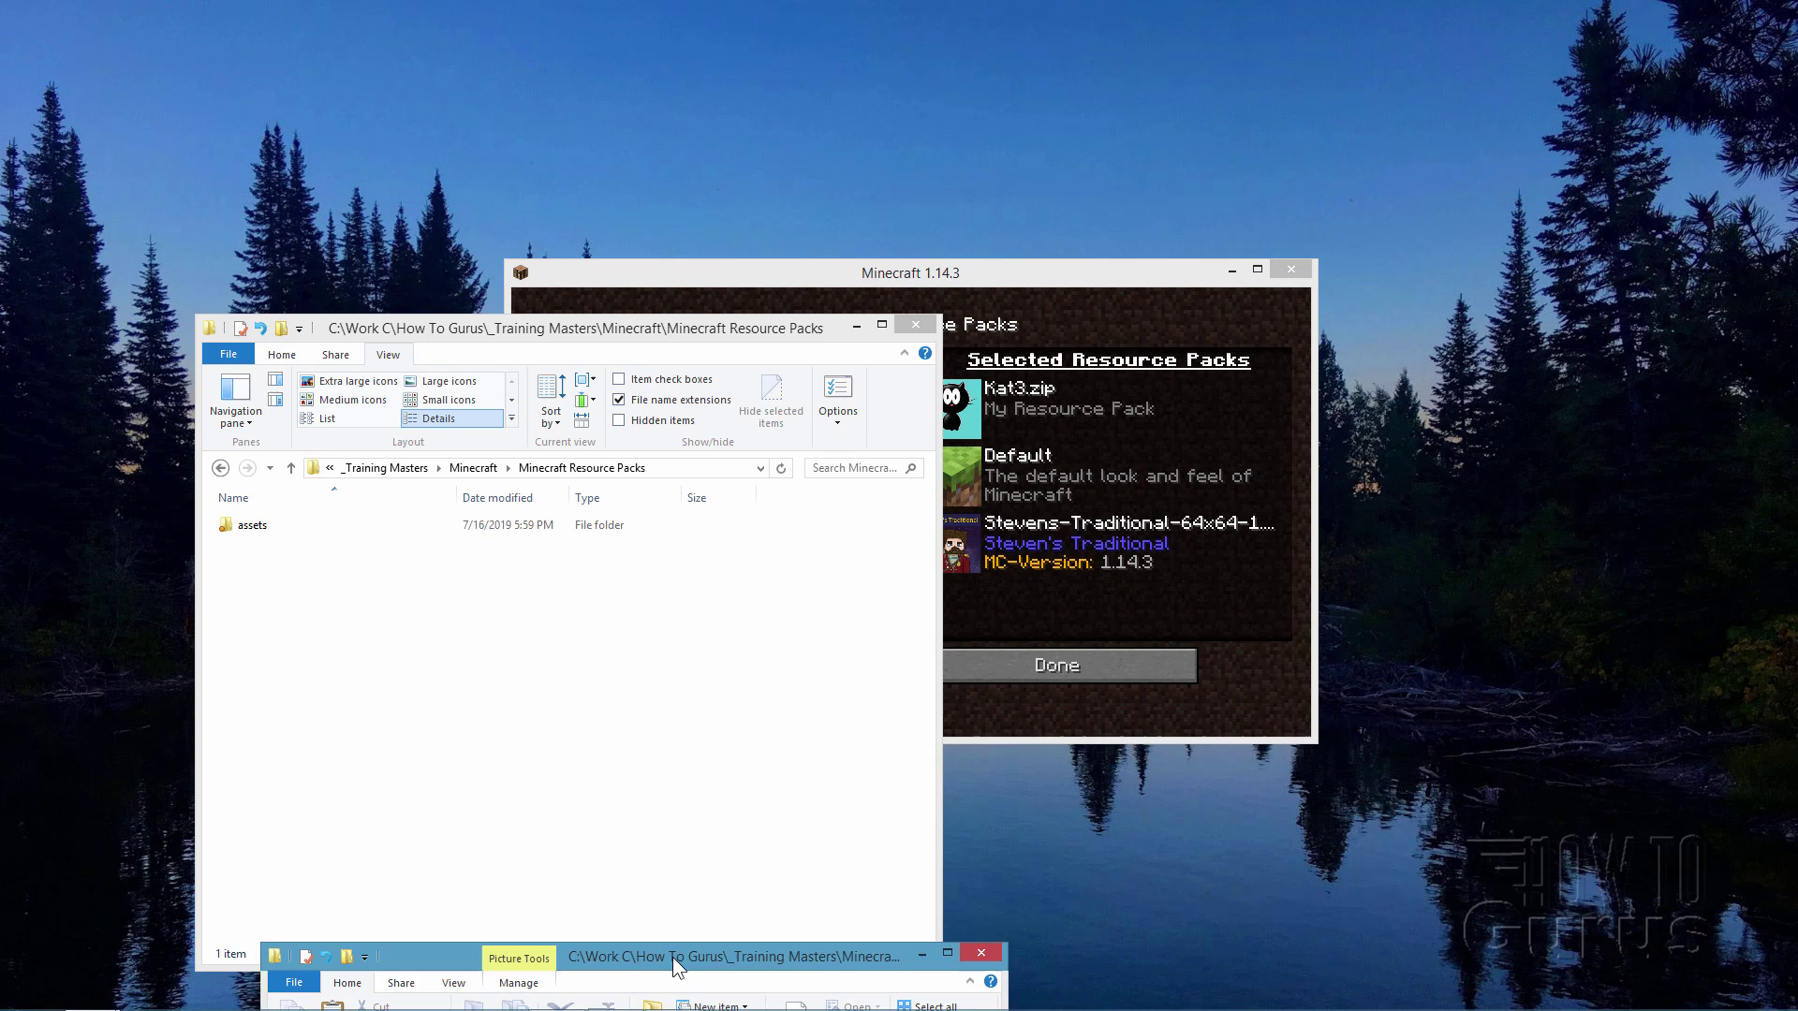
left_click(673, 959)
left_click_drag(848, 688, 977, 318)
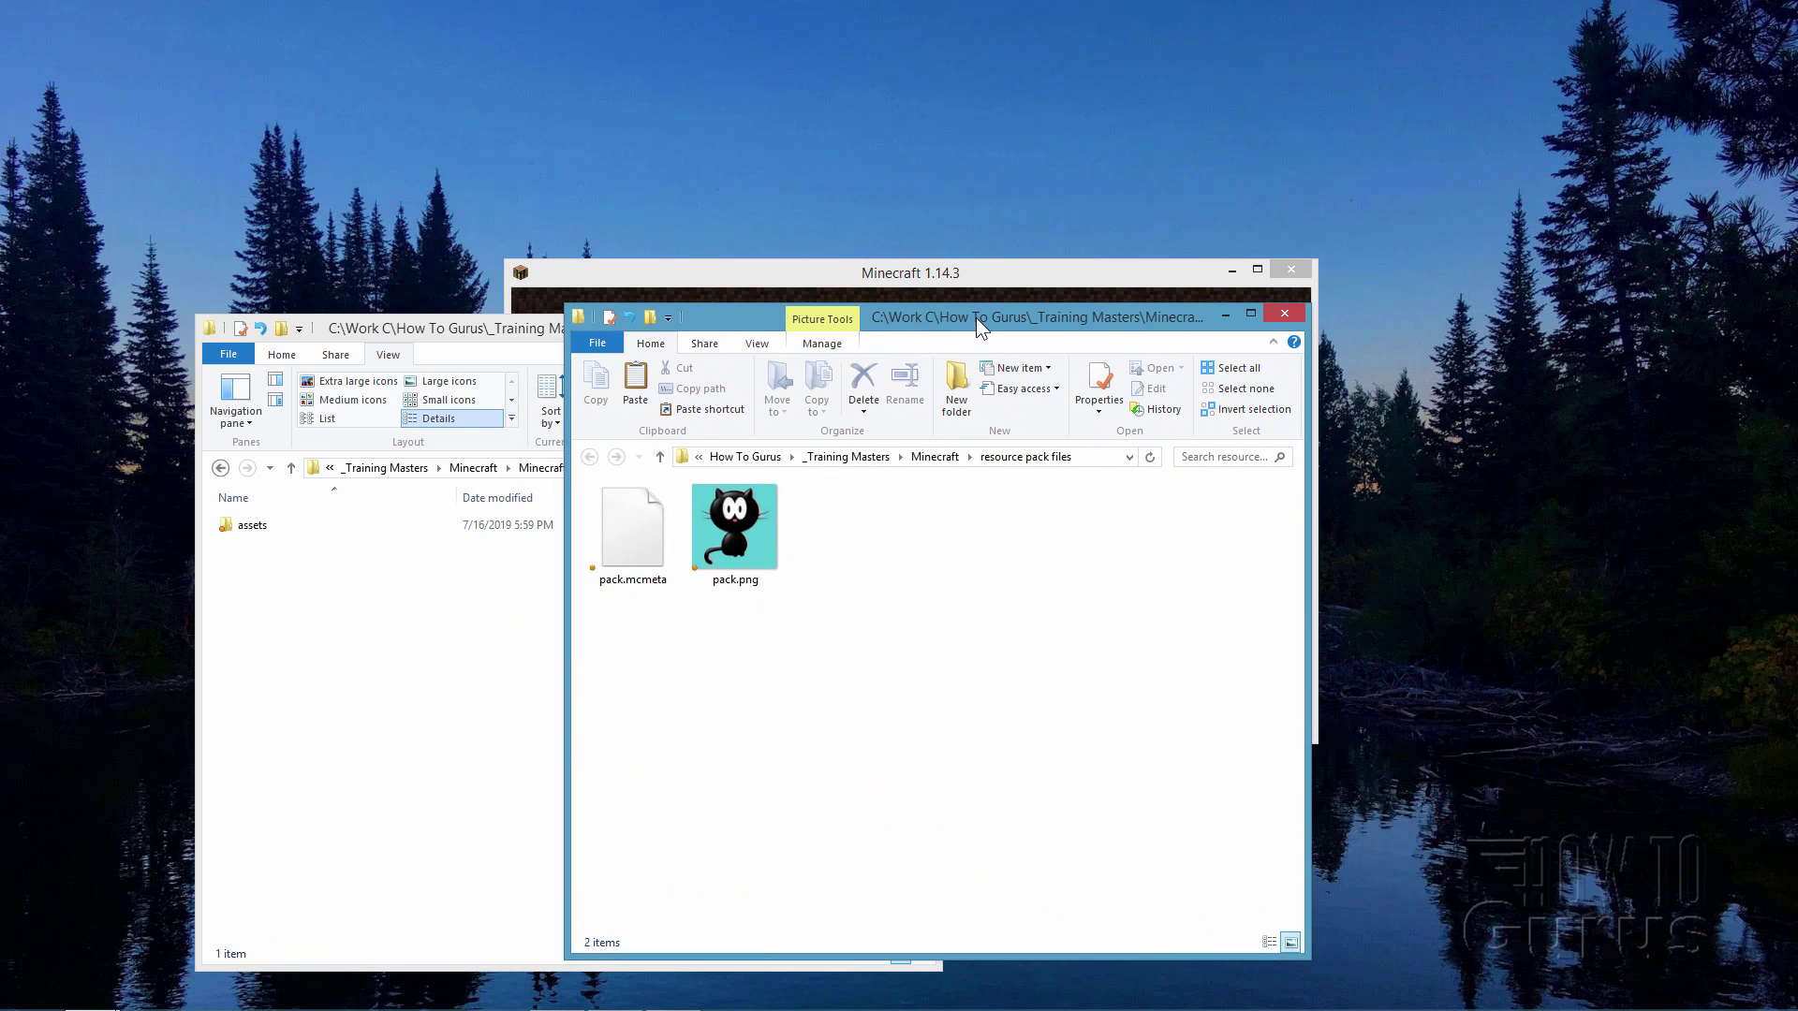
left_click(635, 535)
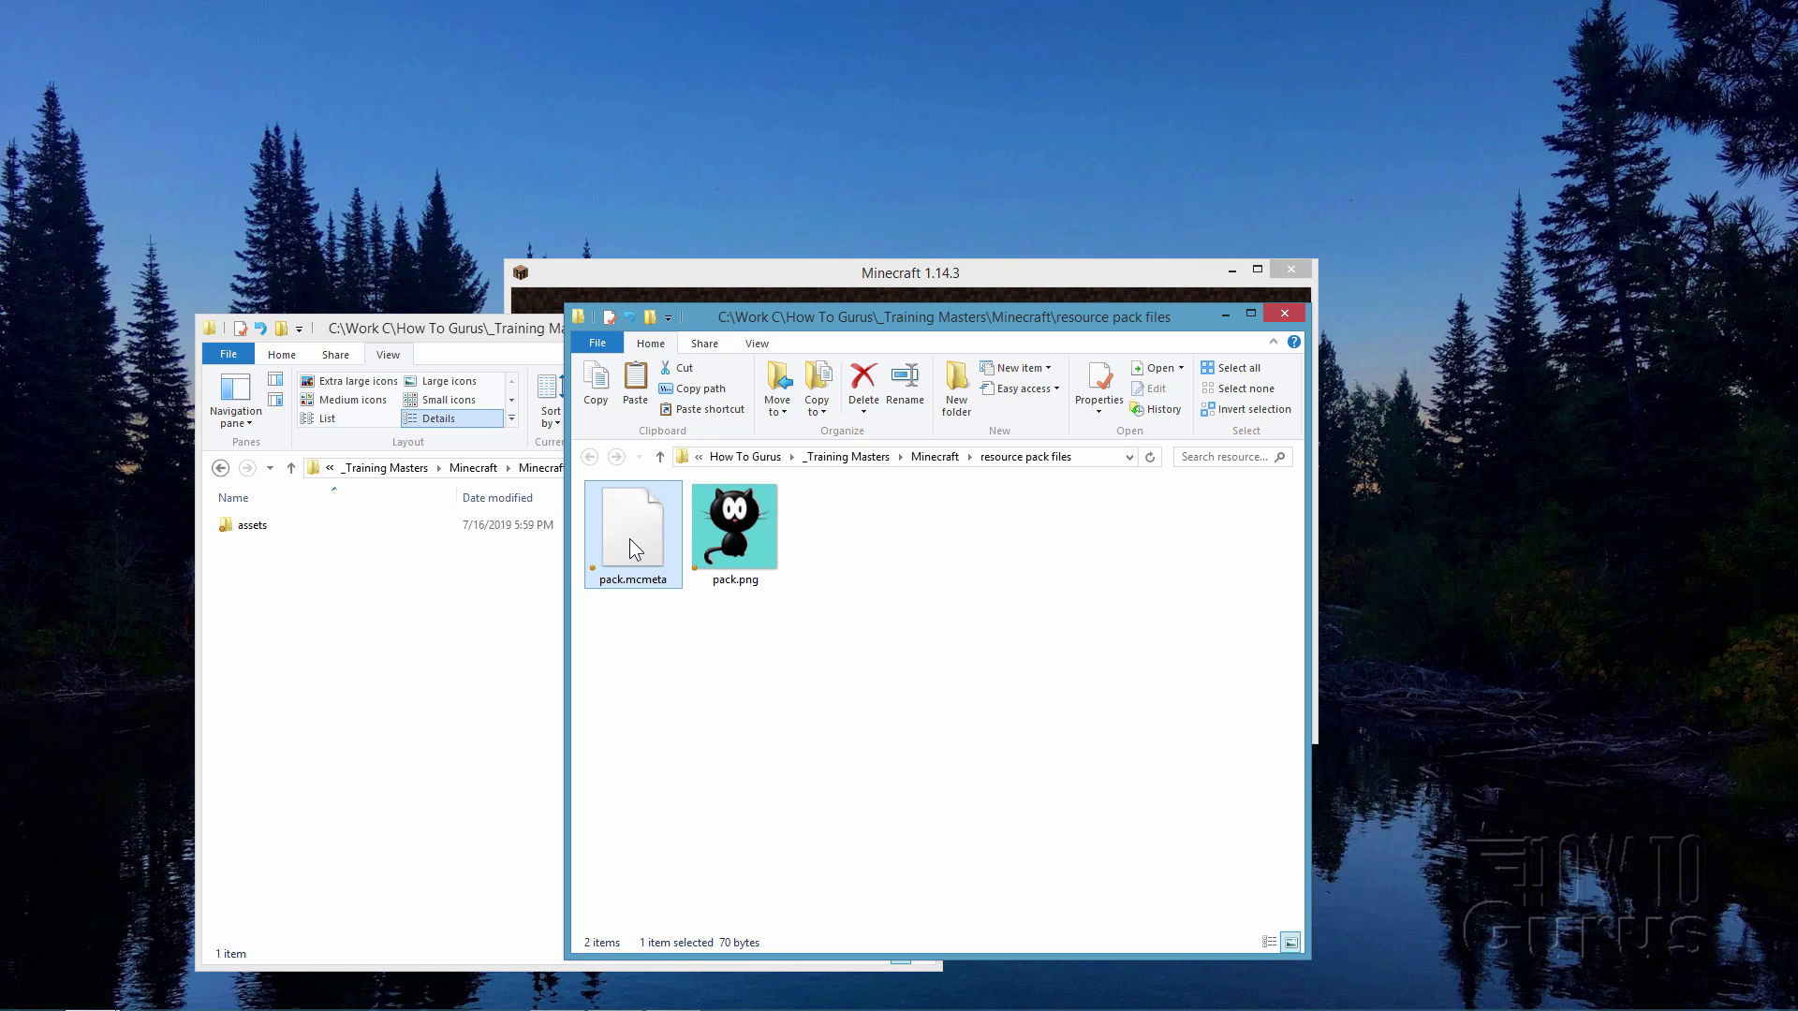
right_click(630, 539)
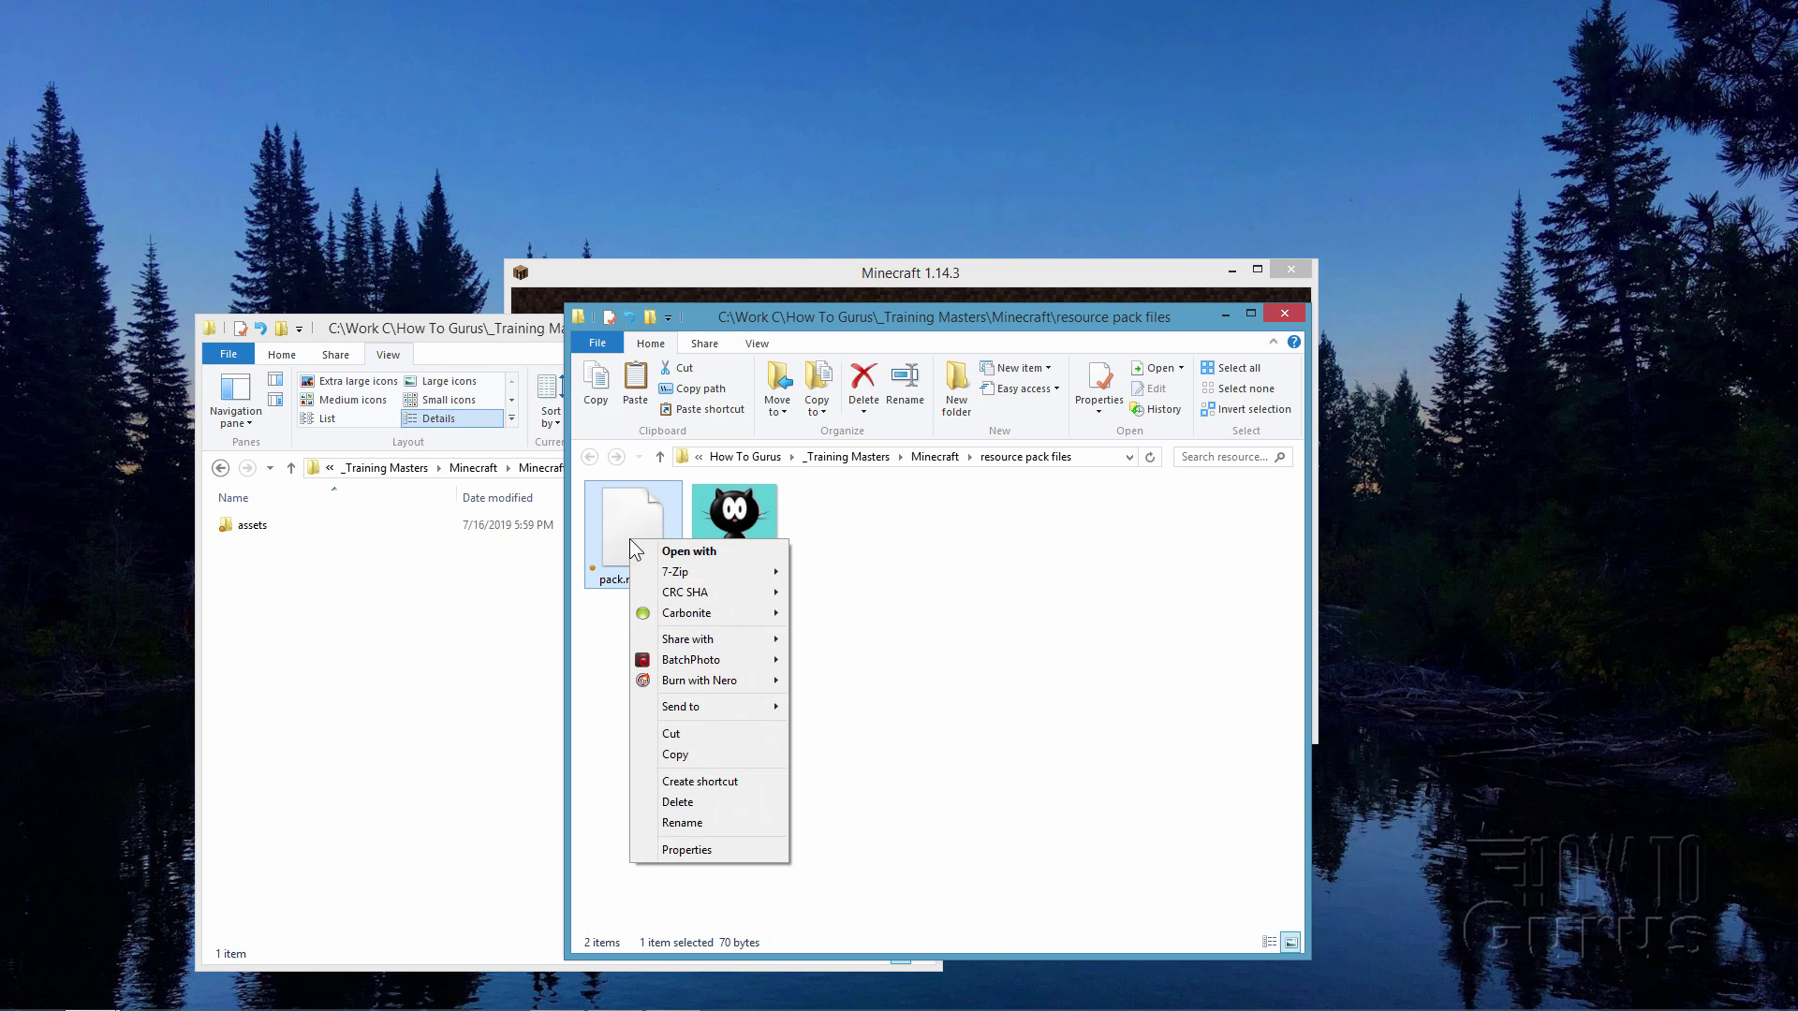
left_click(692, 551)
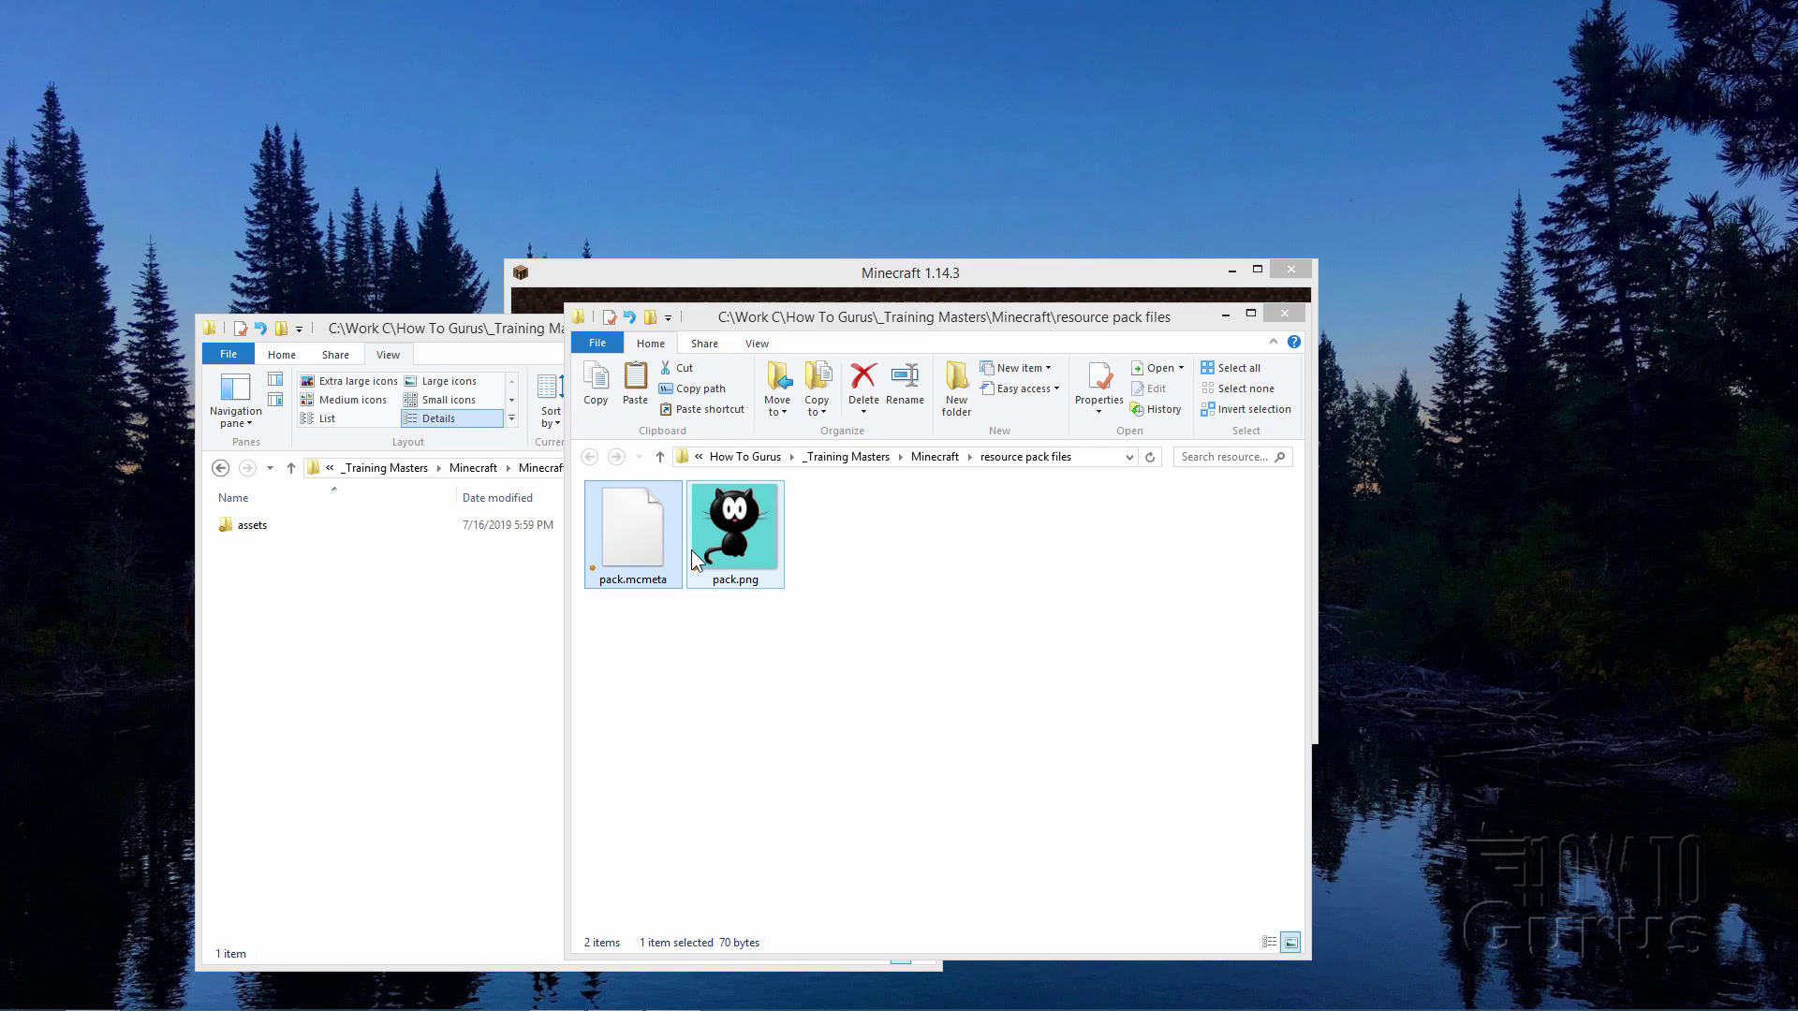
left_click(819, 363)
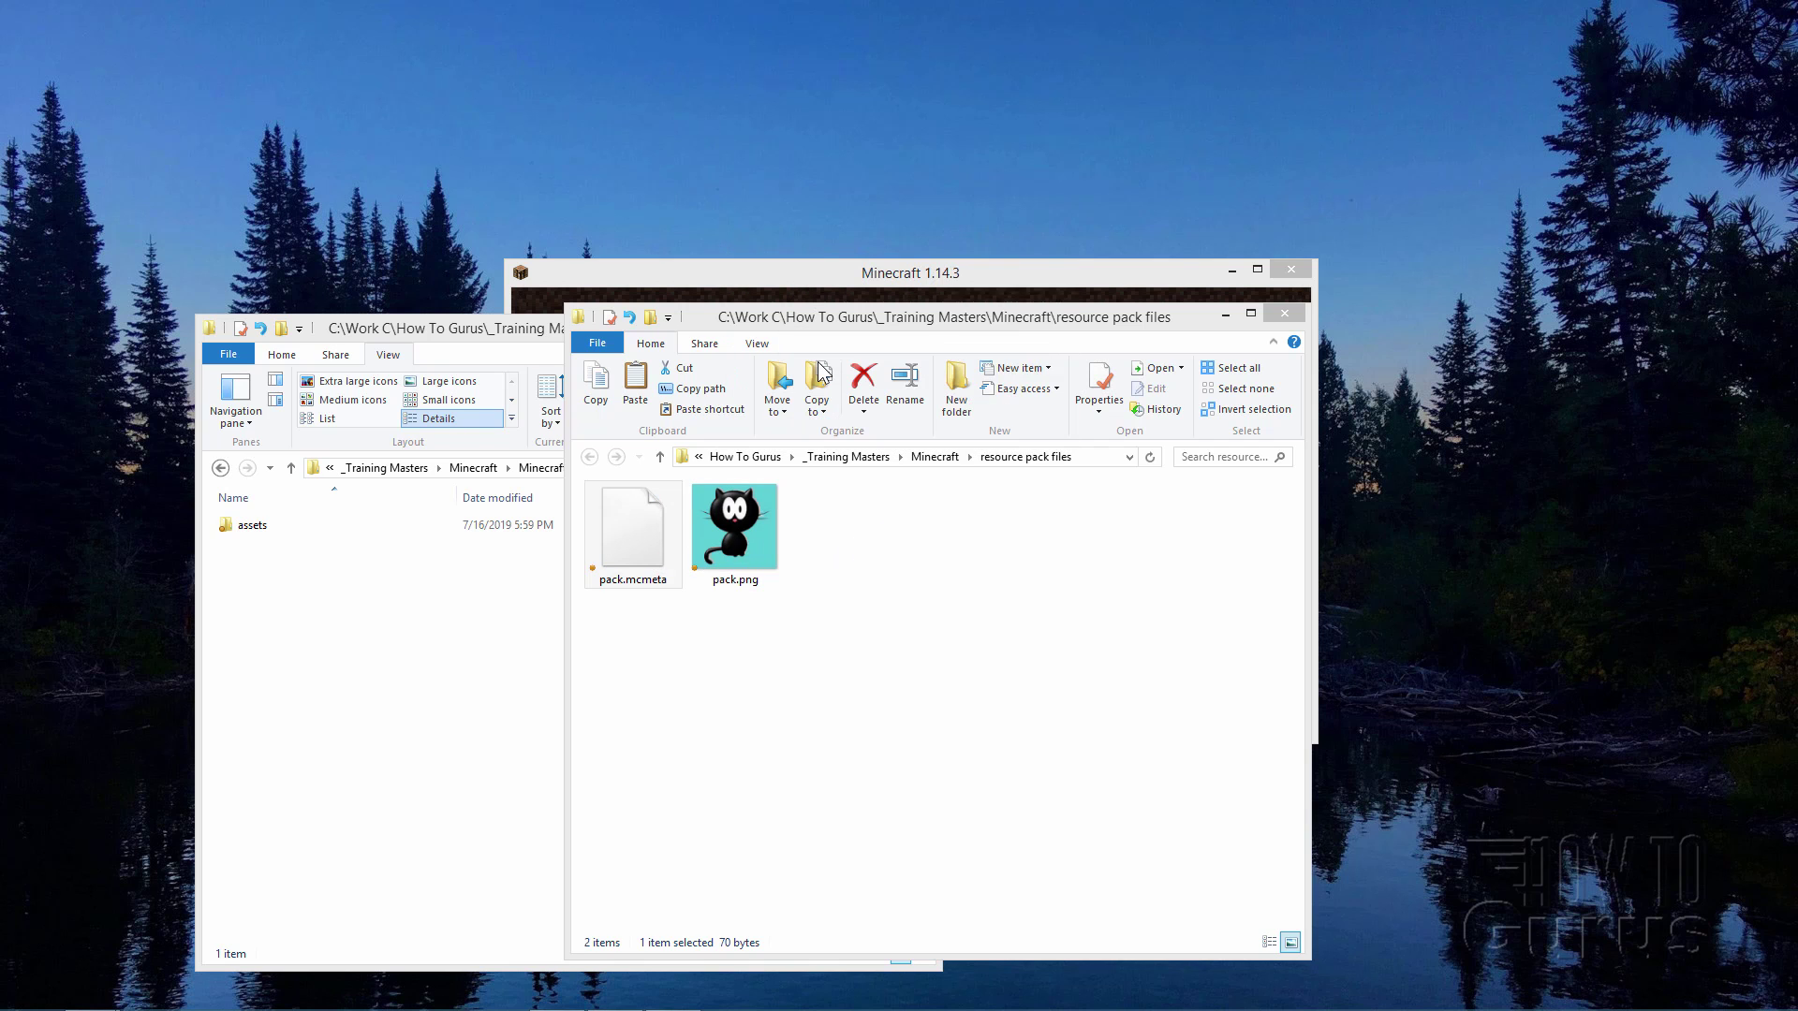
mouse_move(1167, 80)
left_mouse_down()
mouse_move(966, 95)
mouse_move(973, 390)
left_mouse_up()
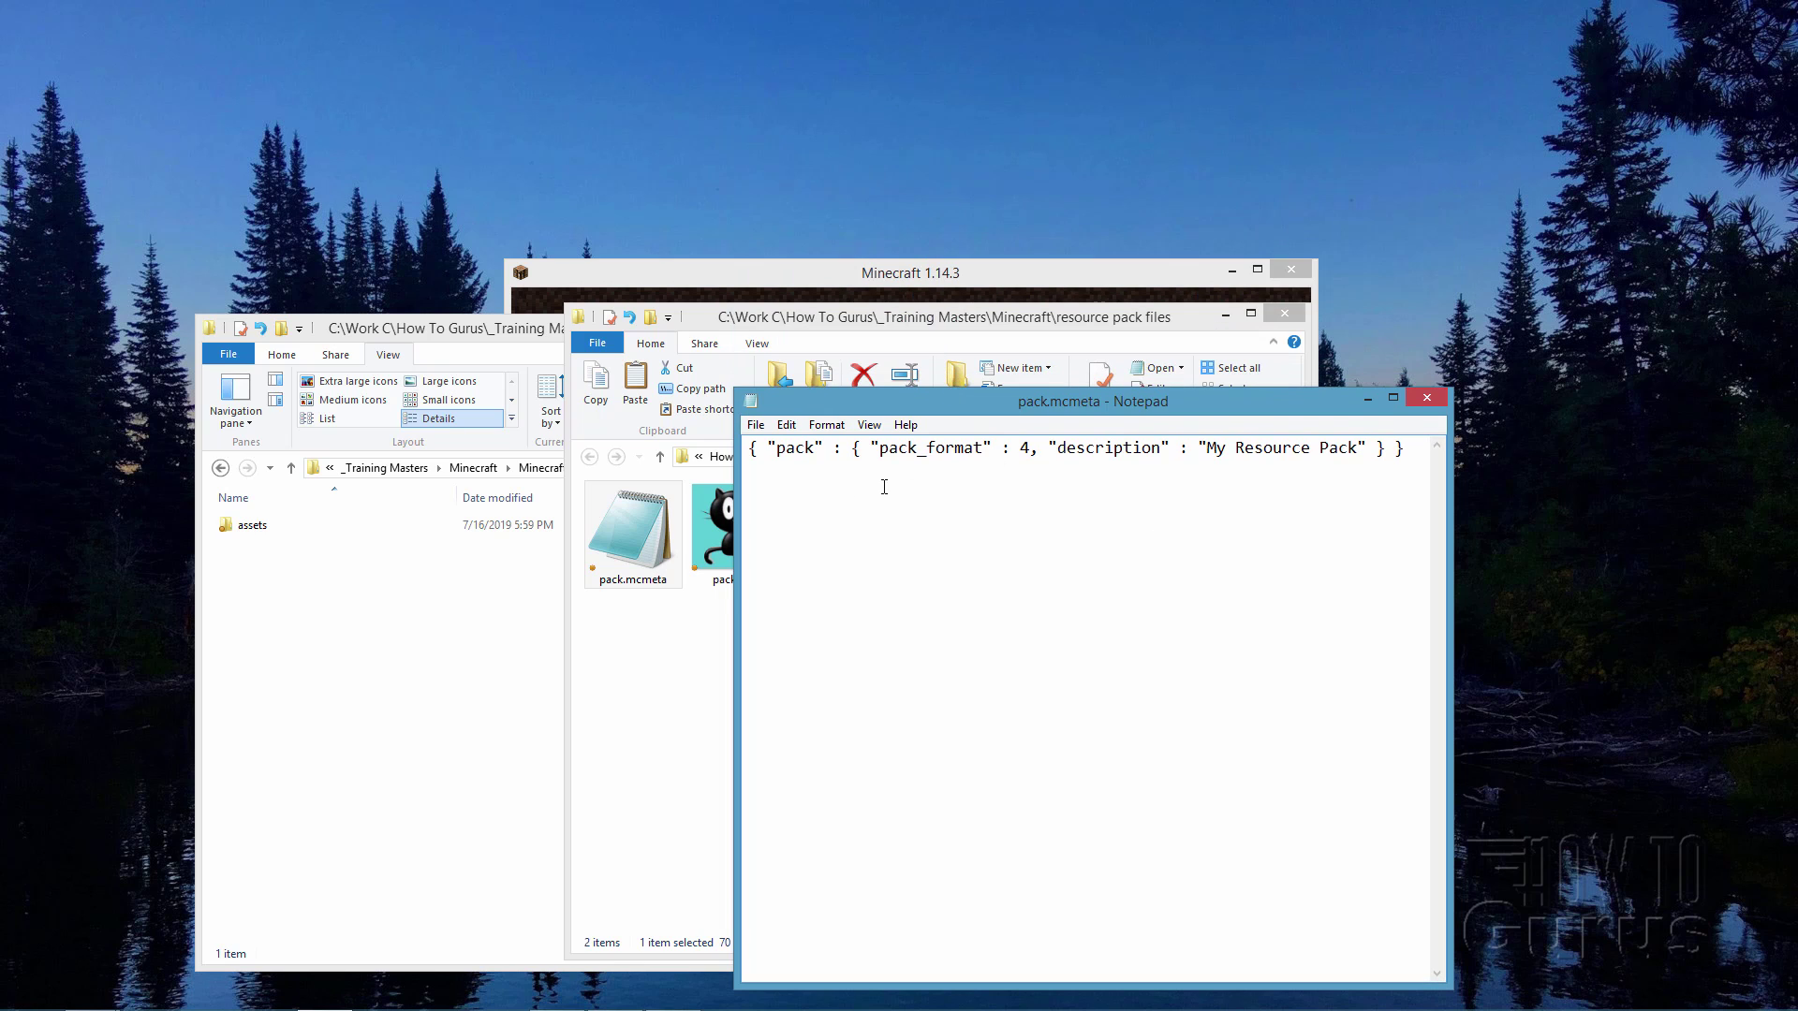
left_click_drag(750, 460, 1252, 598)
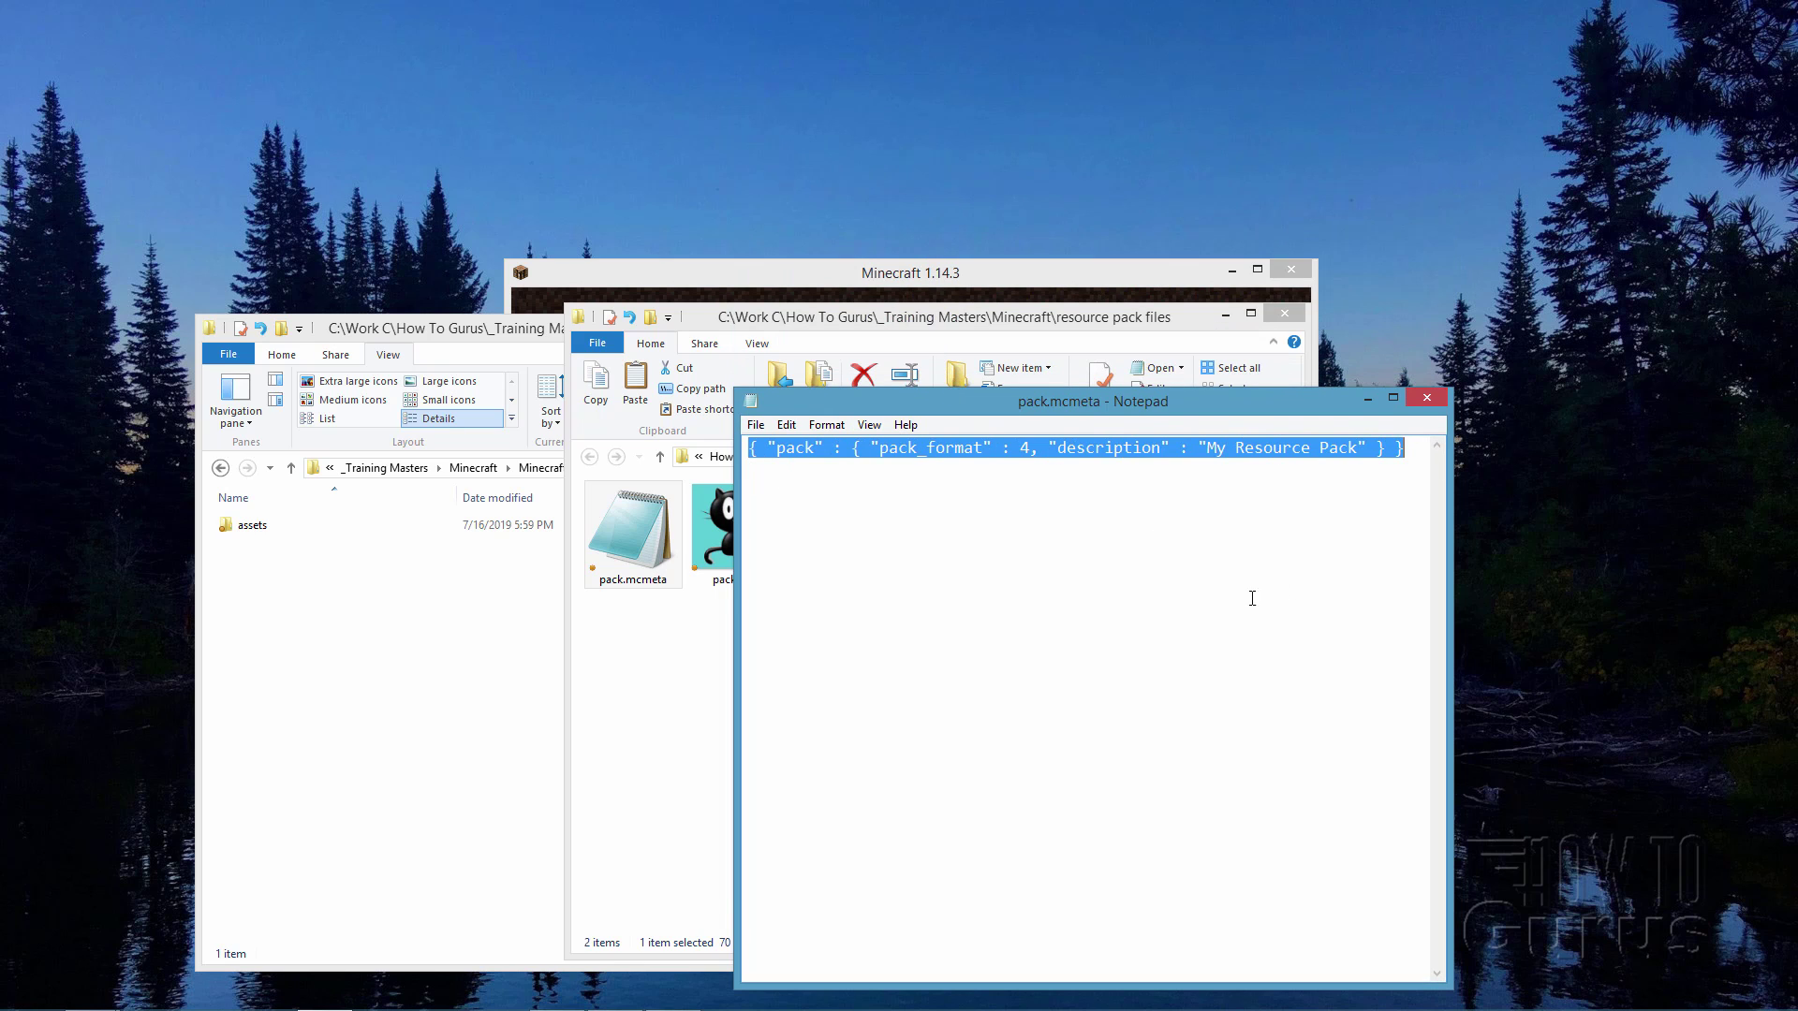
left_click(1106, 497)
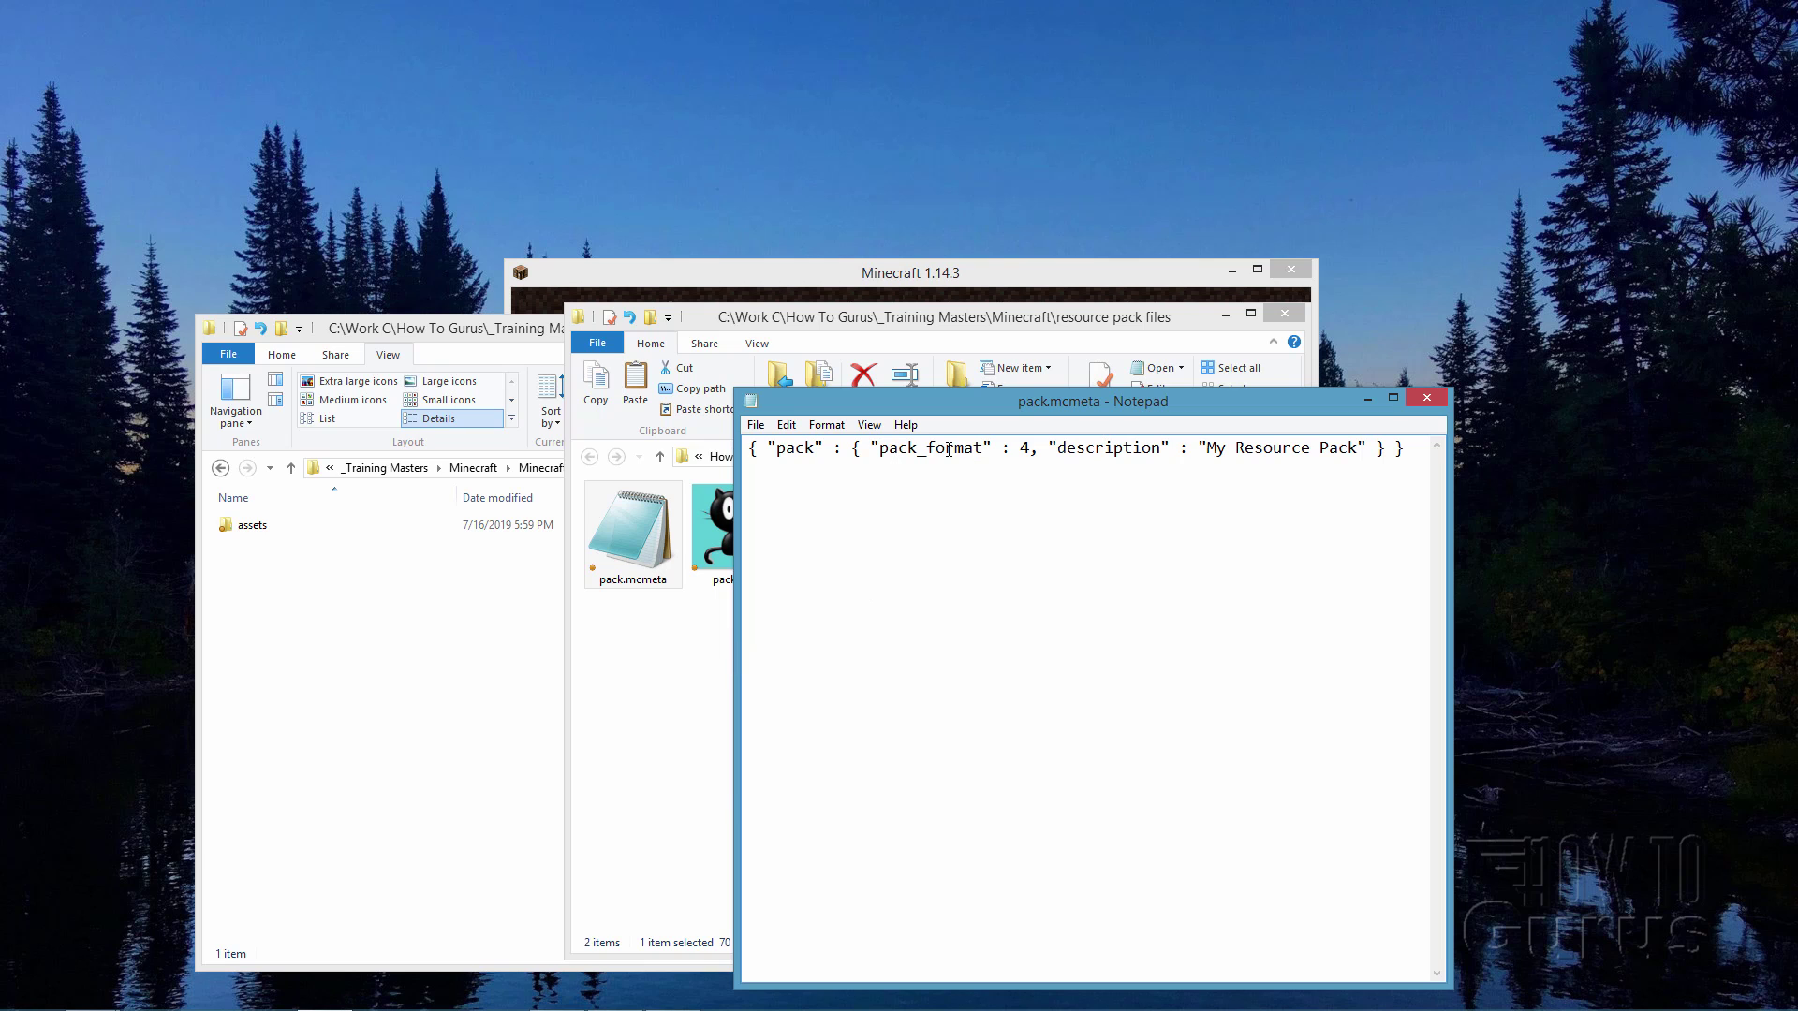
double_click(1026, 446)
left_click_drag(1206, 449, 1351, 487)
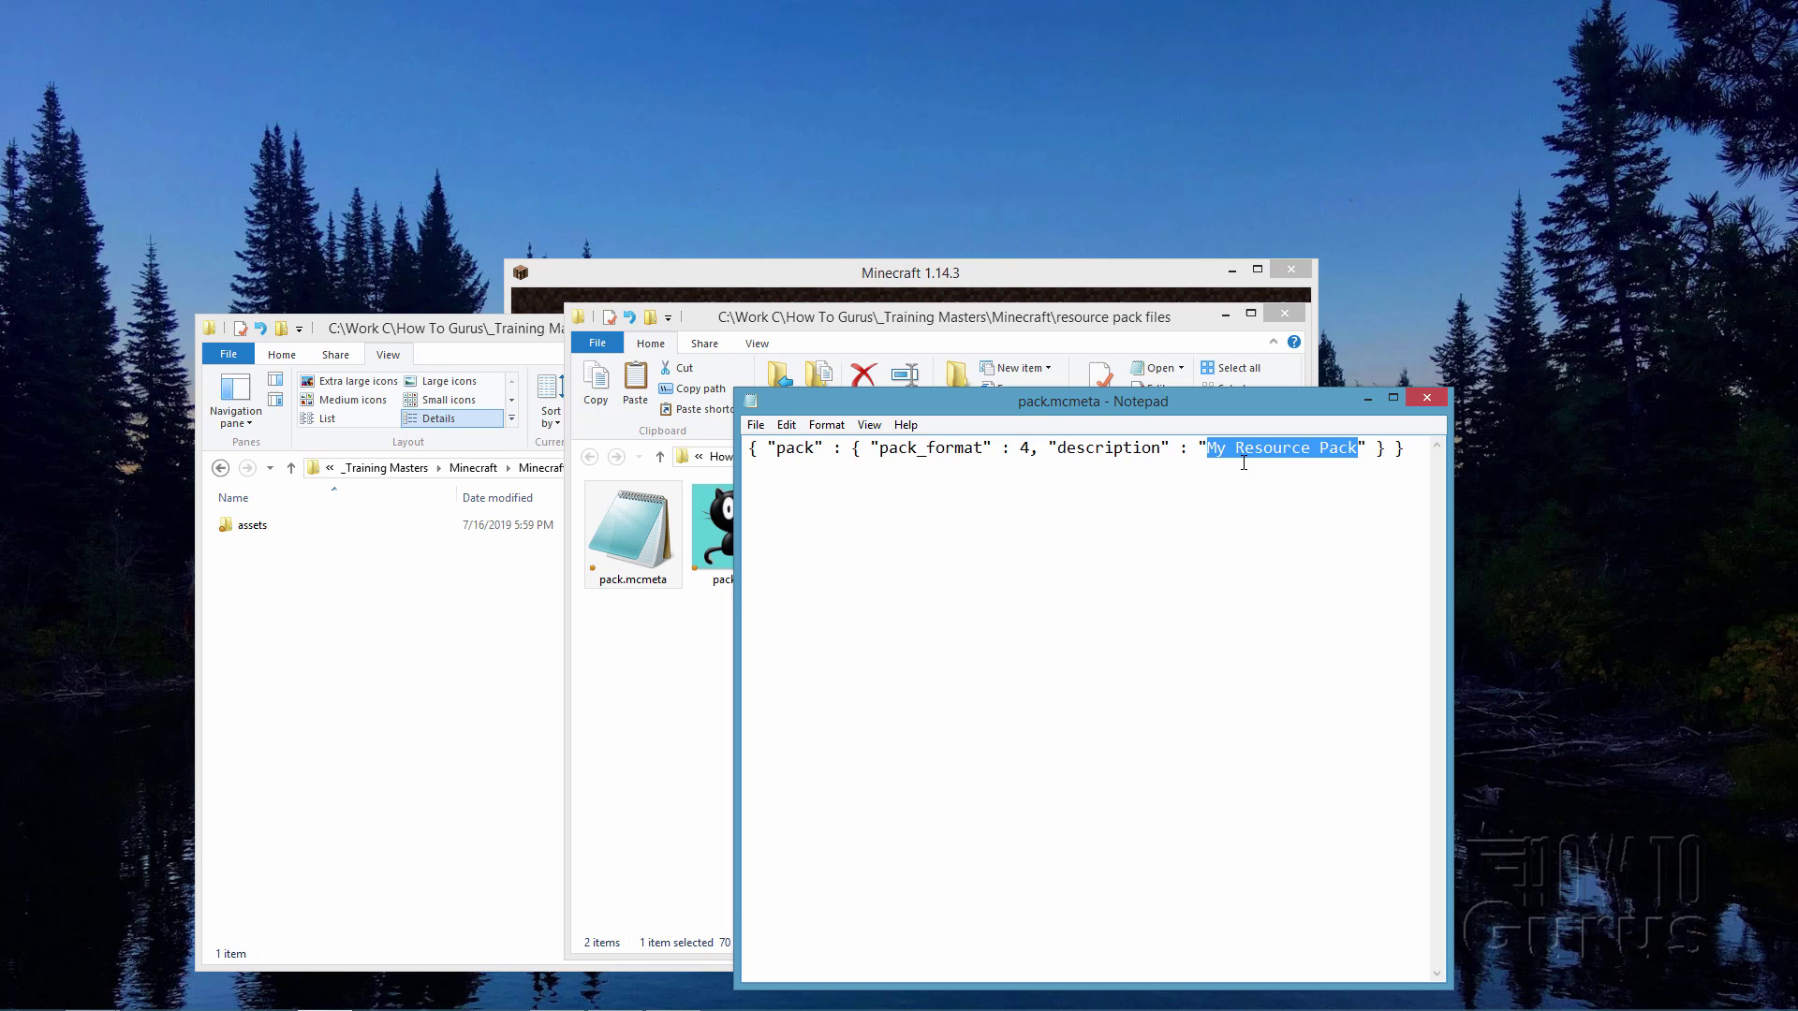
left_click(1290, 450)
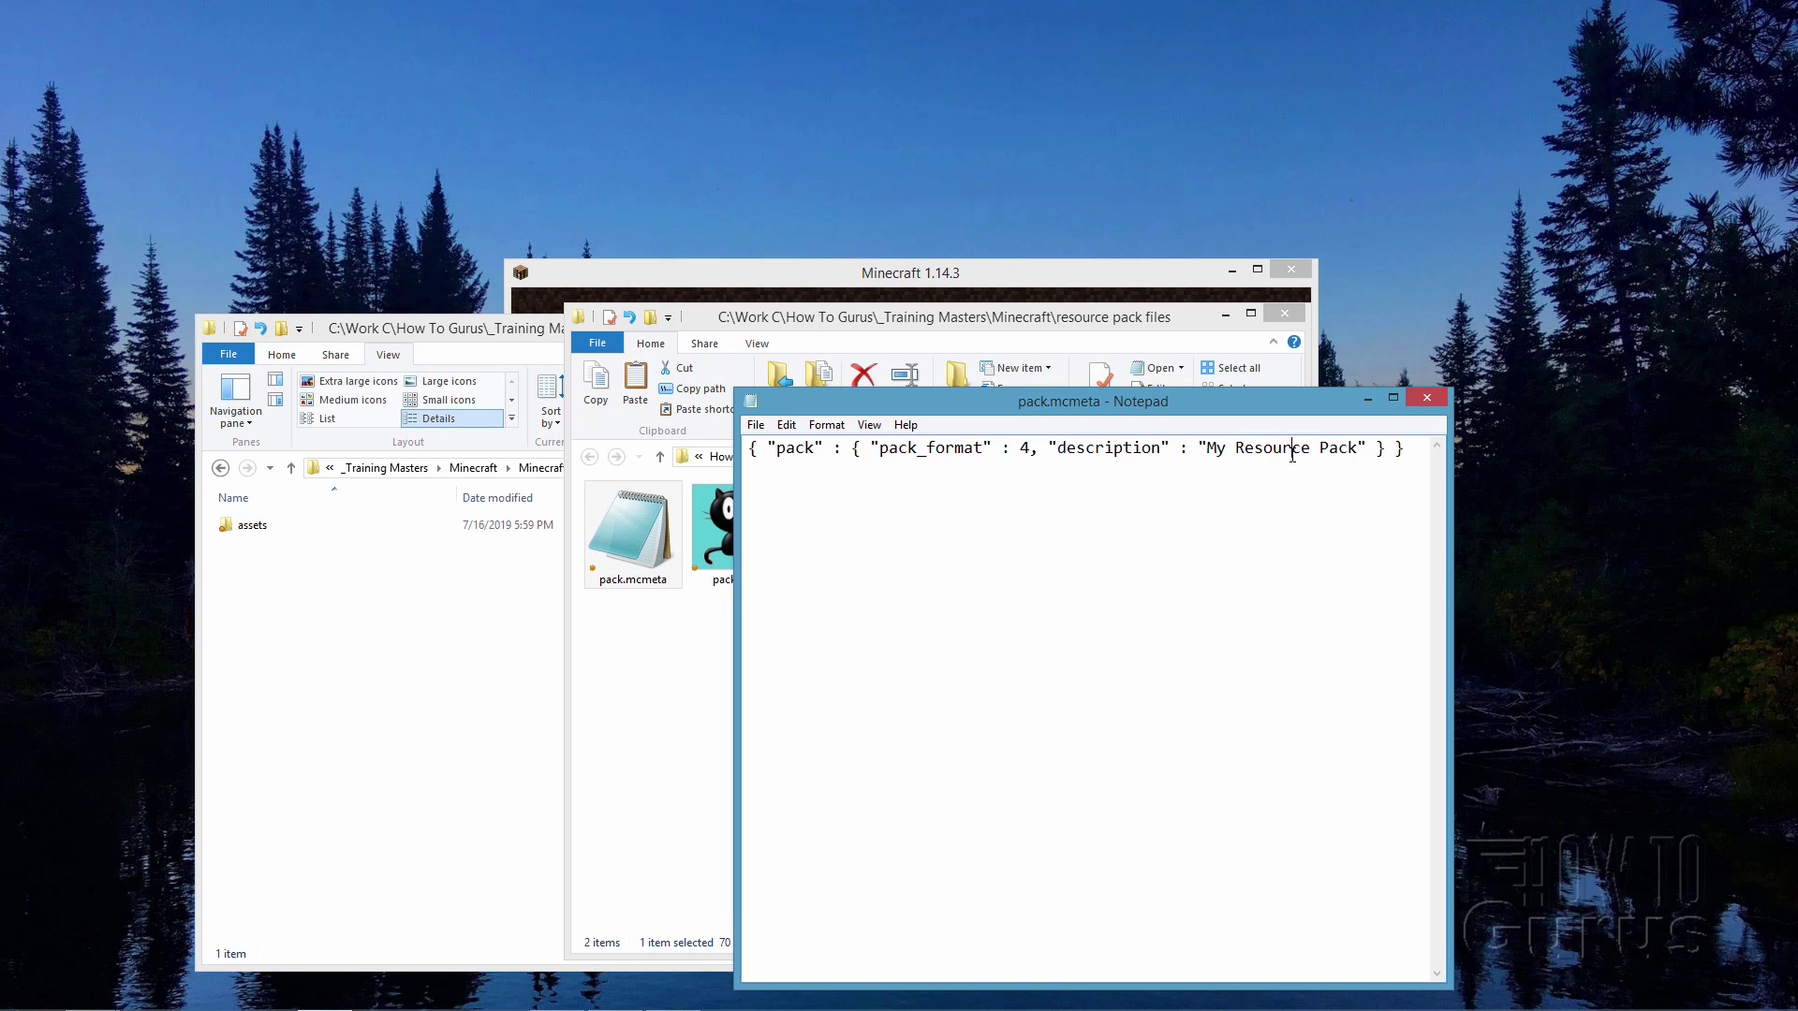
left_click_drag(1212, 449, 1281, 451)
left_click(1216, 450)
left_click(1428, 398)
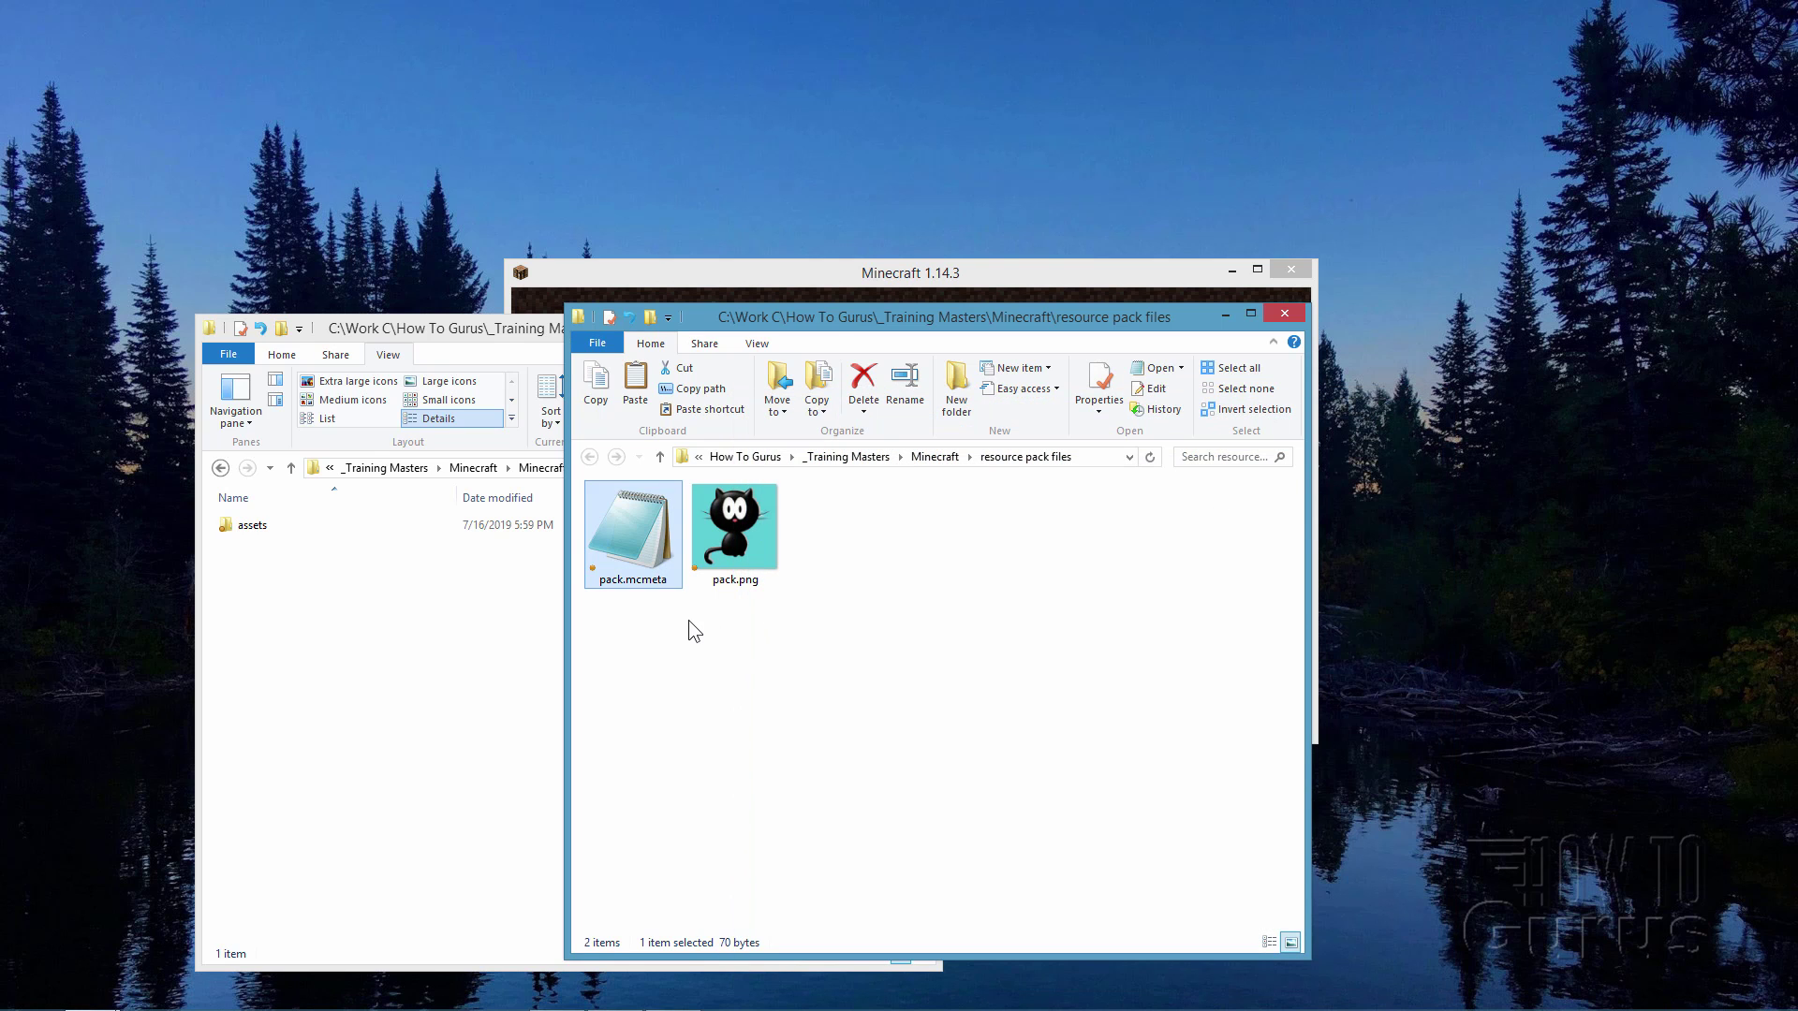
left_click(688, 631)
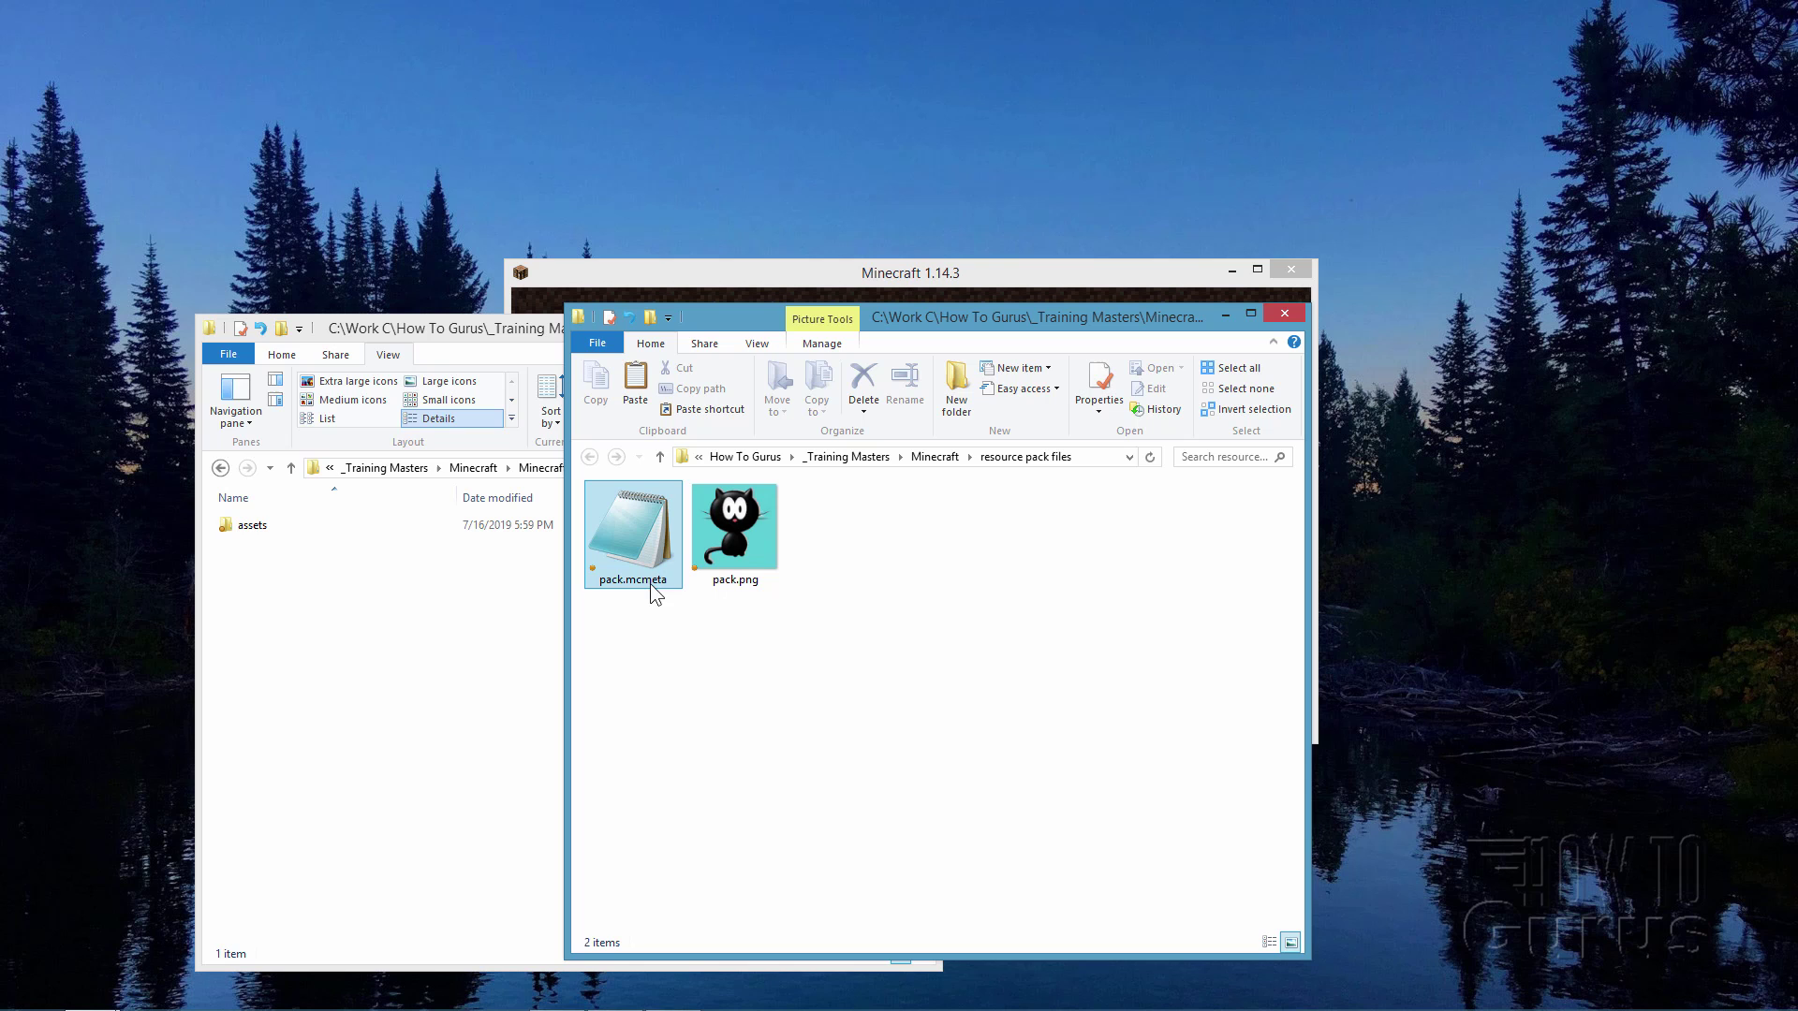
double_click(649, 551)
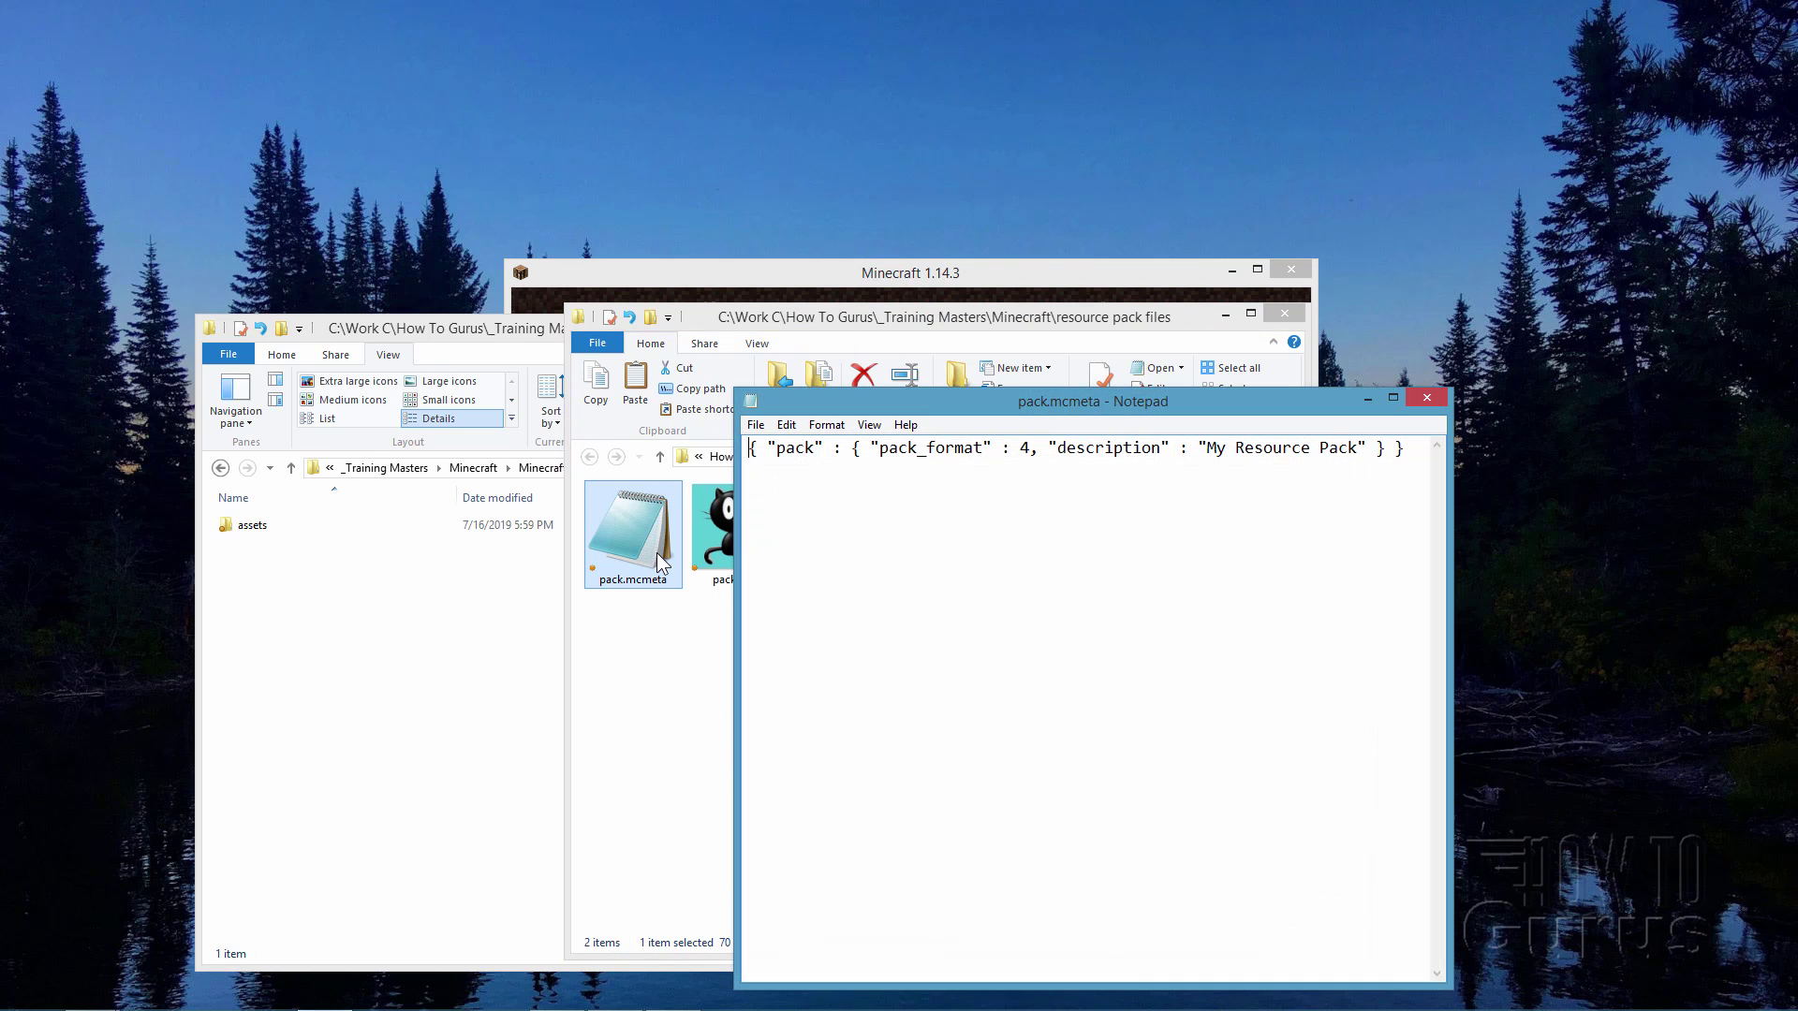
left_click_drag(909, 389, 879, 296)
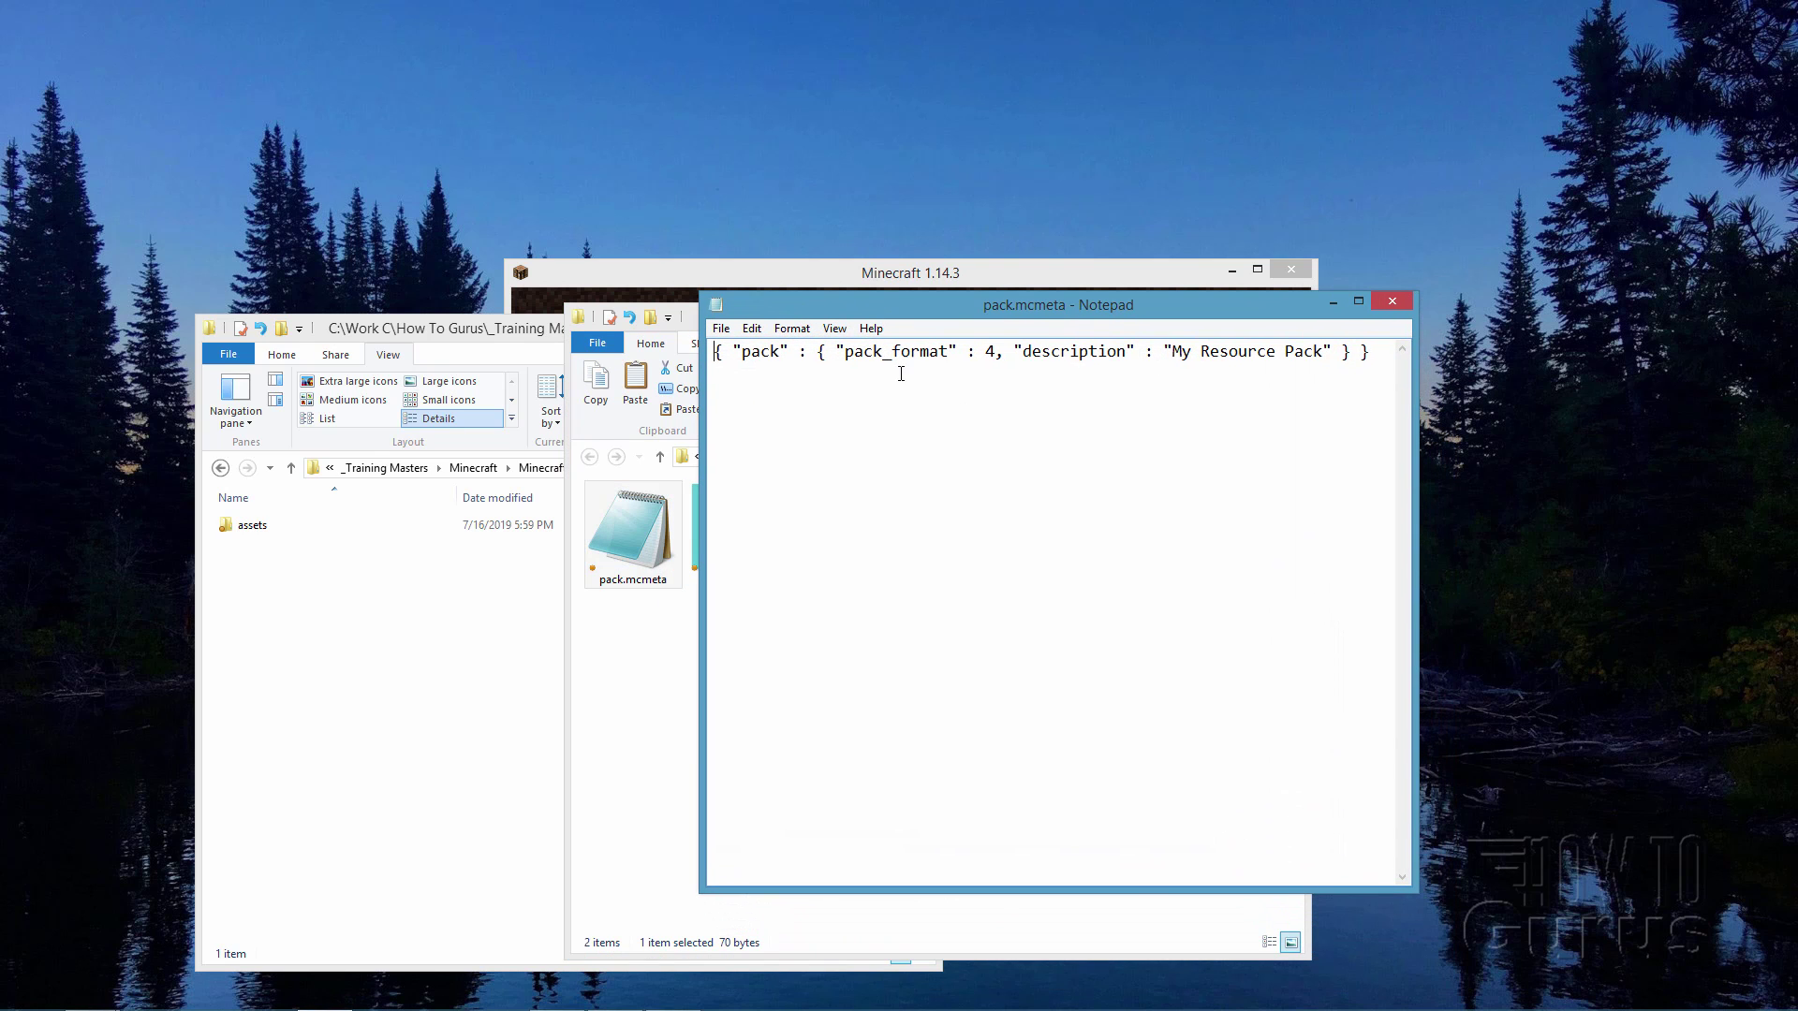
left_click(720, 330)
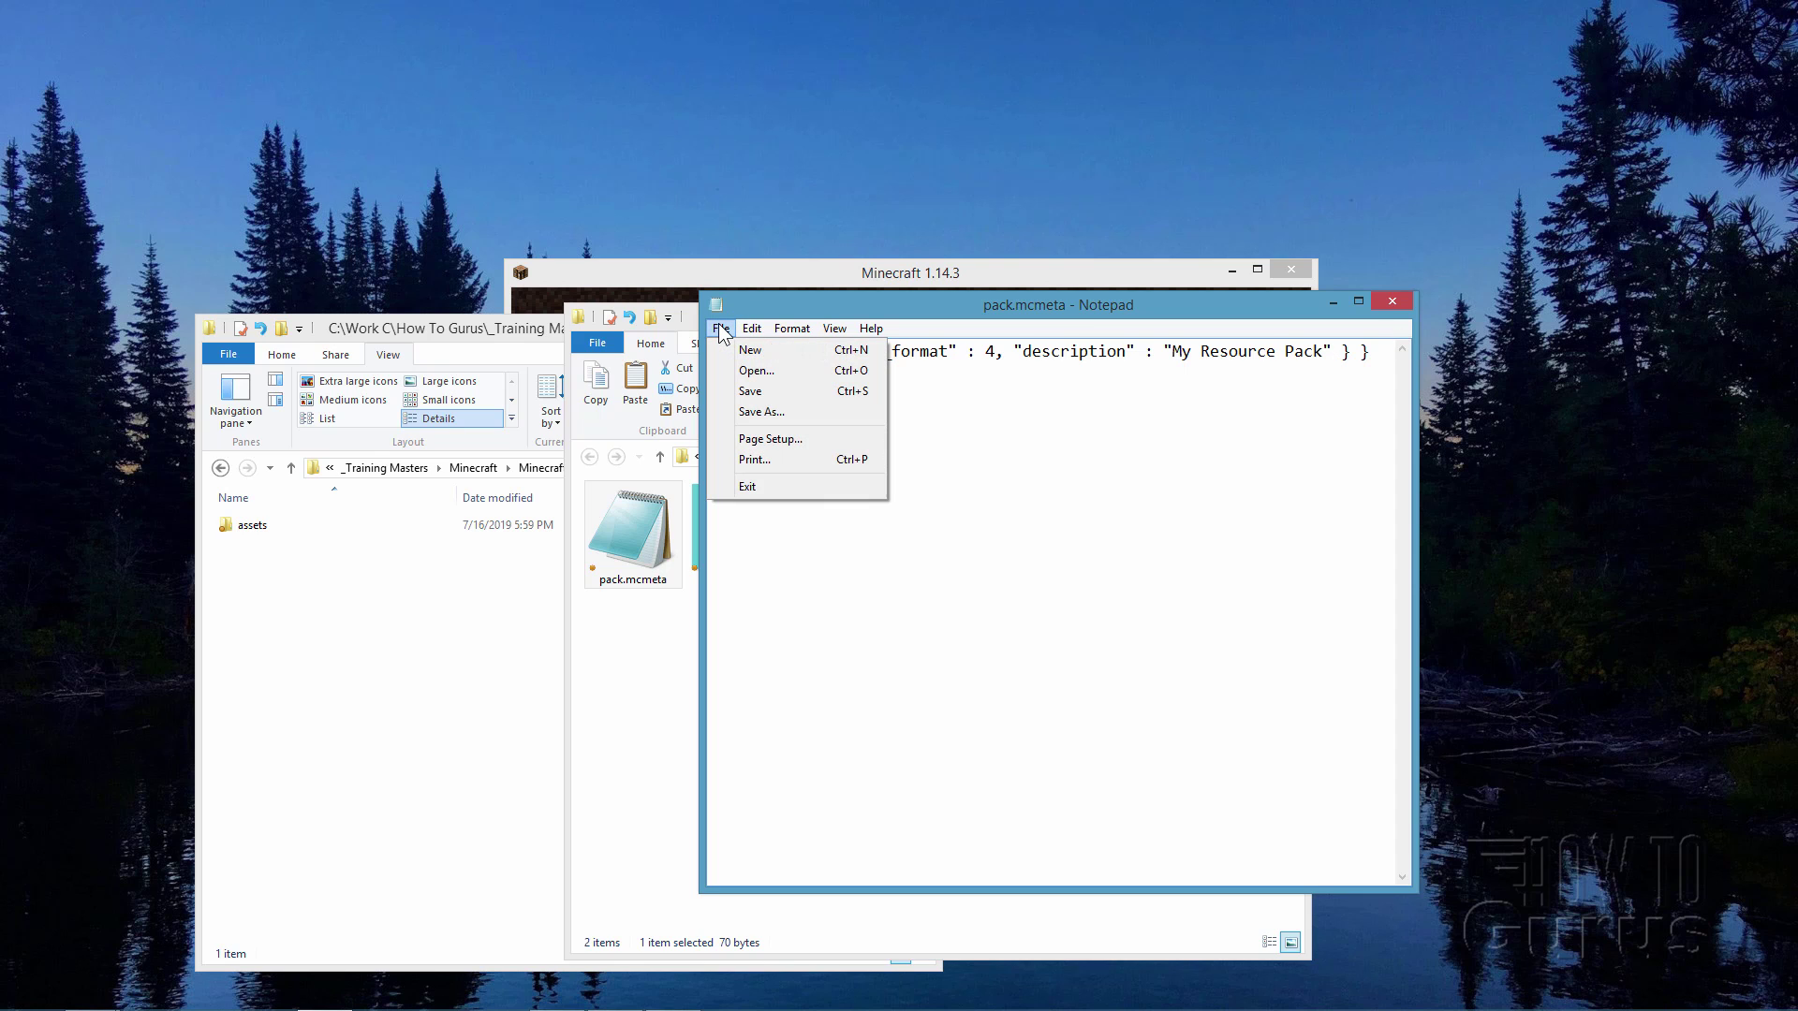
left_click(760, 411)
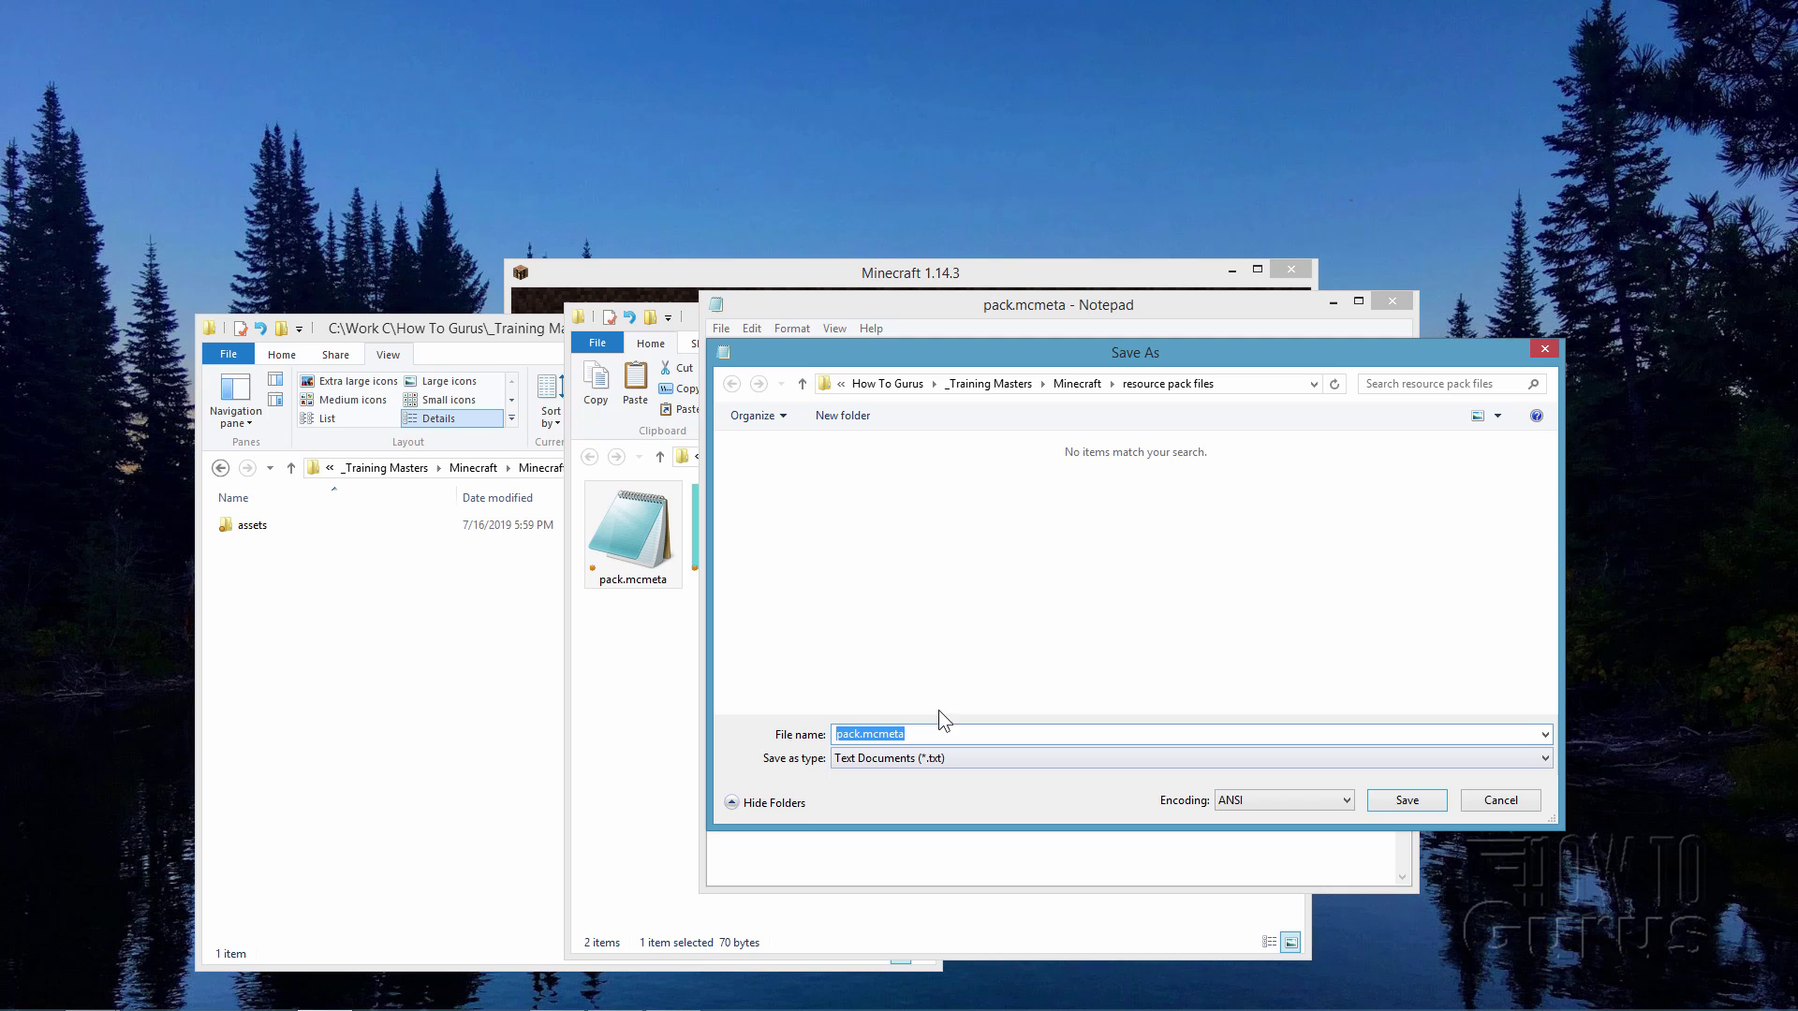
left_click(896, 760)
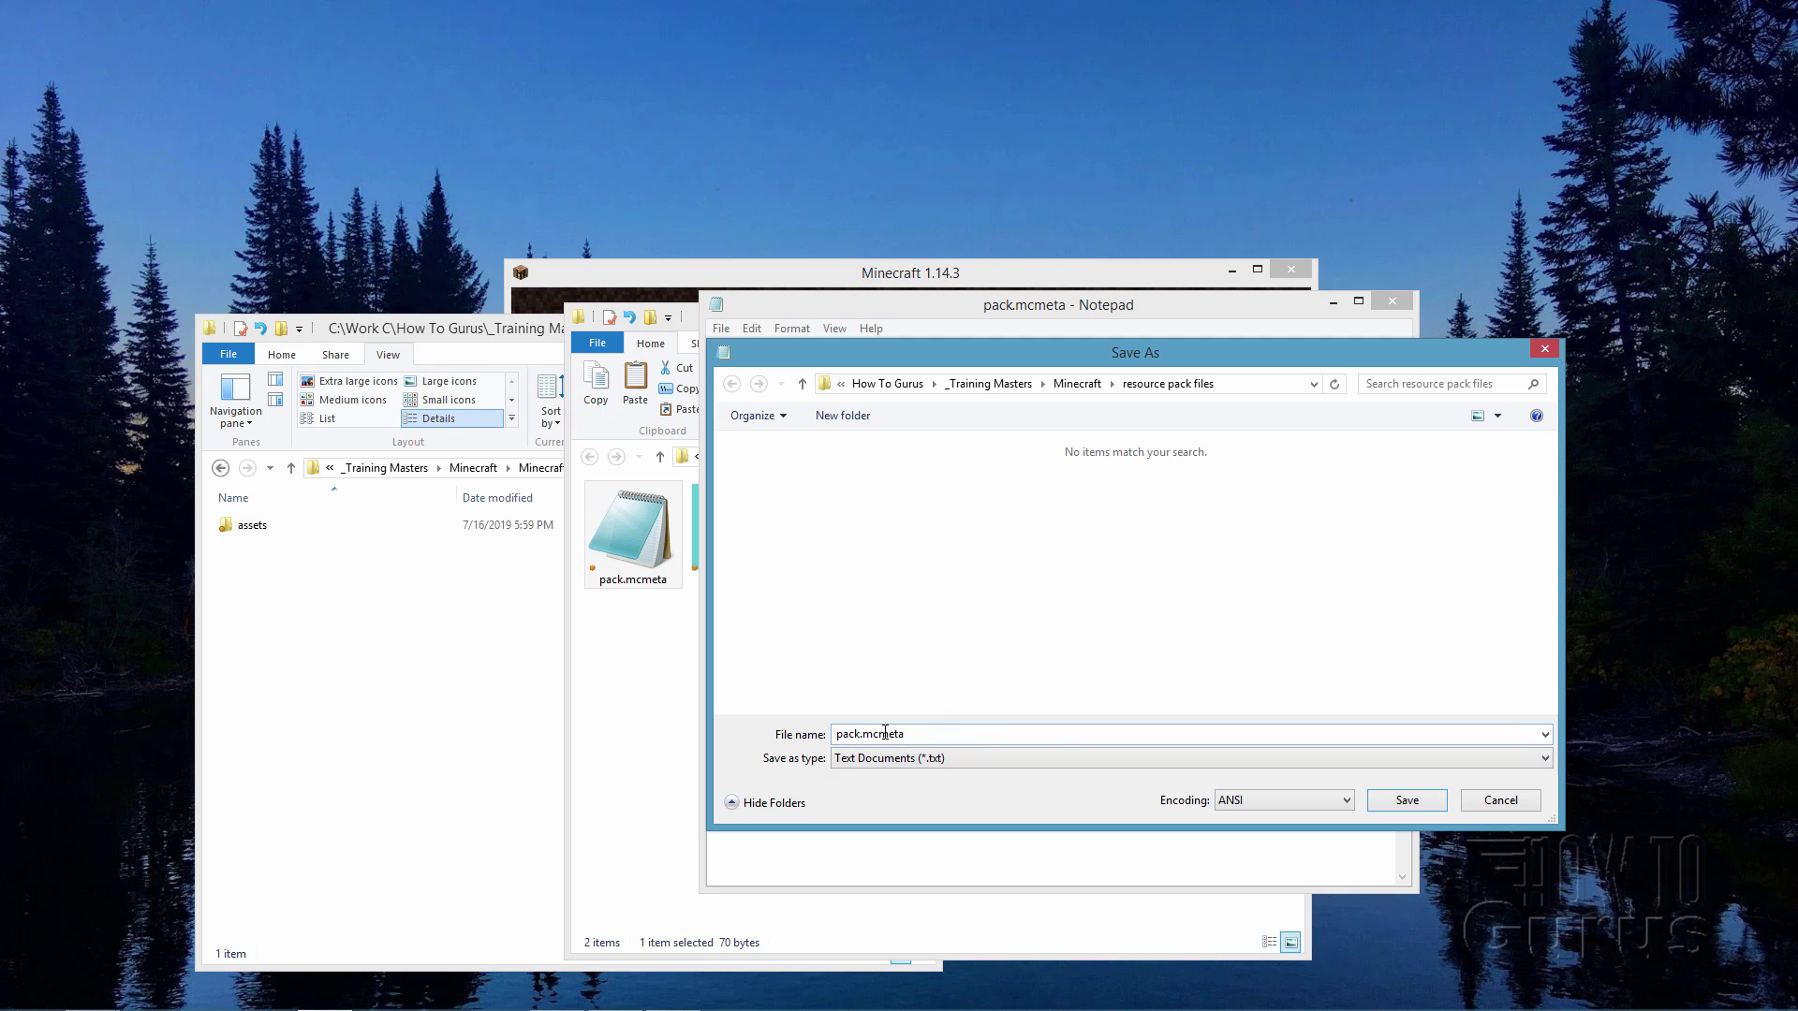
double_click(933, 731)
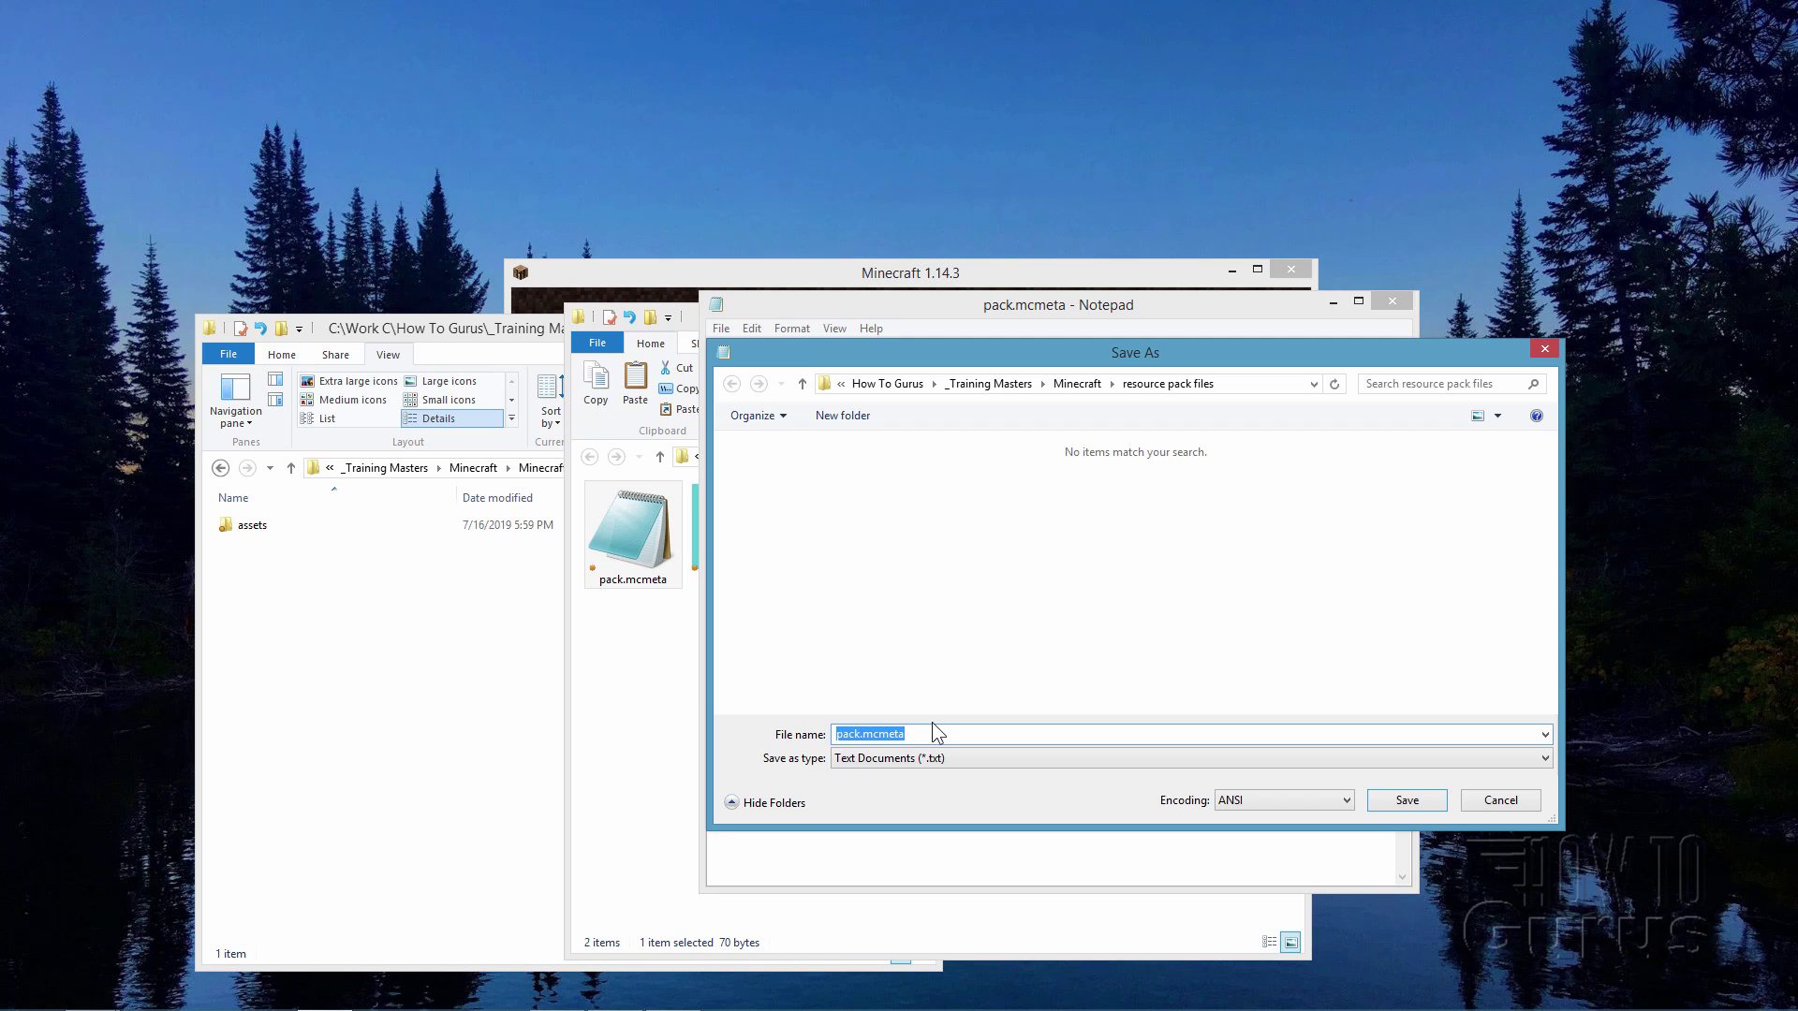
left_click(920, 733)
type("xt")
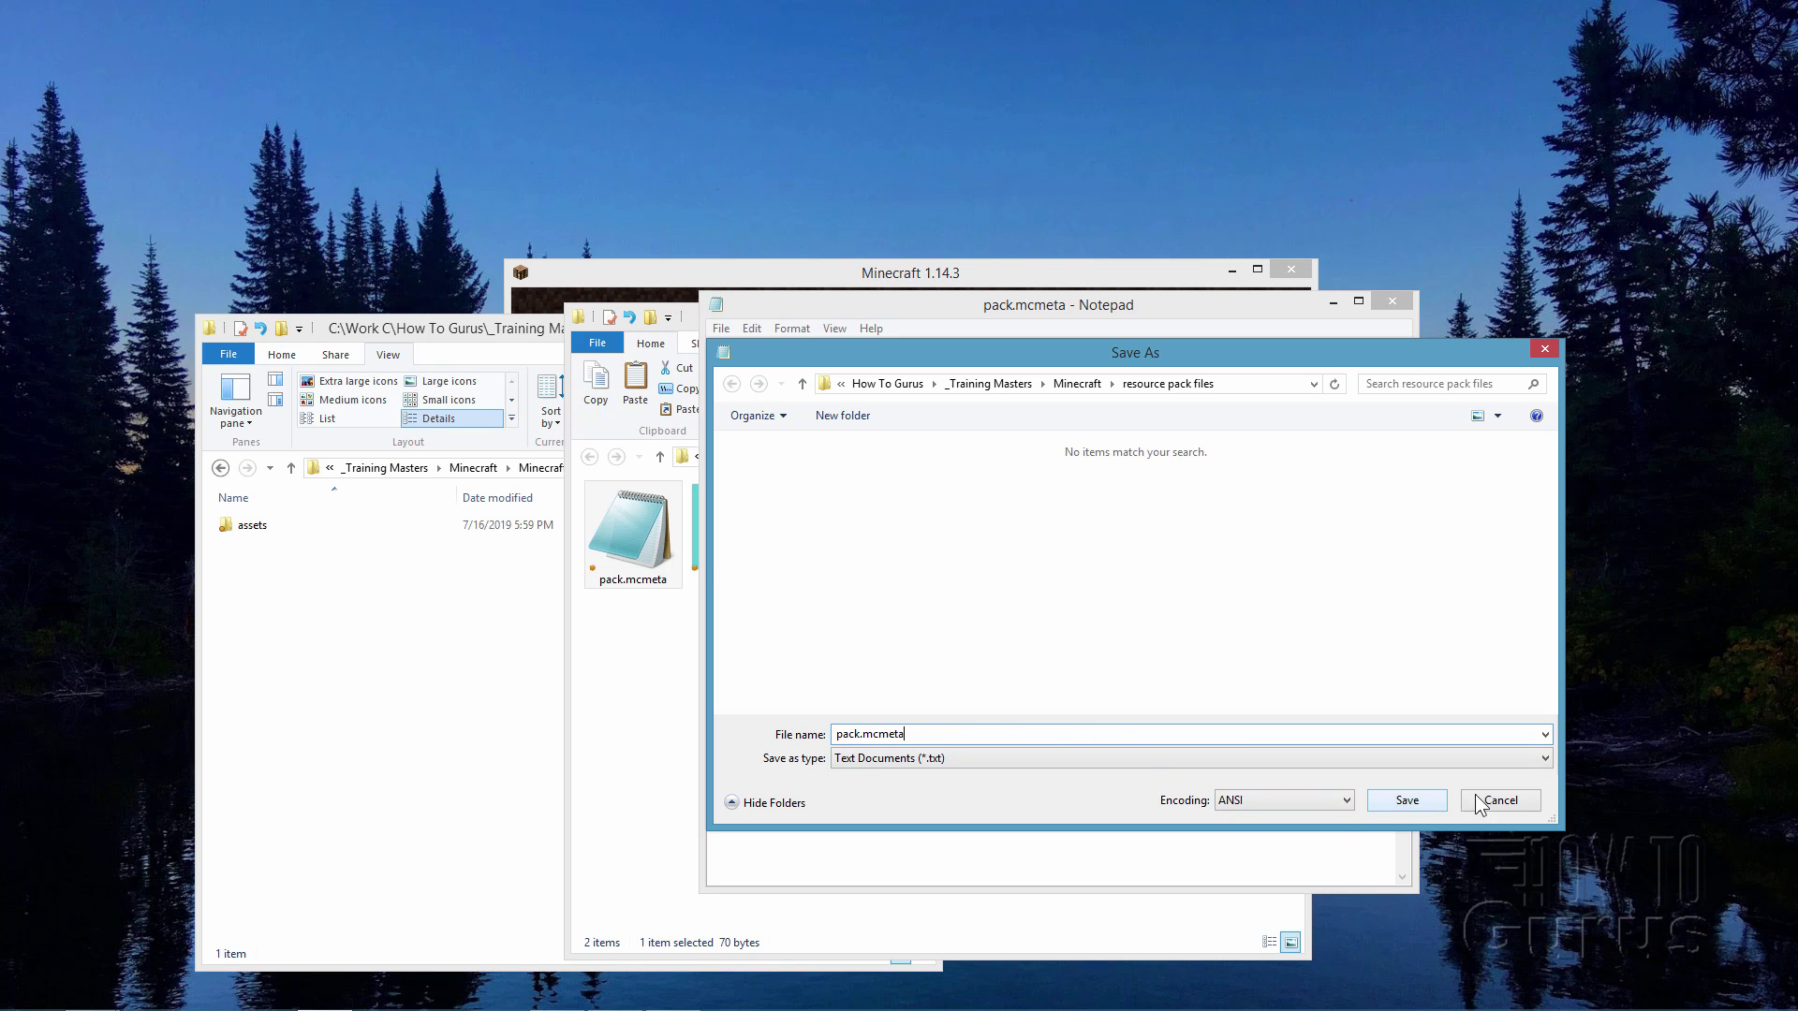
left_click(1505, 804)
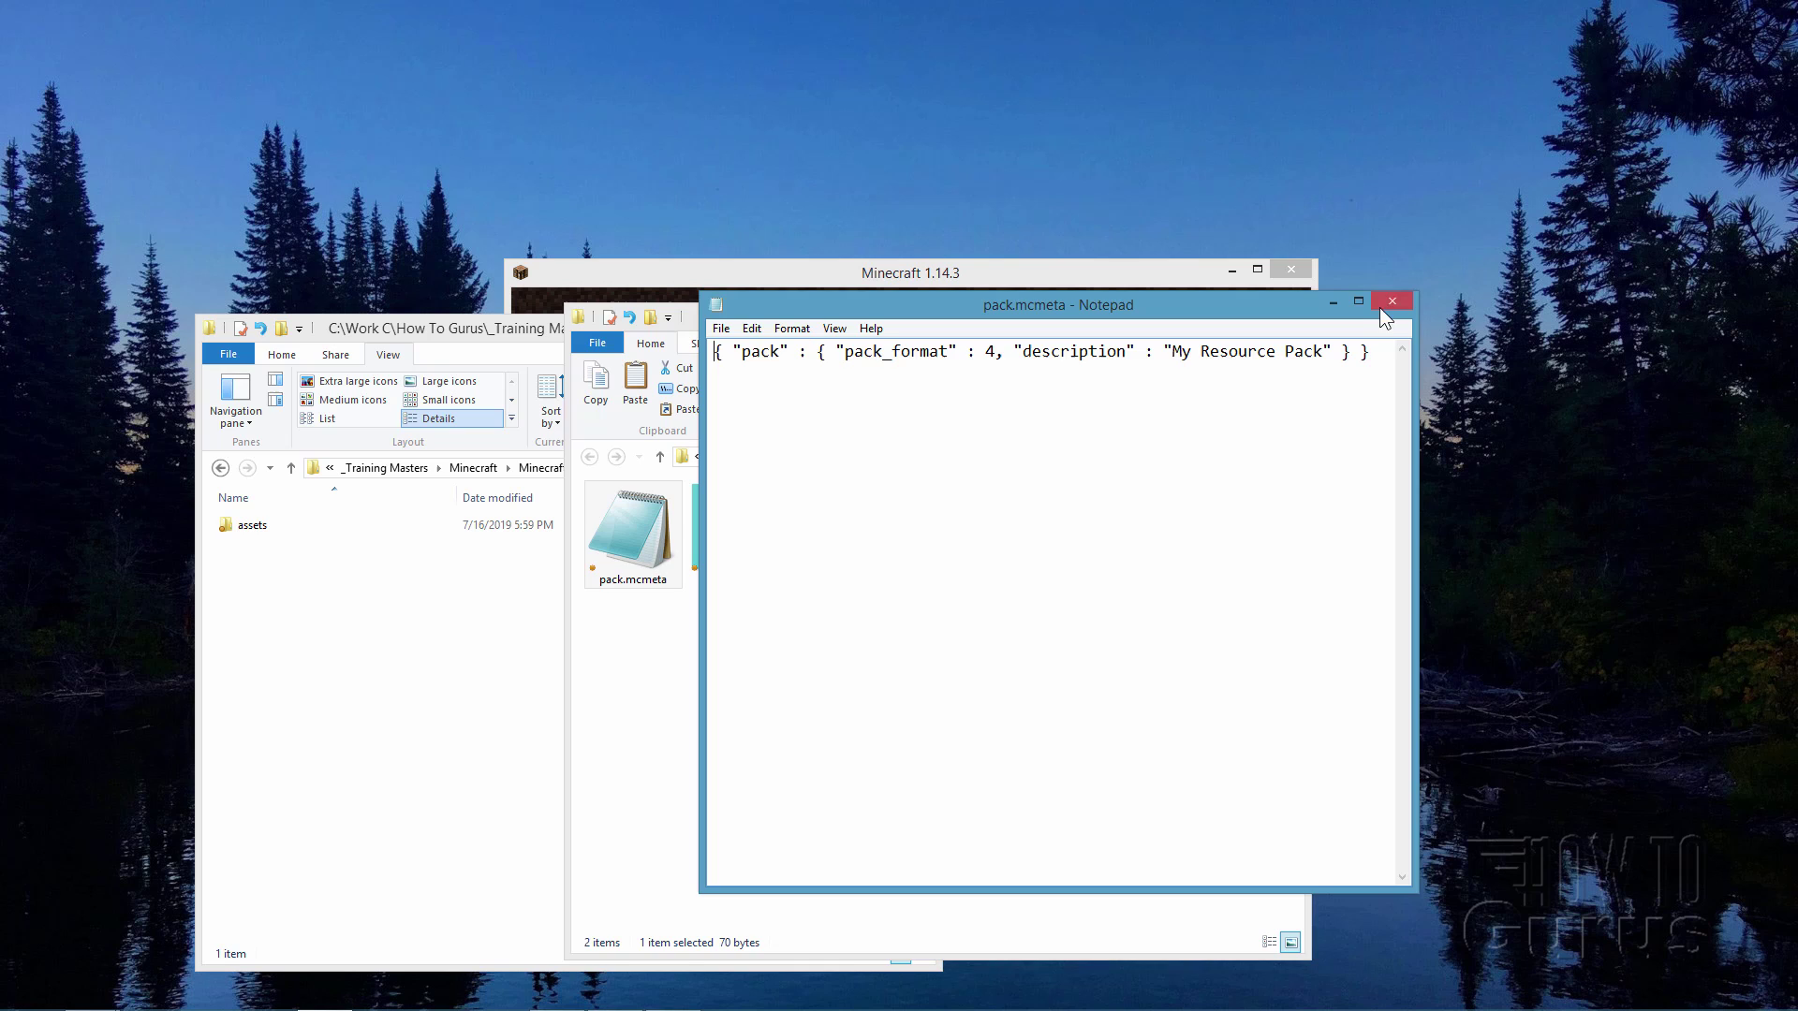
Step: Close Notepad, move pack.mcmeta and pack.png into Minecraft Resource Packs, and close the emptied window
left_click(1391, 300)
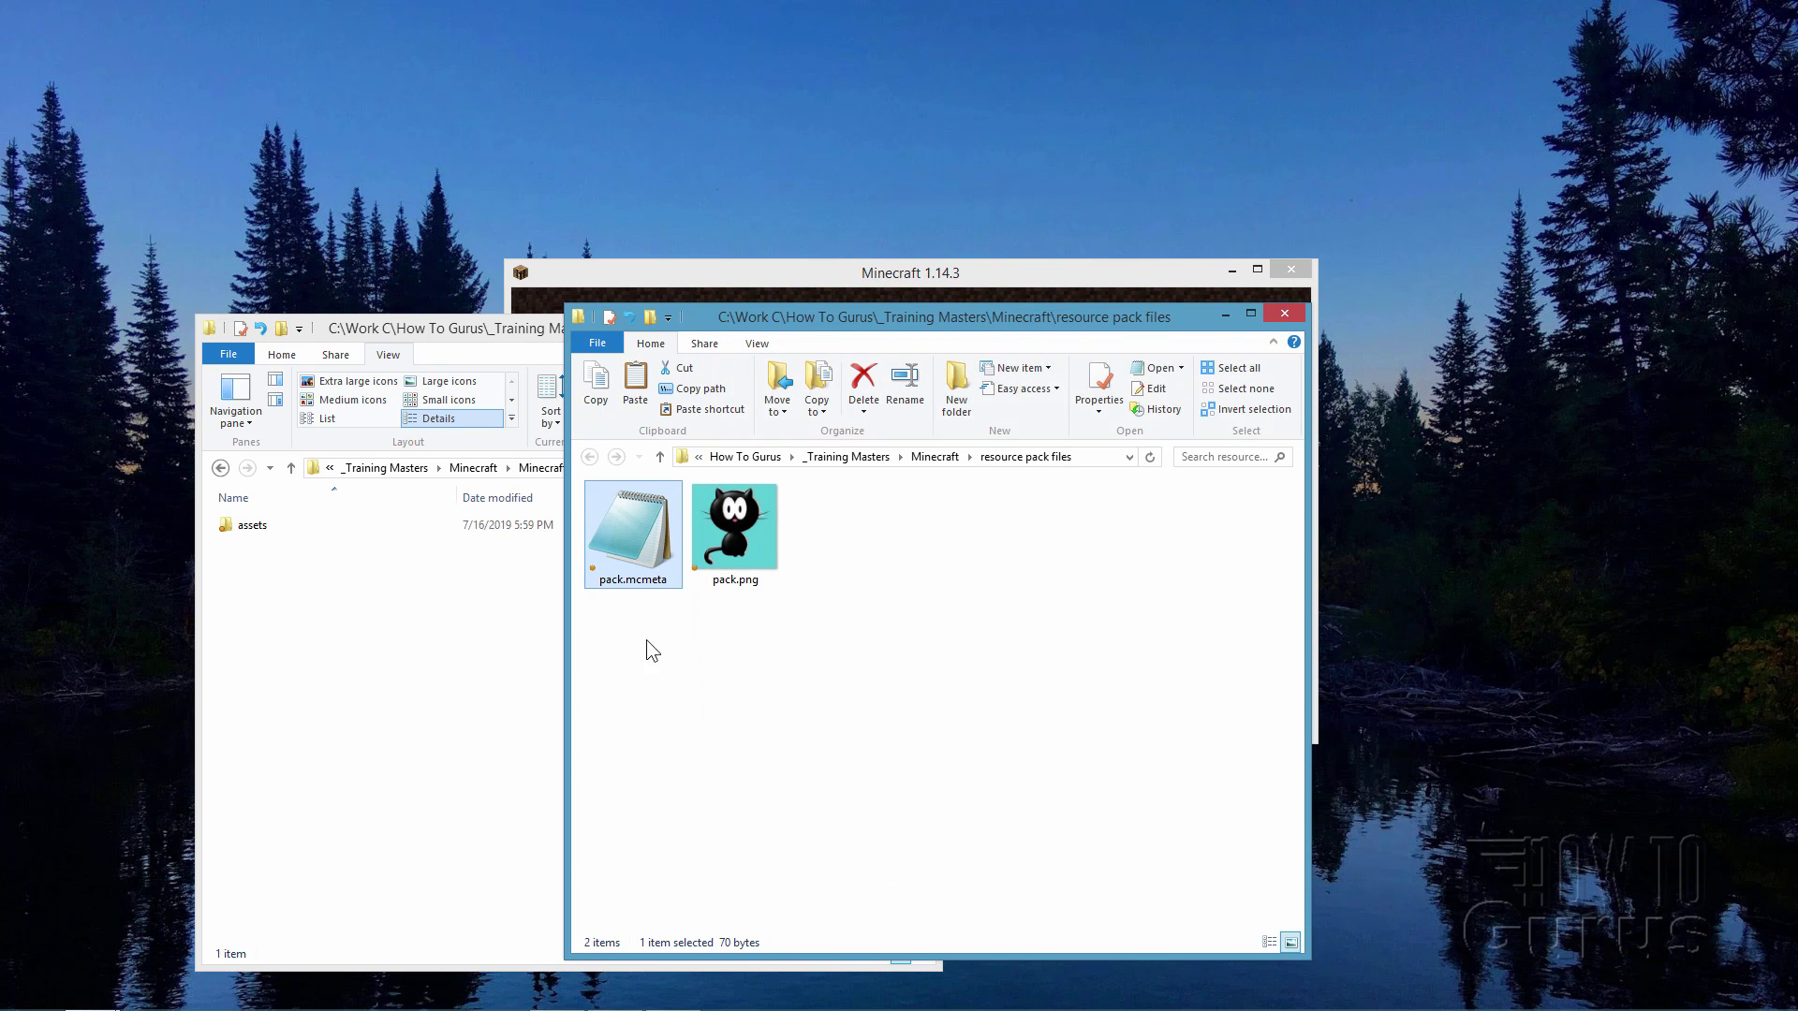
left_click(852, 672)
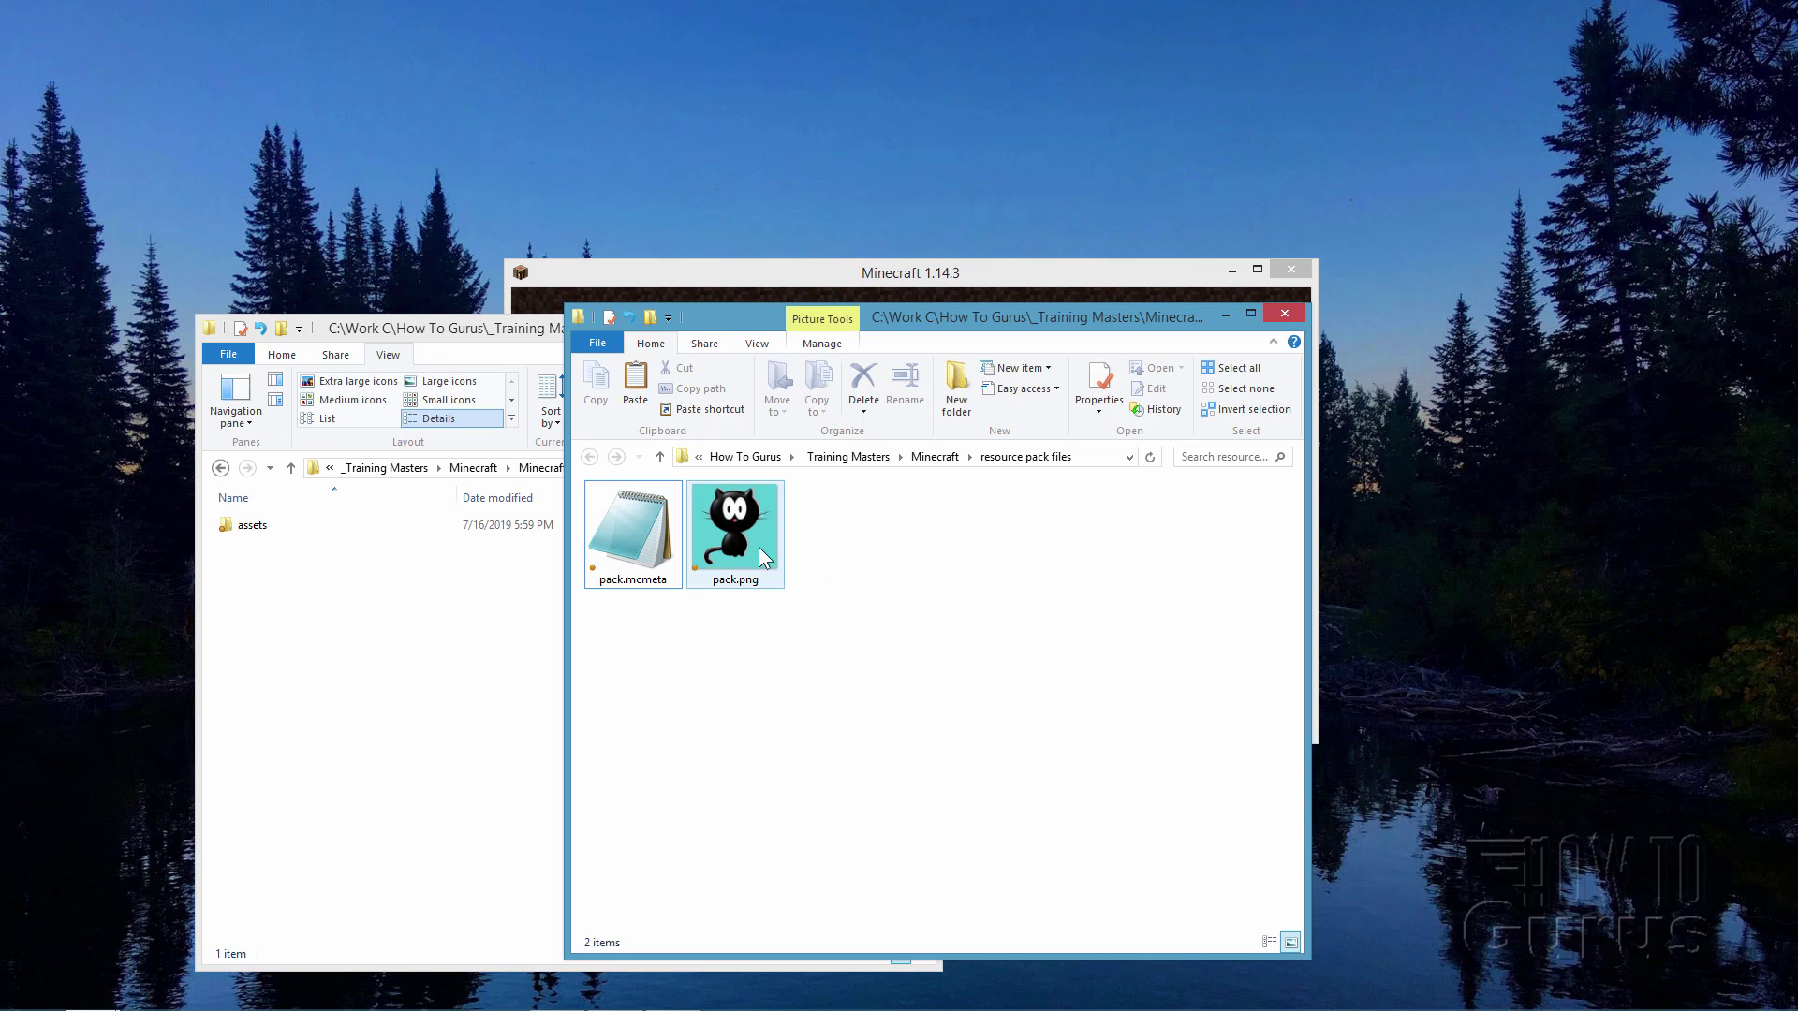
mouse_move(735, 528)
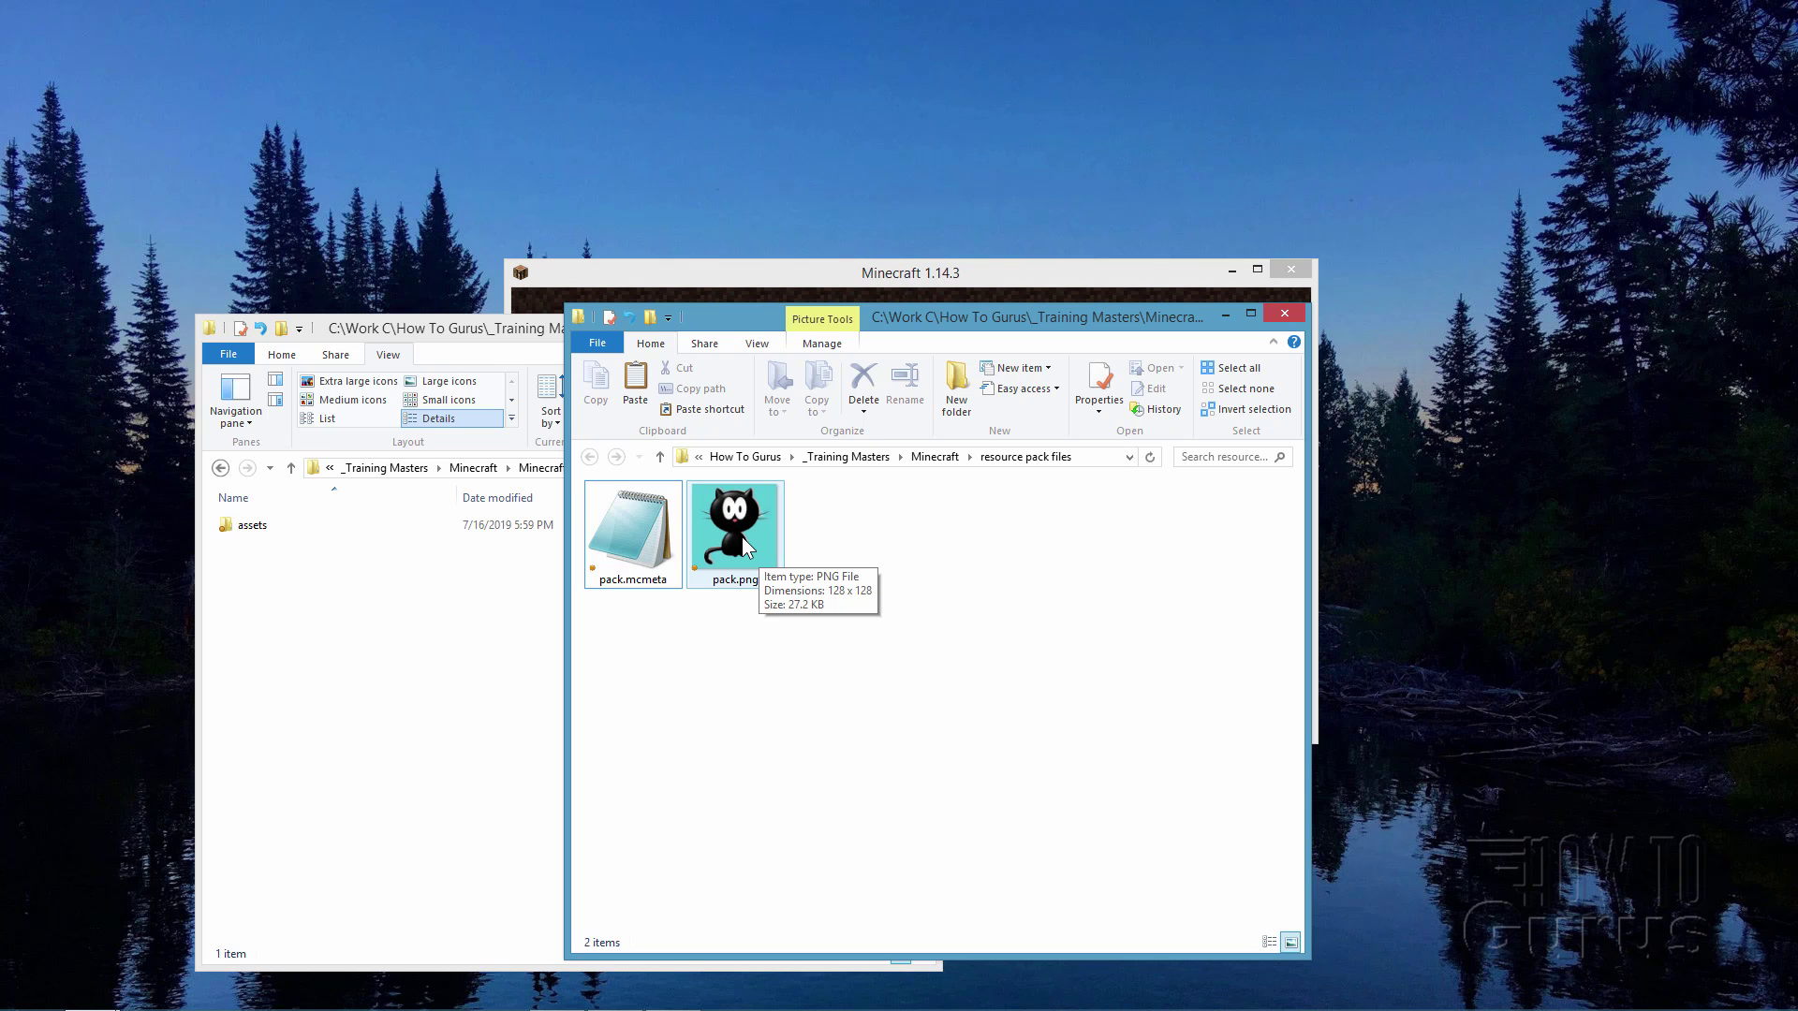
left_click_drag(591, 639, 612, 663)
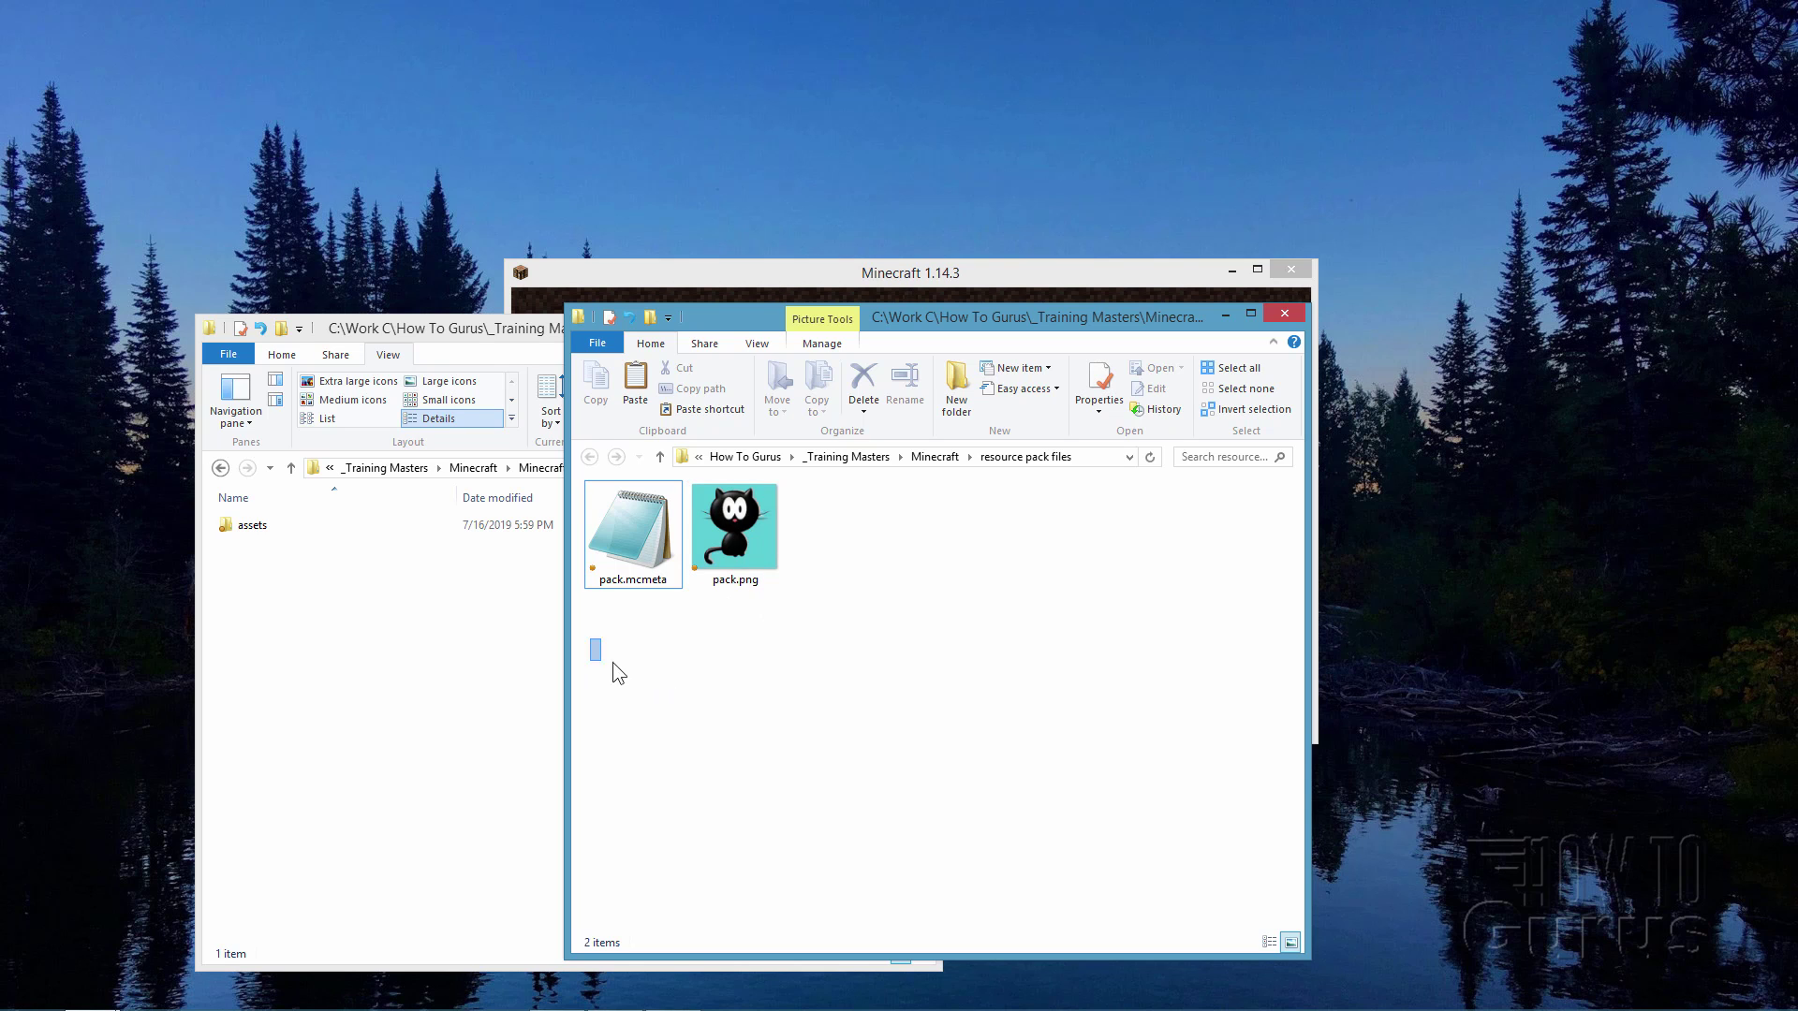
mouse_move(781, 623)
left_mouse_down()
mouse_move(643, 552)
mouse_move(375, 619)
left_mouse_up()
left_click(1027, 622)
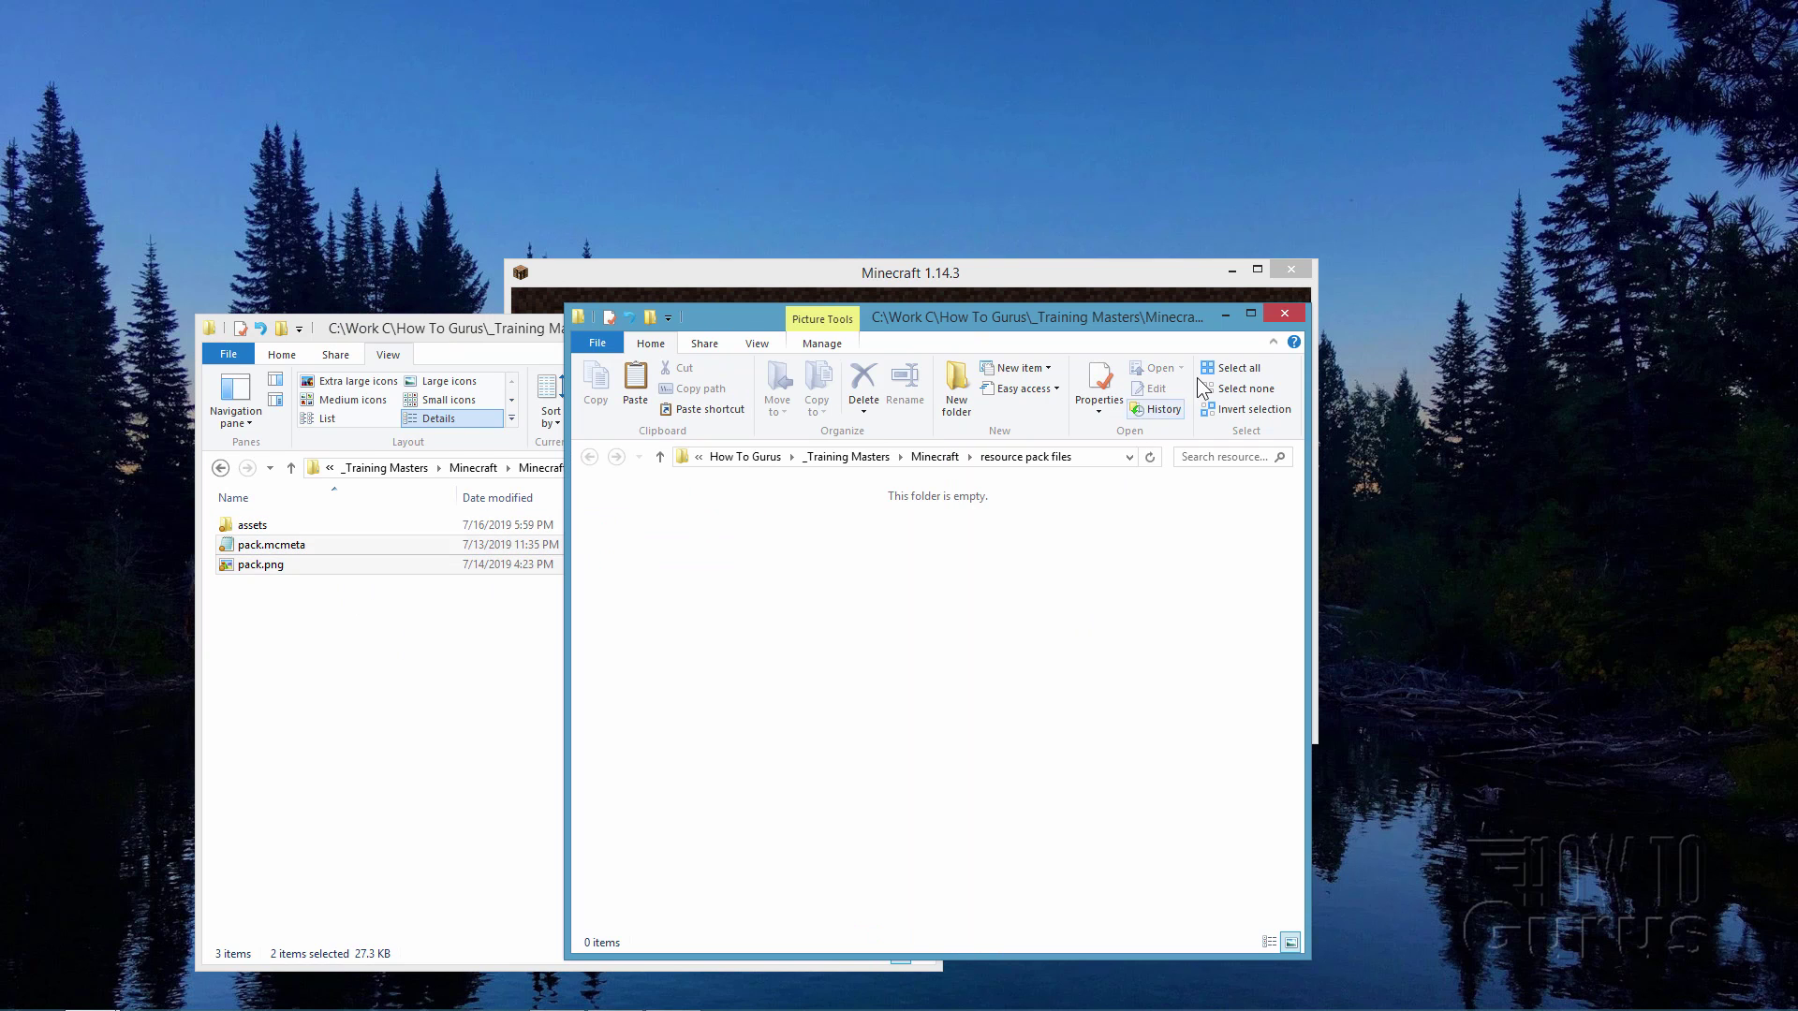
left_click(1290, 304)
Step: Reposition the Explorer window and select assets, pack.mcmeta and pack.png together
left_click(281, 597)
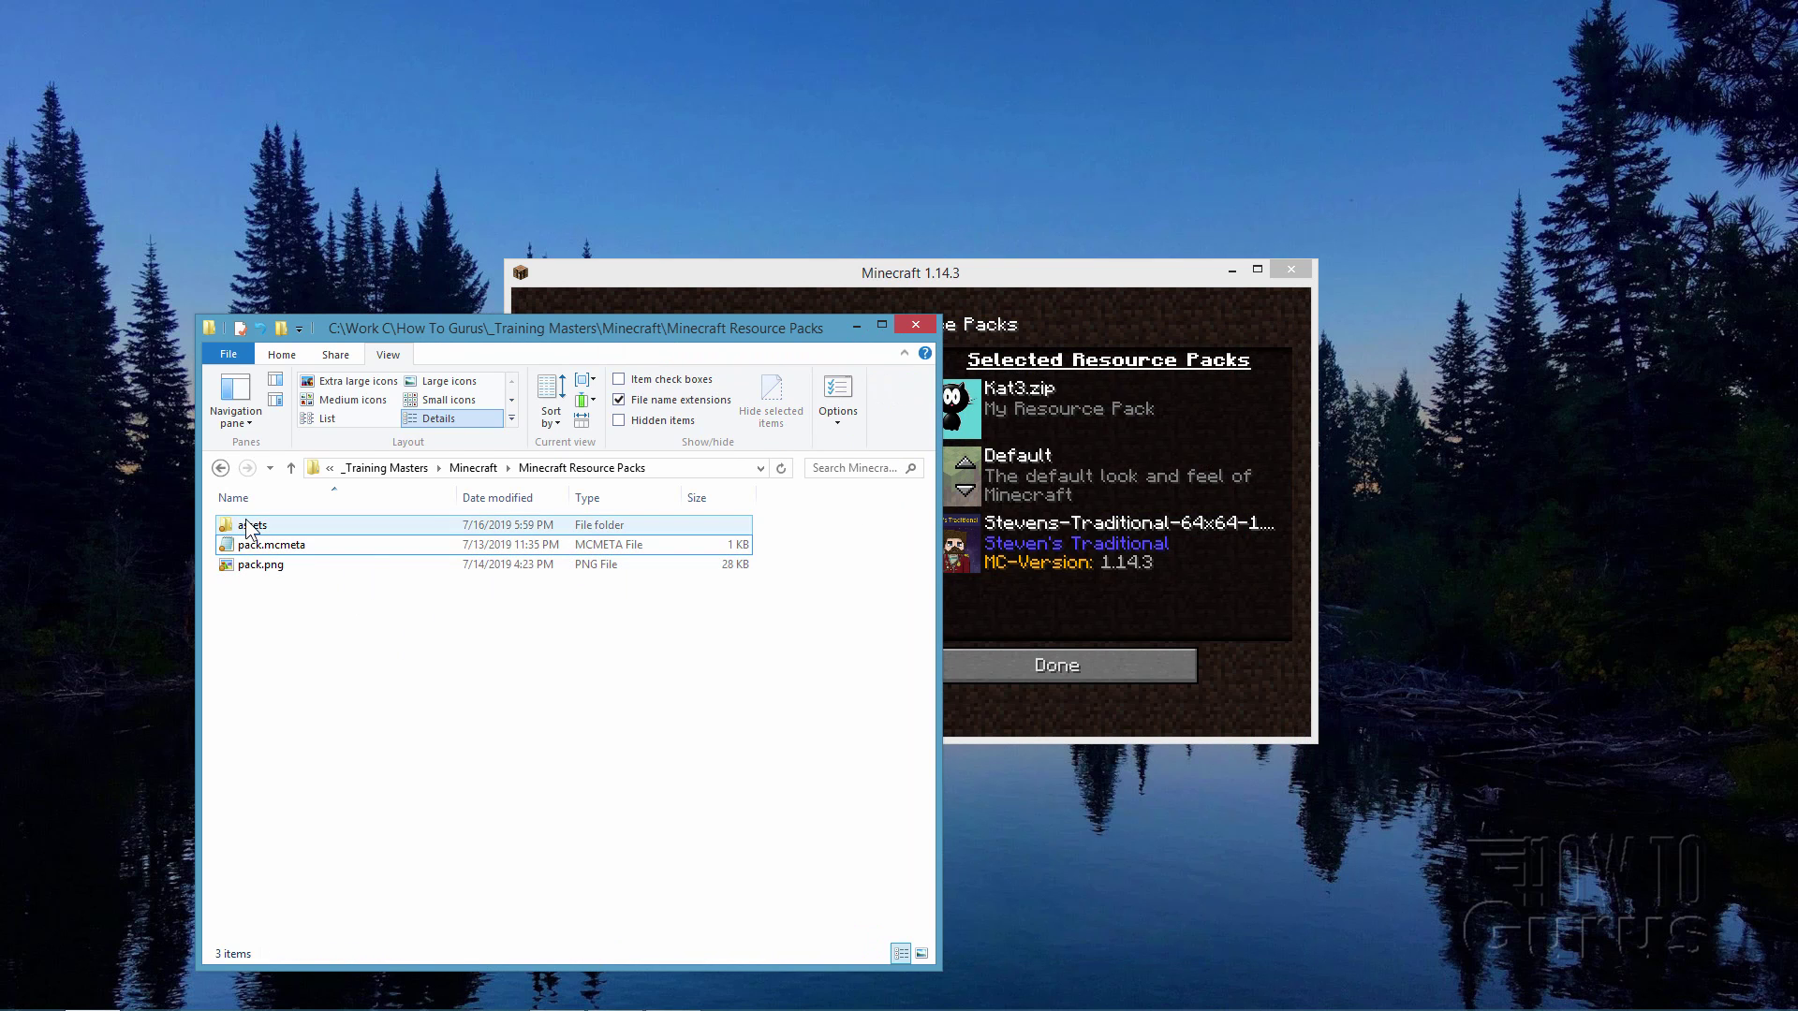
left_click(241, 563)
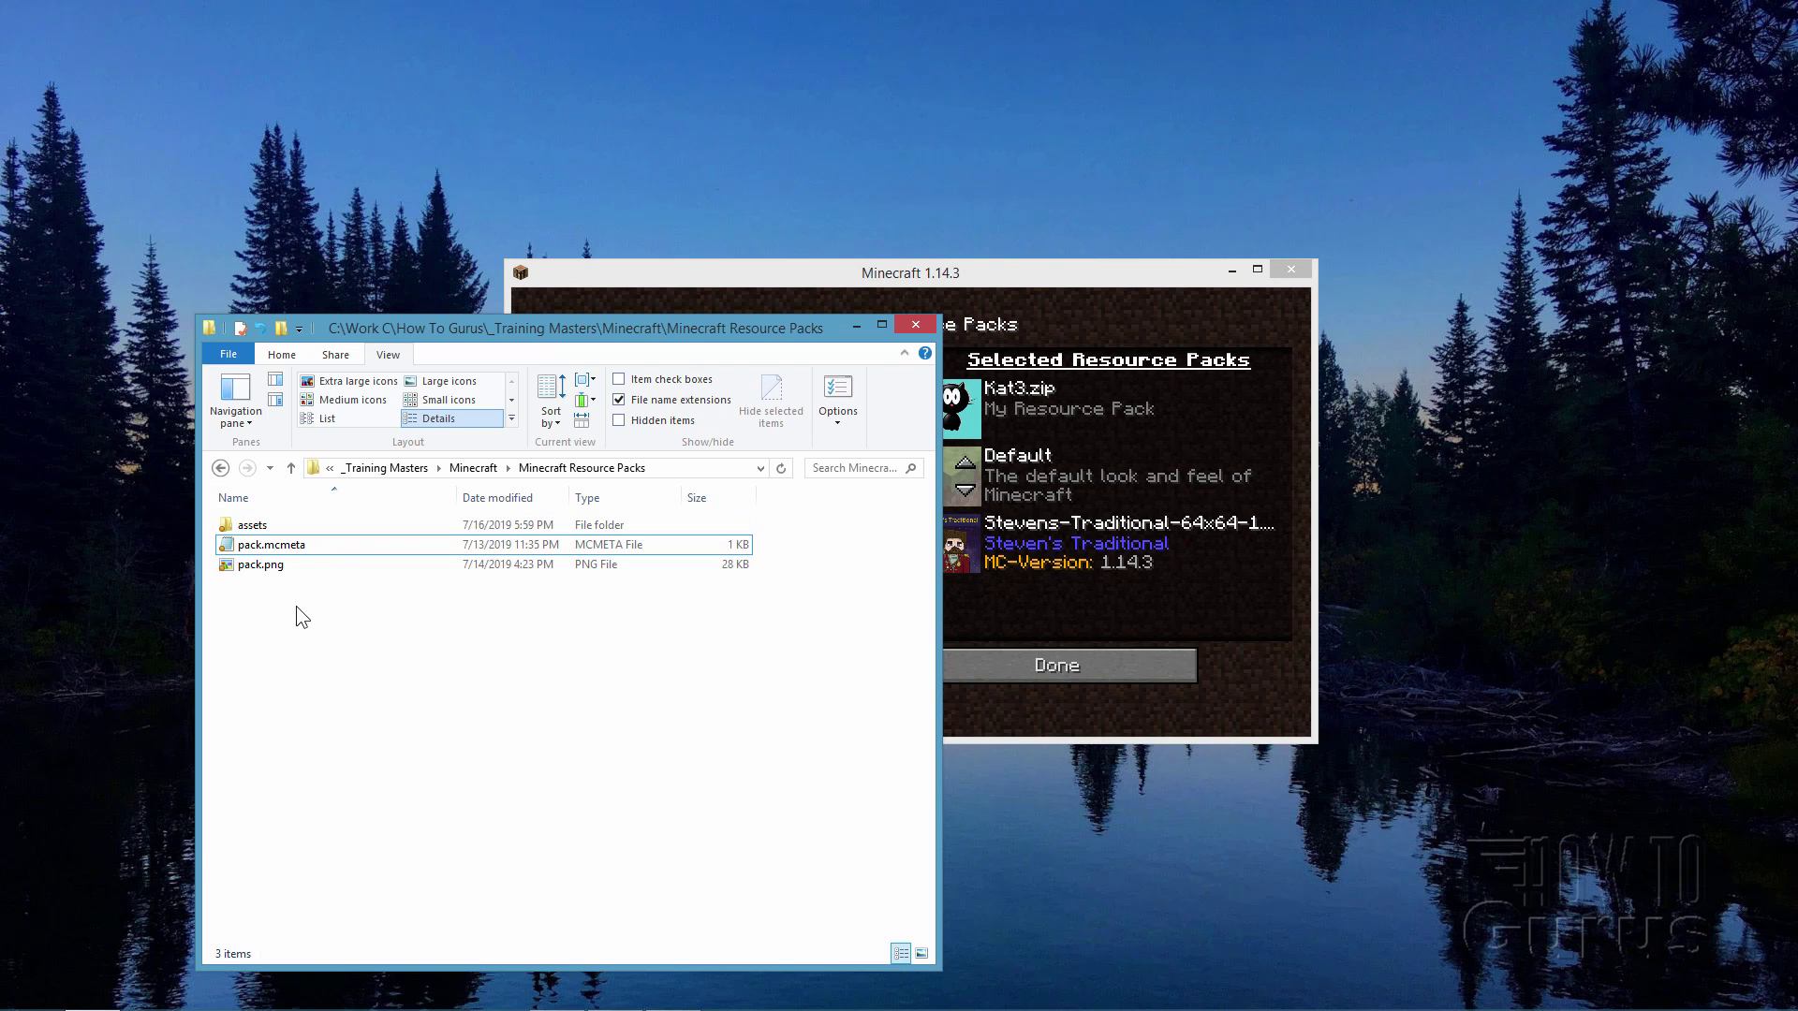
left_click_drag(745, 334, 657, 303)
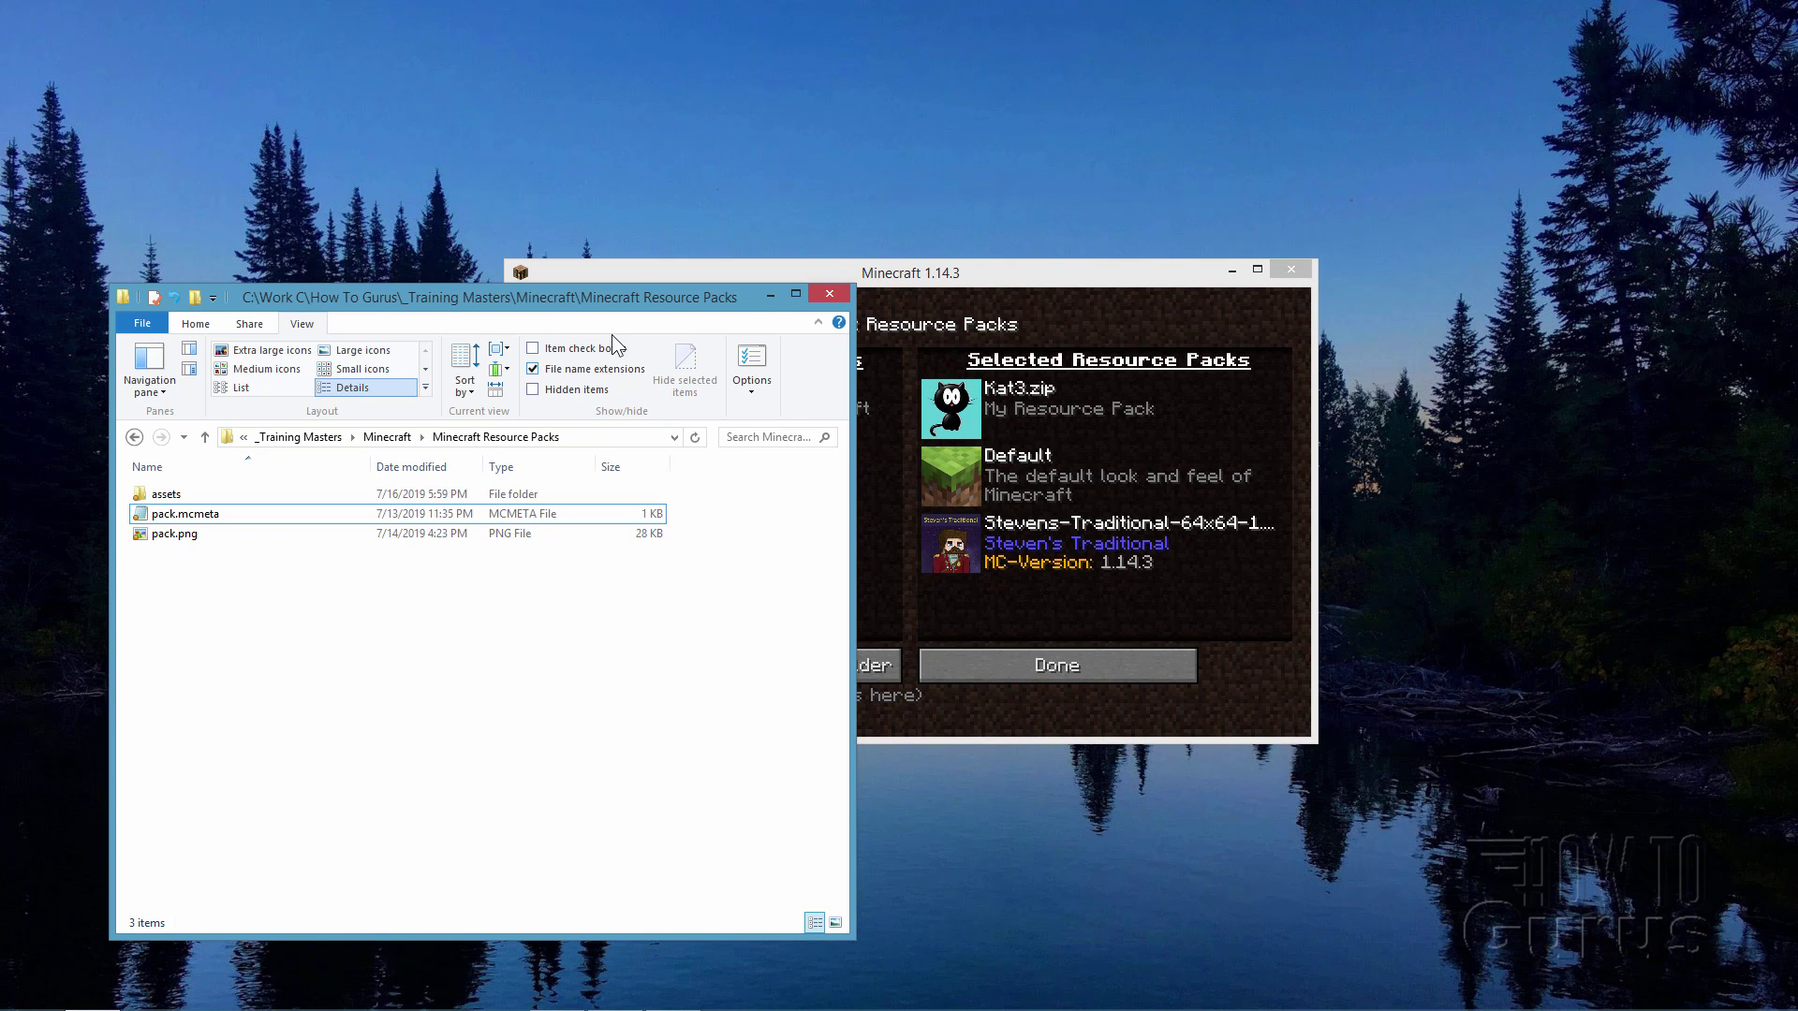
mouse_move(627, 289)
left_mouse_down()
mouse_move(626, 312)
mouse_move(675, 336)
left_mouse_up()
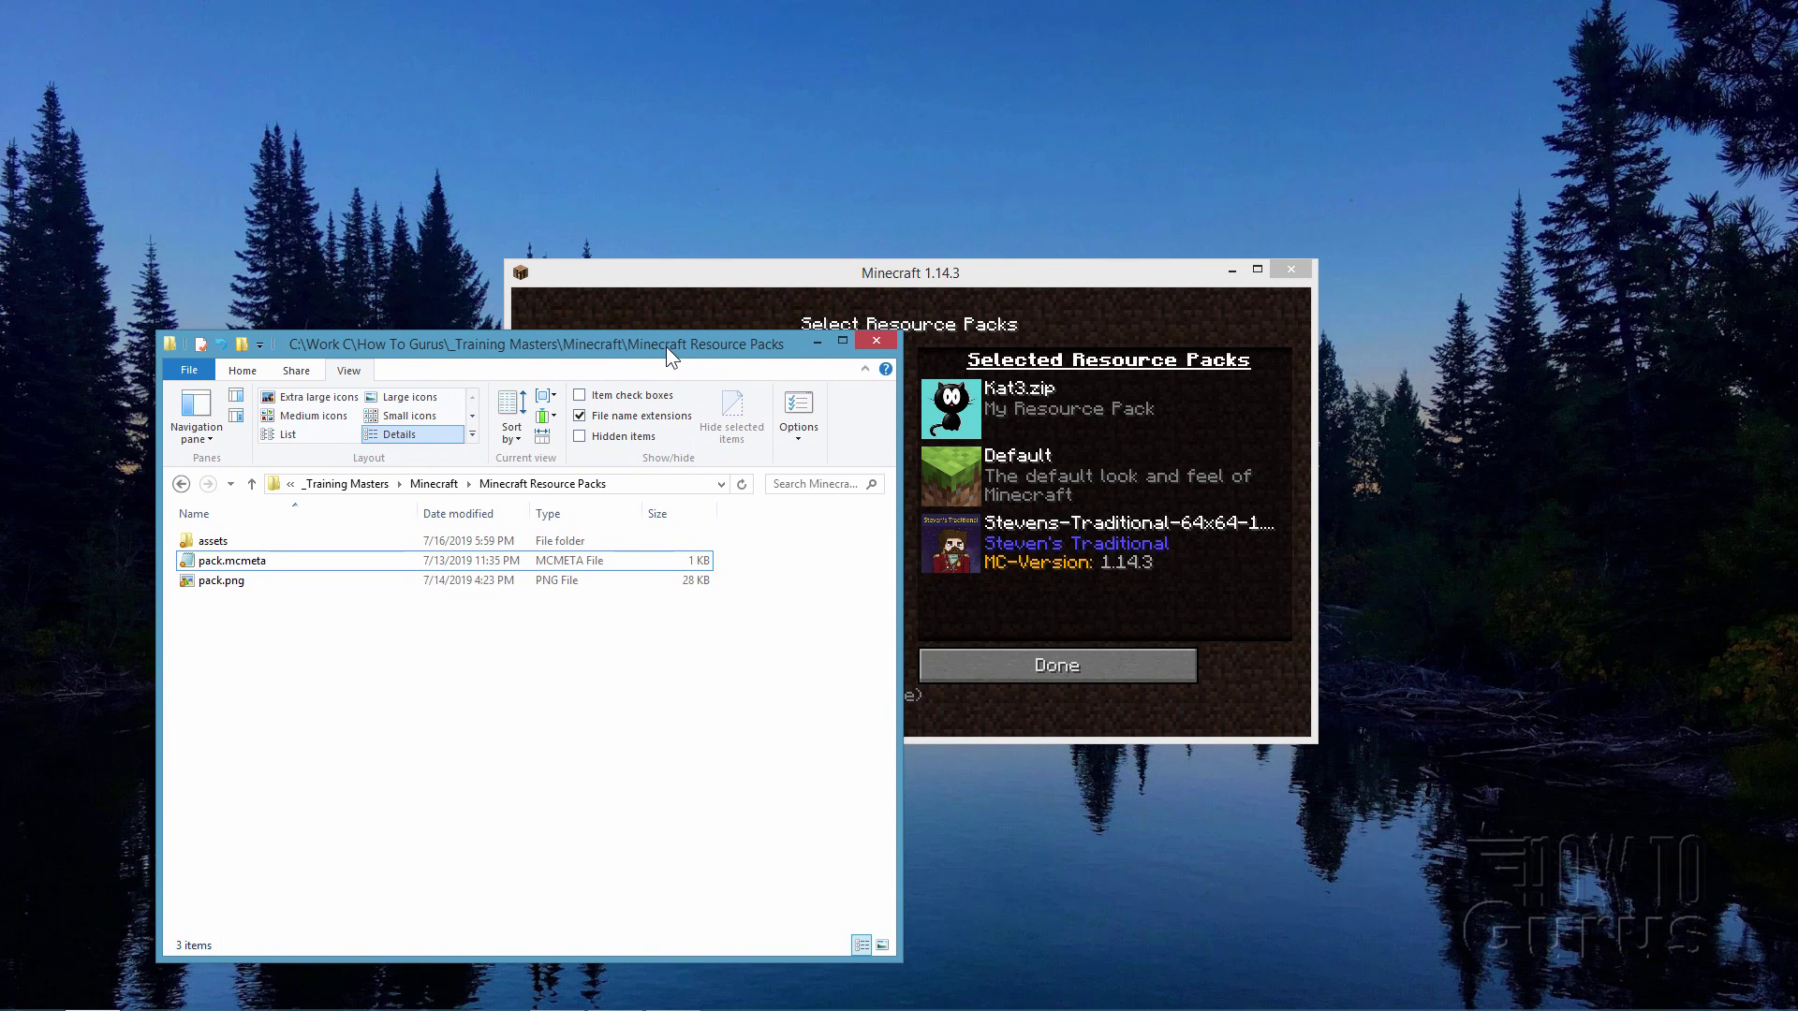
left_click_drag(560, 609, 232, 539)
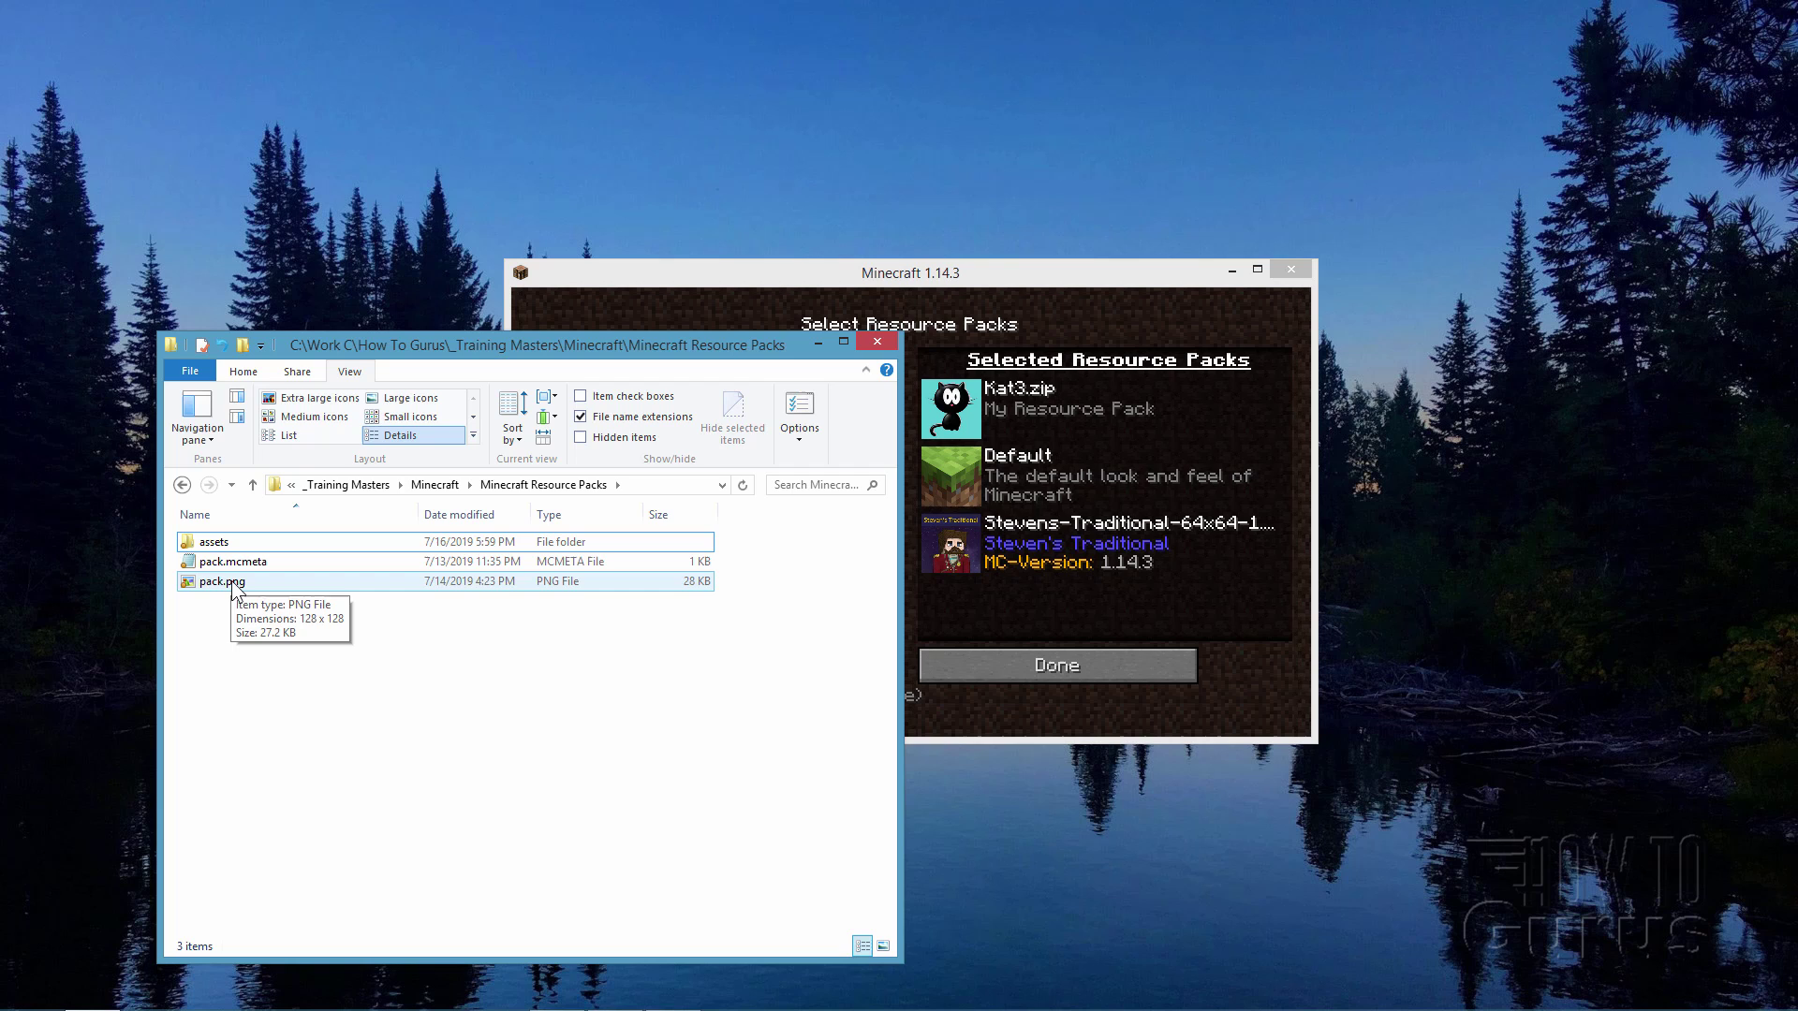
Step: Select the assets folder, pack.mcmeta and pack.png together
left_click(249, 636)
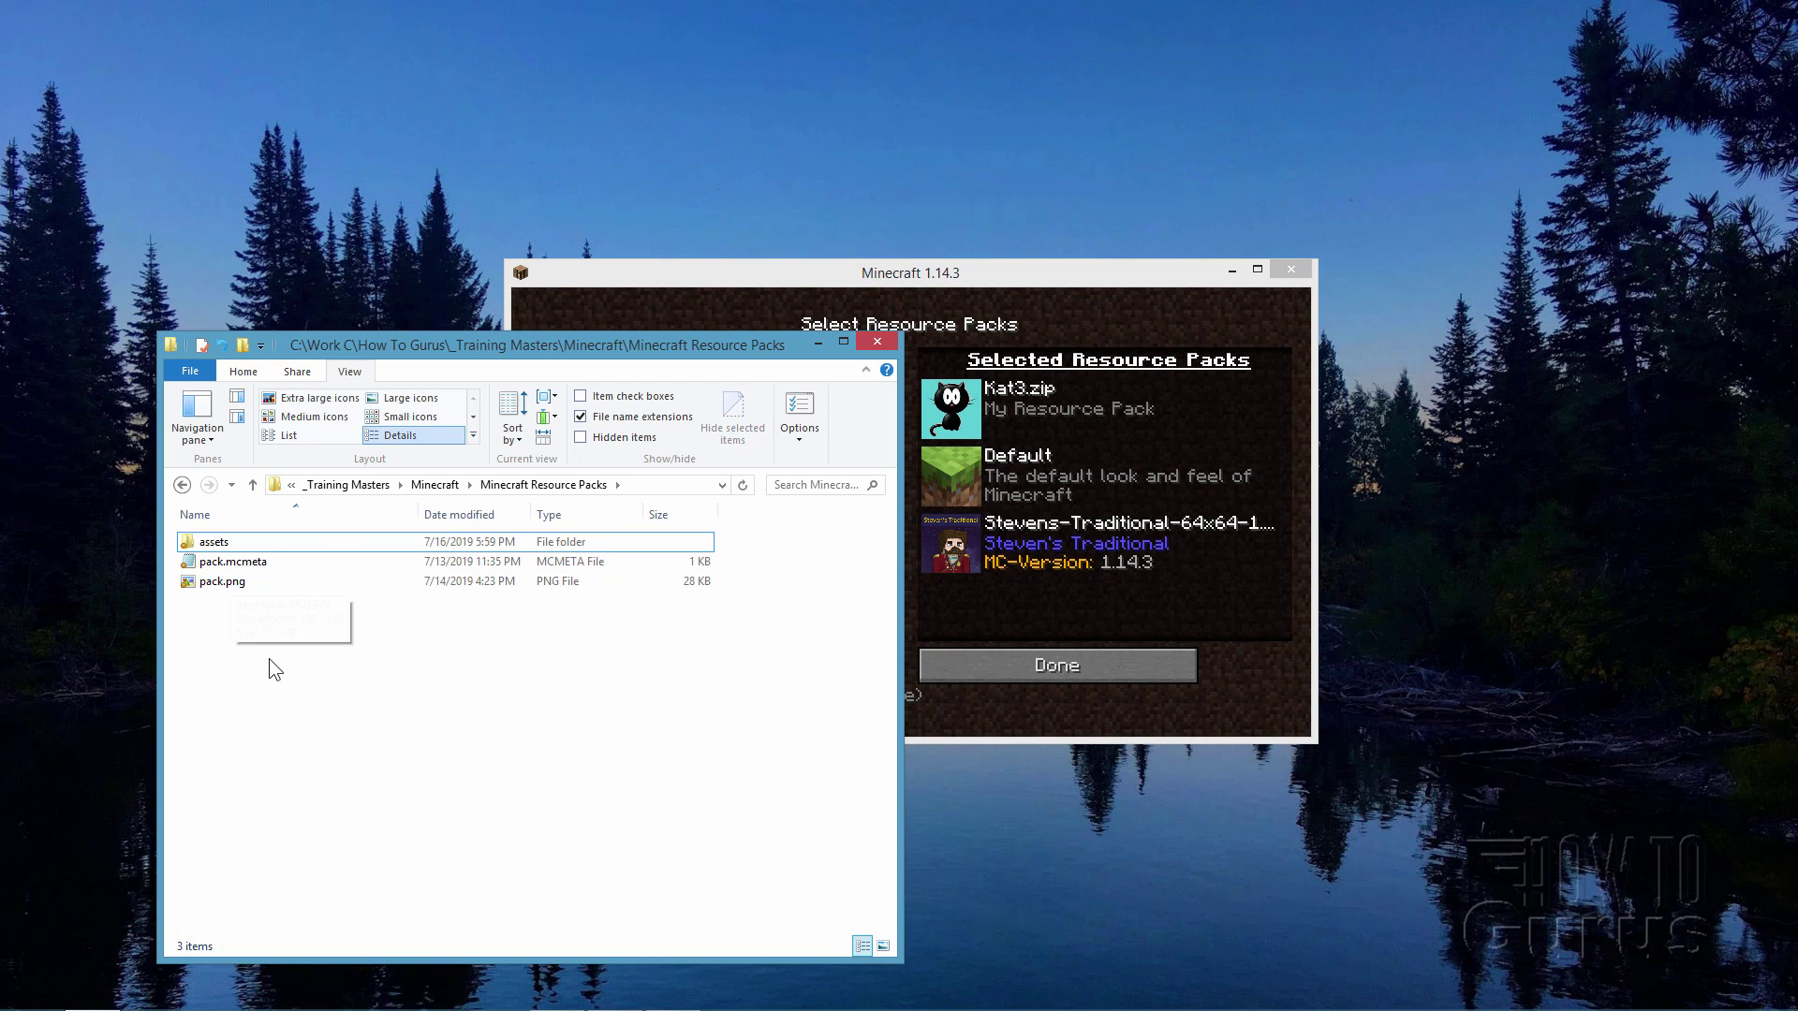
left_click(217, 544)
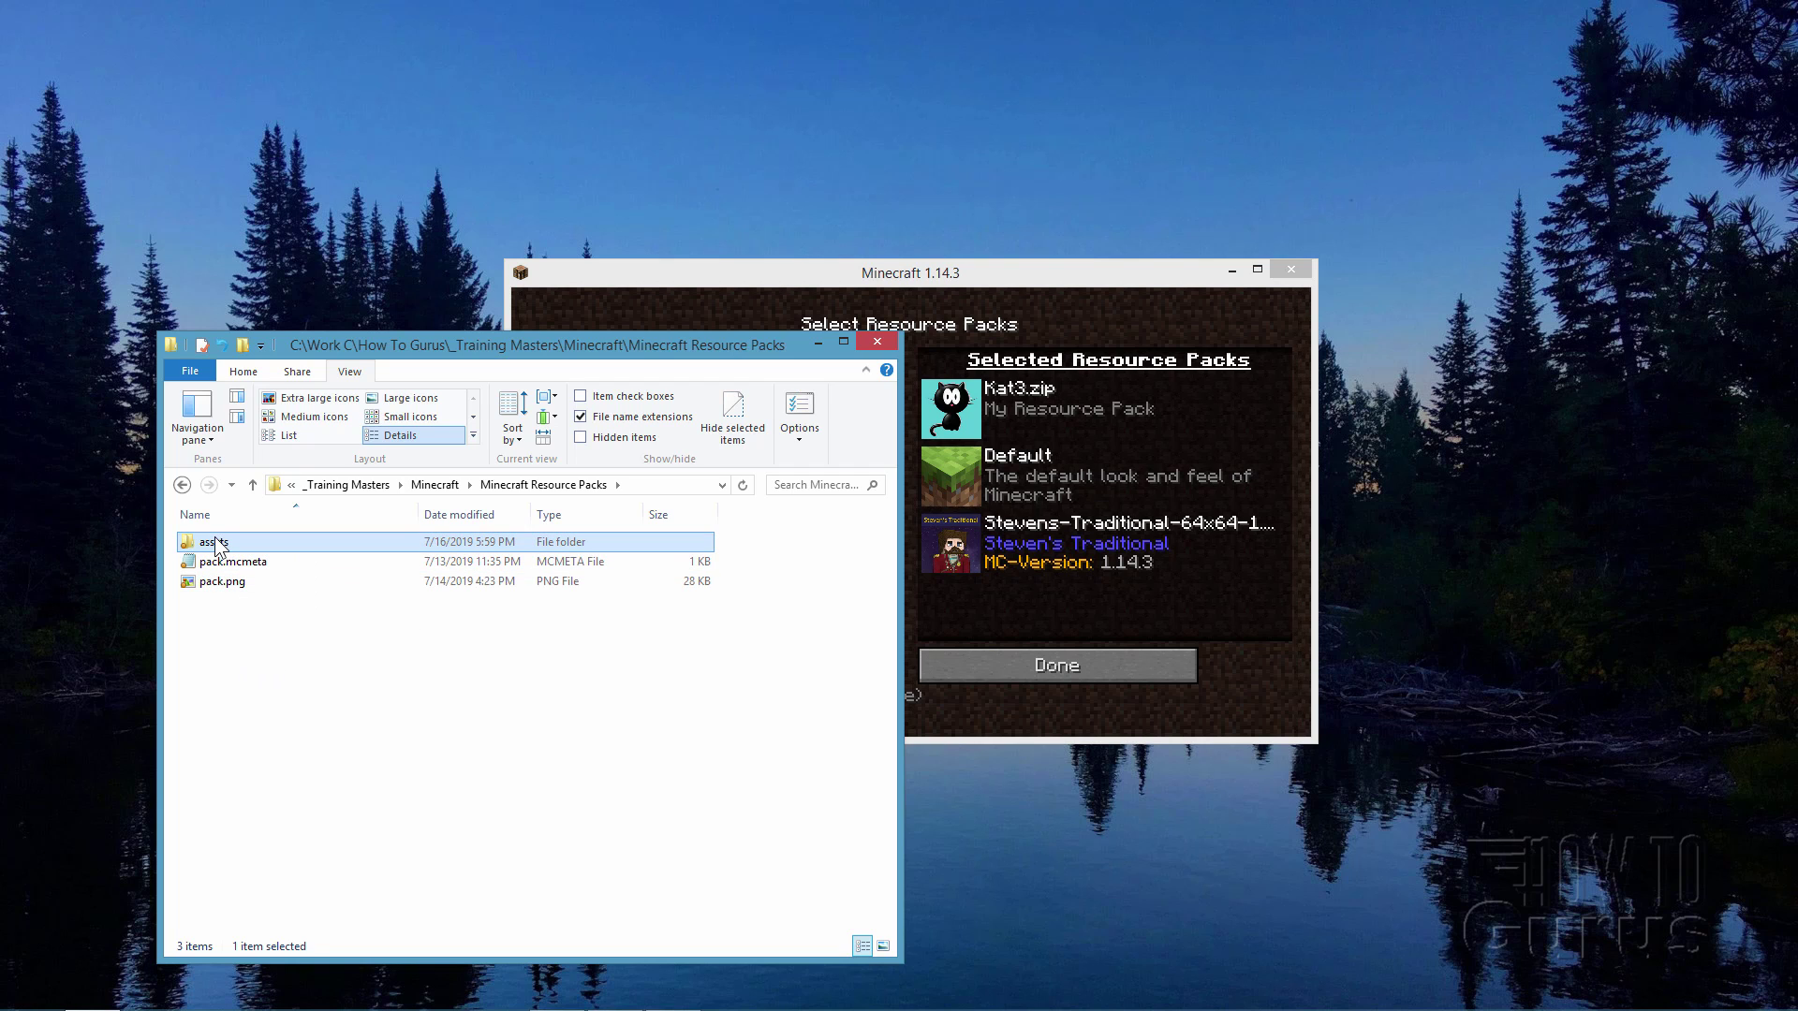
left_click(225, 579, "shift")
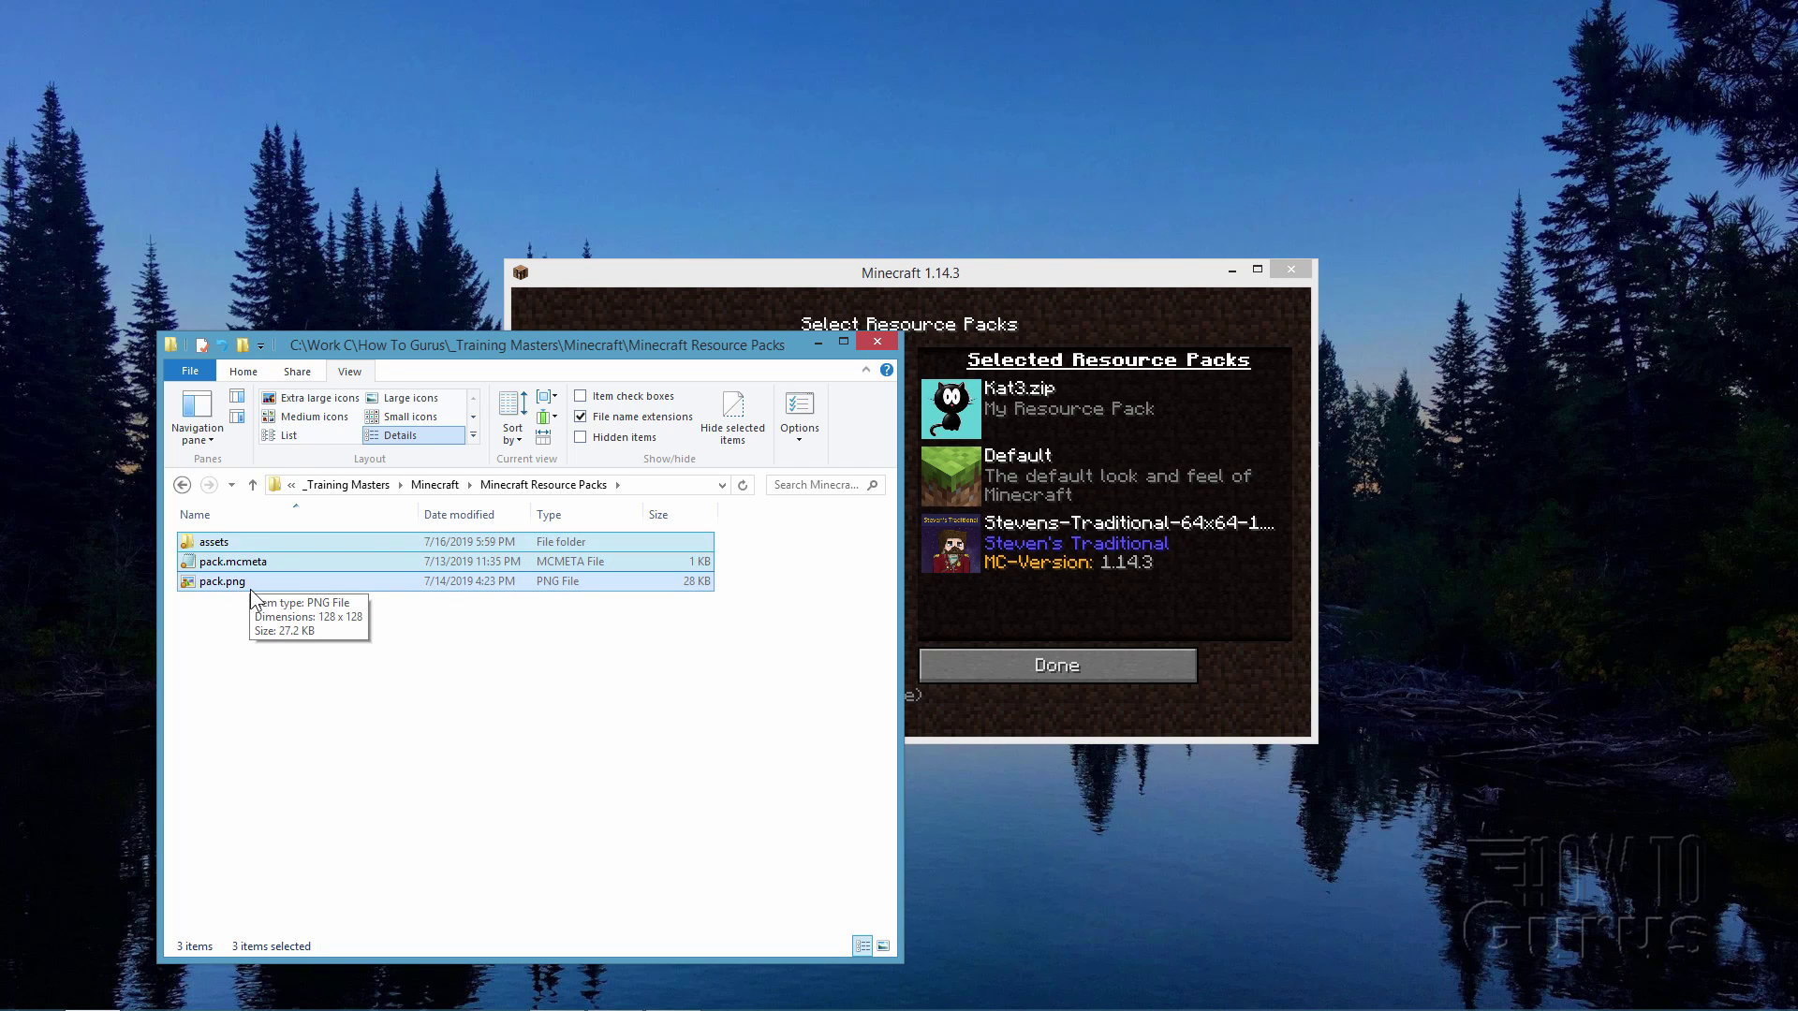
right_click(250, 590)
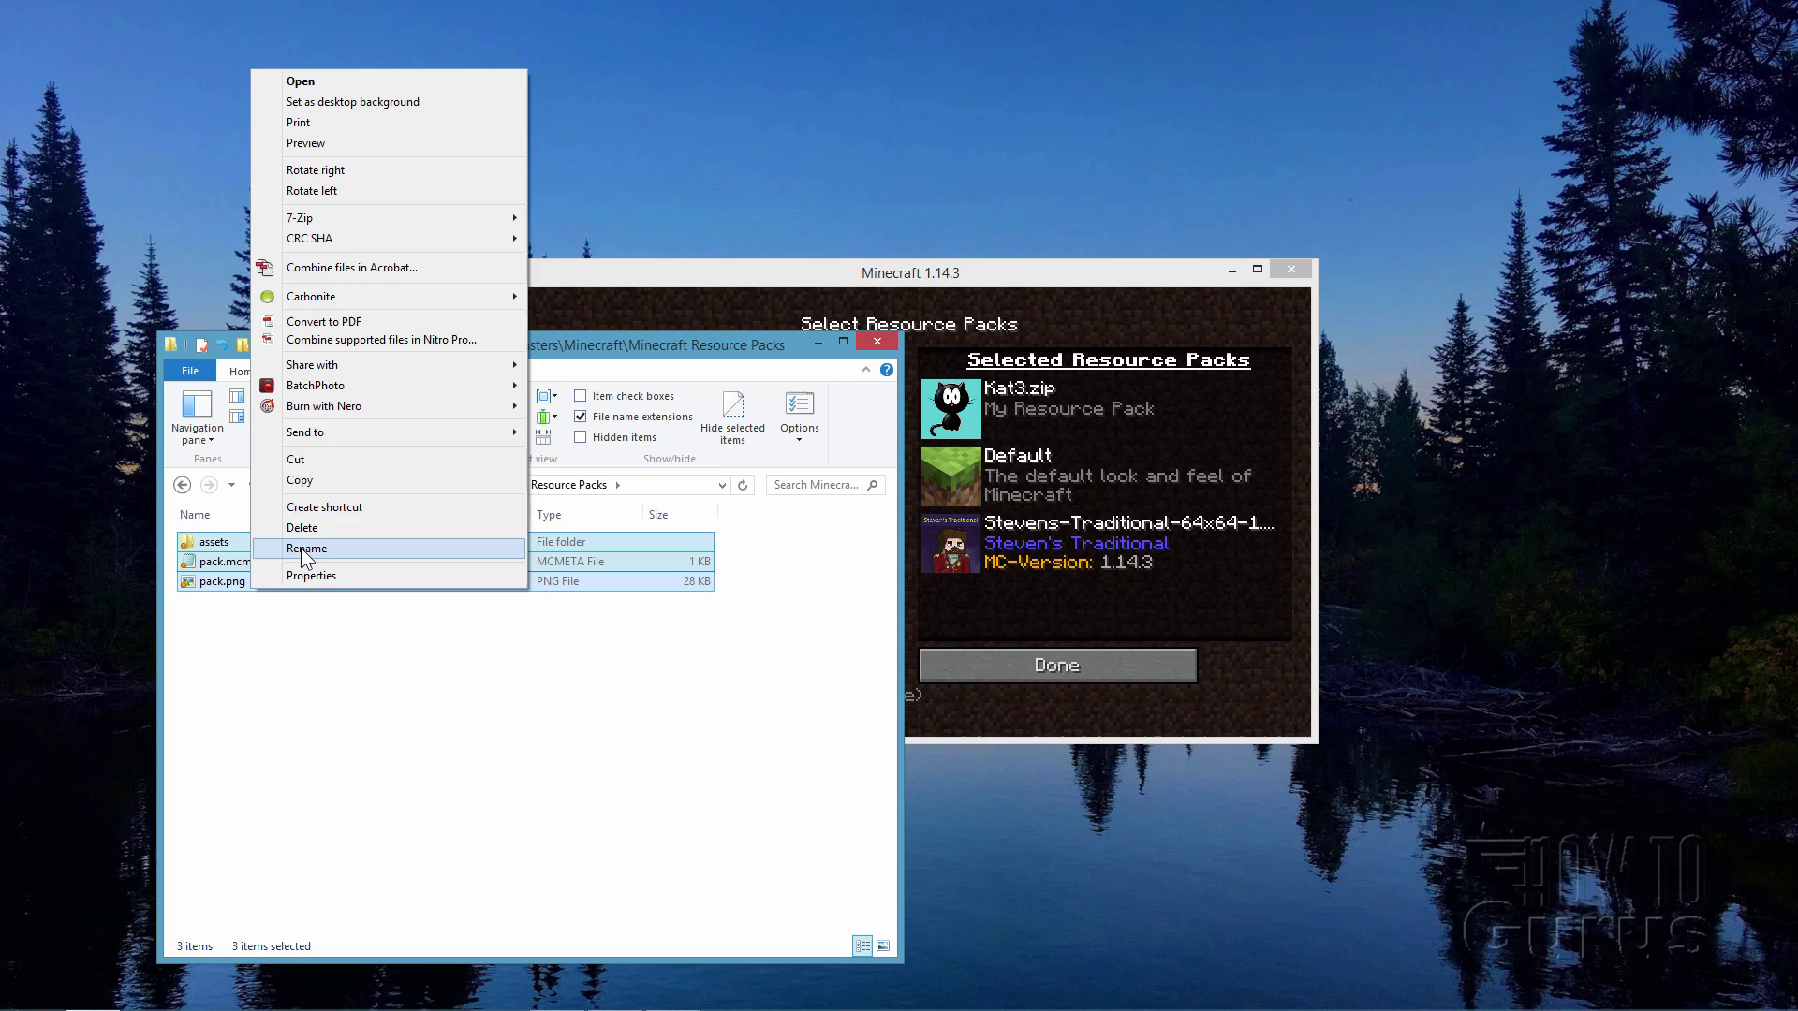
key("Escape")
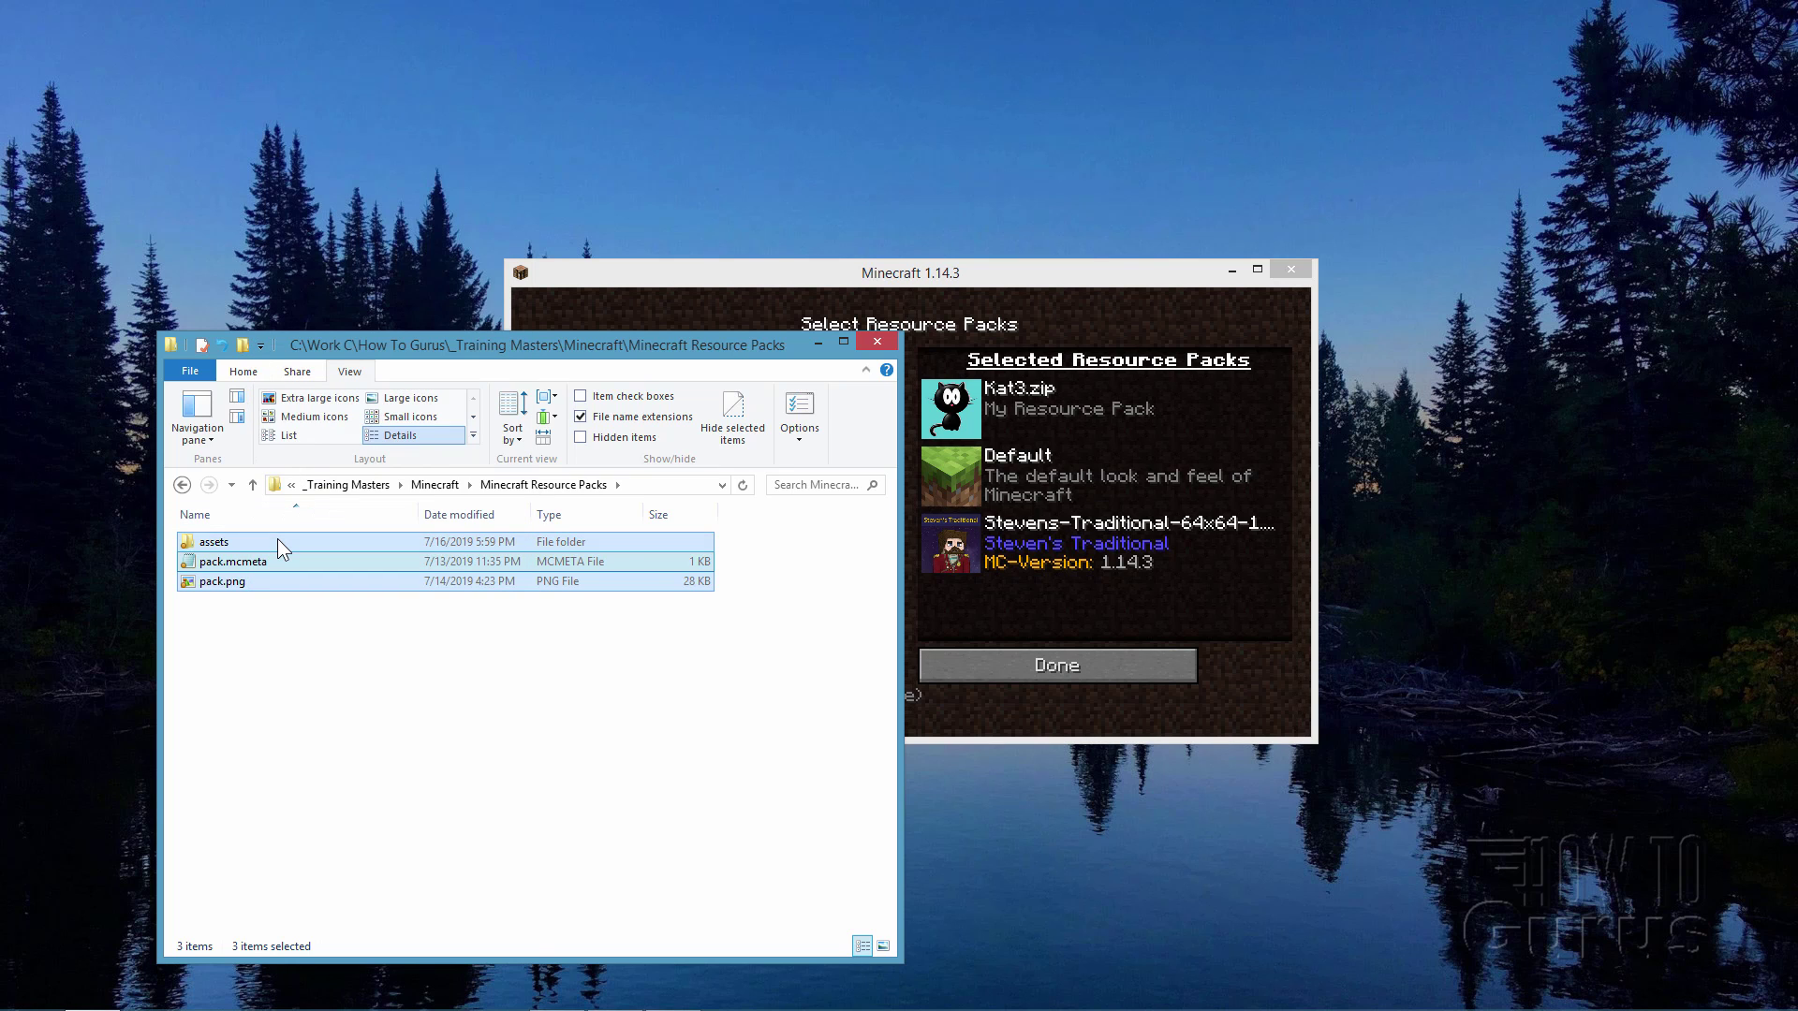
Step: Compress the three items with 7-Zip into a zip archive named Kat4
right_click(276, 537)
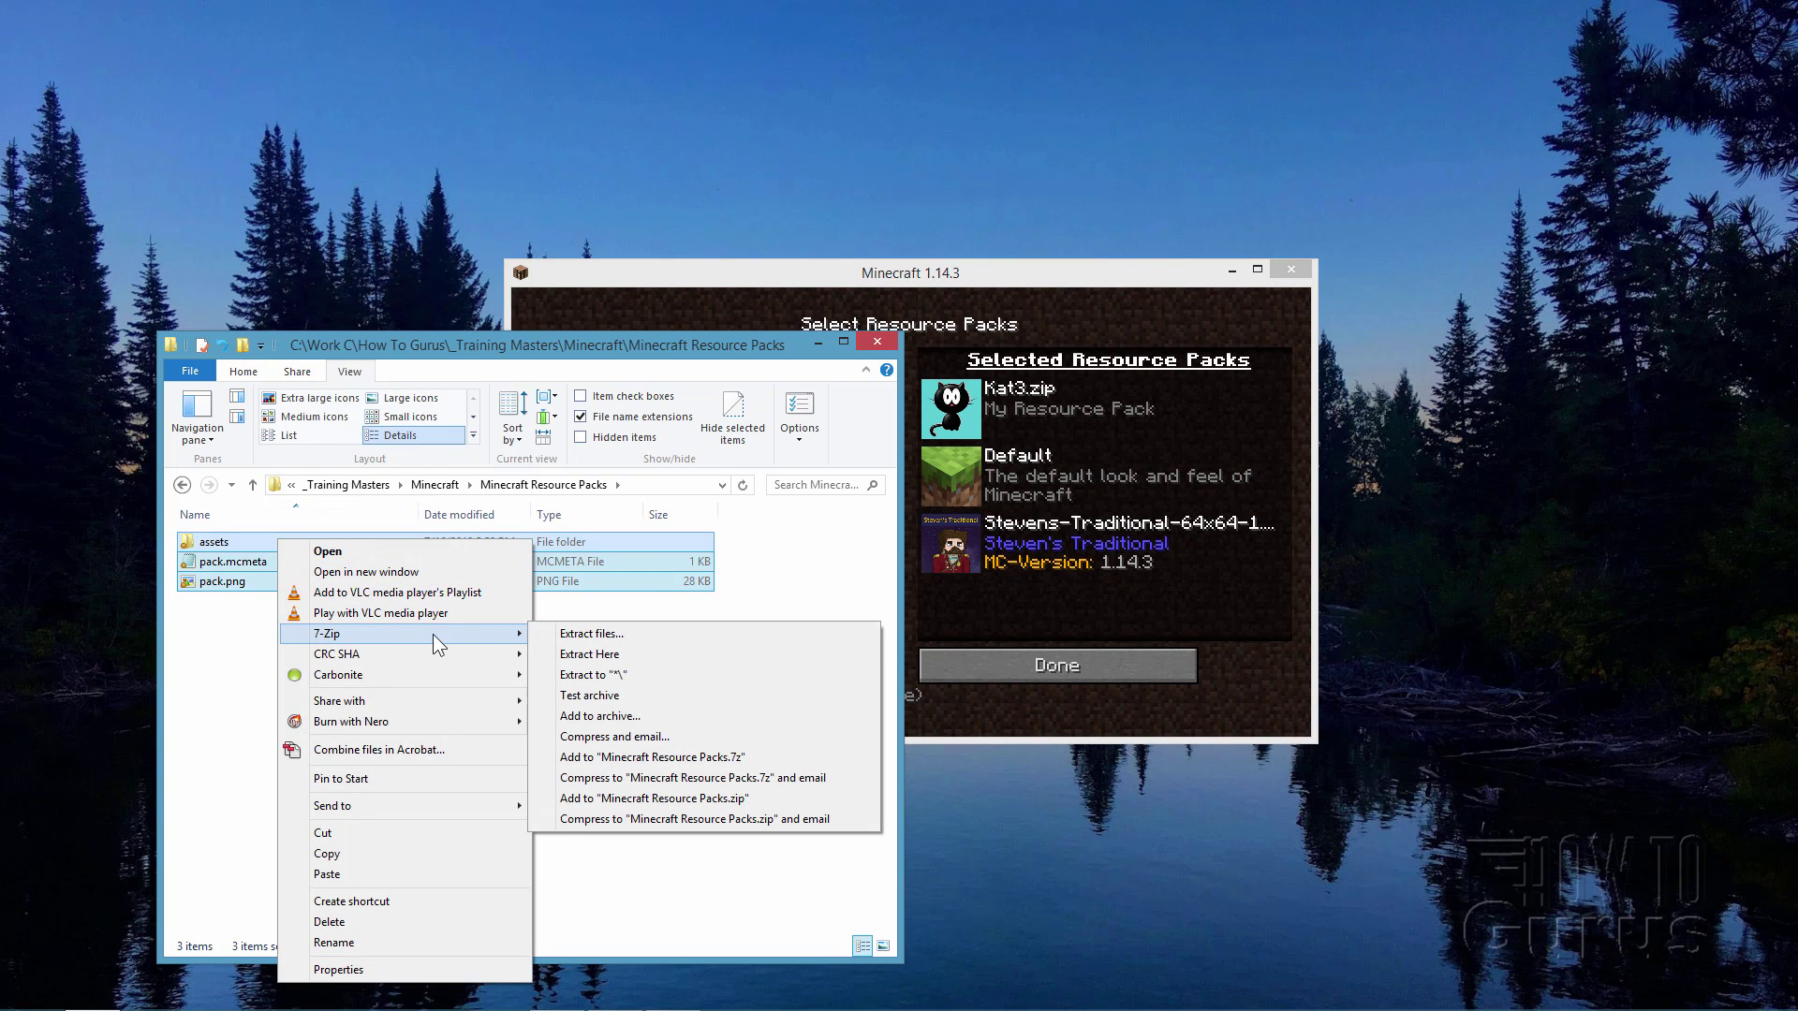
mouse_move(327, 634)
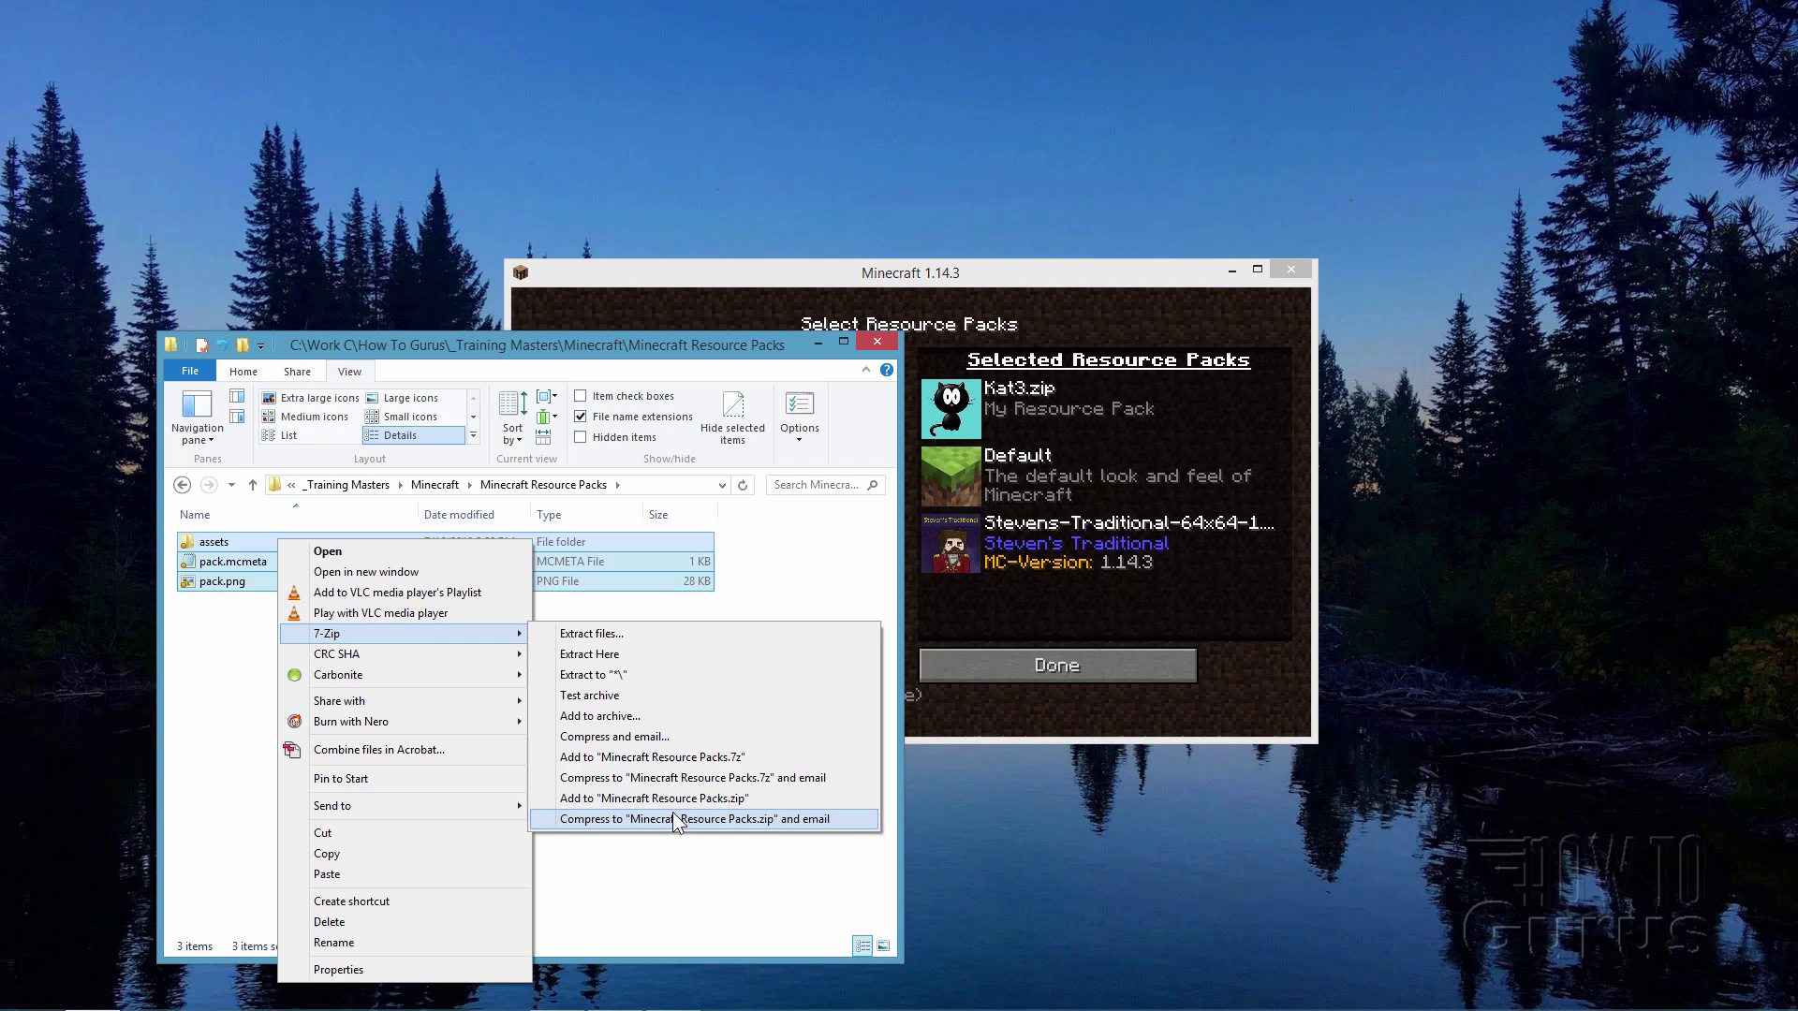
left_click(614, 718)
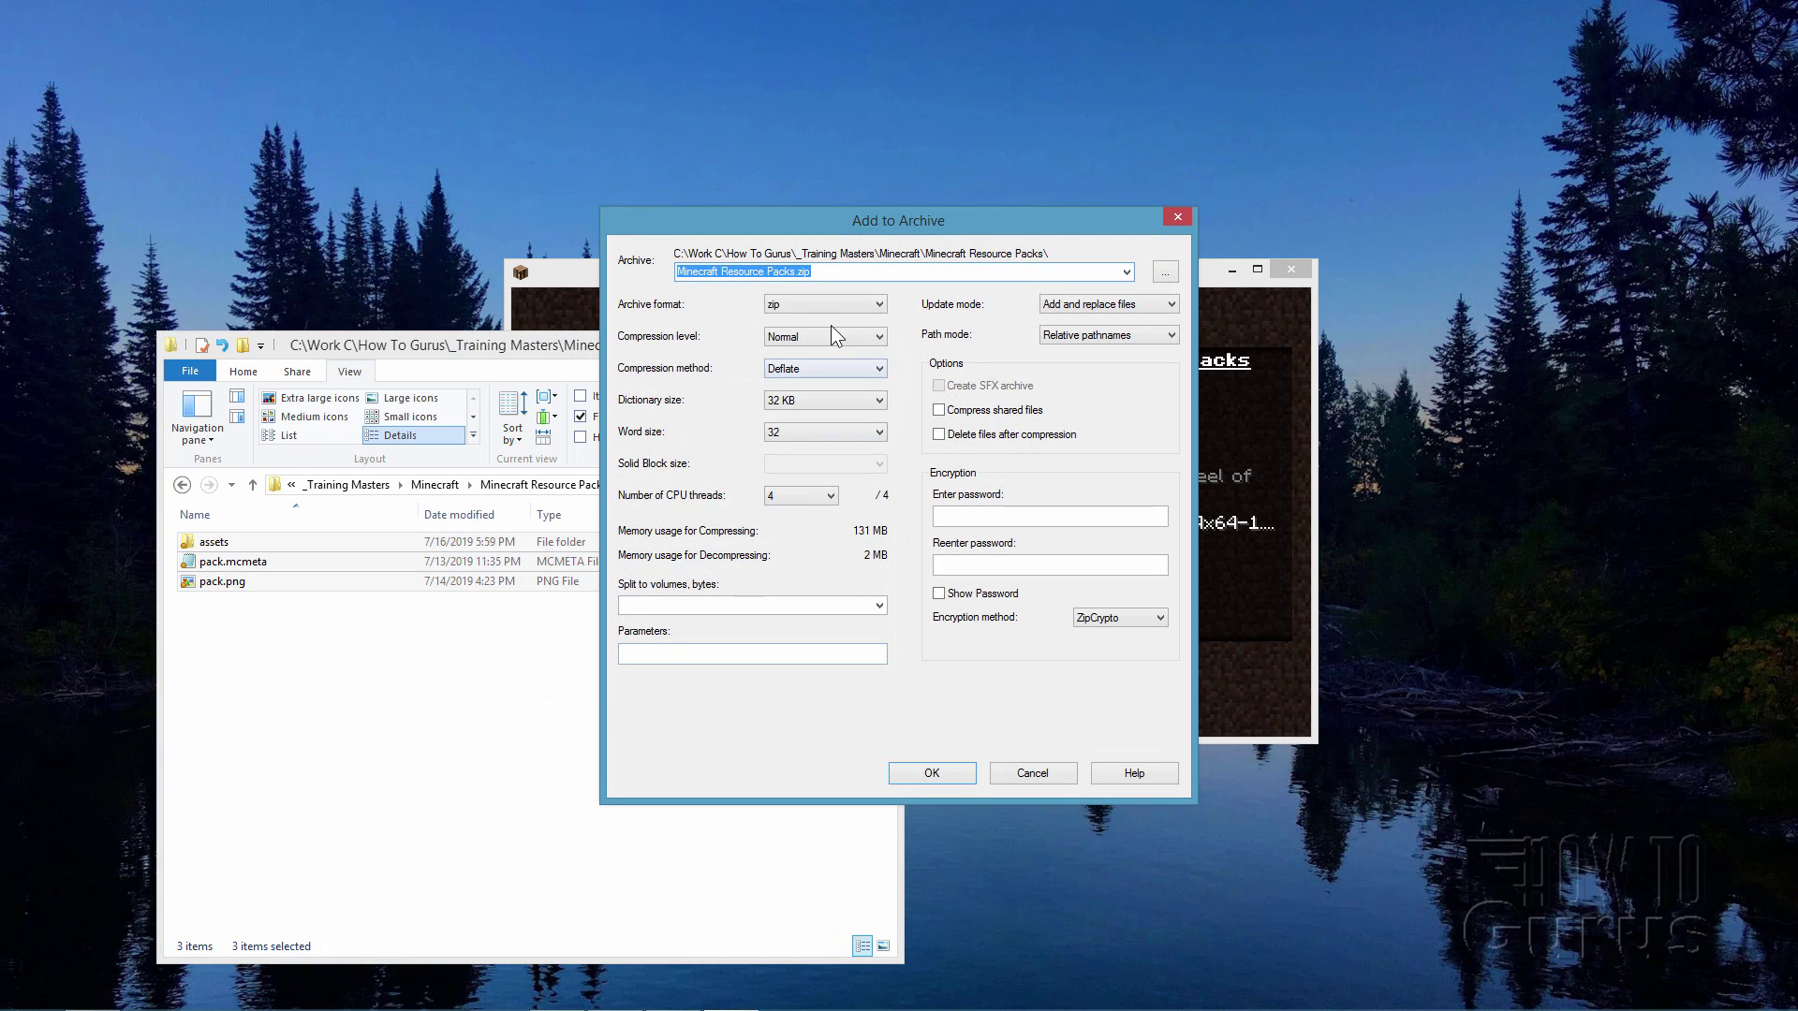
left_click(736, 273)
left_click_drag(822, 273, 676, 271)
type("Kat4")
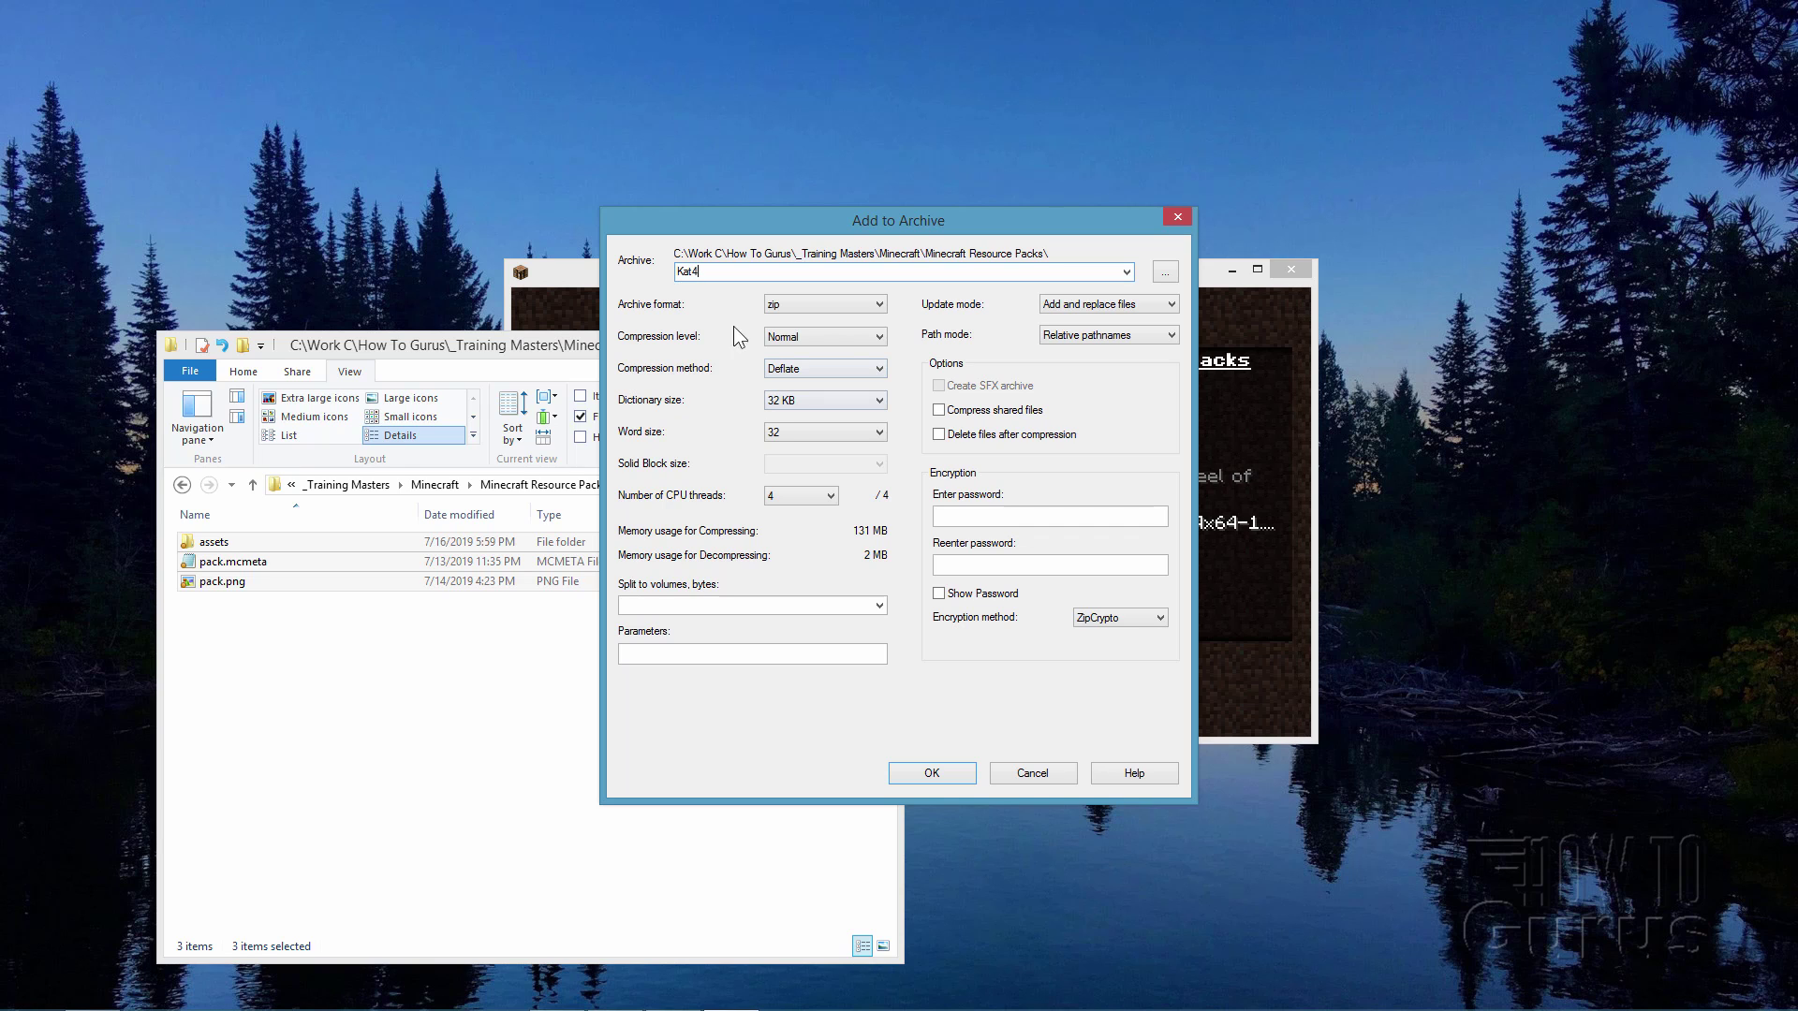
left_click(937, 774)
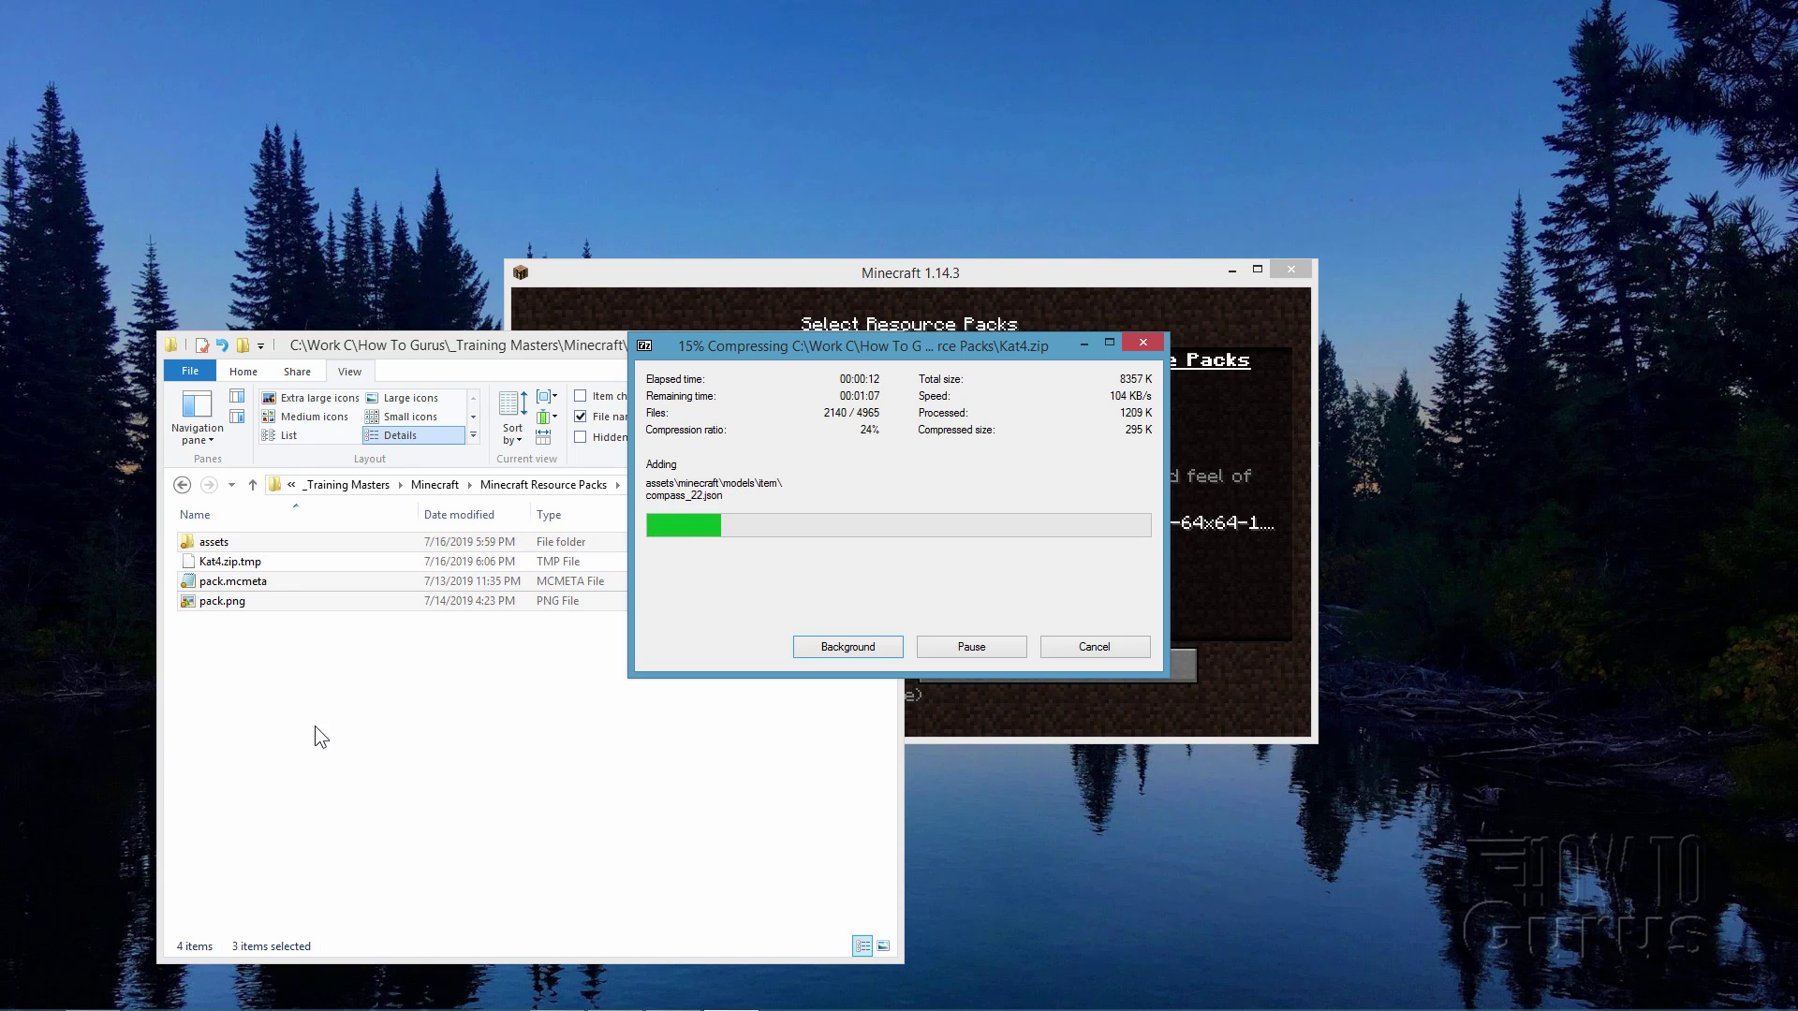
left_click(214, 564)
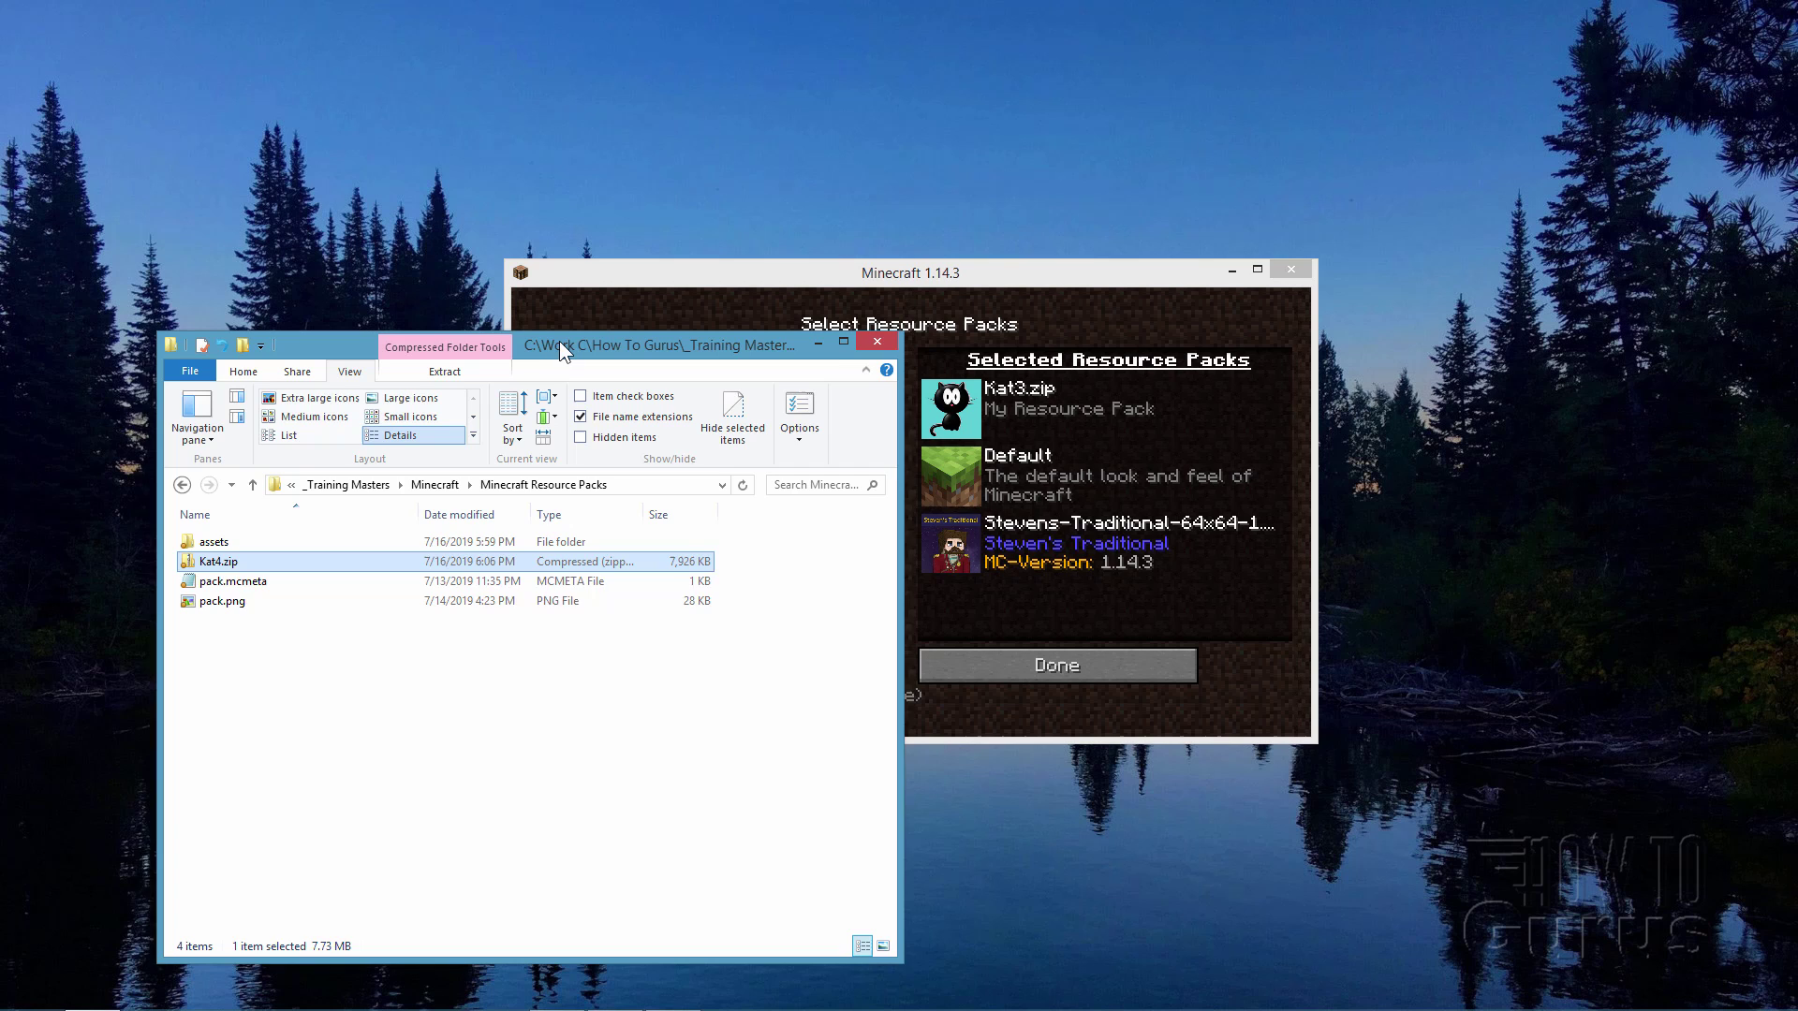
left_click_drag(559, 341, 547, 342)
Step: Open Minecraft's resourcepacks folder from the resource pack screen and place it on the right
left_click(1060, 286)
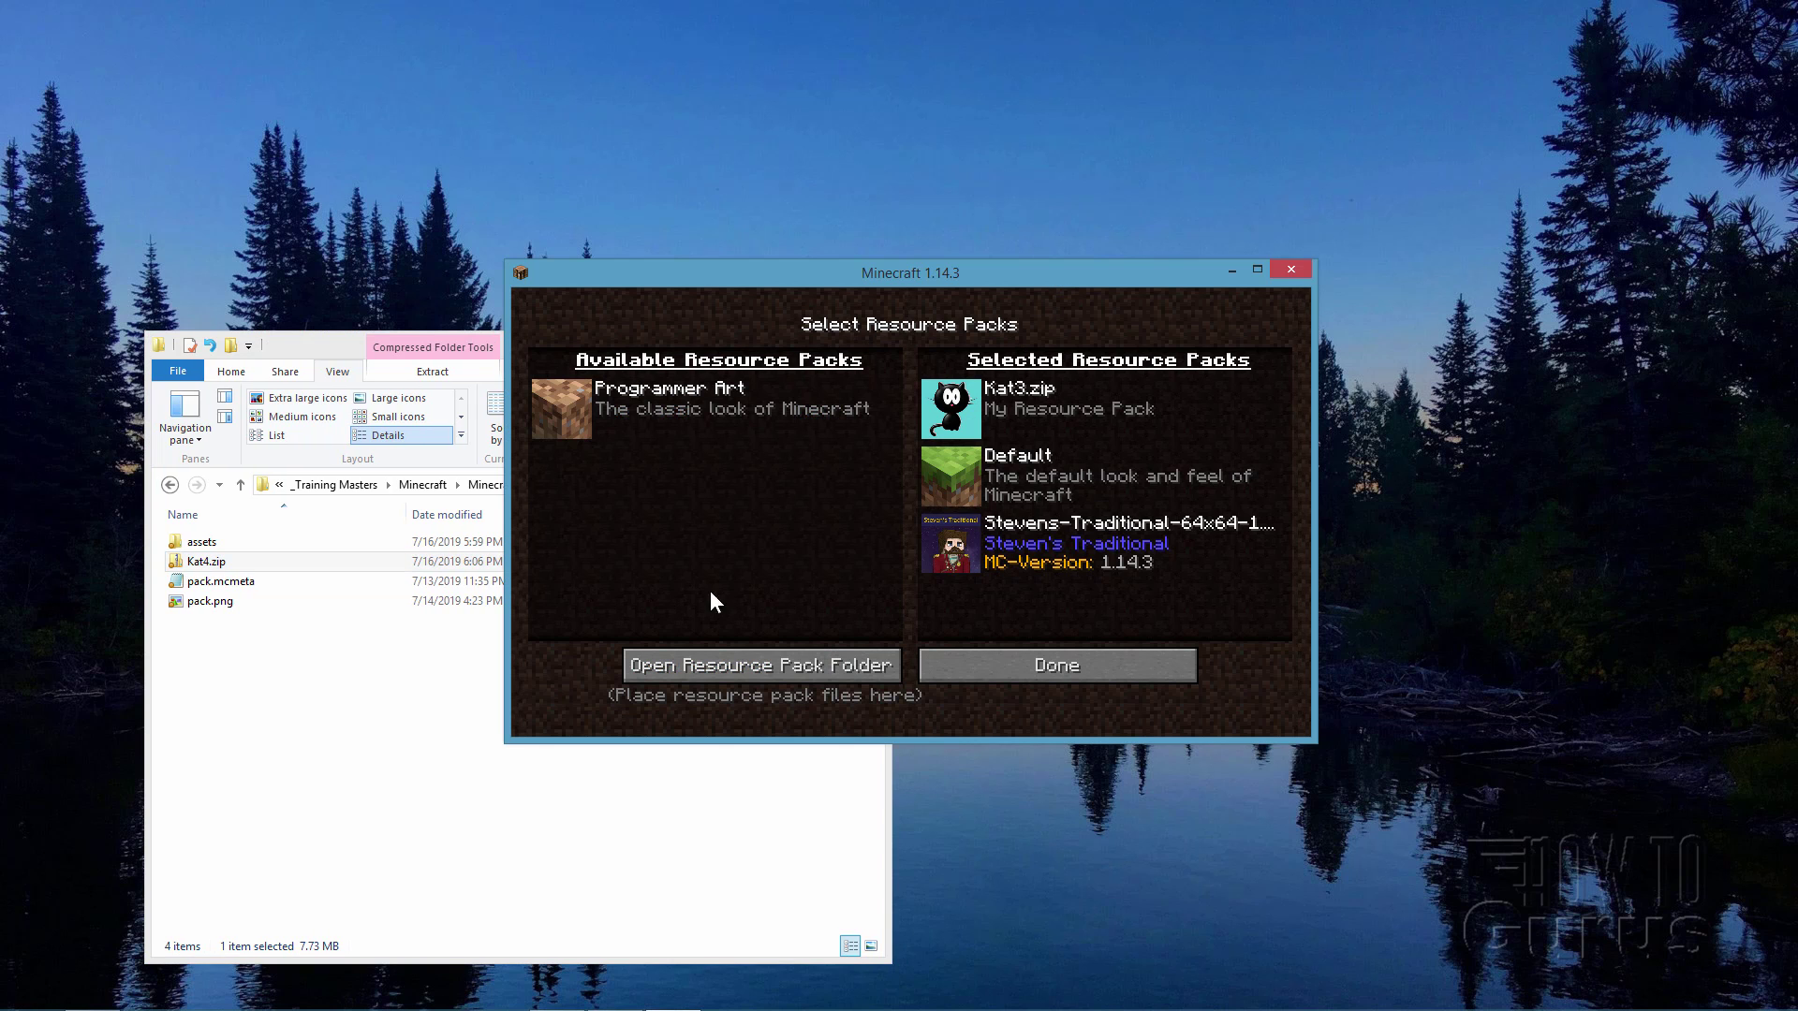
left_click(222, 562)
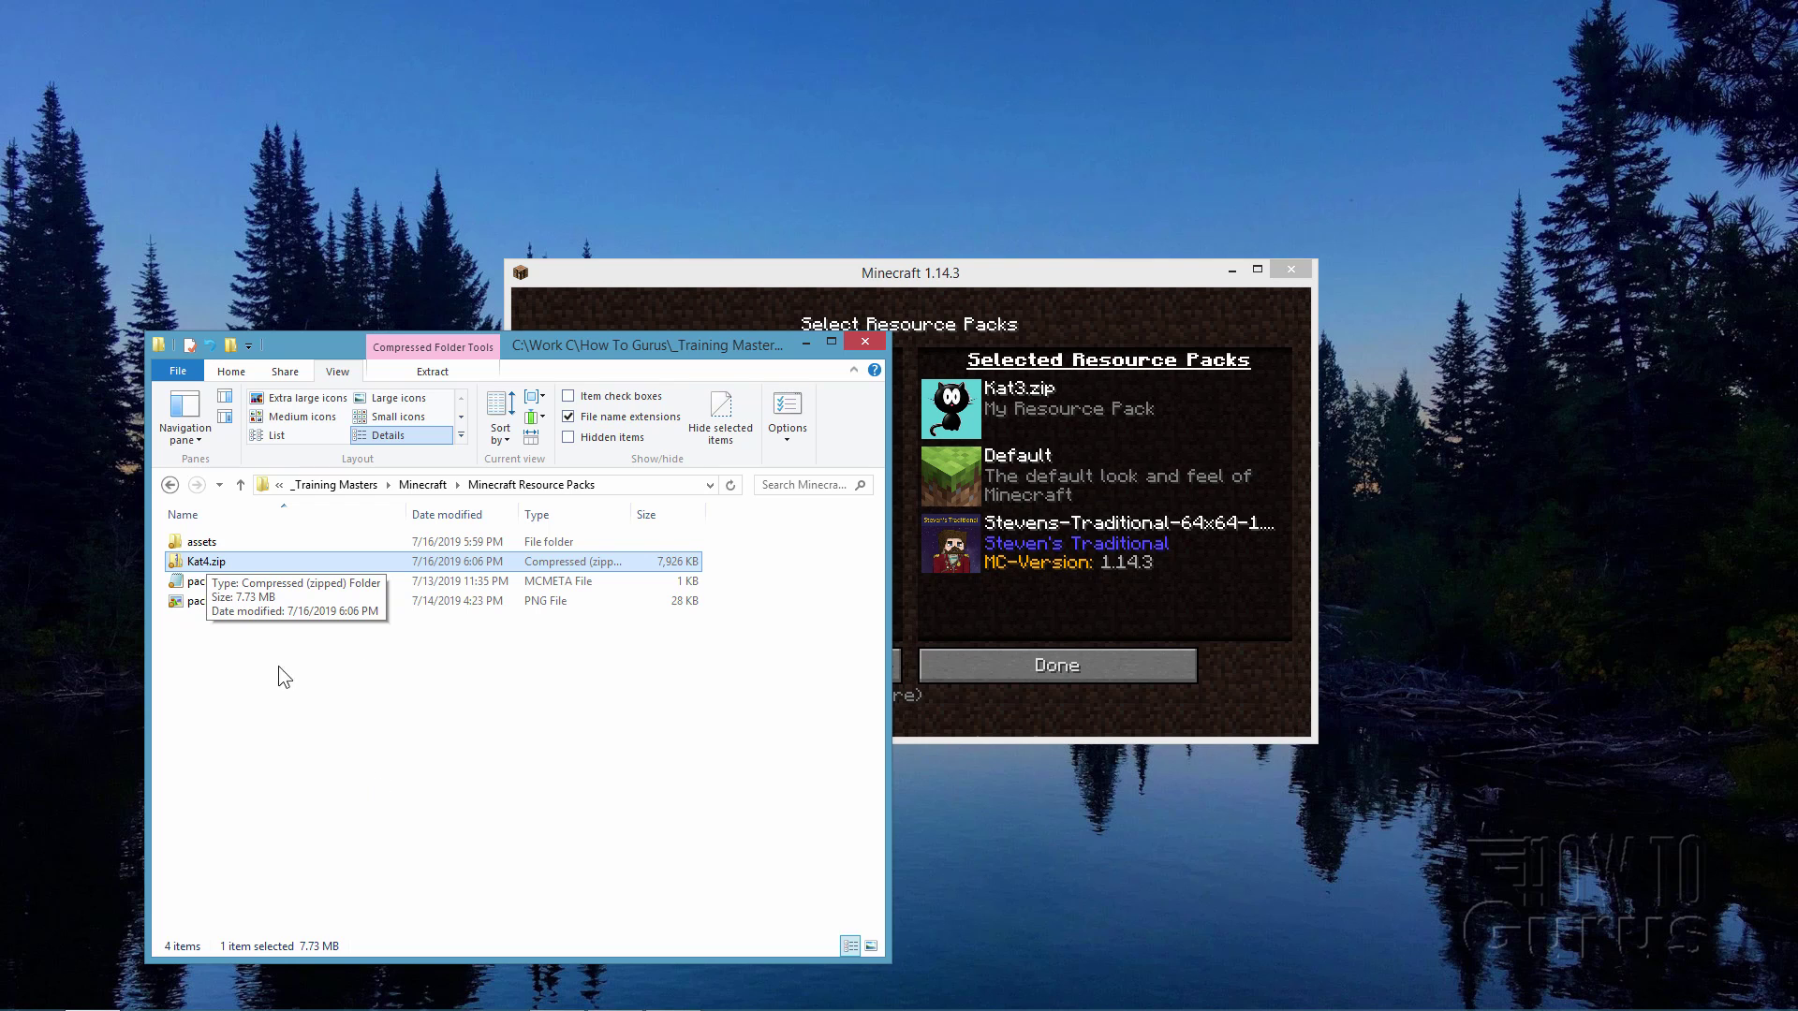
left_click(1110, 287)
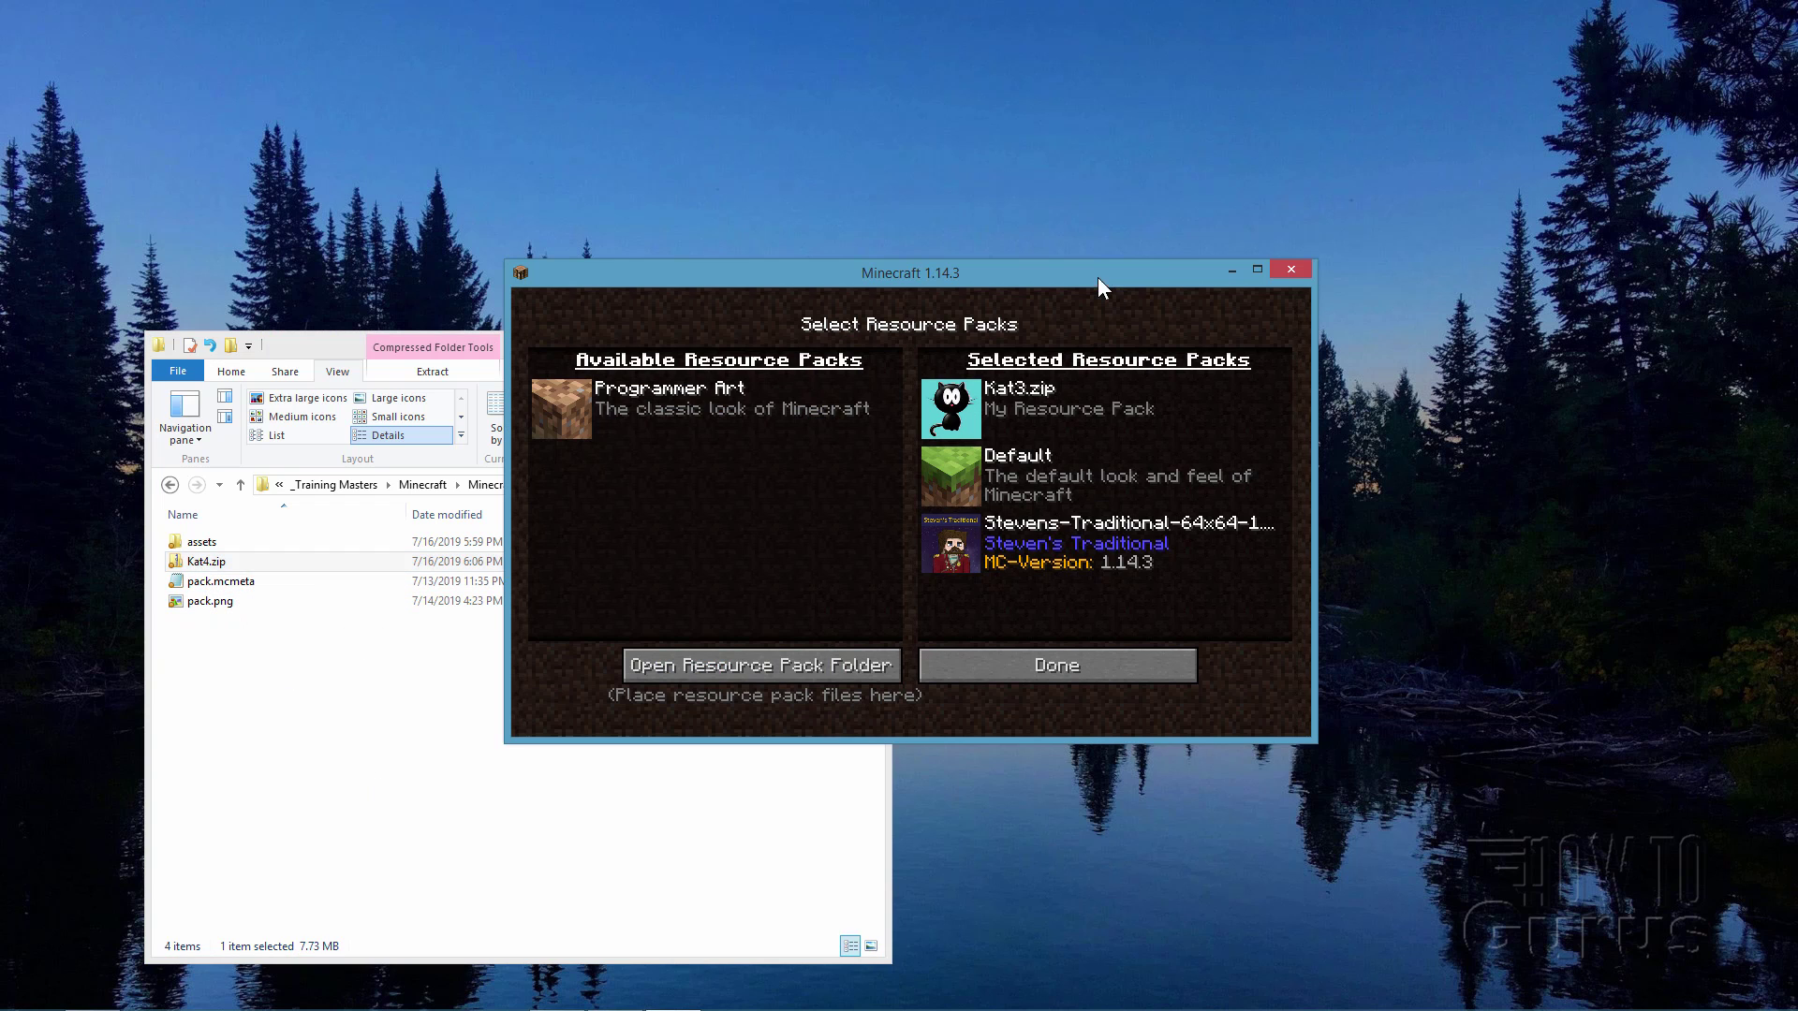
left_click_drag(971, 273, 985, 279)
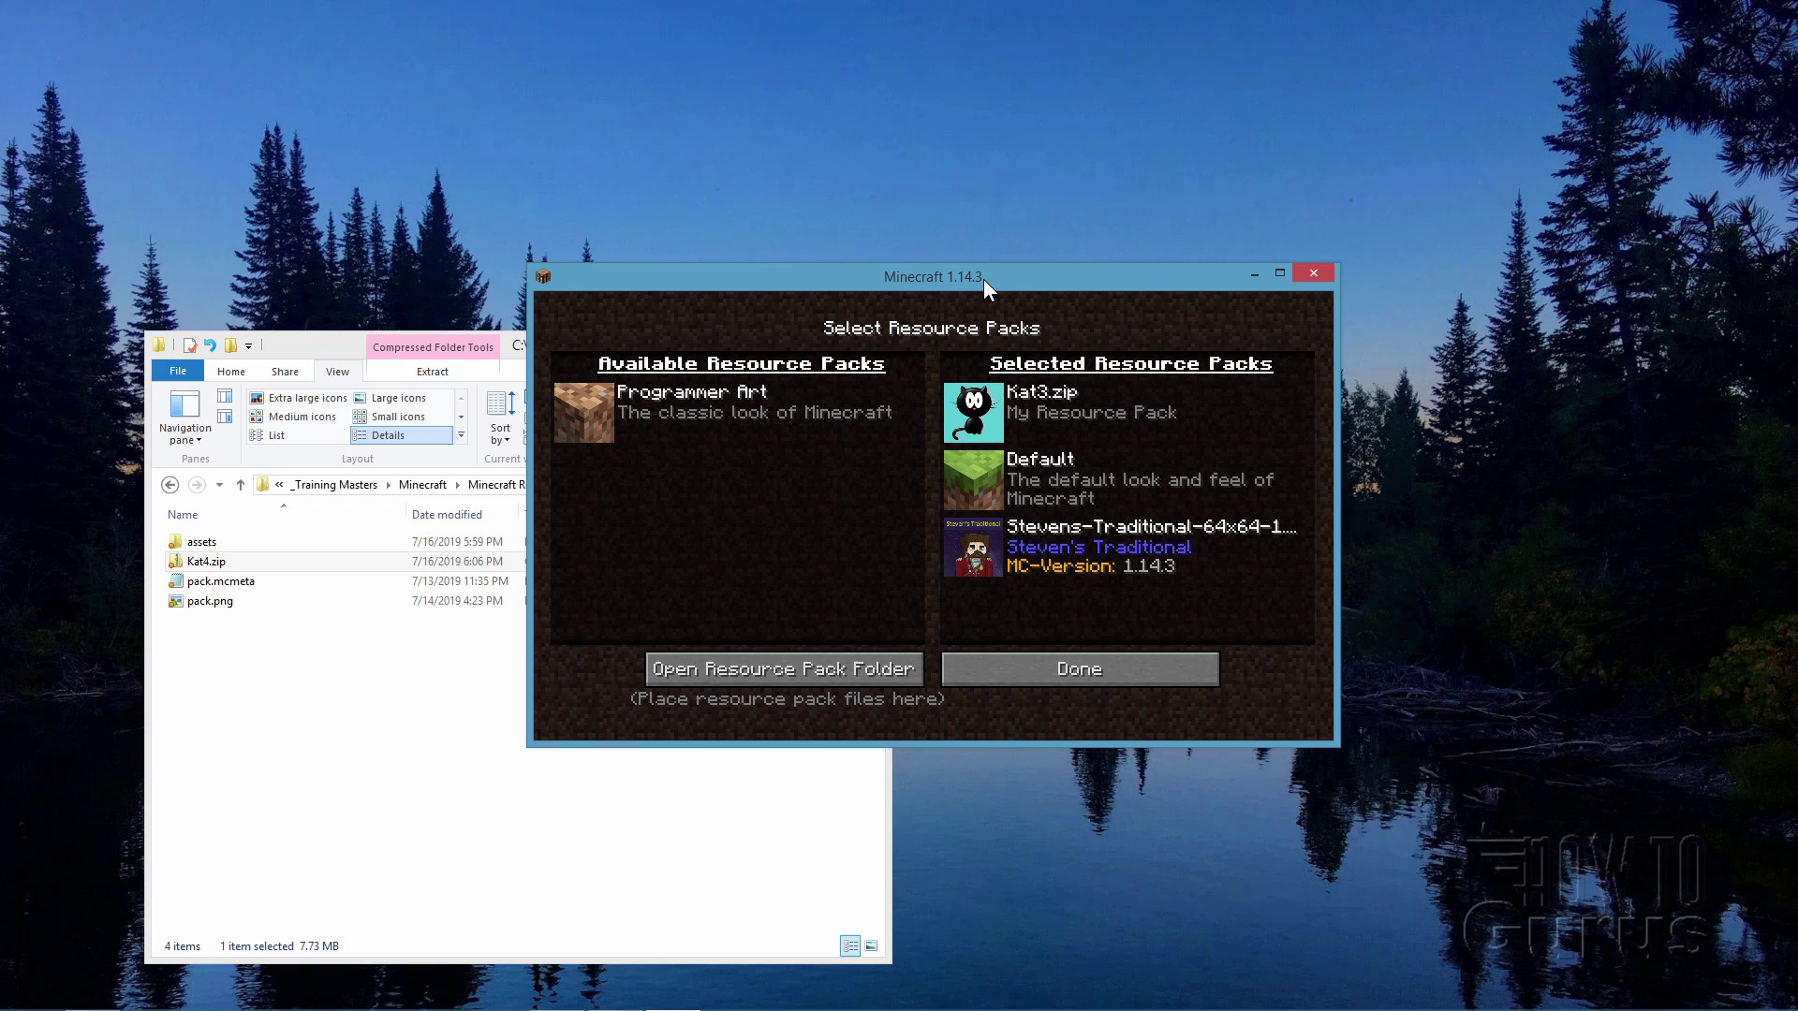
left_click(765, 667)
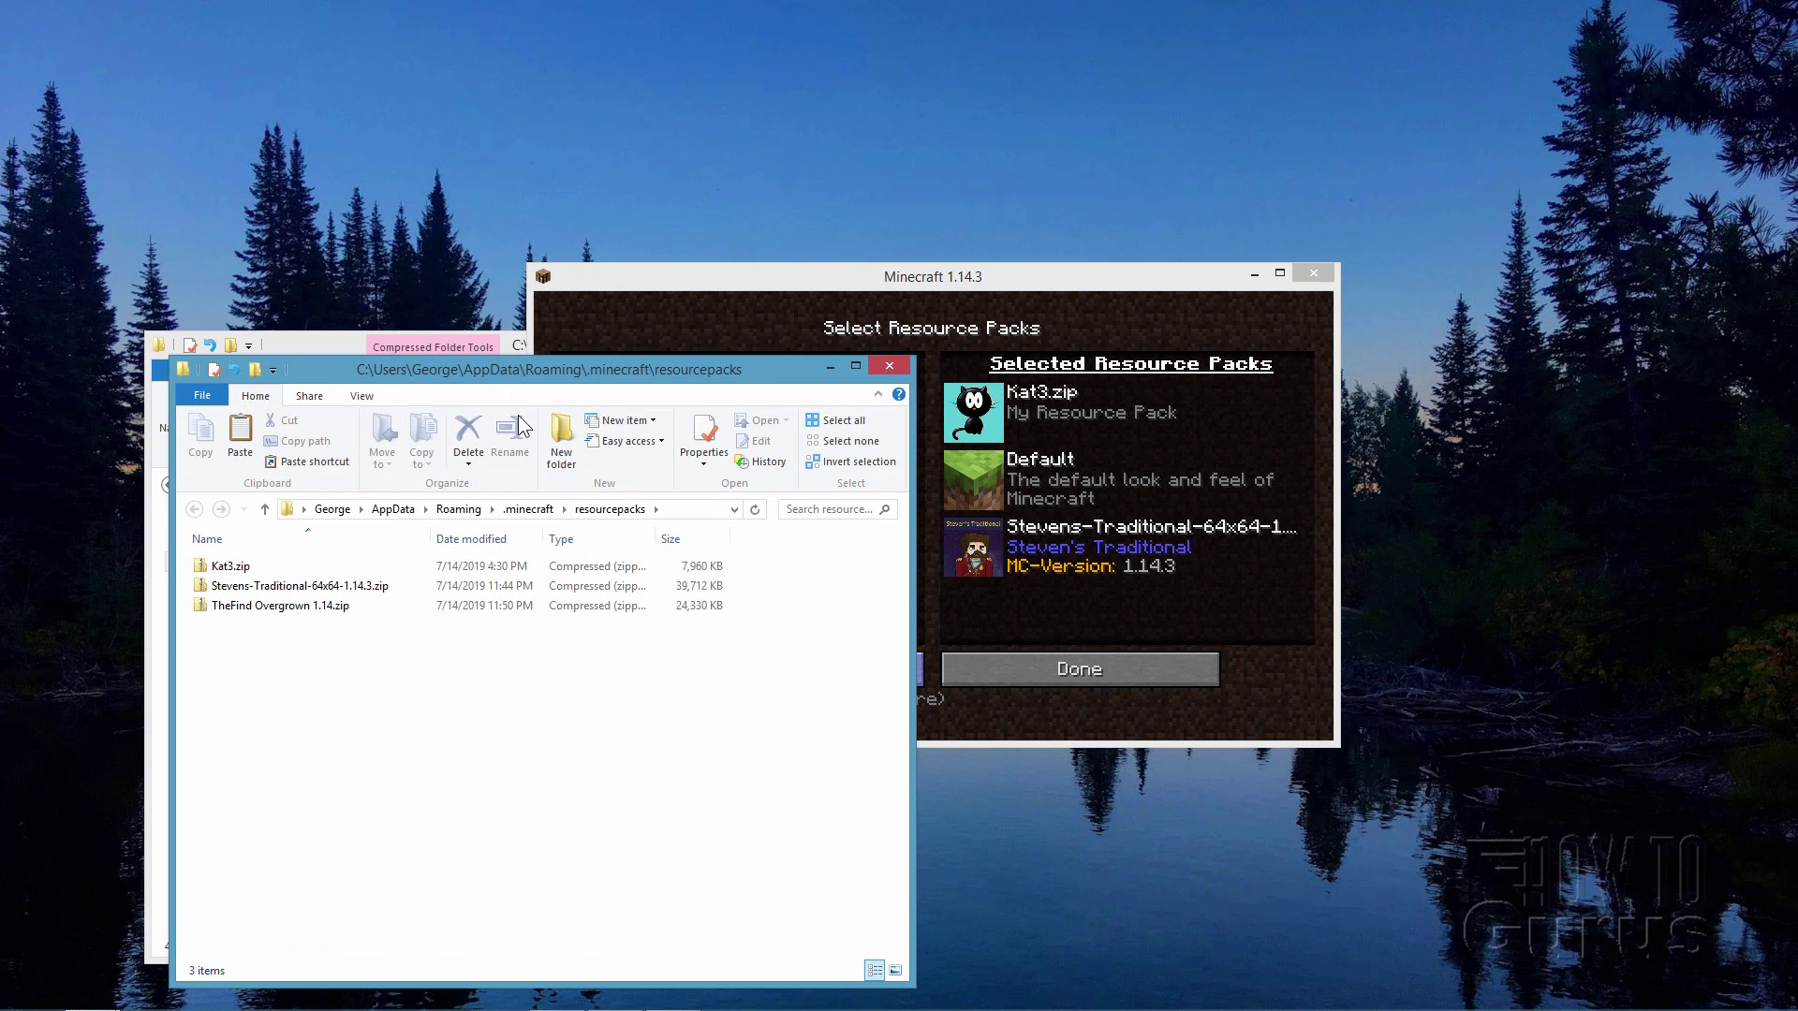
left_click_drag(496, 366, 997, 357)
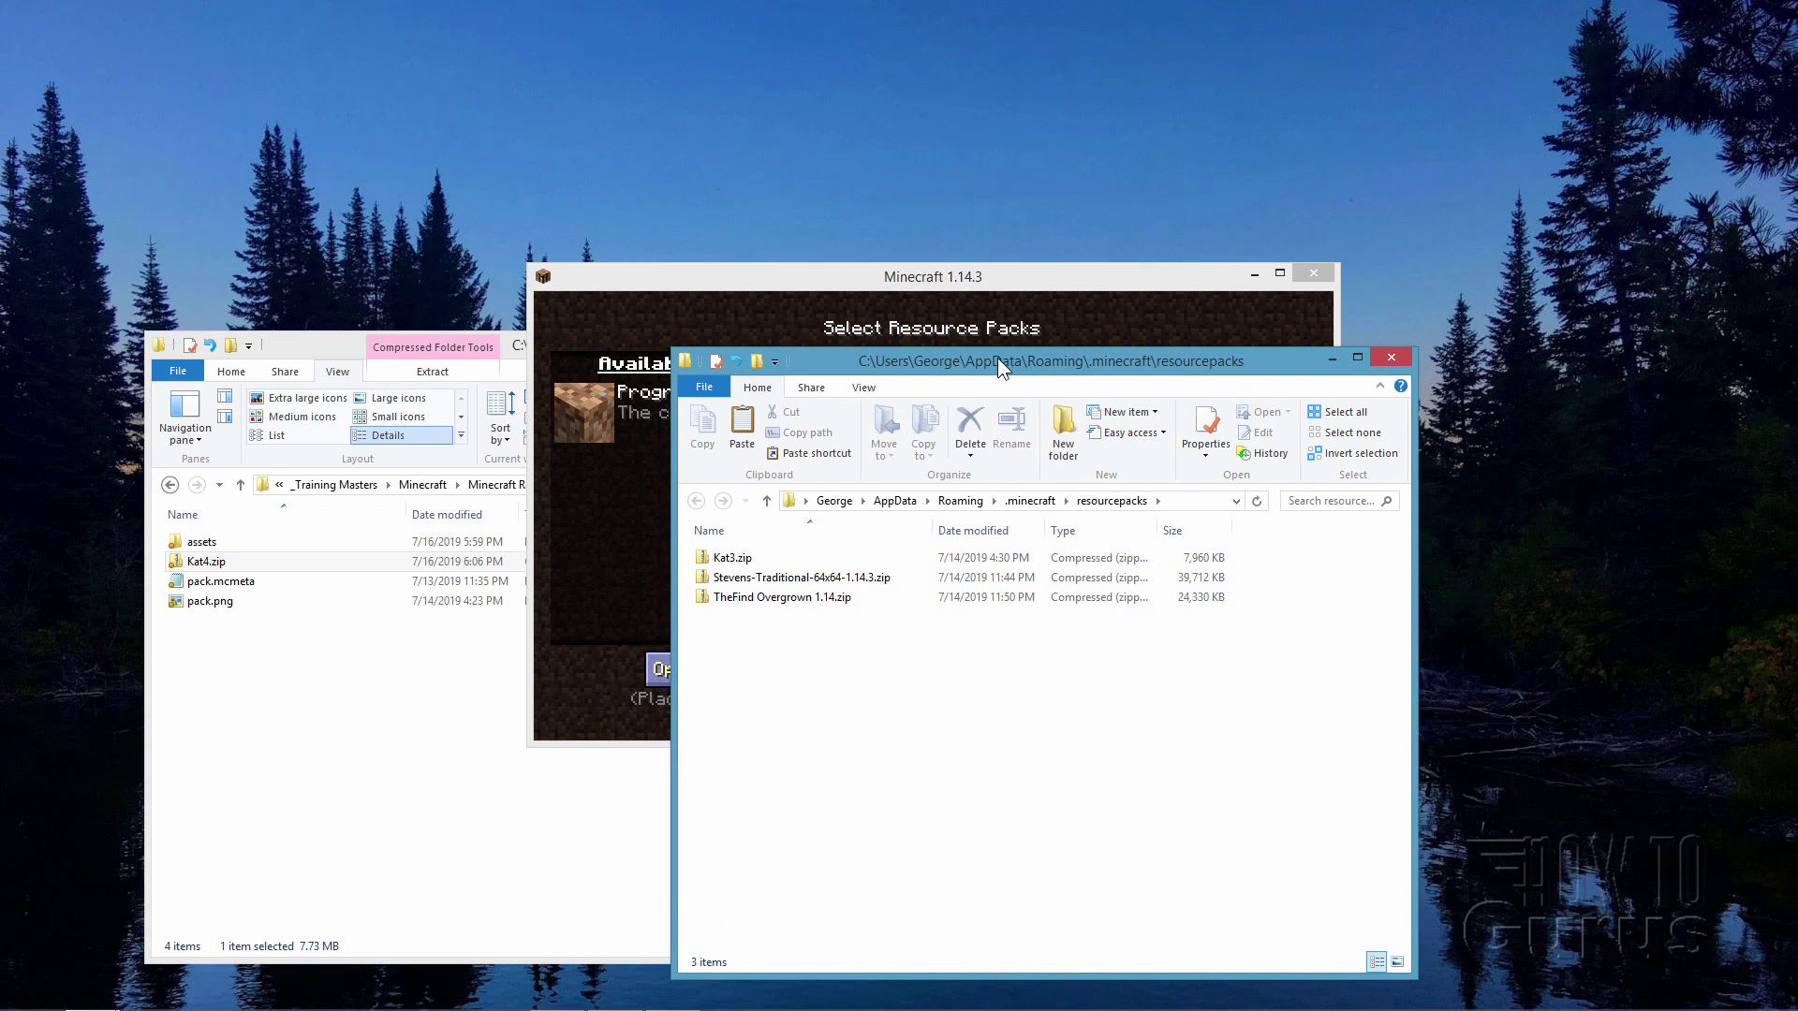
Step: Copy Kat4.zip into the resourcepacks folder and close both Explorer windows
left_click(207, 564)
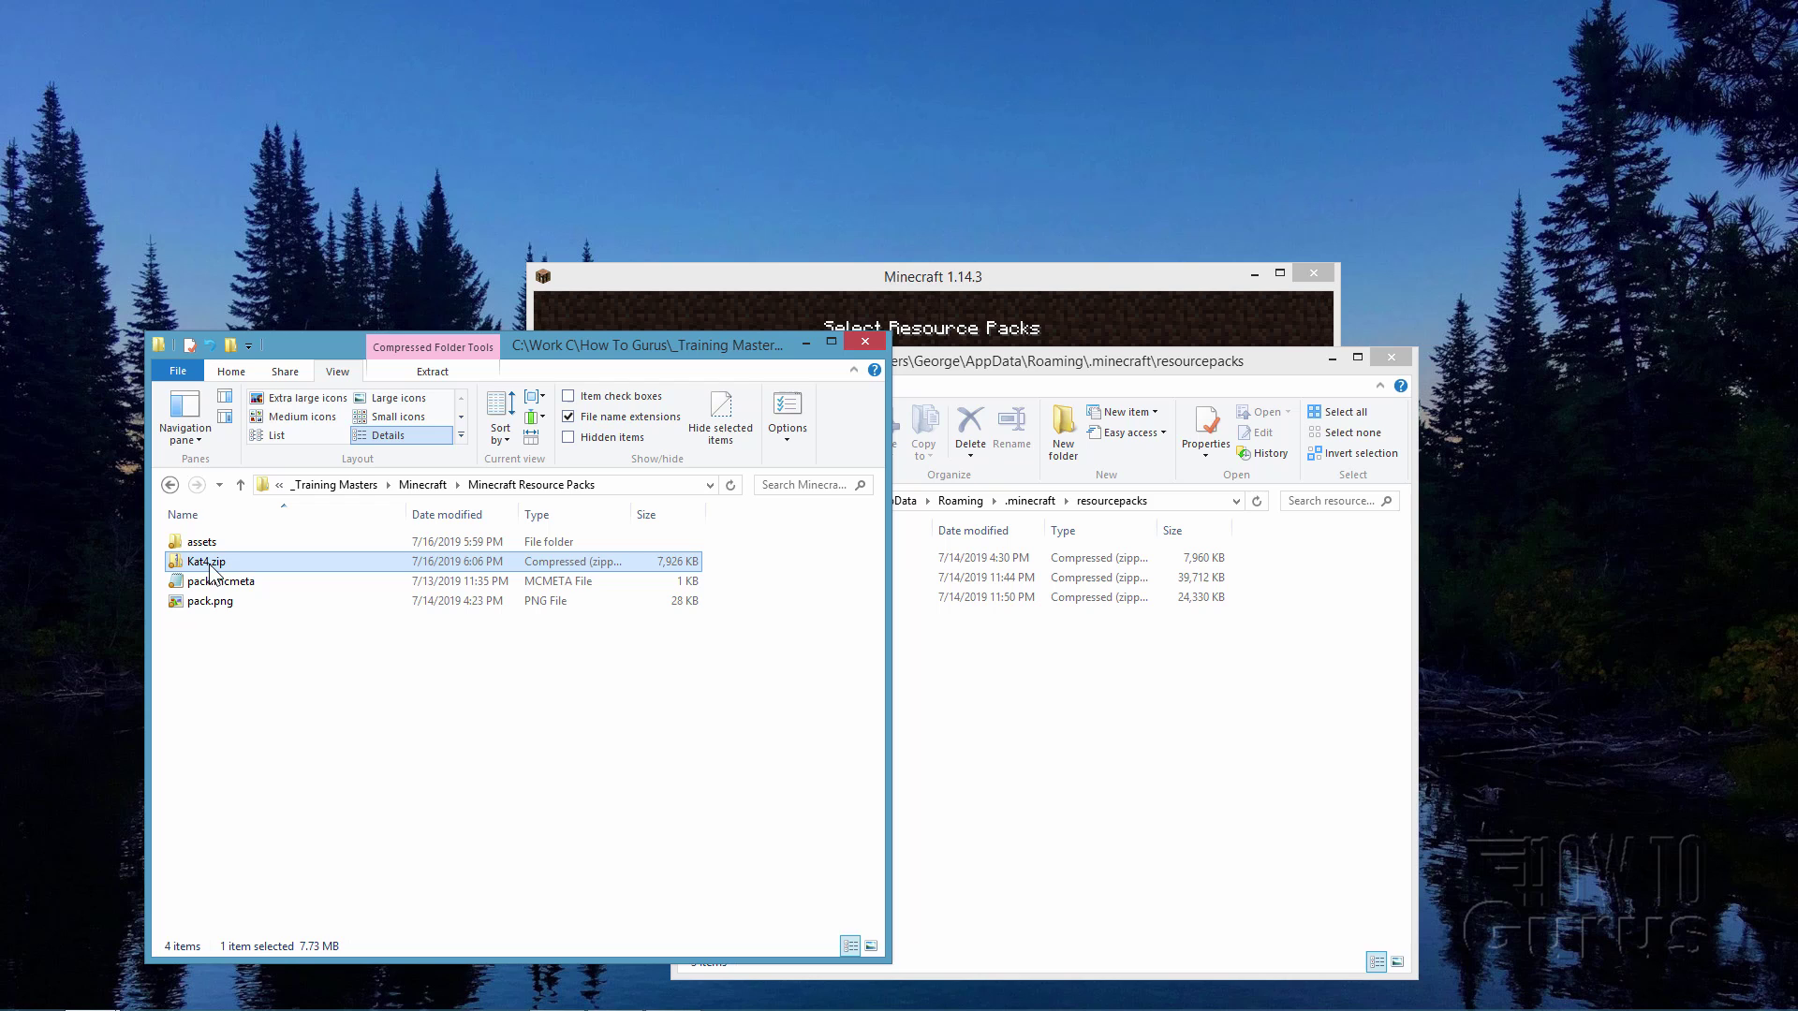
left_click_drag(207, 566, 976, 718)
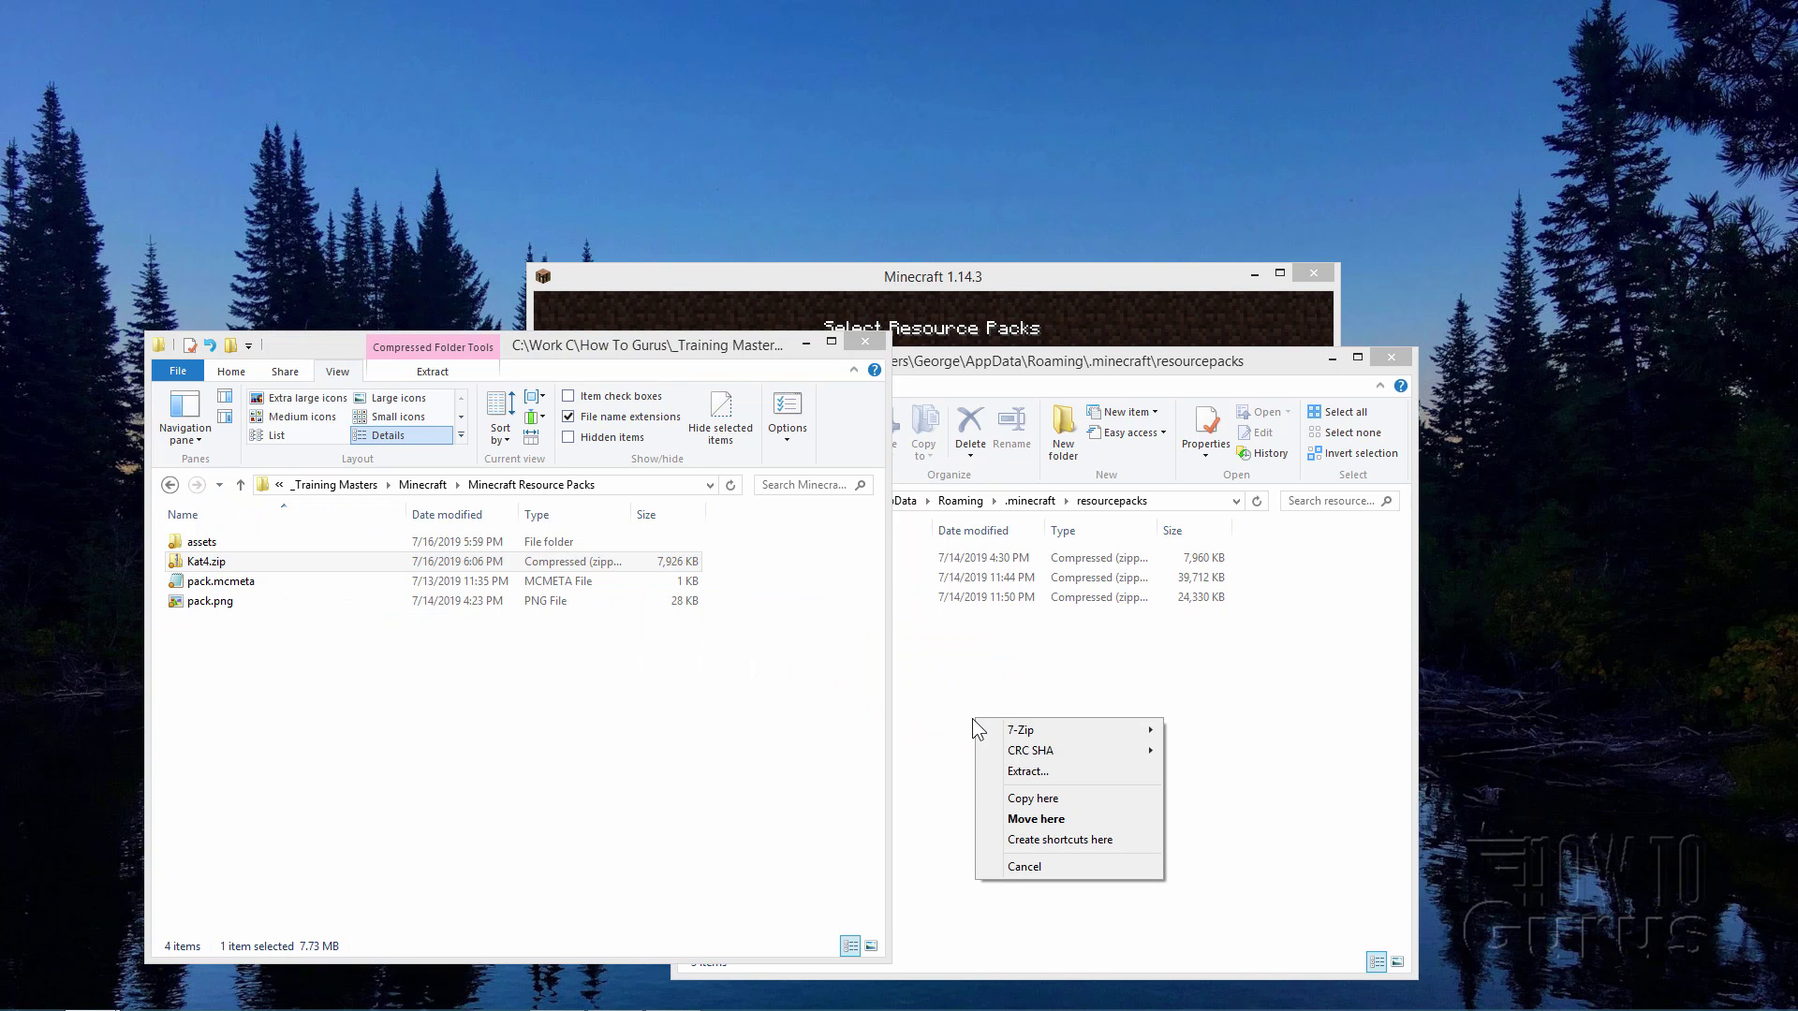
left_click(1037, 801)
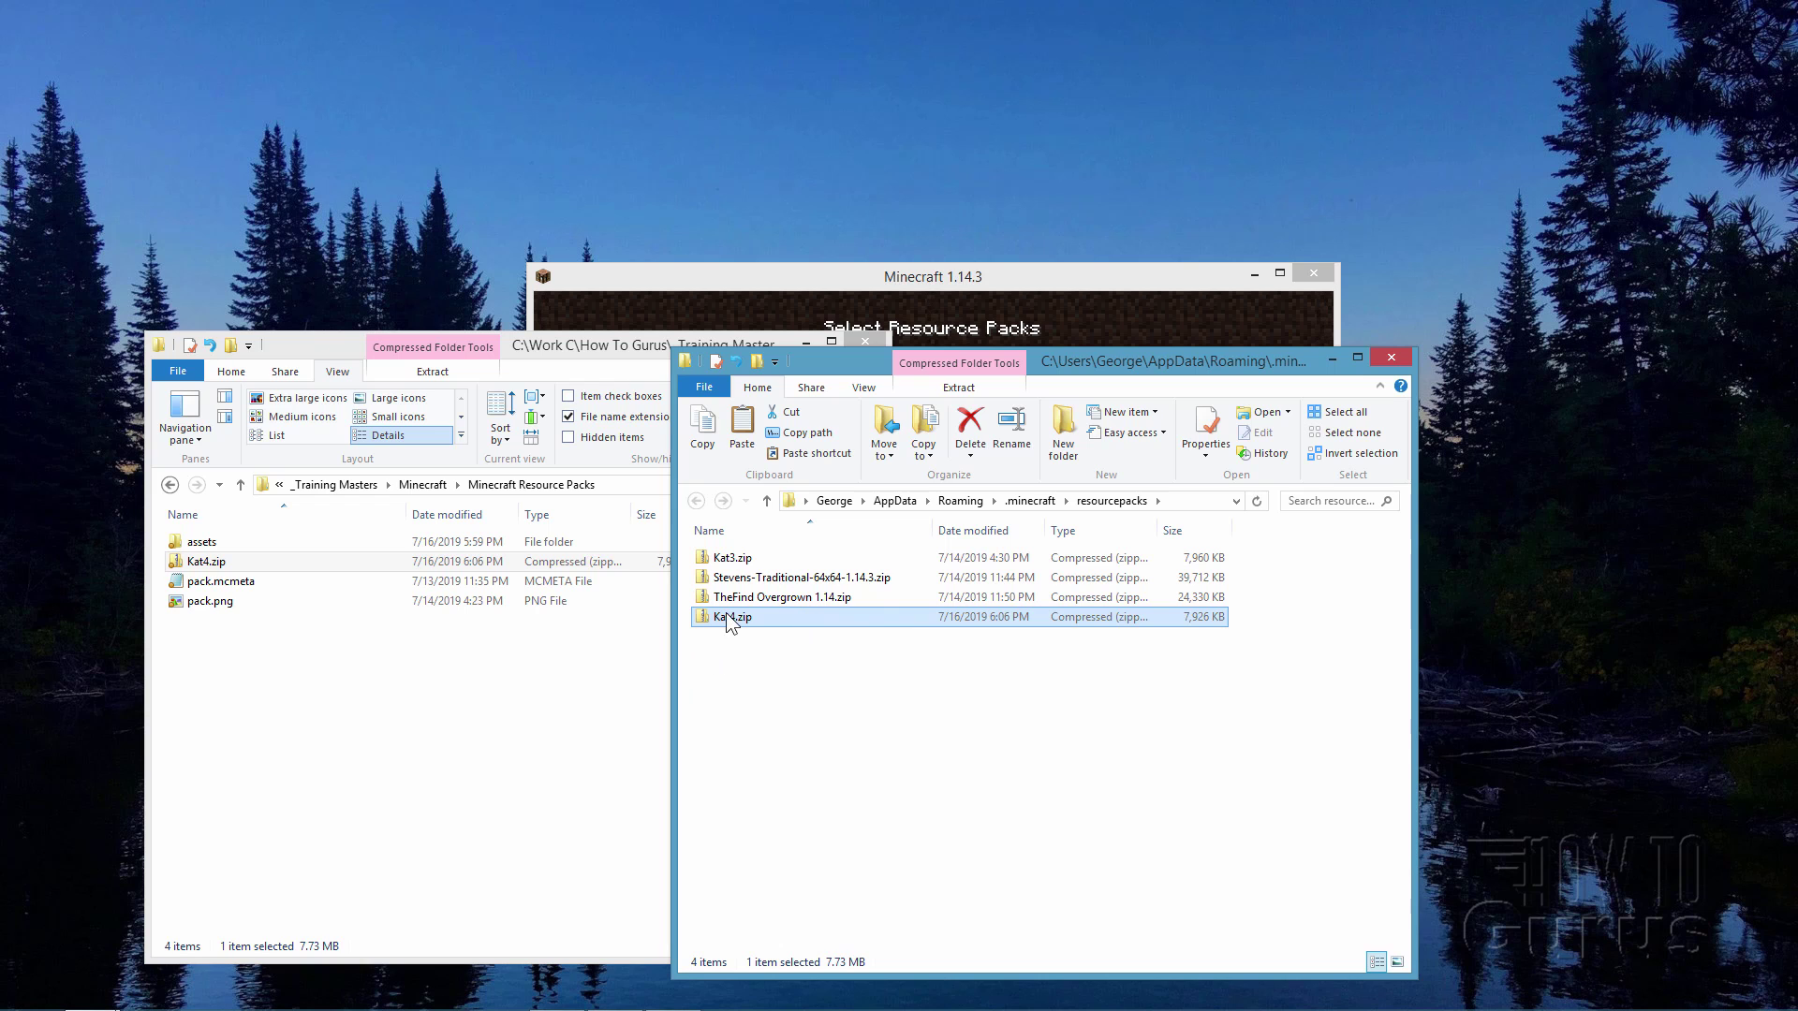
left_click(1390, 357)
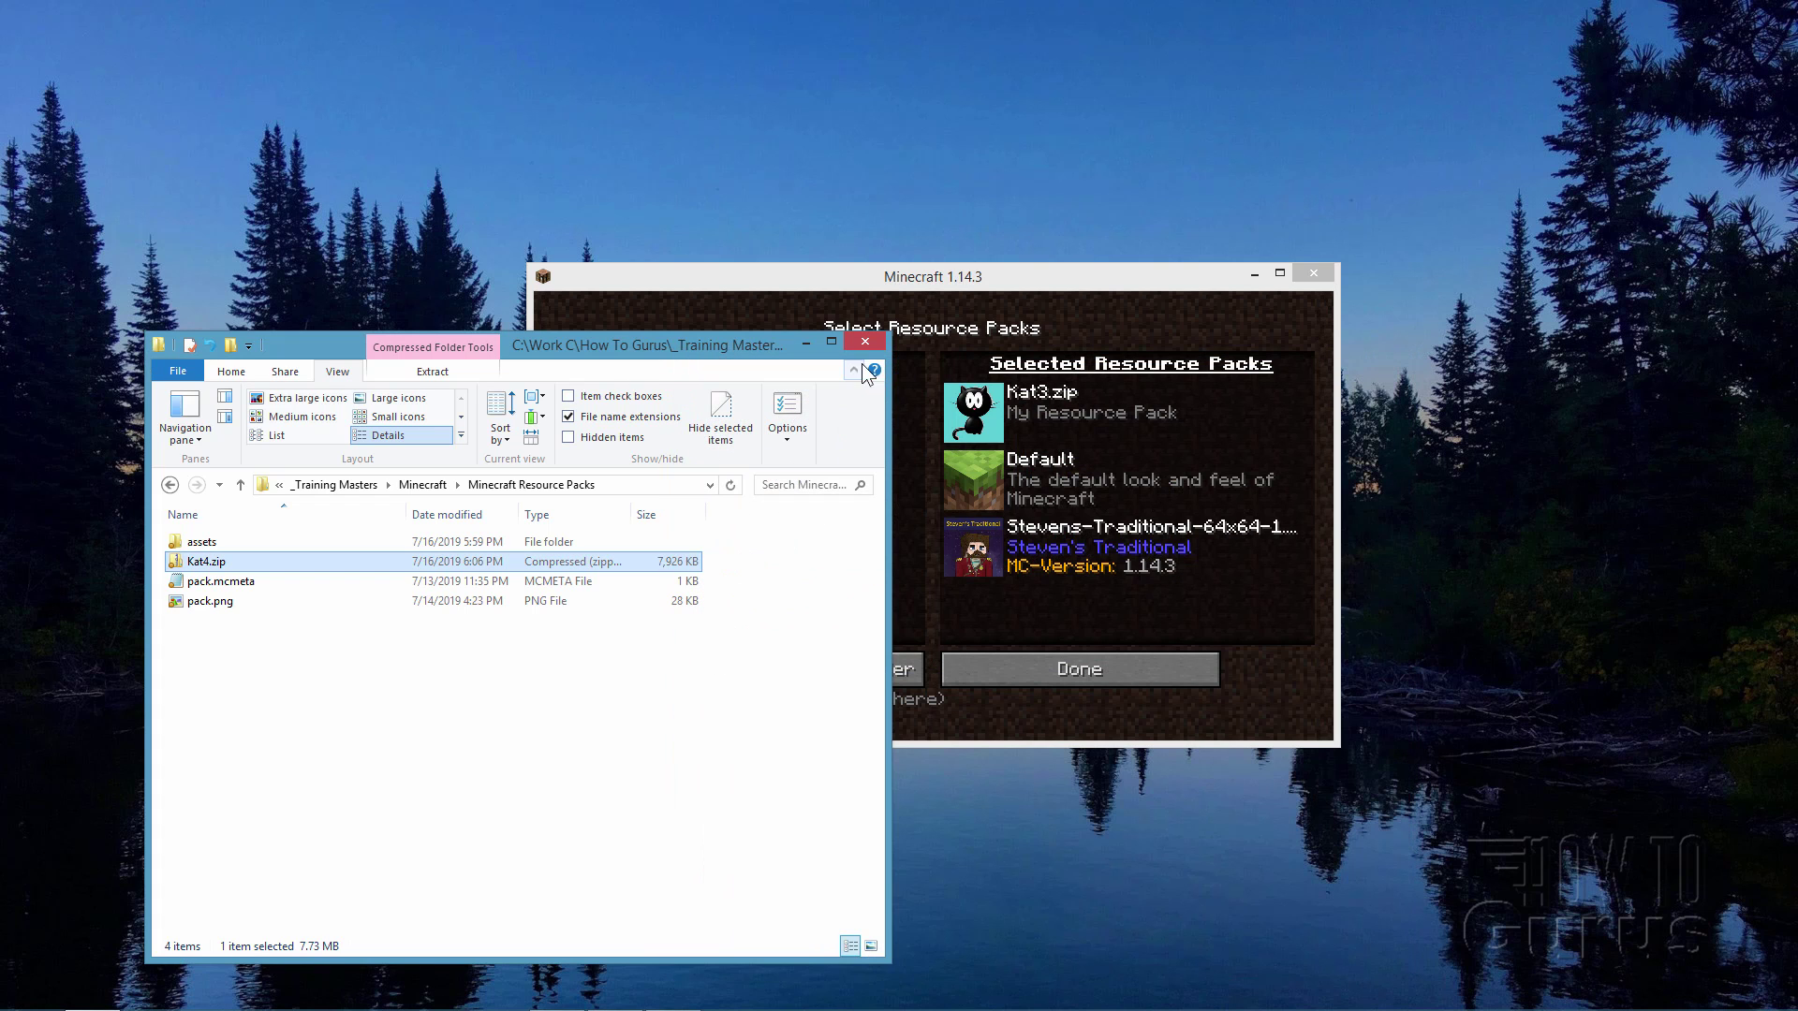
left_click(864, 341)
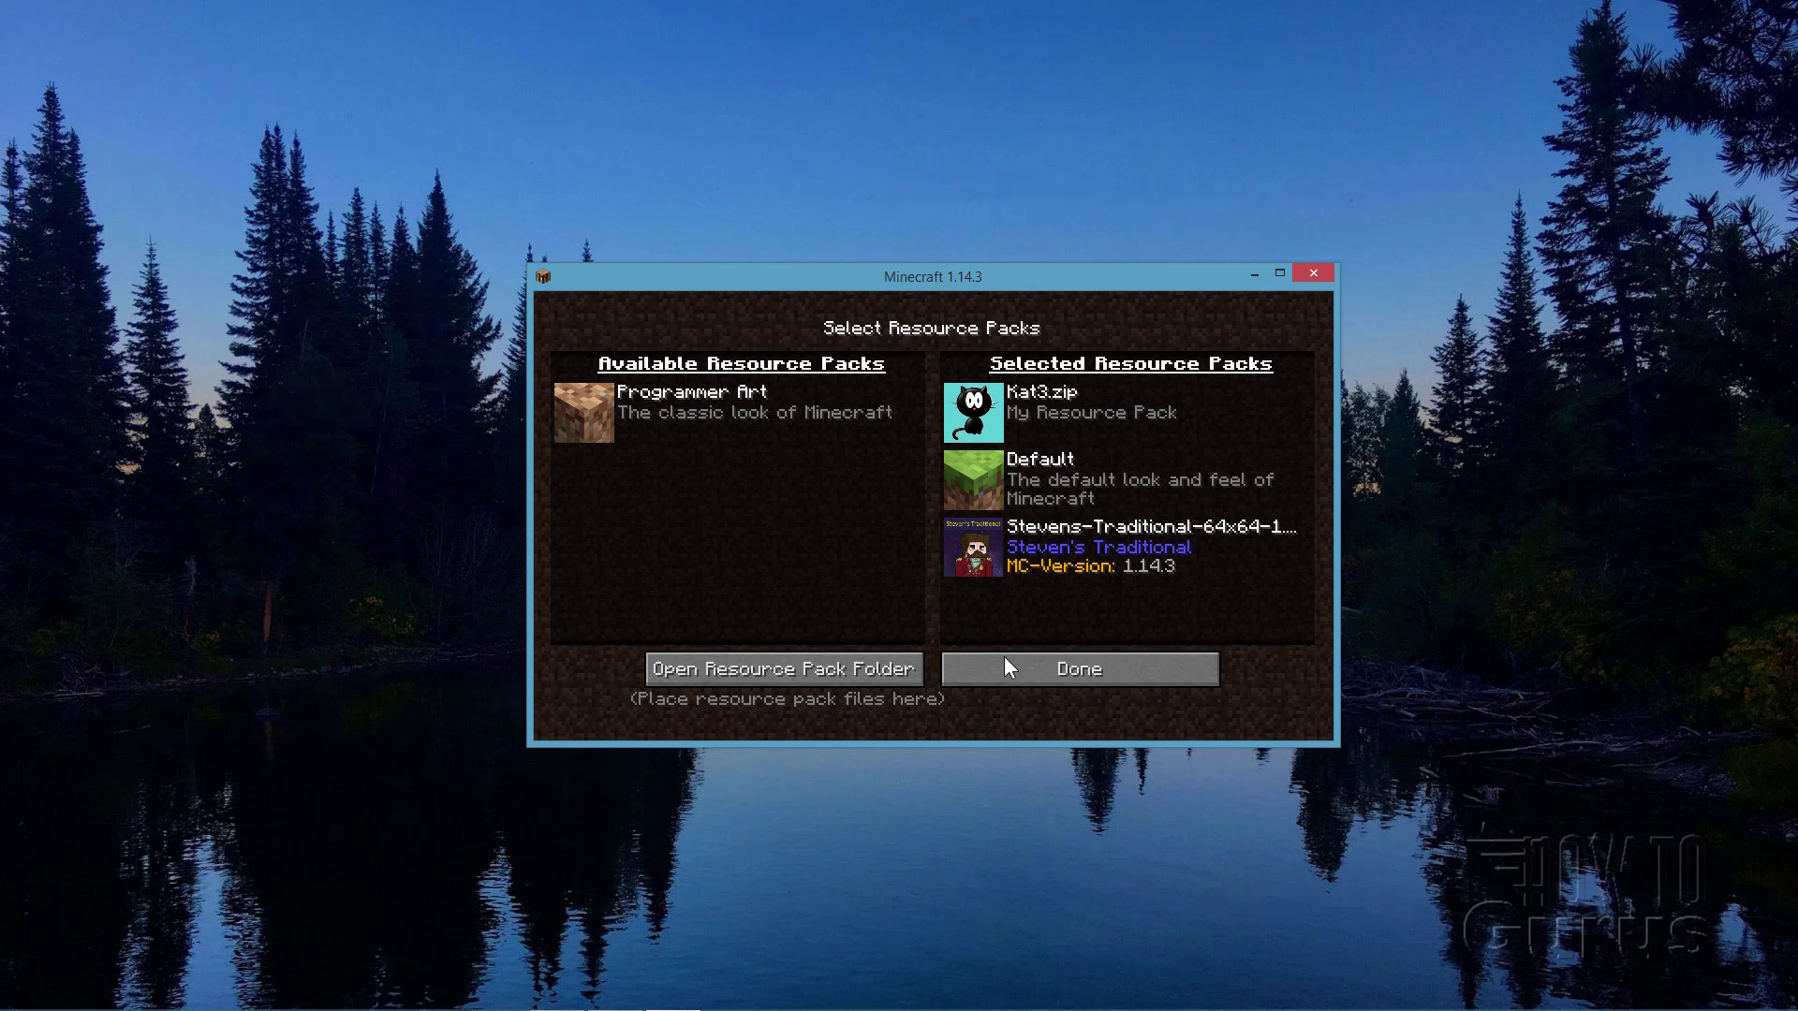
Step: Back out to the main menu and reopen Options > Resource Packs
left_click(1005, 659)
left_click(1011, 690)
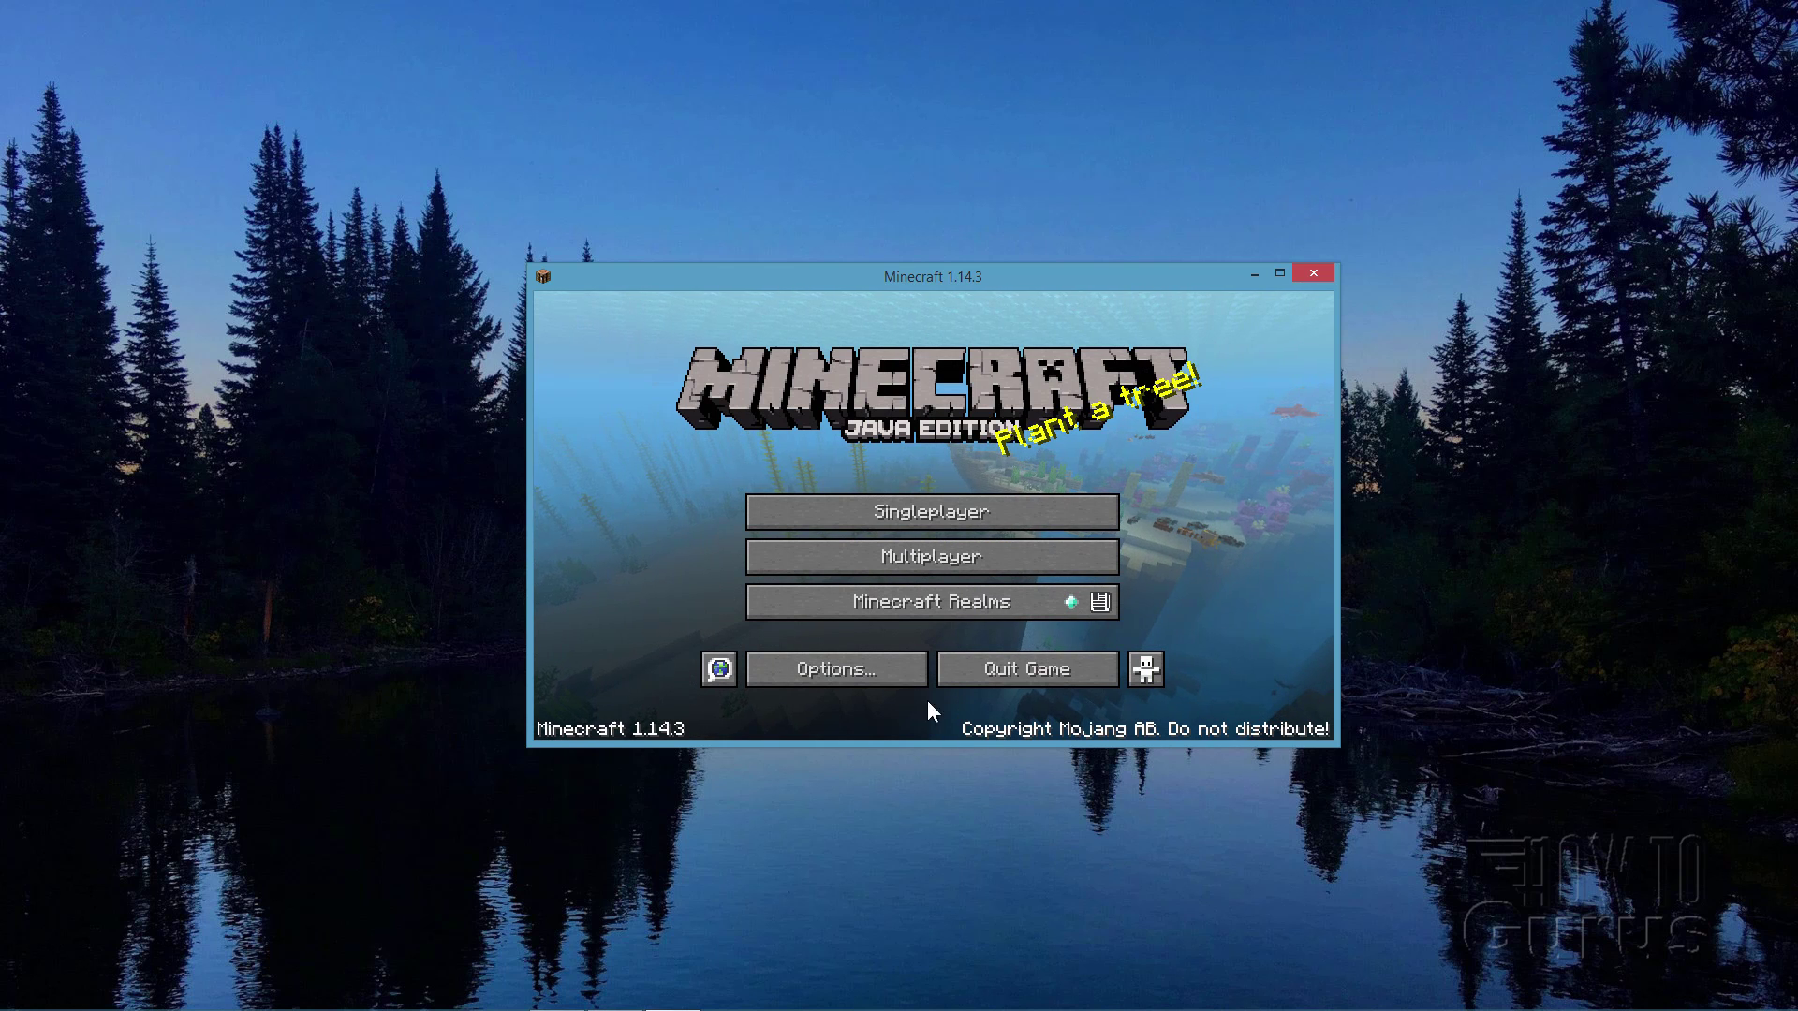
left_click(808, 670)
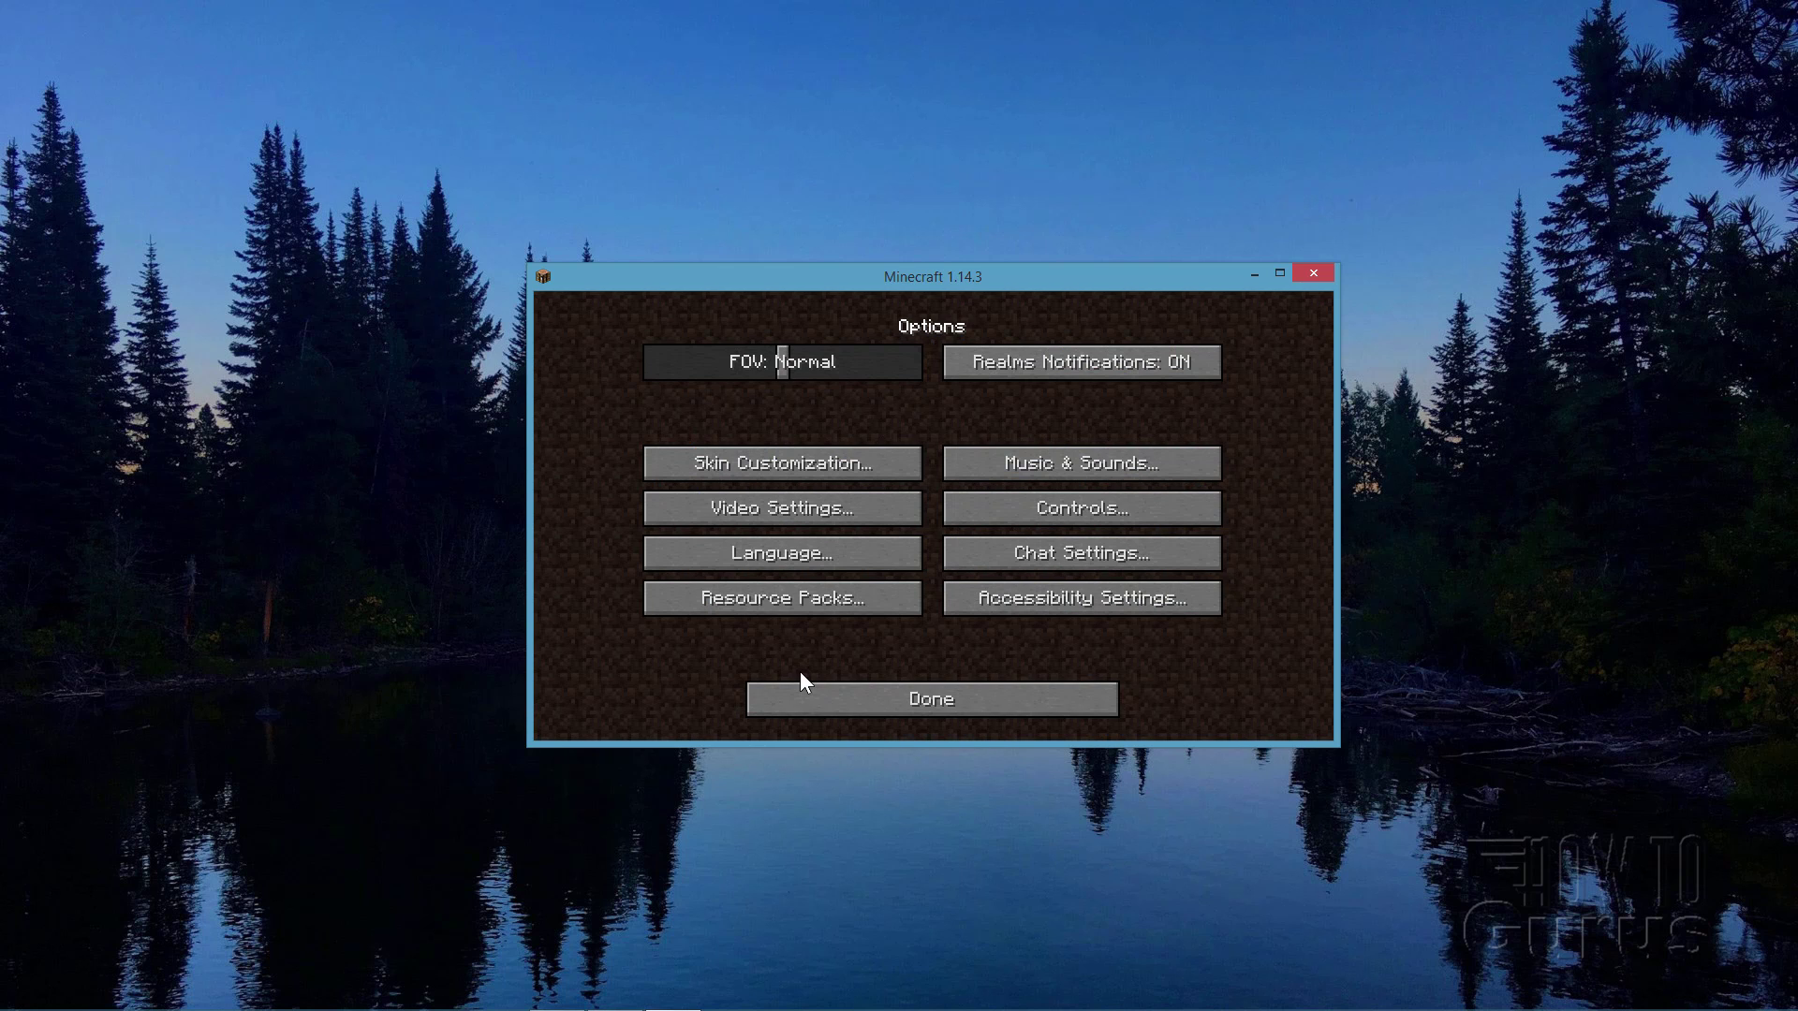
left_click(782, 604)
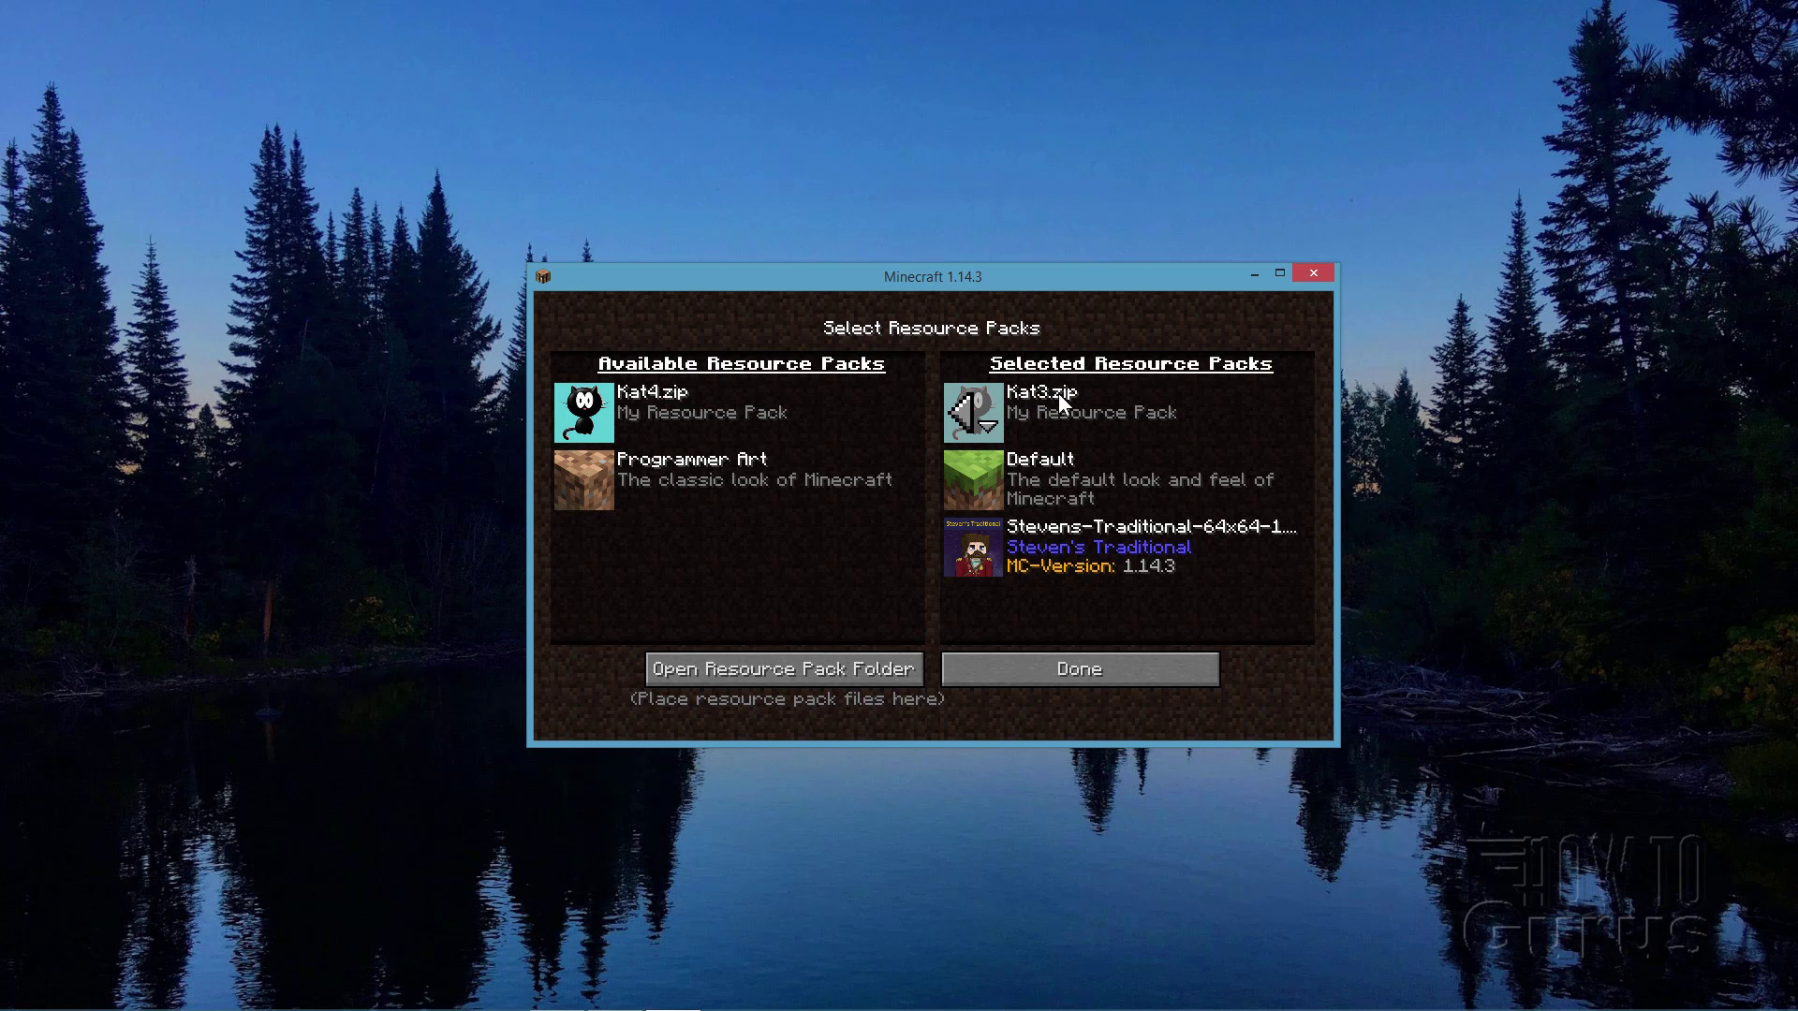
Step: Swap Kat3.zip out for Kat4.zip as the selected resource pack and apply it
left_click(968, 407)
mouse_move(584, 411)
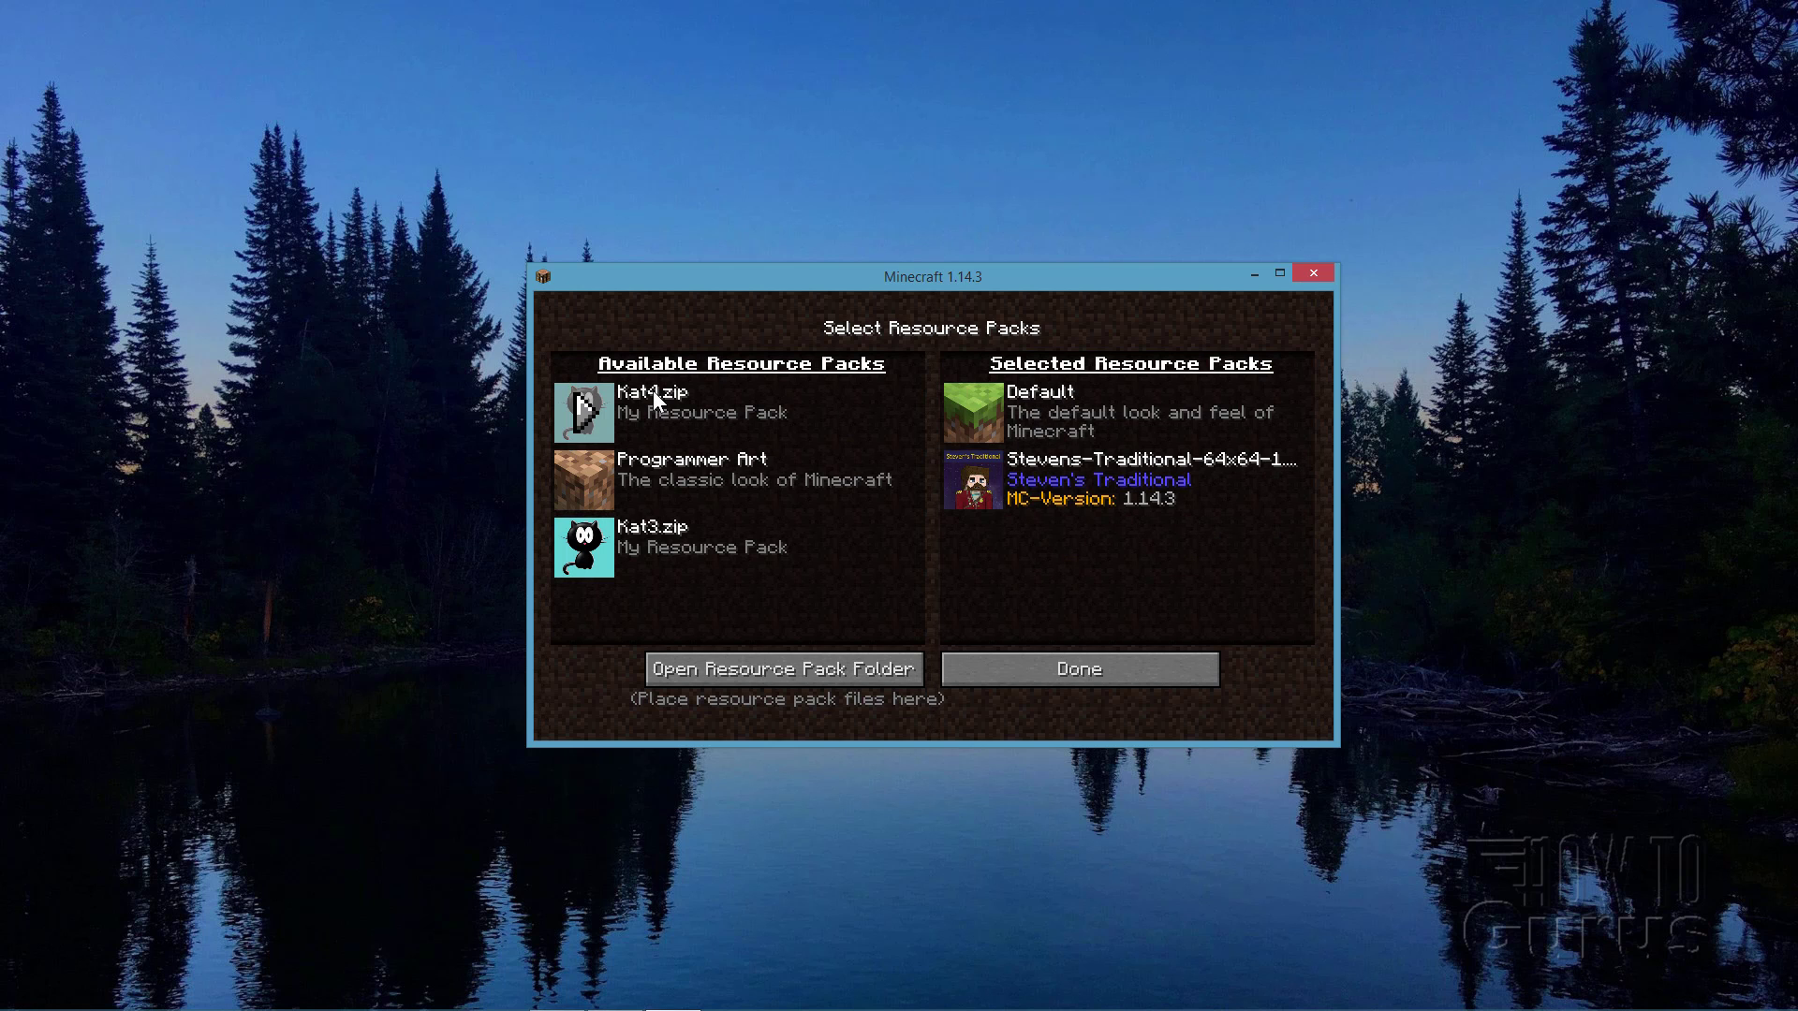
left_click(583, 412)
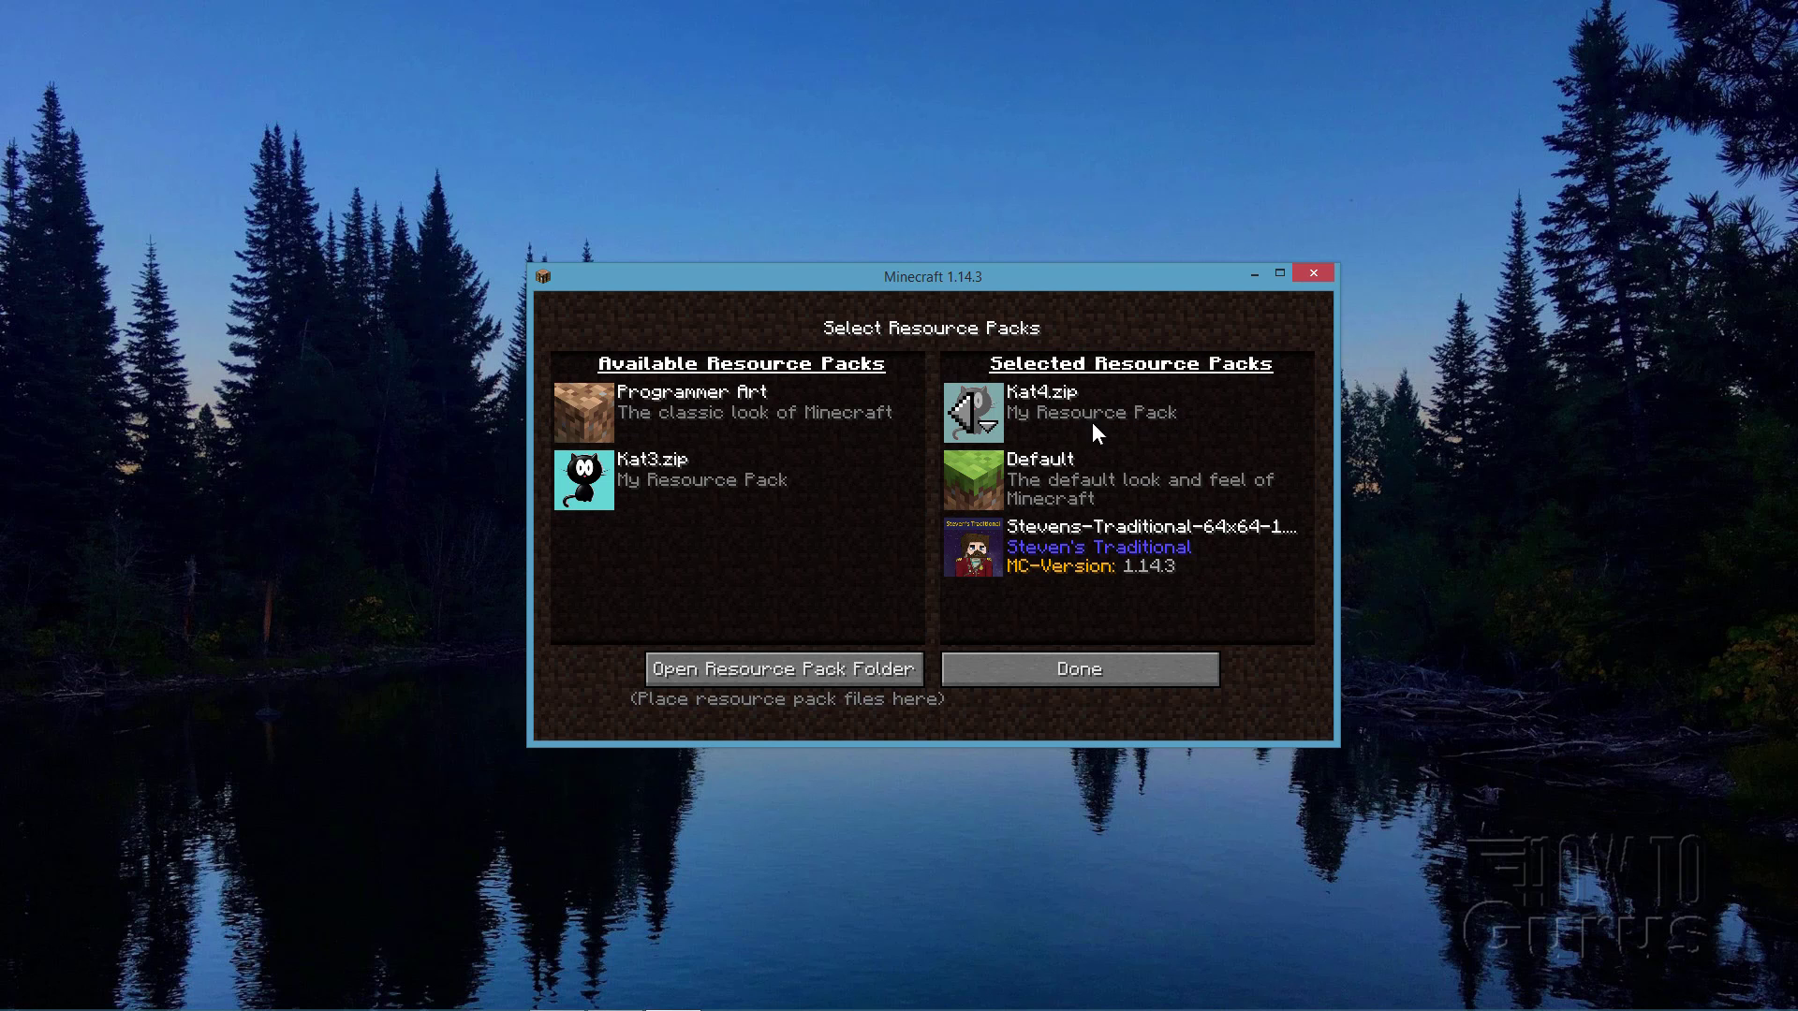
left_click(1078, 676)
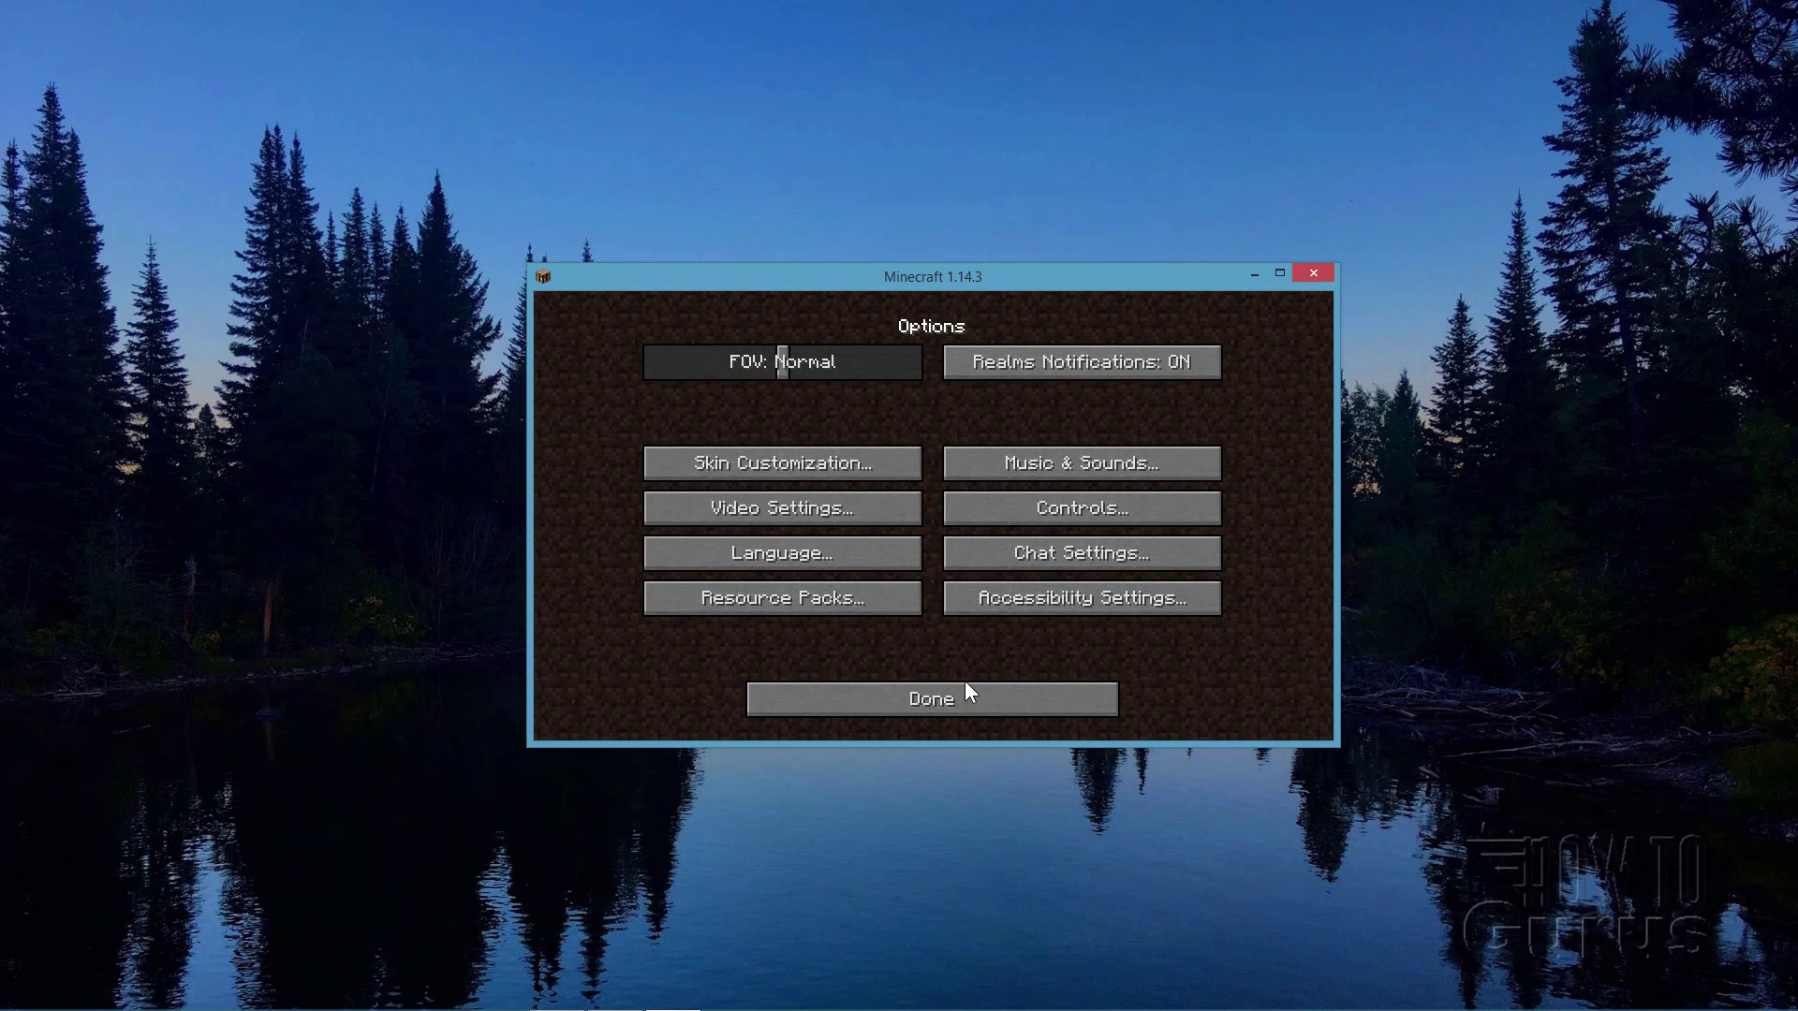
Step: Close the Options screen to reach the Java Edition main menu
left_click(964, 695)
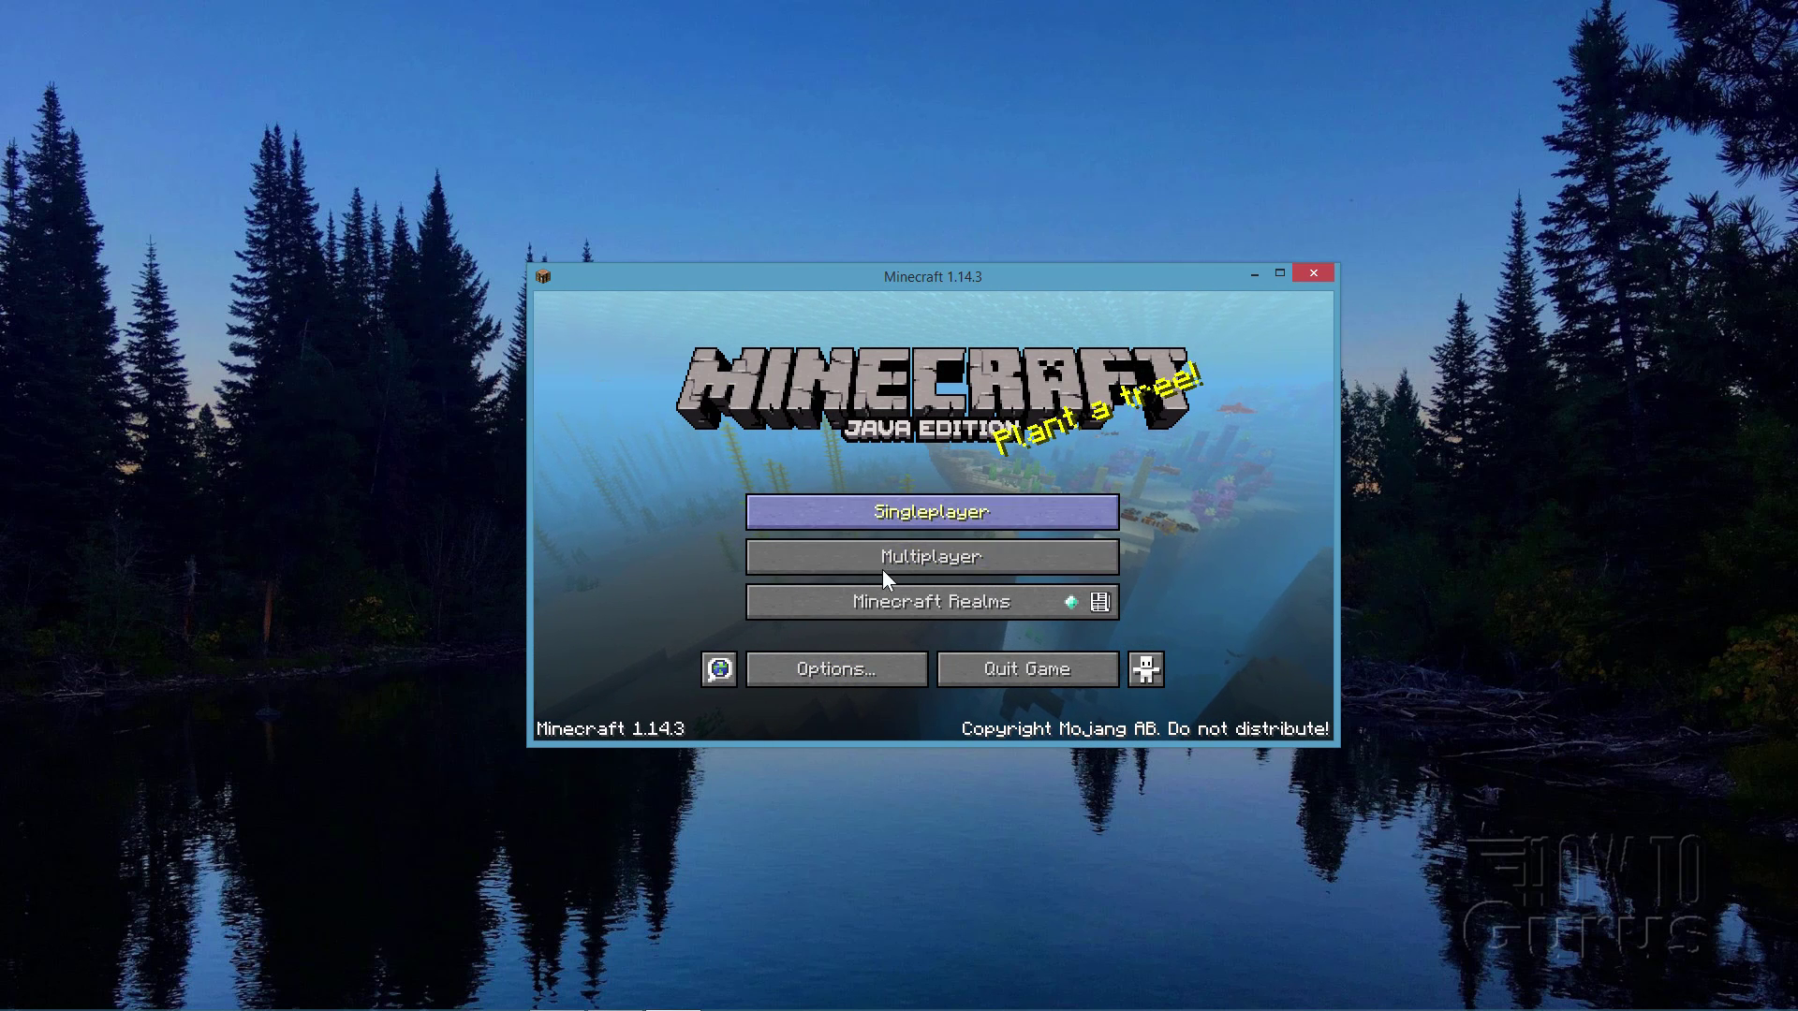